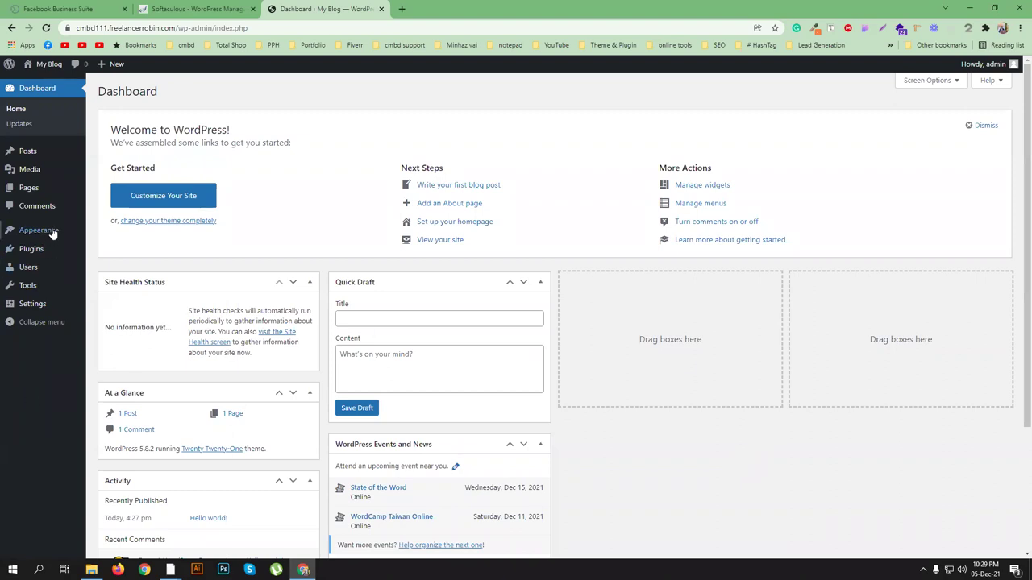
Step: Open the Add Themes page and search the theme directory for "astra"
mouse_move(52, 234)
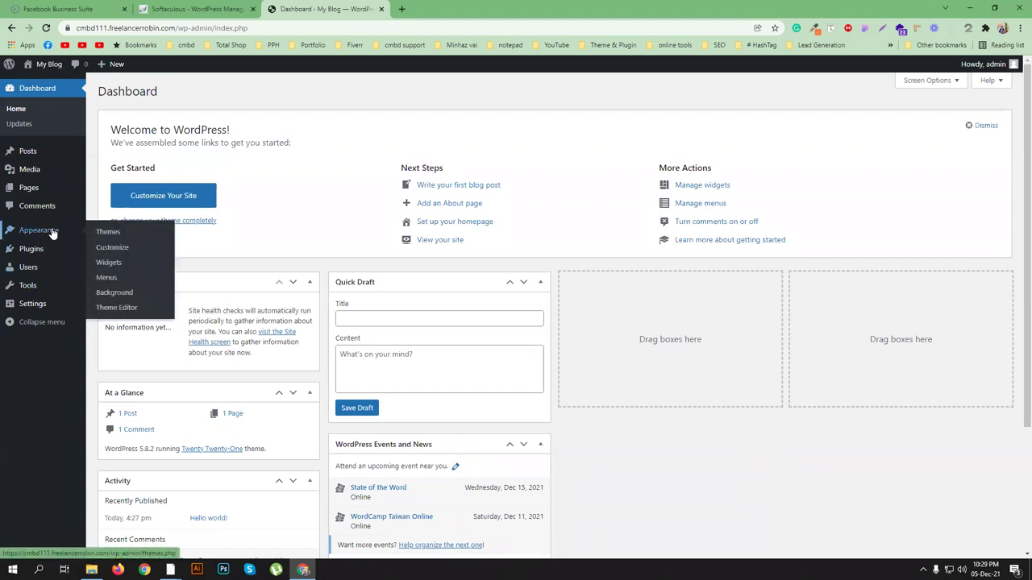
click(108, 232)
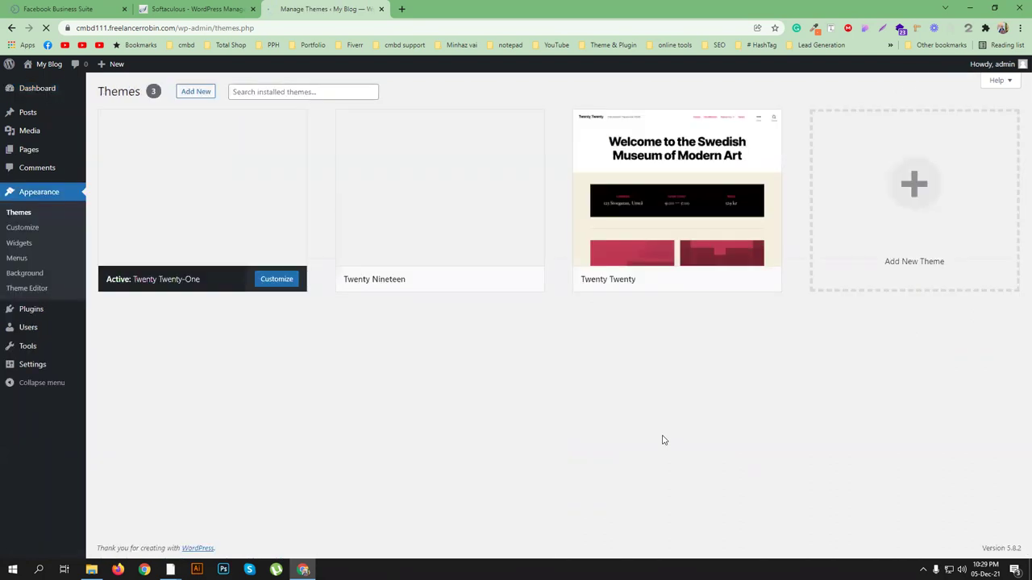
click(198, 90)
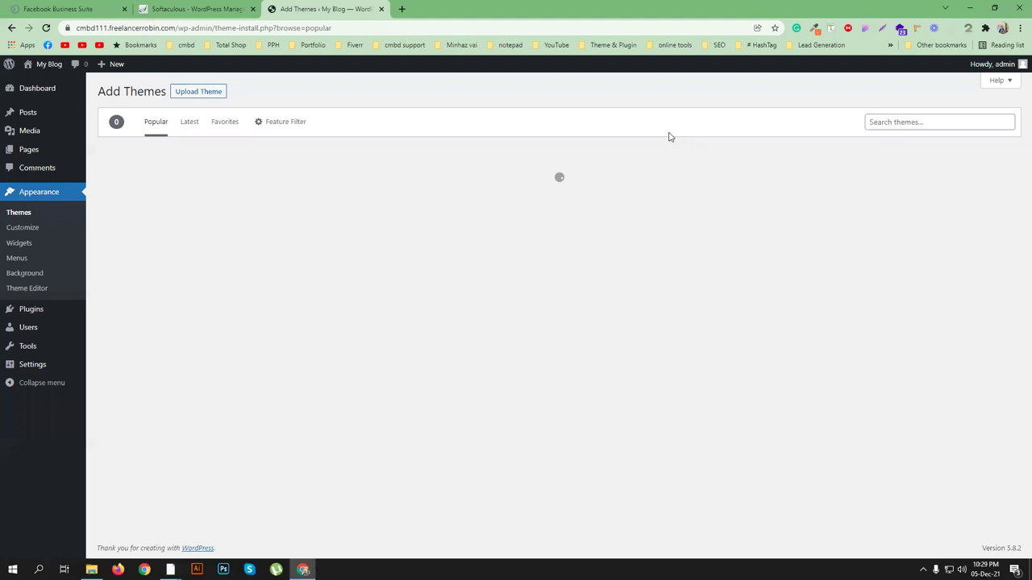
click(178, 94)
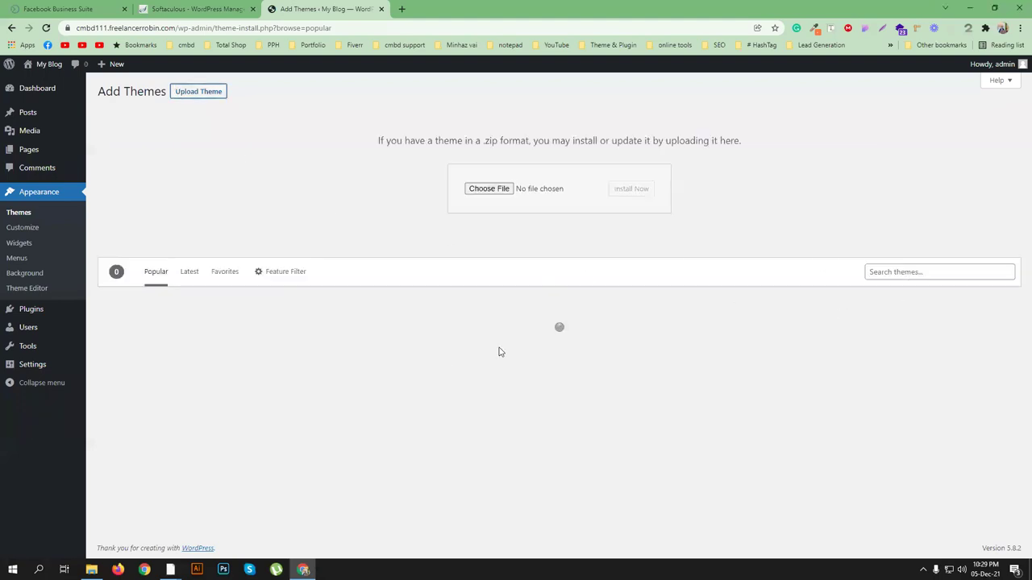
click(916, 271)
click(901, 304)
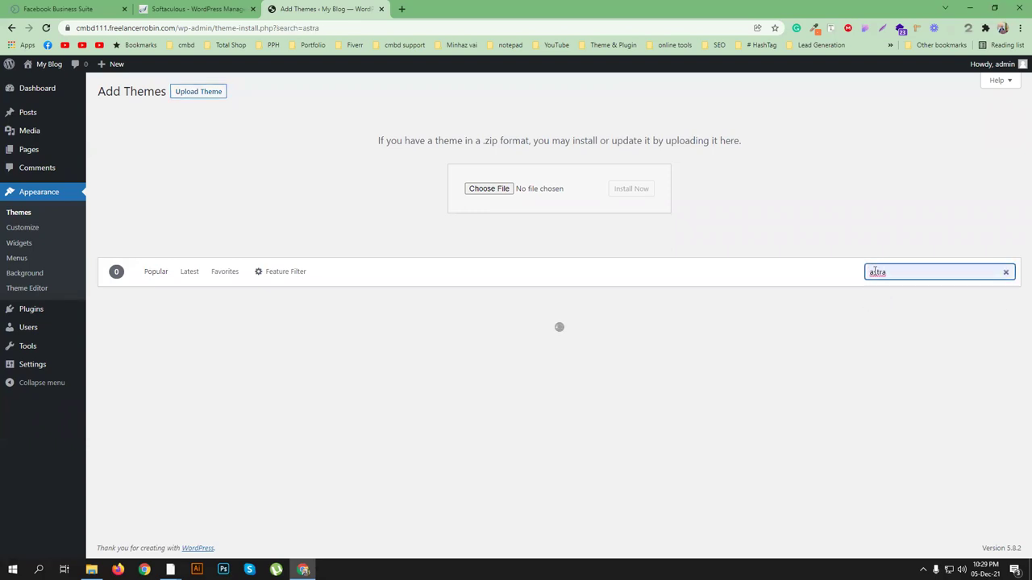
Step: Install the Astra theme and activate it on the site
mouse_move(456, 377)
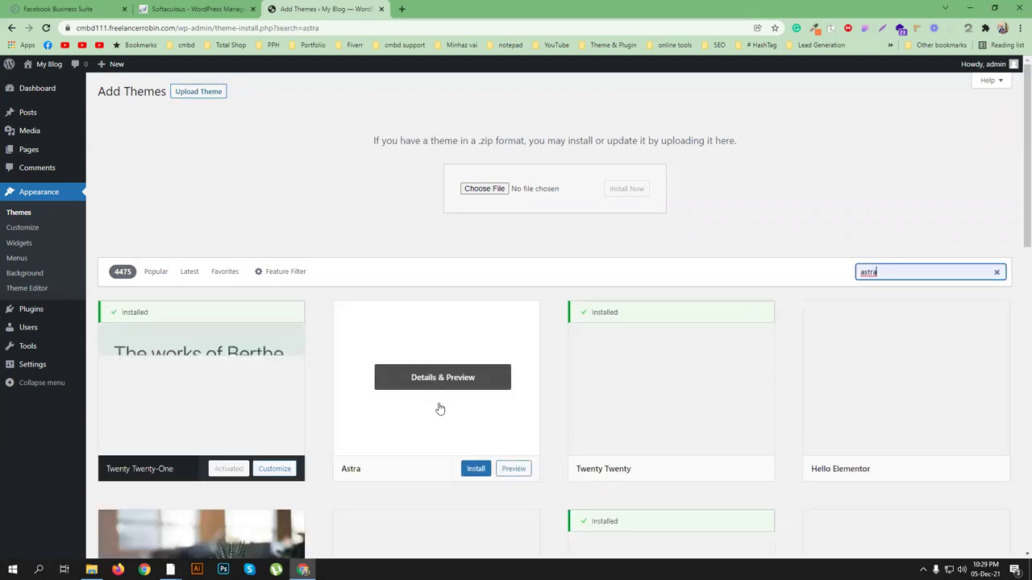
click(476, 469)
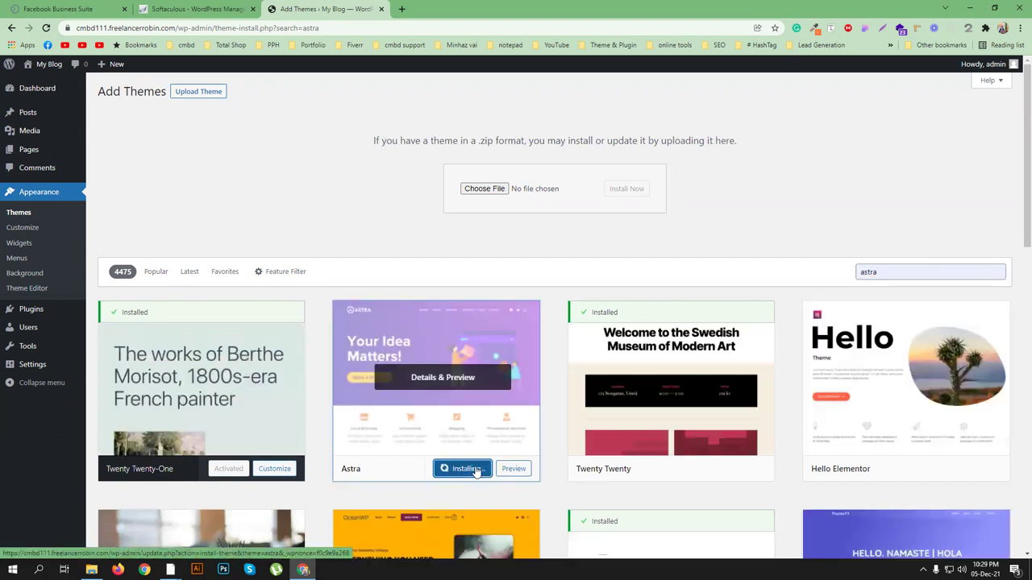
scroll(463, 298, down, 2)
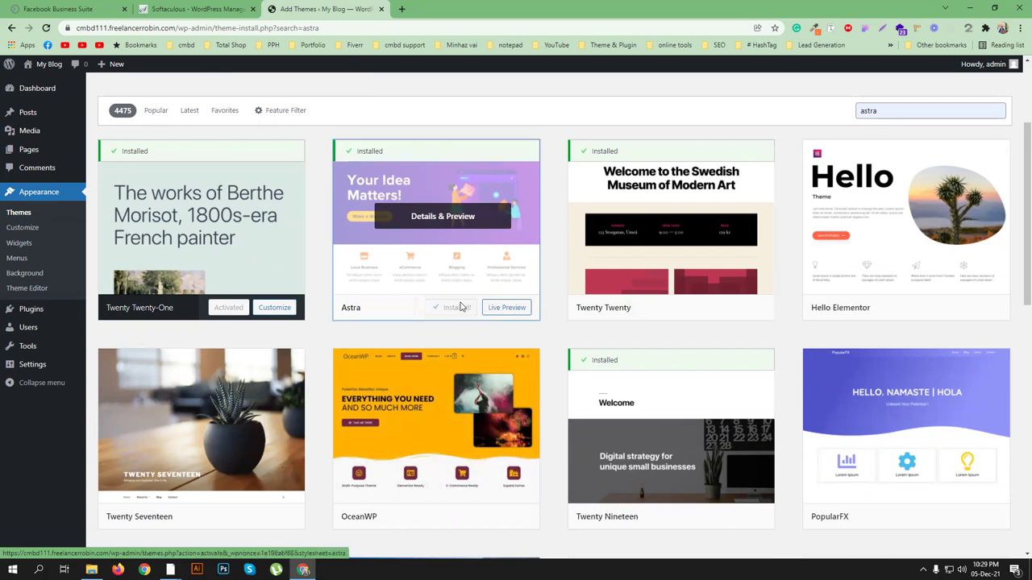
click(459, 308)
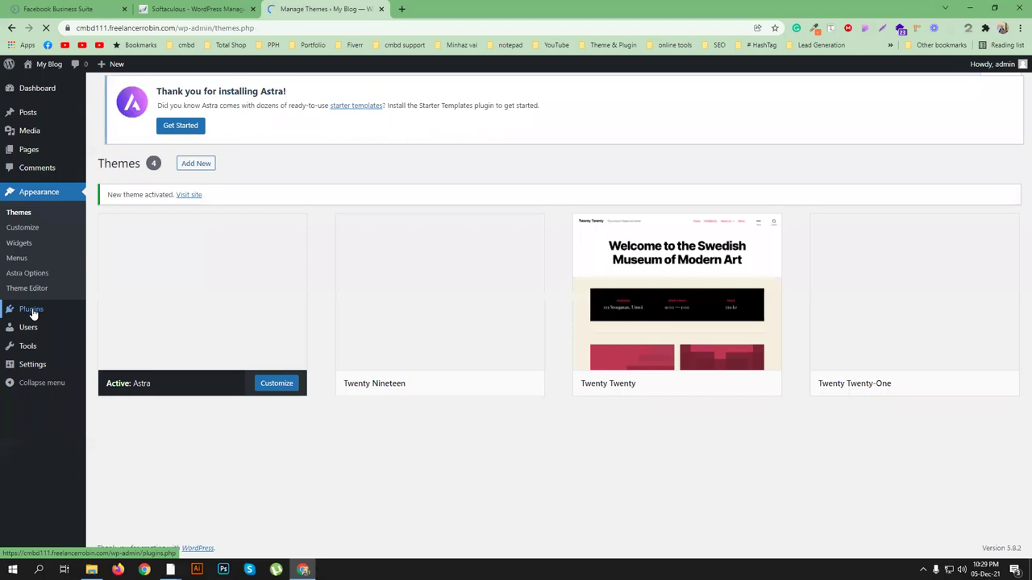
Step: Open the upload form for adding a new plugin from a zip file
click(32, 310)
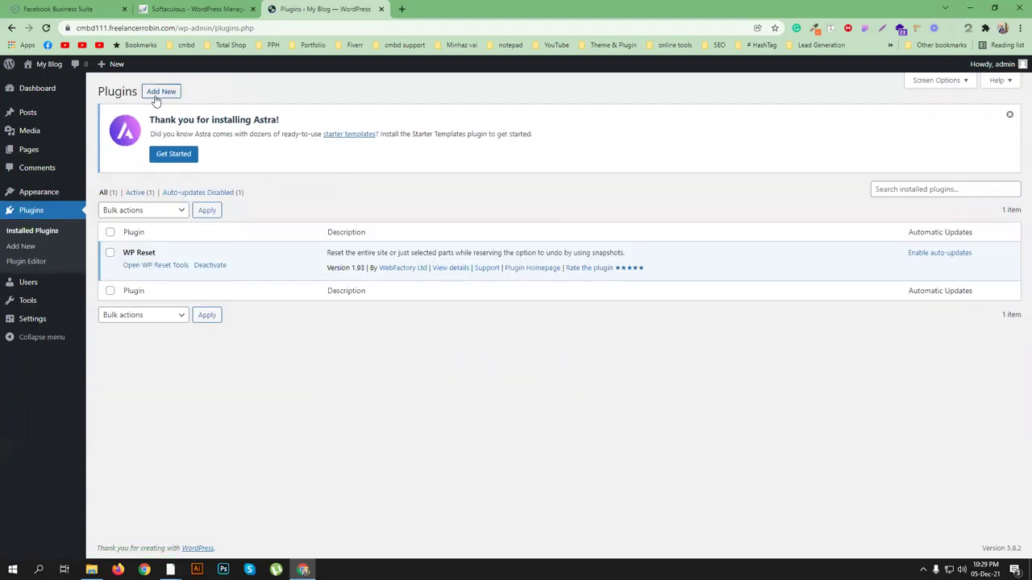
click(160, 92)
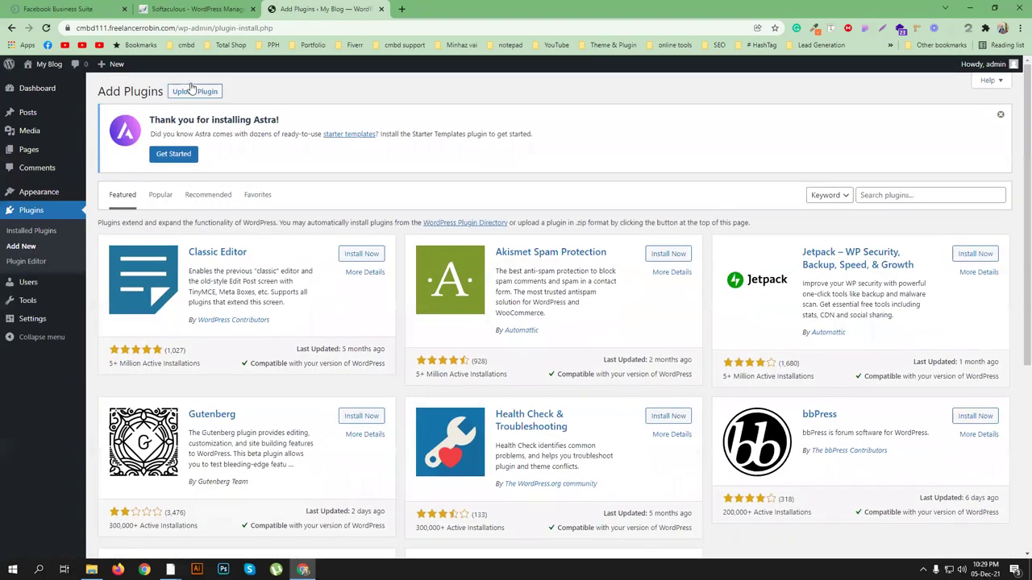
click(191, 91)
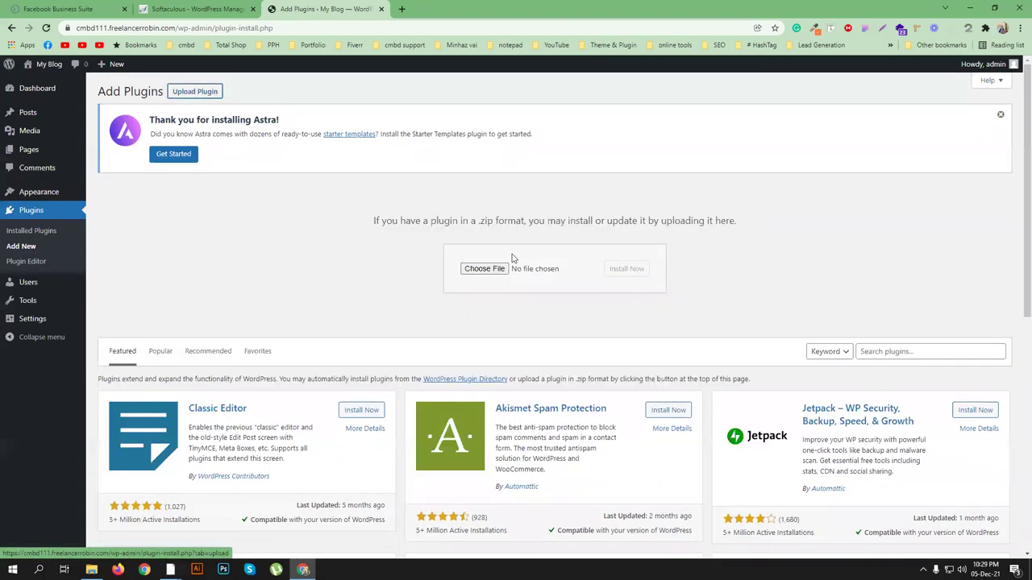
Step: Upload elementor.zip from the elementor-pro-3.3.5-package folder in Downloads and install the plugin
click(489, 269)
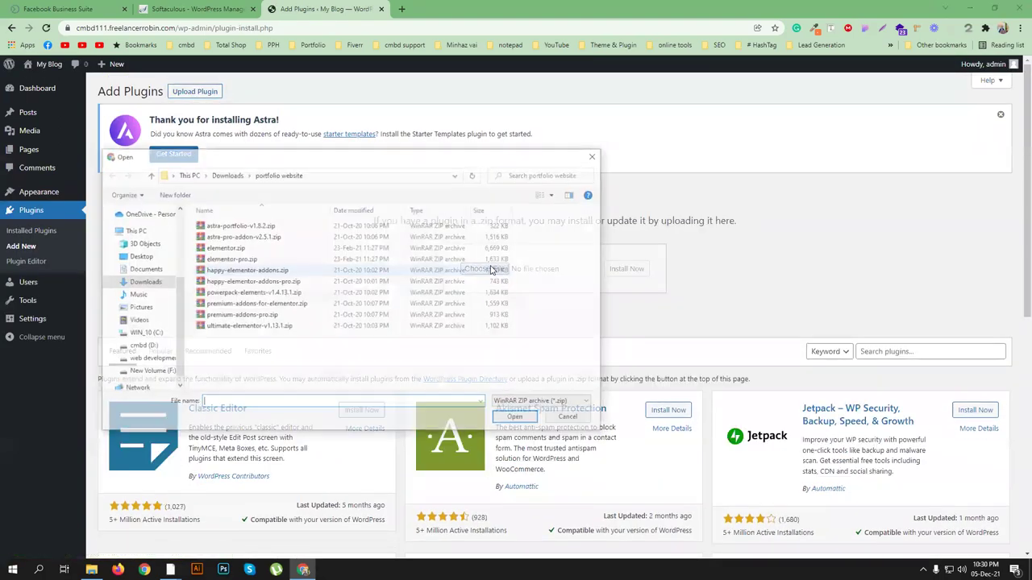
click(149, 175)
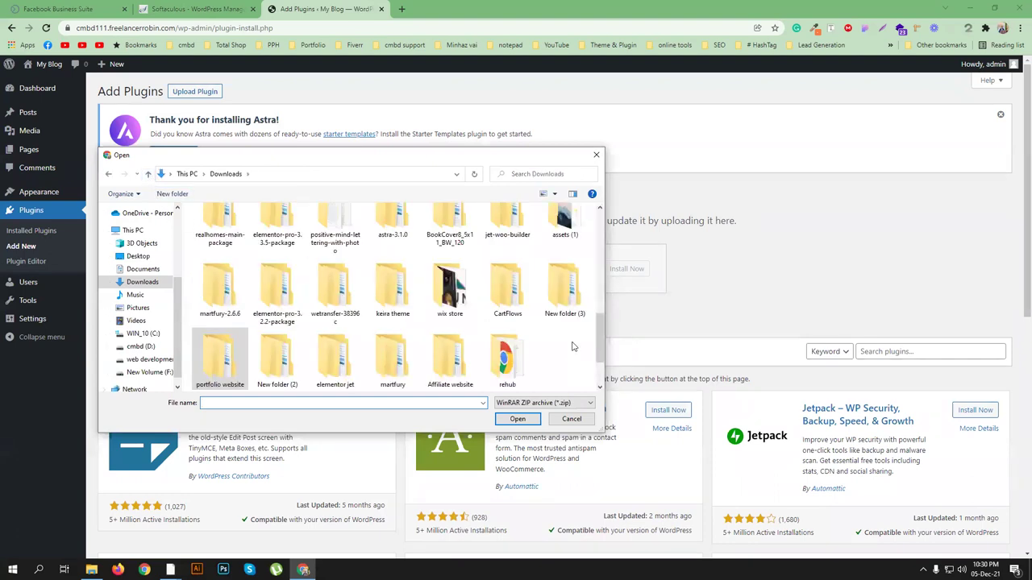
scroll(574, 346, up, 8)
scroll(574, 346, down, 3)
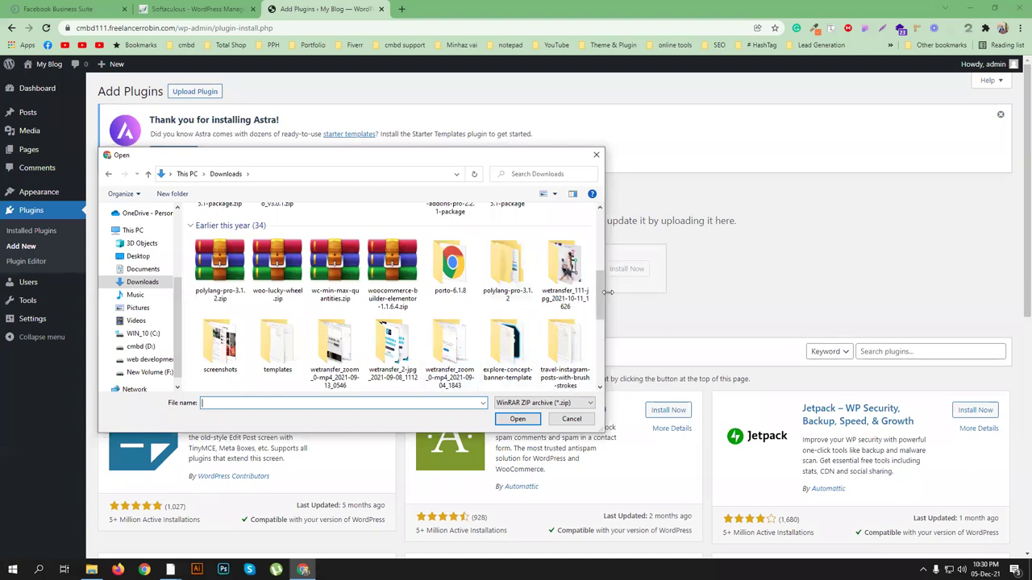
drag(602, 300, 606, 325)
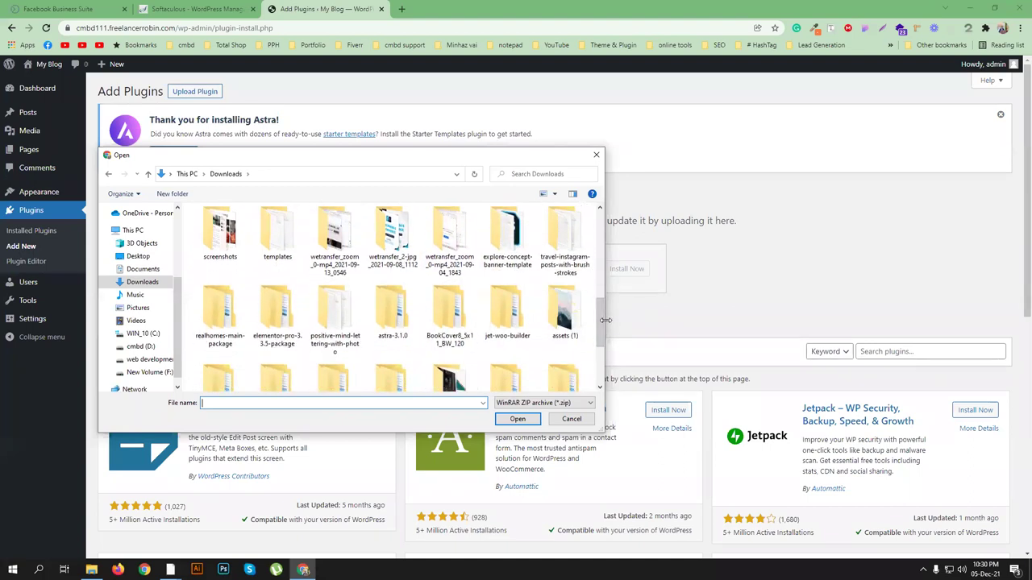
drag(601, 306, 603, 317)
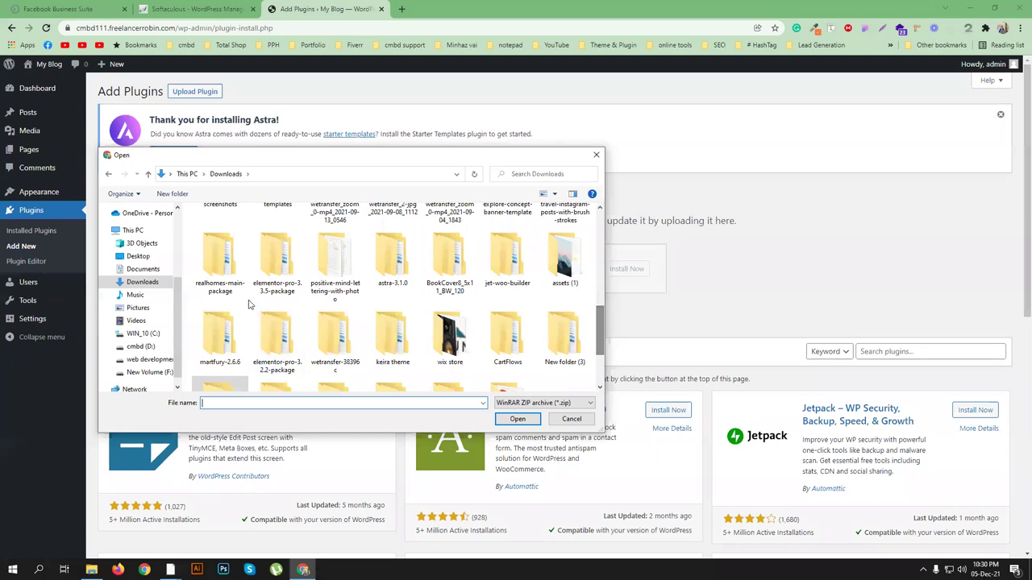
double_click(277, 262)
click(518, 418)
click(627, 268)
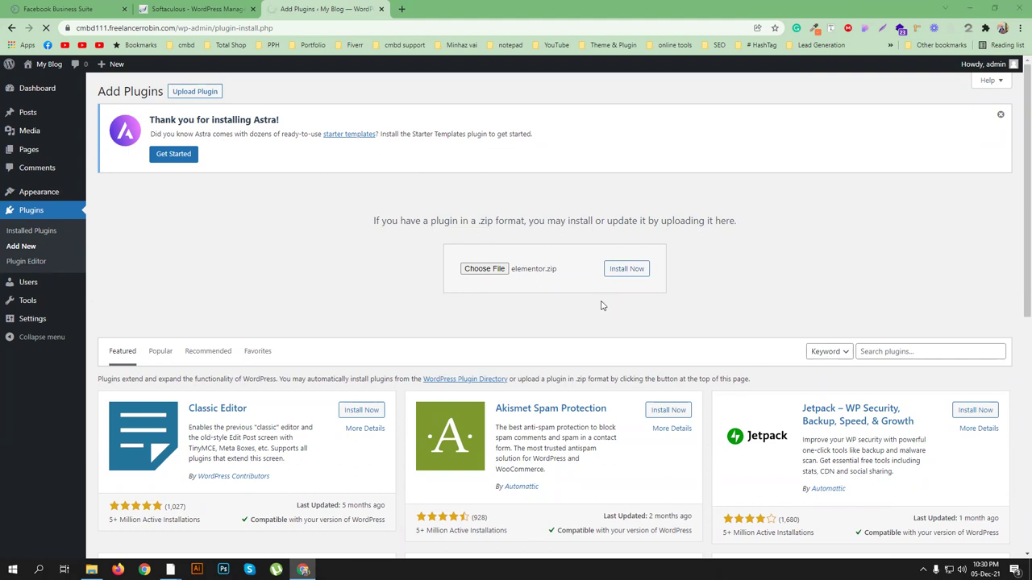
Step: Open the dashboard in a second browser tab, bring up its Add Plugins page, and check the Elementor installation in the first tab
middle_click(28, 87)
key(ctrl+Tab)
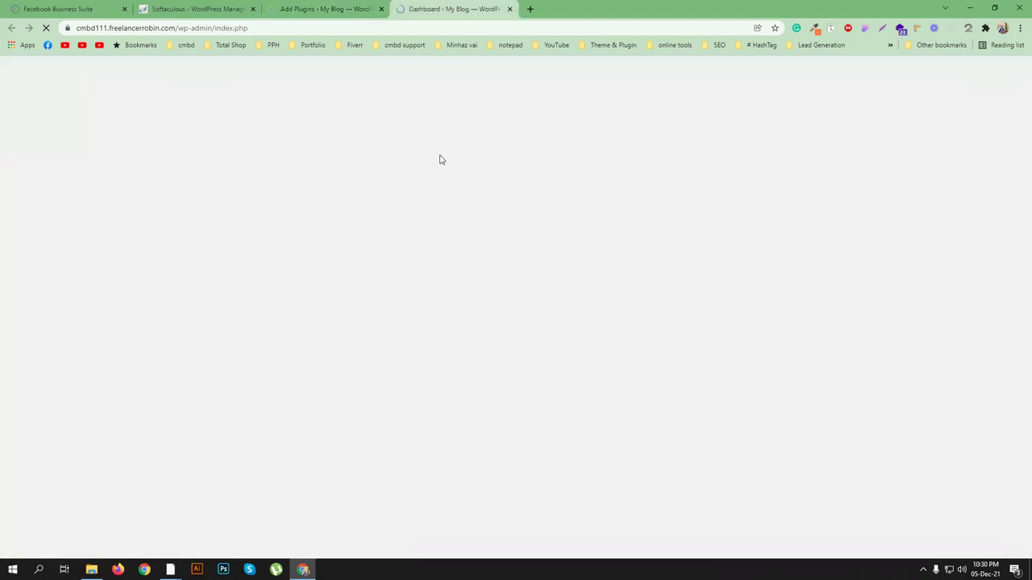
click(325, 9)
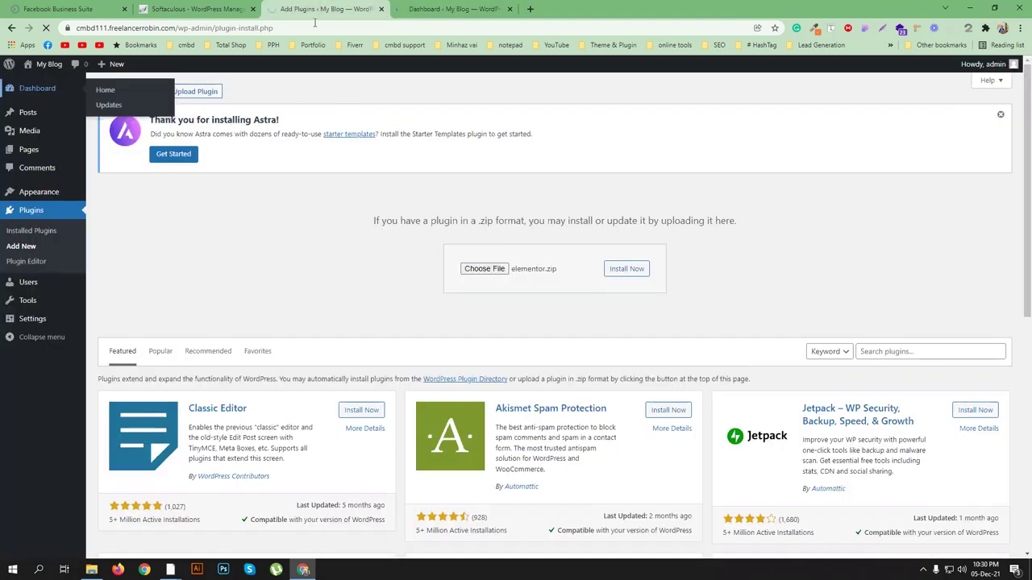
click(458, 8)
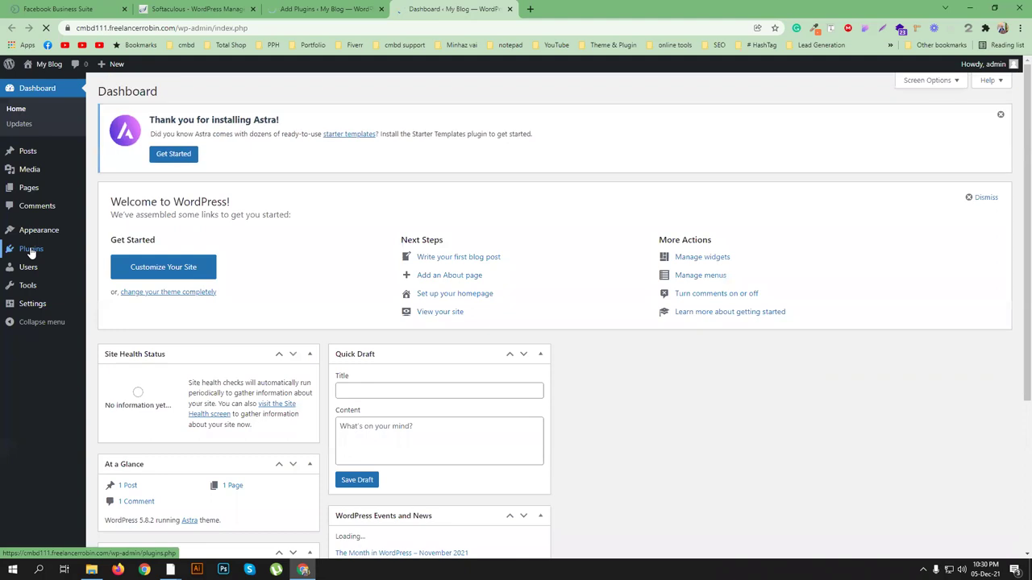
mouse_move(32, 252)
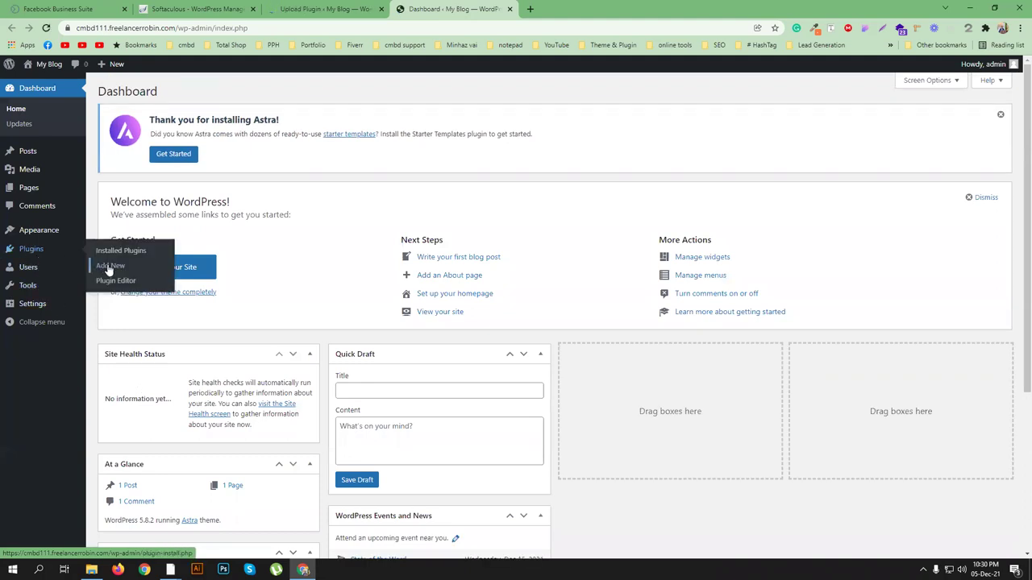
click(346, 7)
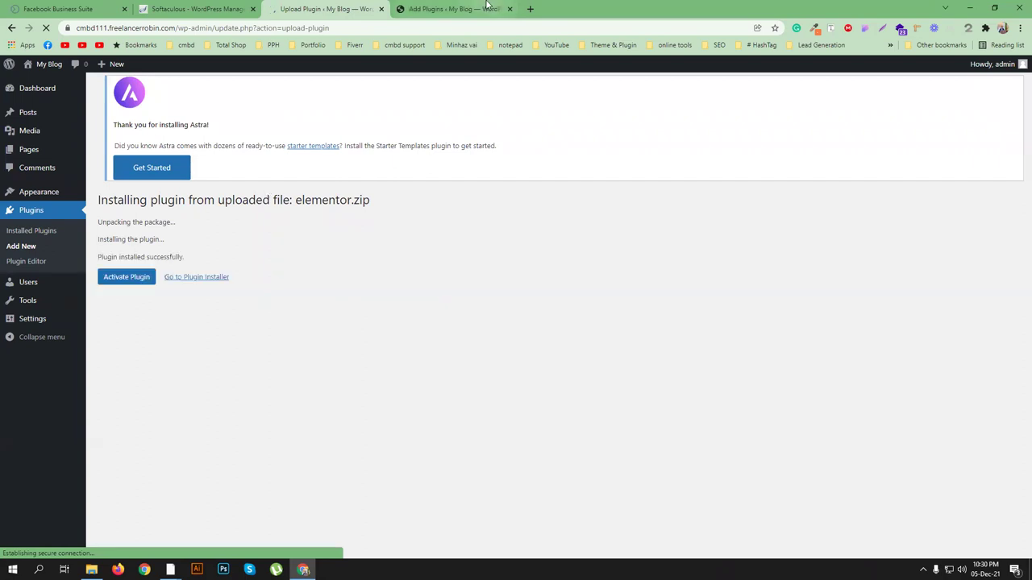
Step: Upload elementor-pro.zip in the second browser tab and install the plugin
key(ctrl+Tab)
click(187, 92)
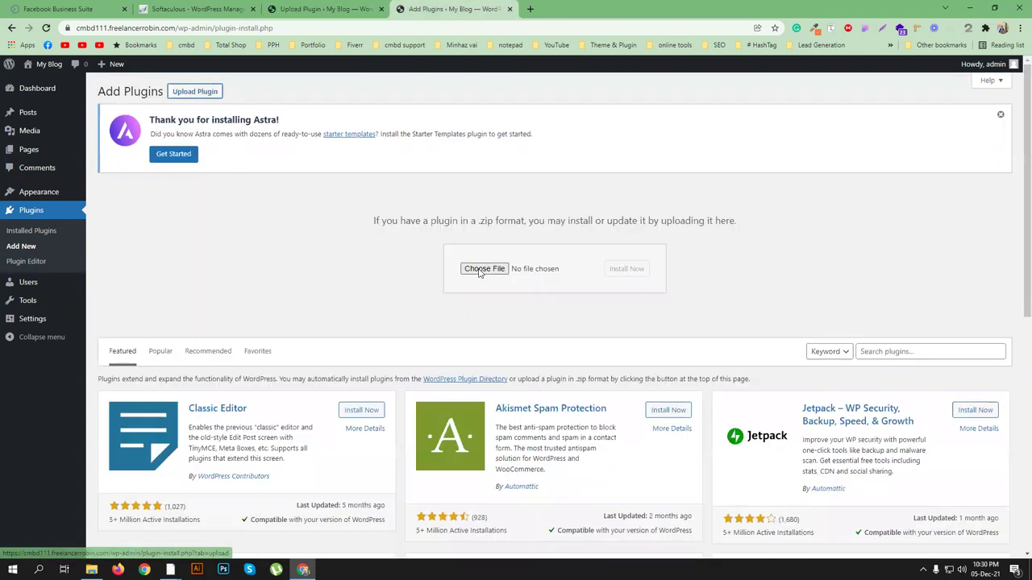
click(477, 271)
click(266, 237)
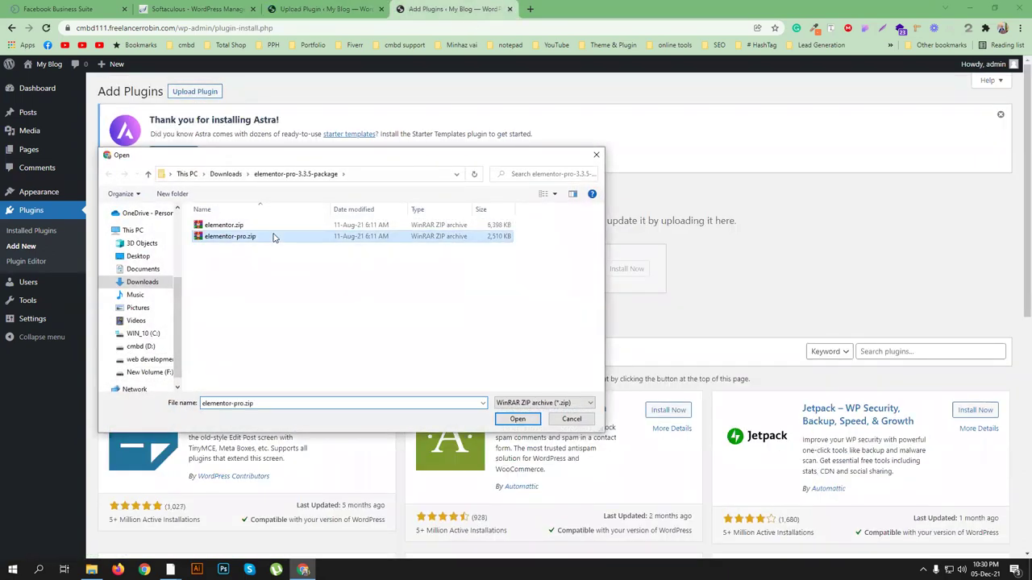
click(517, 419)
click(616, 271)
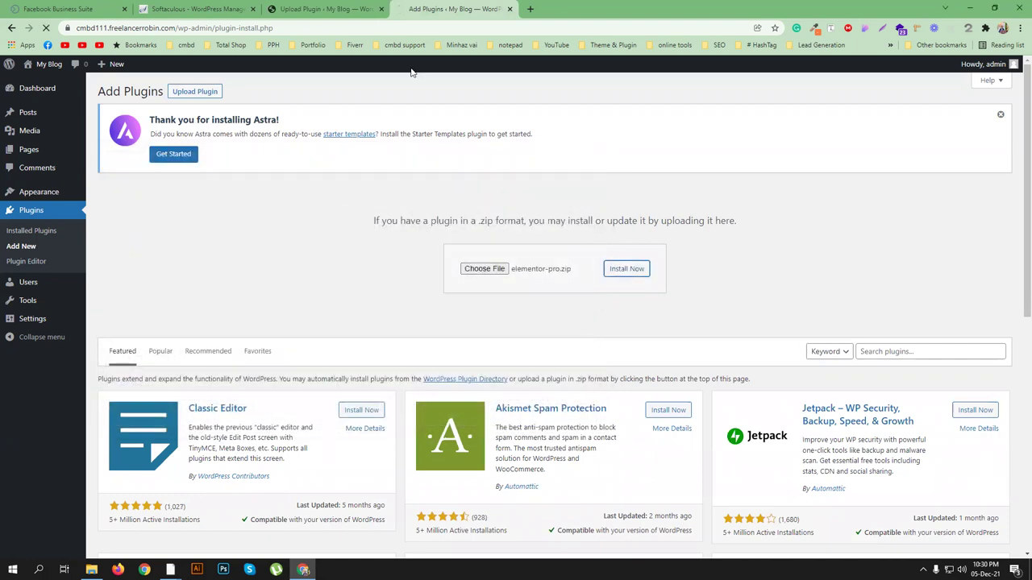
Step: Activate the installed Elementor and Elementor Pro plugins, each in its own browser tab
click(327, 9)
click(129, 253)
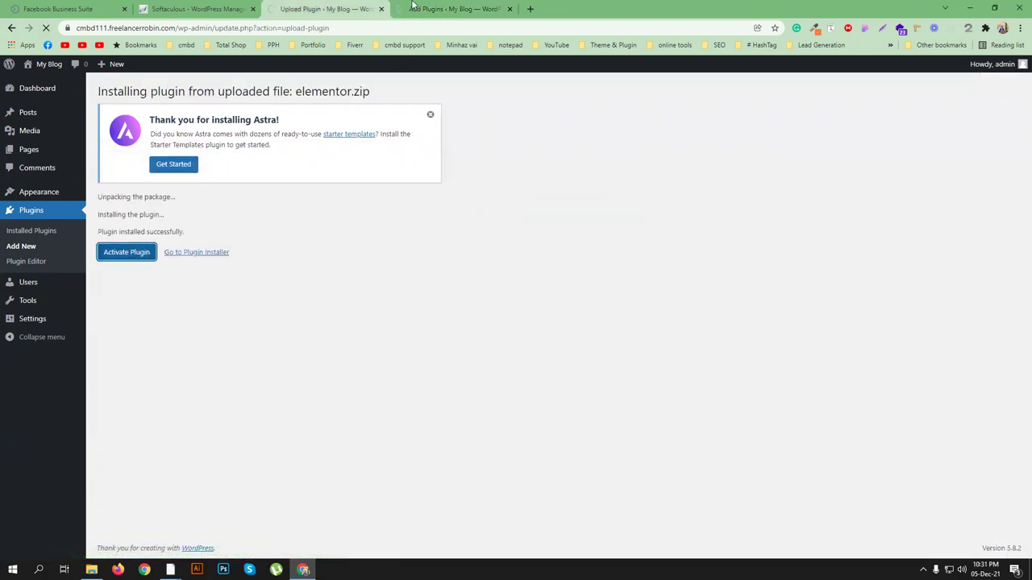
click(439, 8)
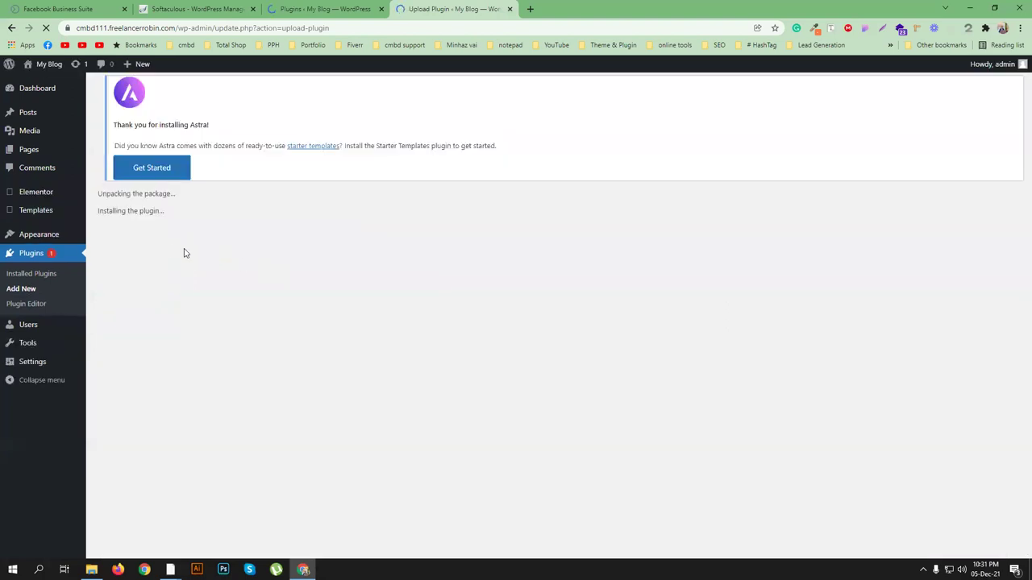
click(125, 212)
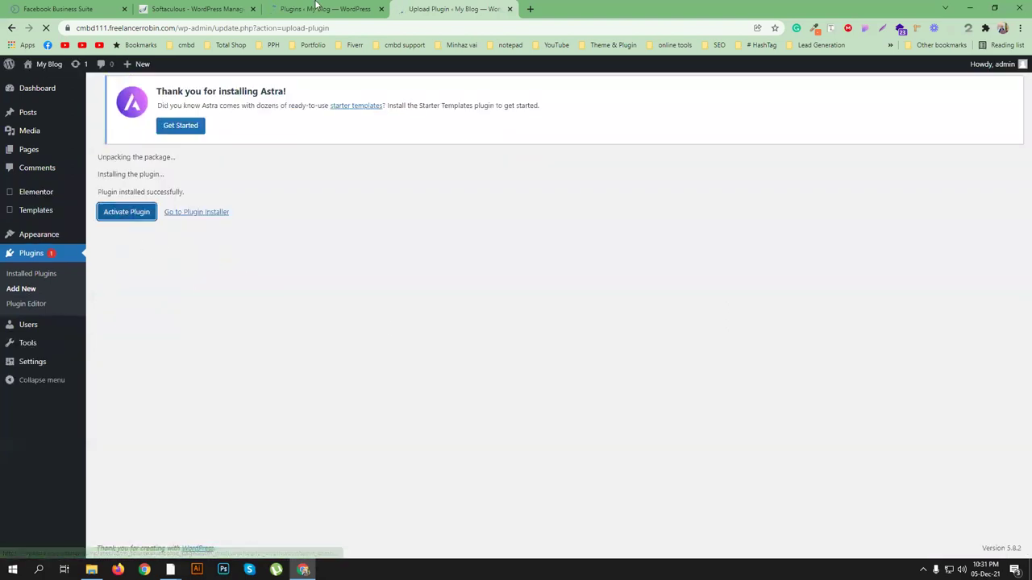
click(318, 16)
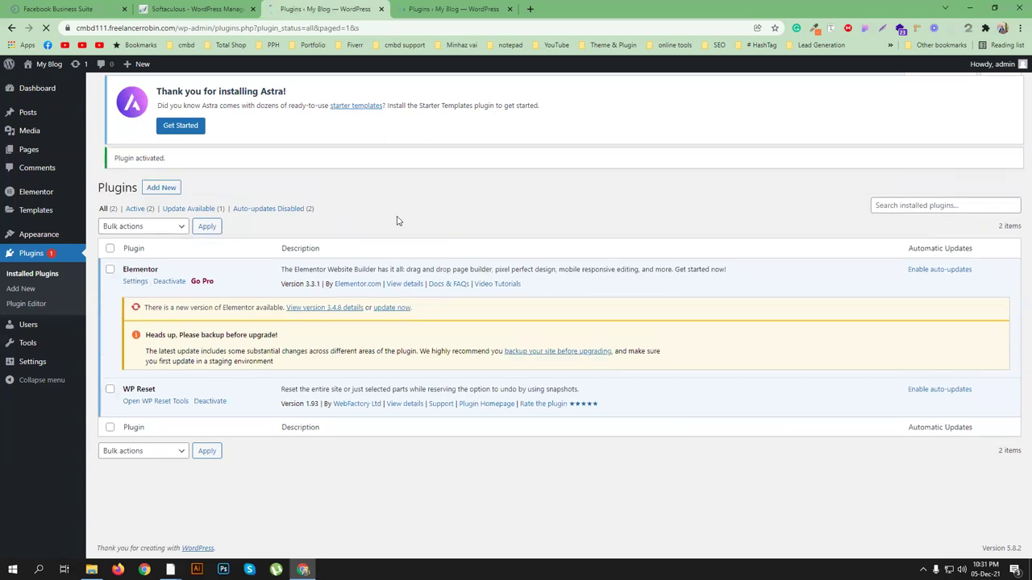
key(ctrl+Tab)
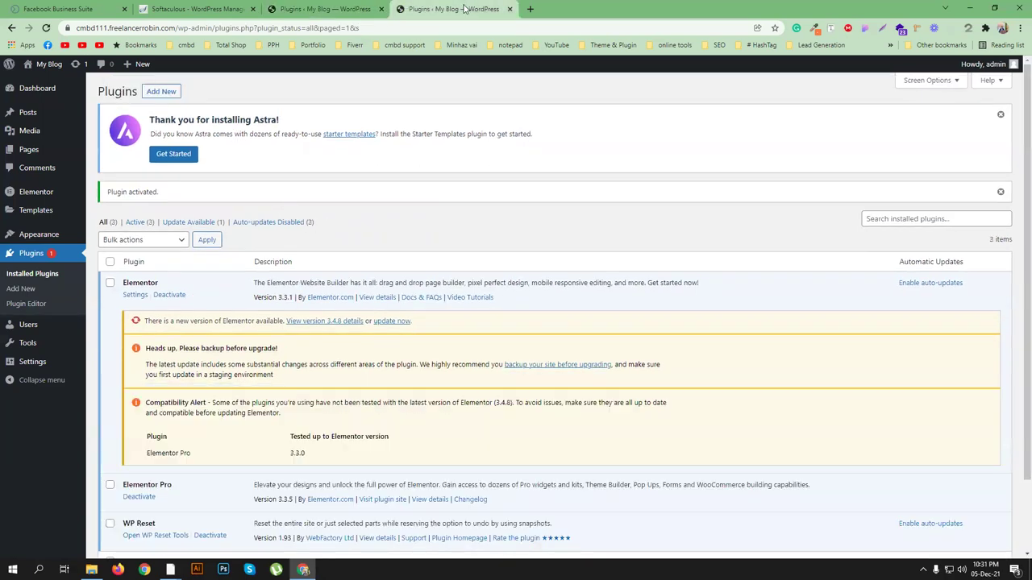
Step: Upload astra-pro-sites-2.6.0.zip from the Downloads folder as a new plugin, install it and activate it
click(162, 92)
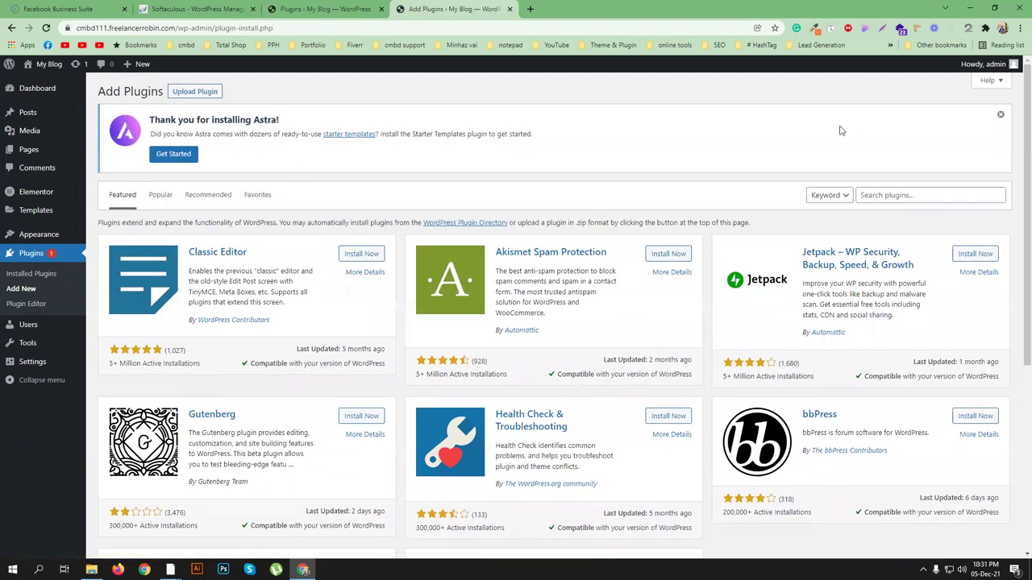
click(927, 195)
click(206, 93)
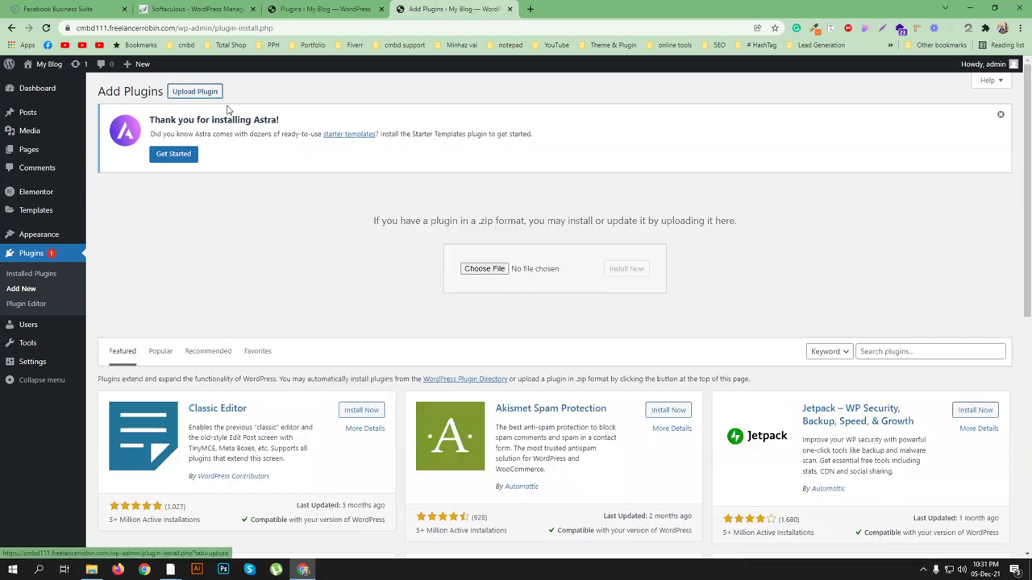
click(485, 269)
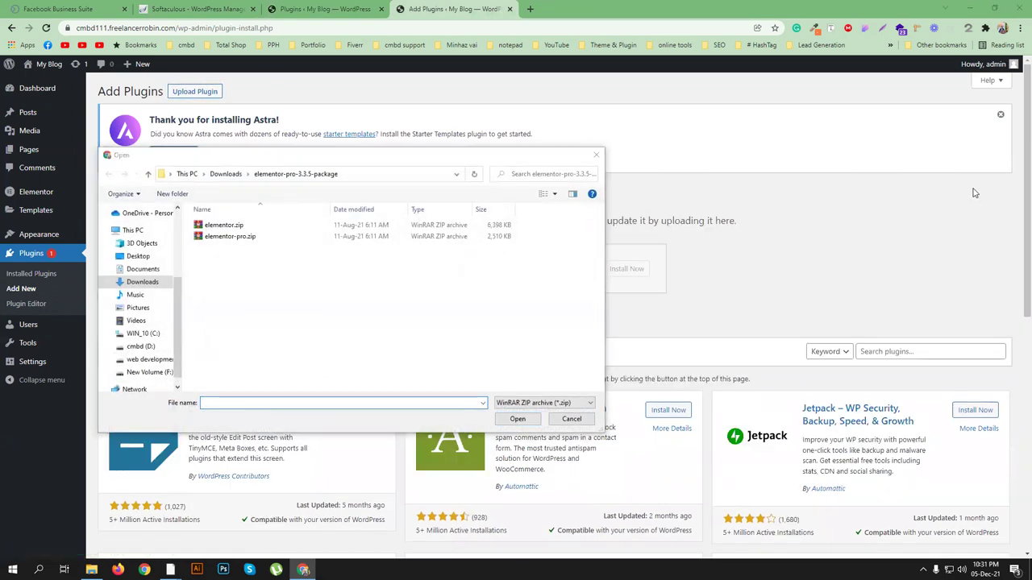
click(226, 175)
click(504, 110)
scroll(445, 337, up, 5)
click(449, 339)
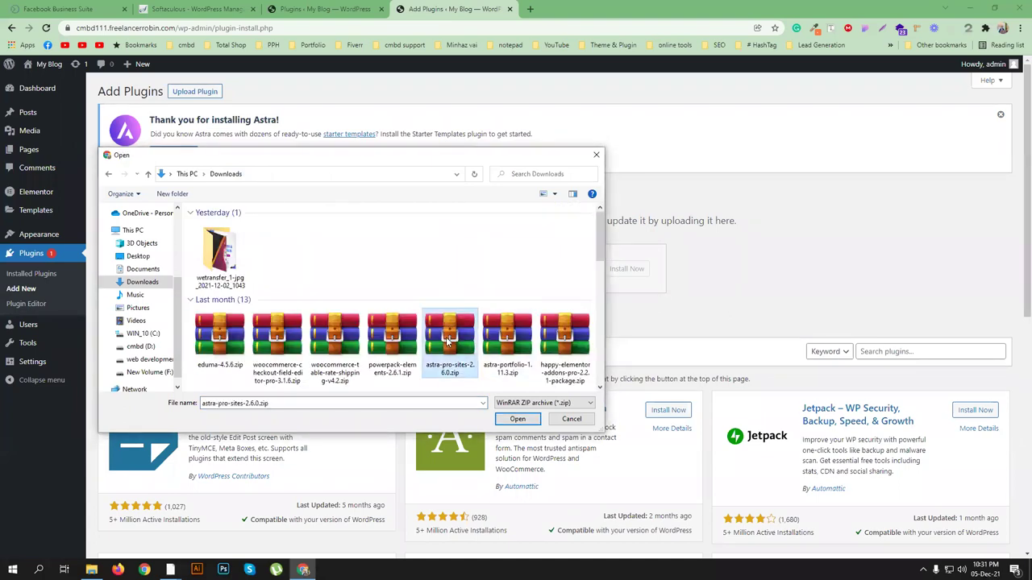
click(517, 420)
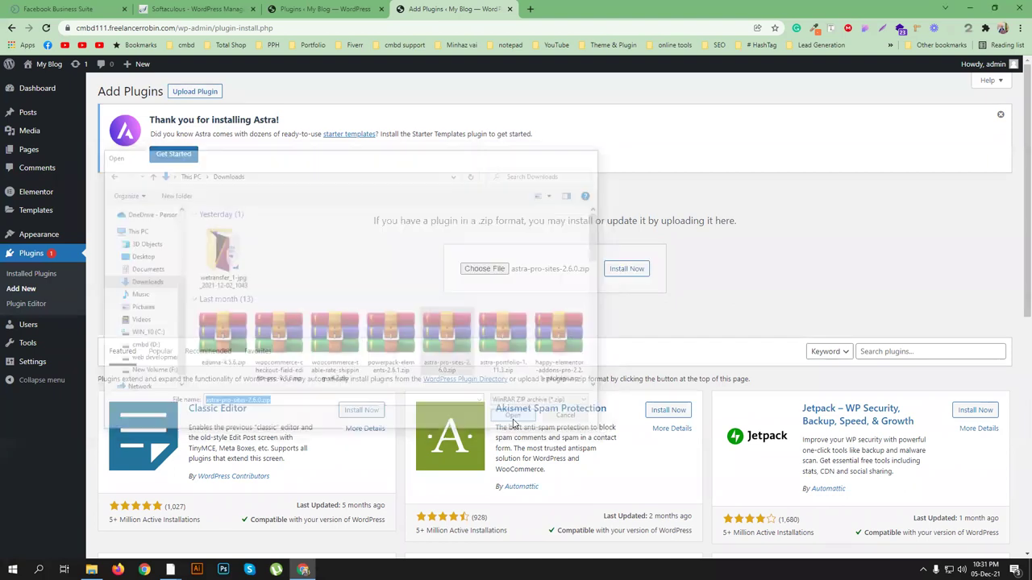
click(626, 271)
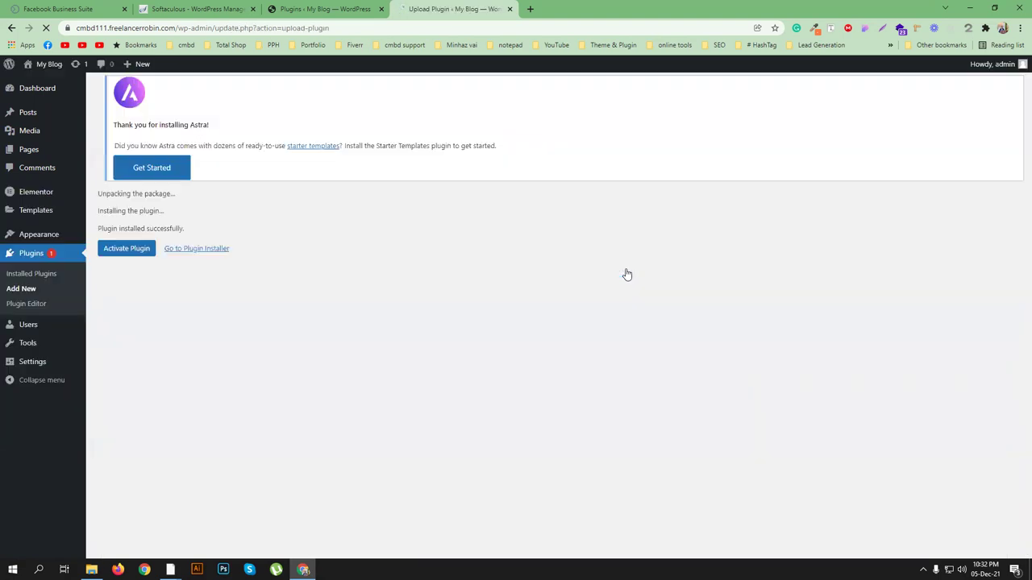
click(129, 252)
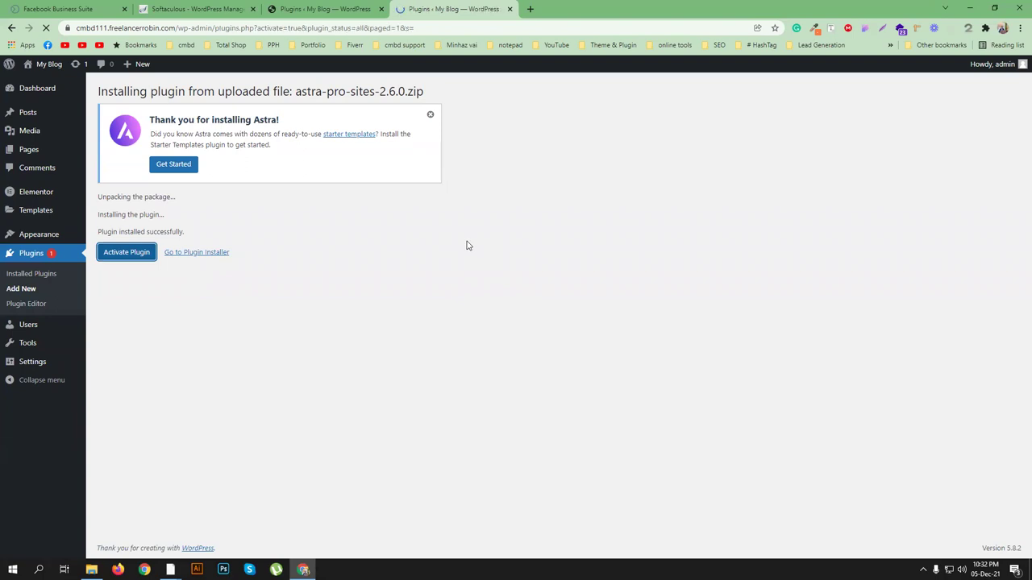
scroll(322, 323, down, 2)
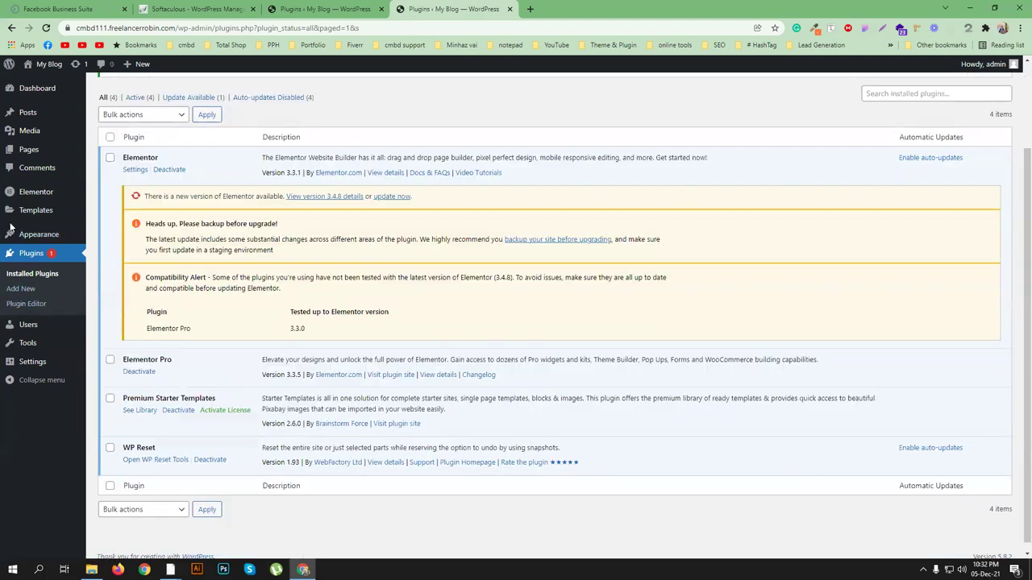
mouse_move(12, 235)
click(106, 297)
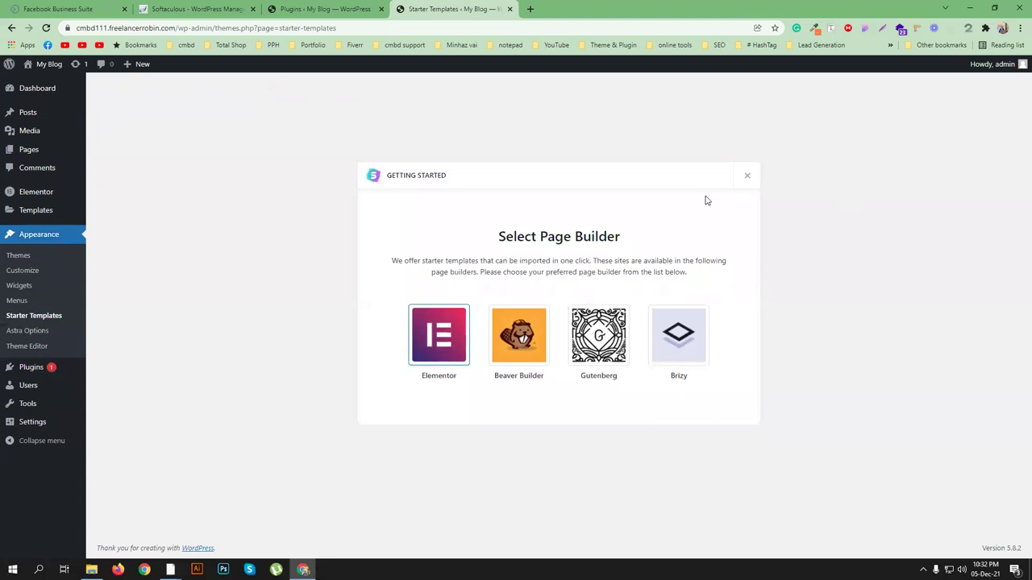
click(747, 176)
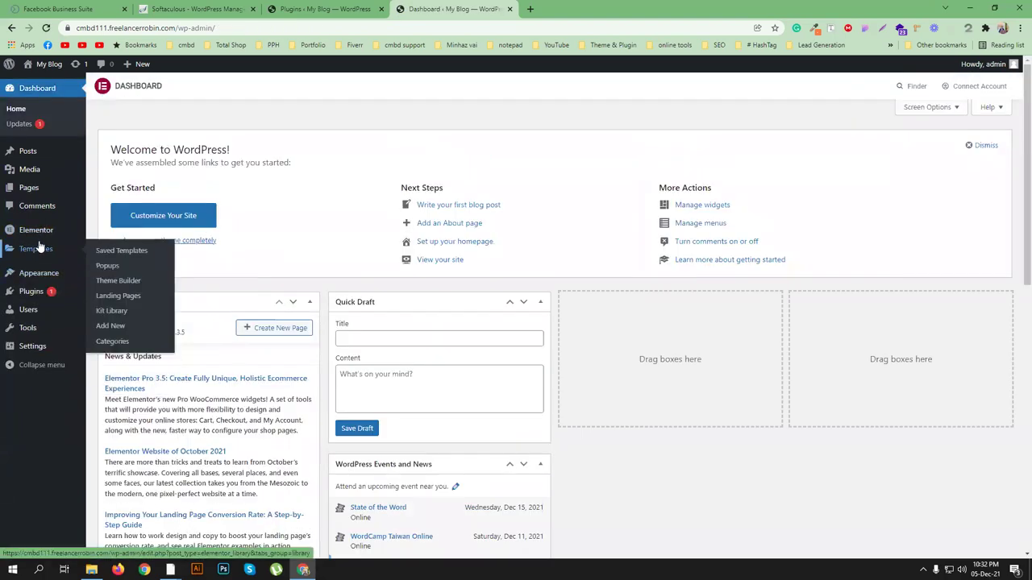
Step: Enable Elementor for the Landing Pages post type in its general settings and save the changes
click(37, 232)
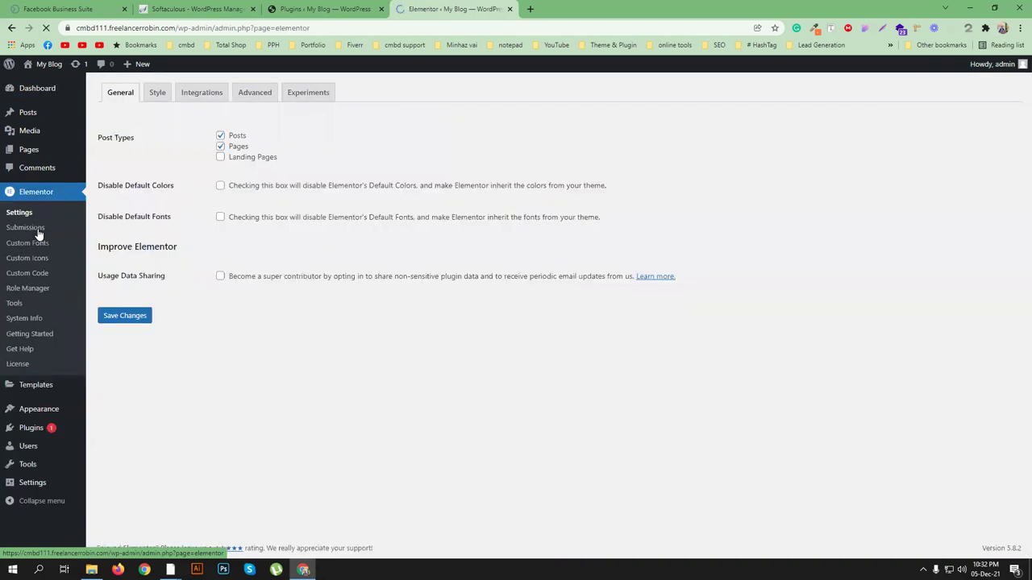
click(222, 190)
click(133, 347)
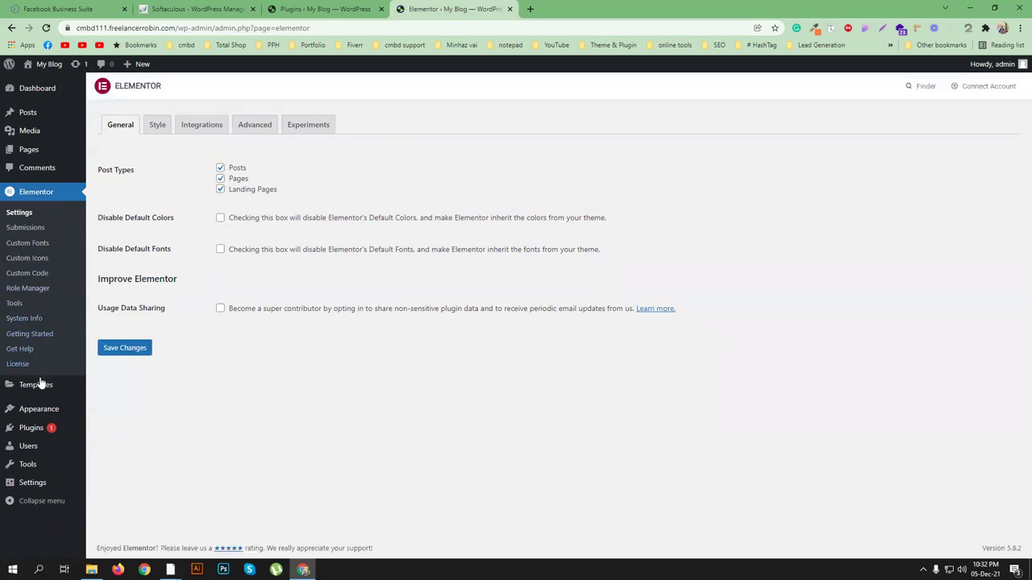
Step: Search the Elementor starter templates for "digit" and open the Digital Marketing Agency template
mouse_move(40, 409)
click(120, 472)
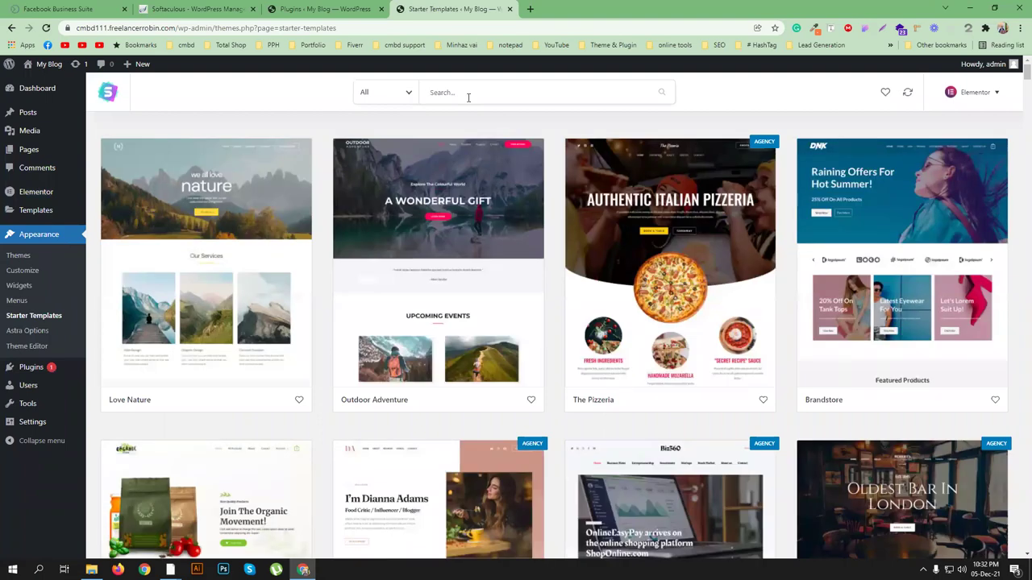
text(digit)
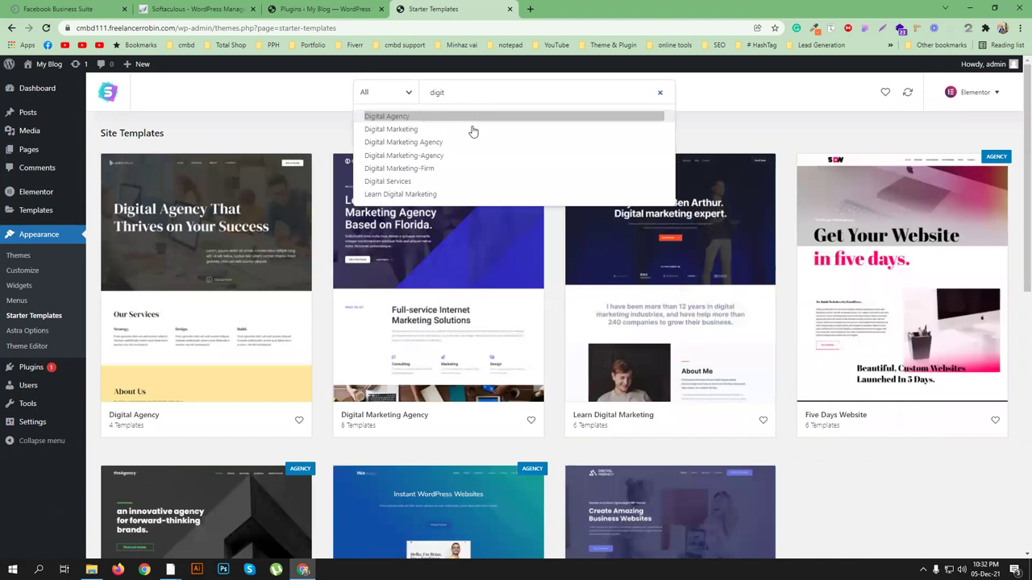
click(460, 316)
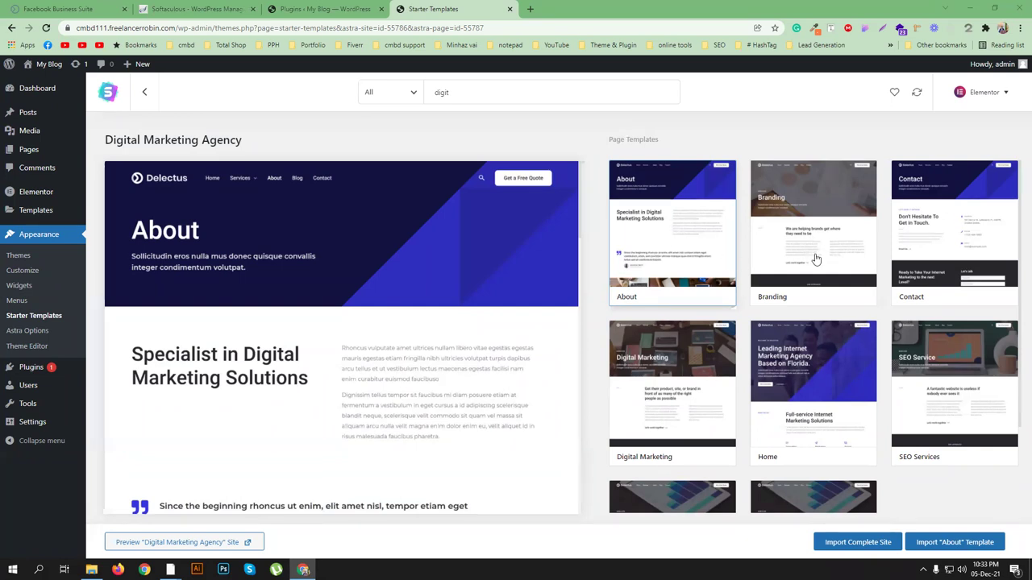
Step: Look through the page templates of the Digital Marketing Agency site and preview its Home page
scroll(947, 413, down, 3)
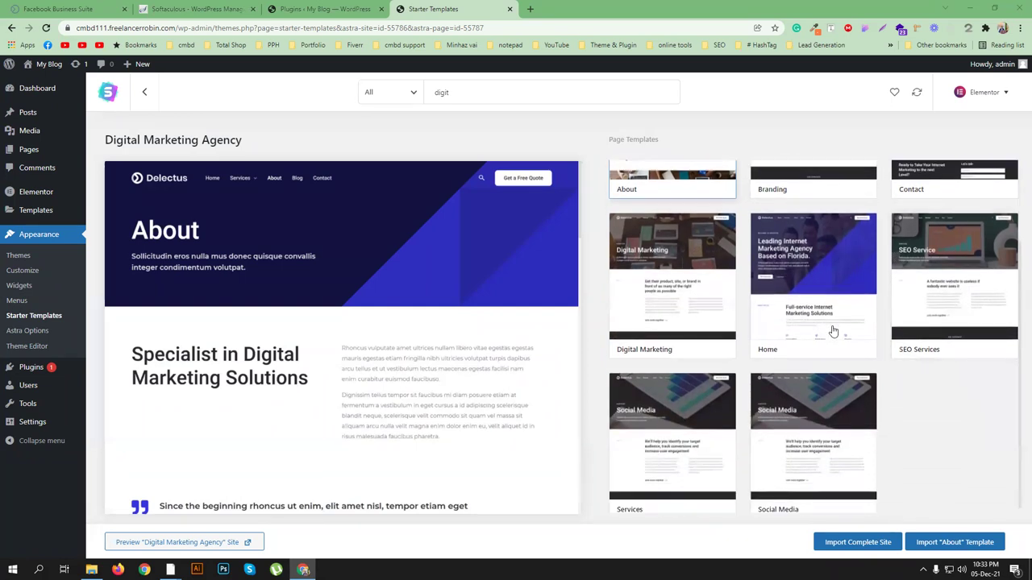
scroll(677, 327, down, 1)
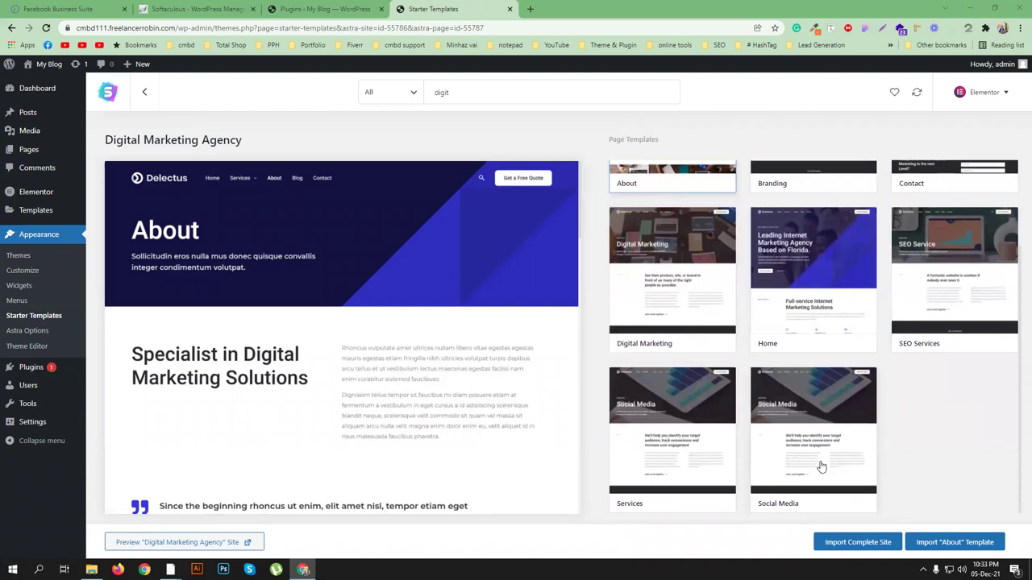
scroll(821, 466, up, 2)
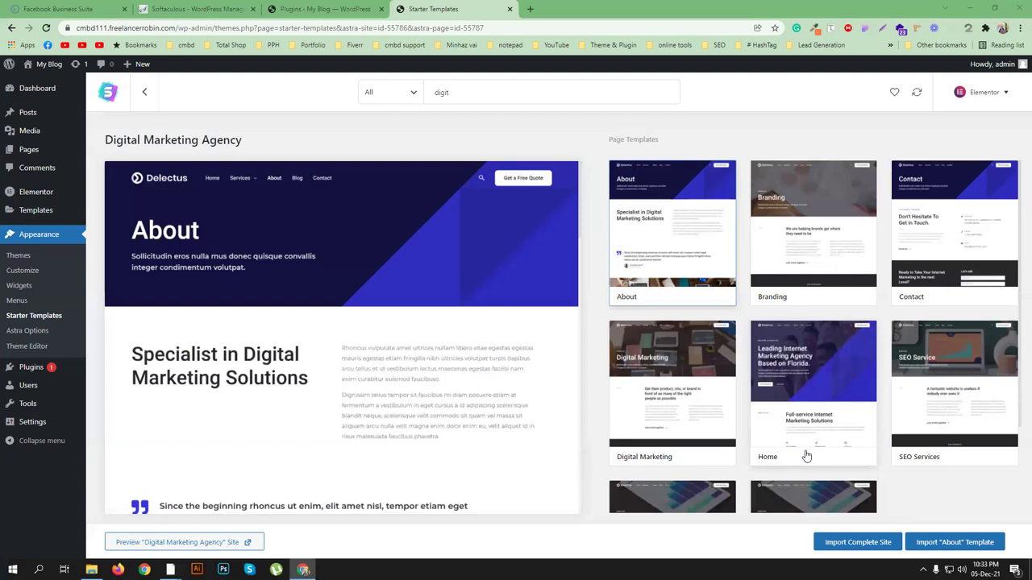
click(806, 426)
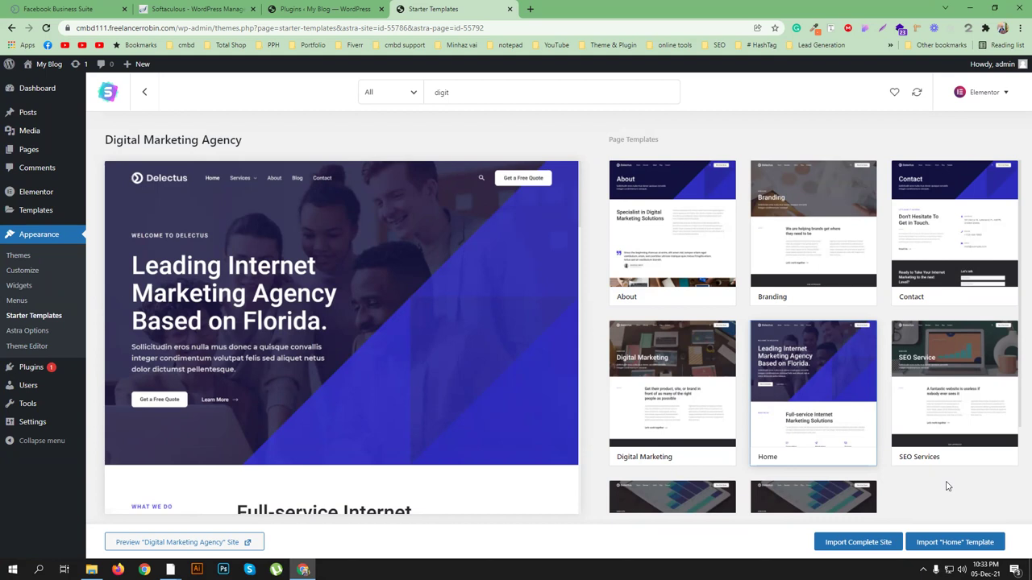
Step: Try to import the complete Digital Marketing Agency site with customizer settings, widgets and content
click(854, 543)
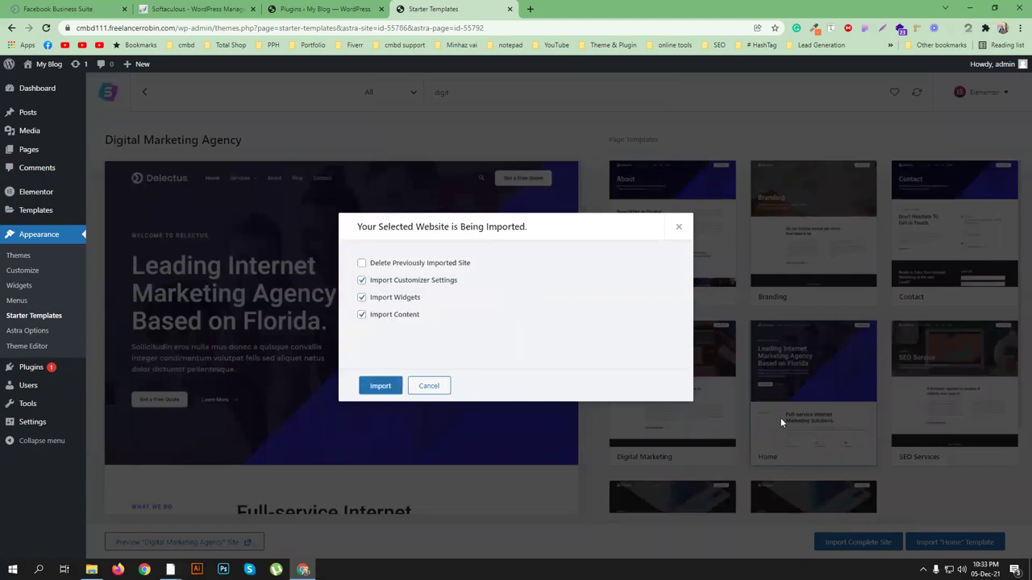
click(381, 387)
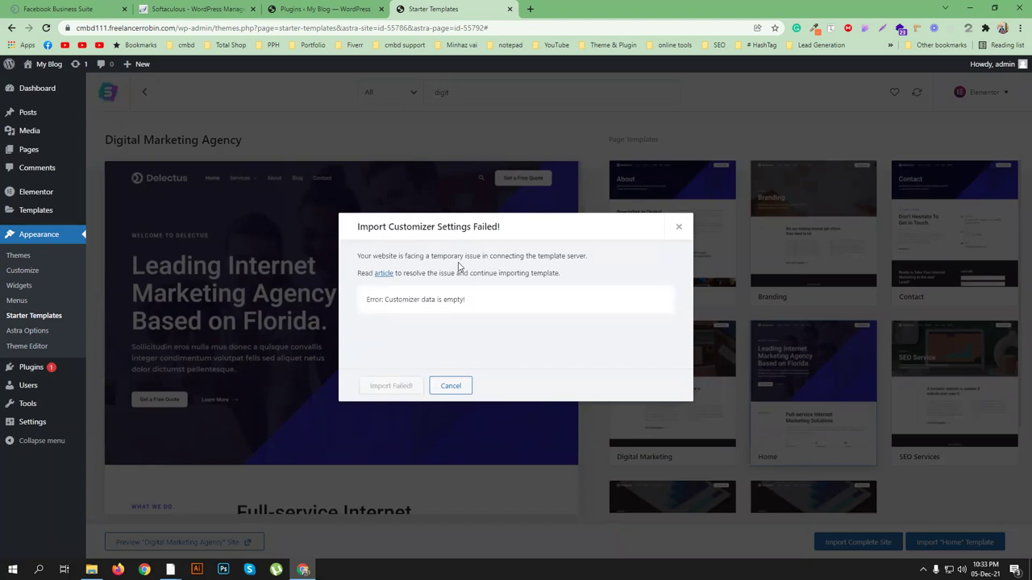
click(456, 385)
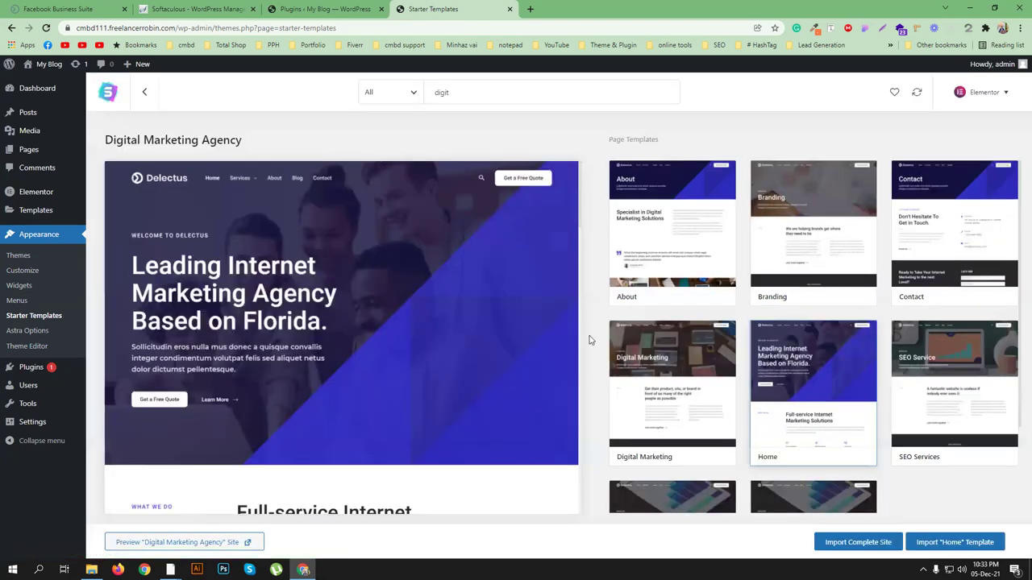
Step: View the blog's front page in a new browser tab and return to the Starter Templates tab
middle_click(36, 88)
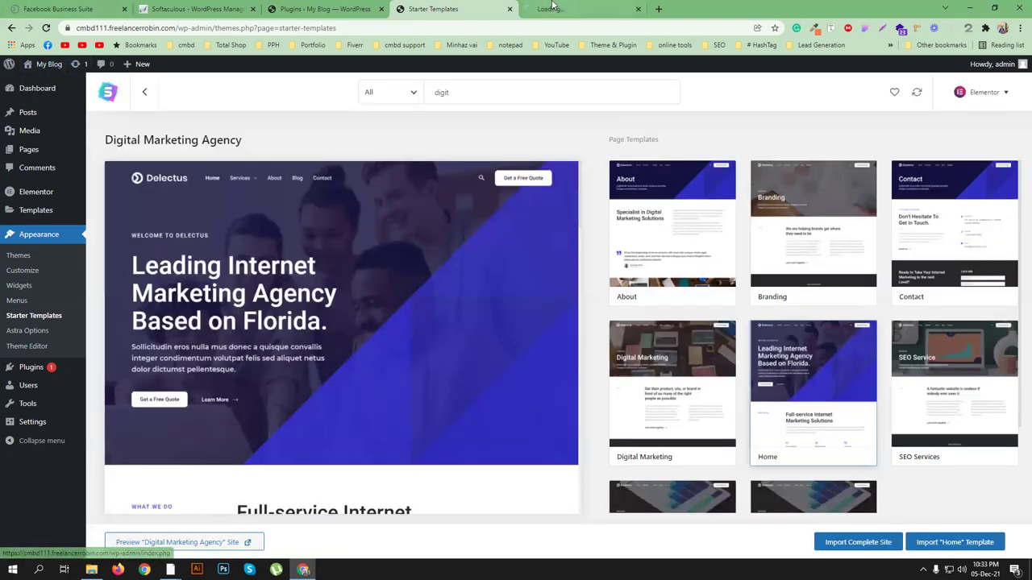
click(552, 8)
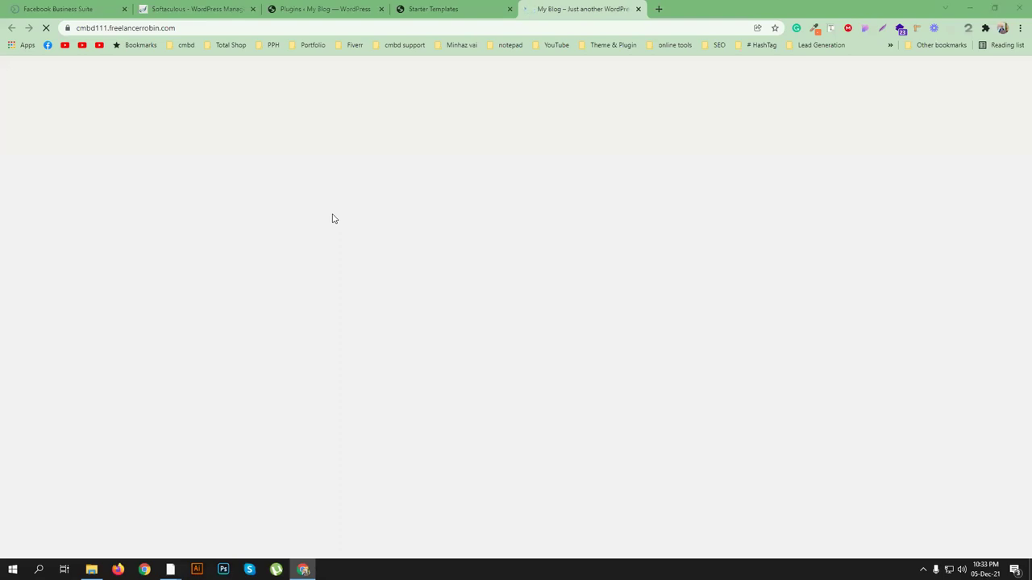
key(ctrl+shift+Tab)
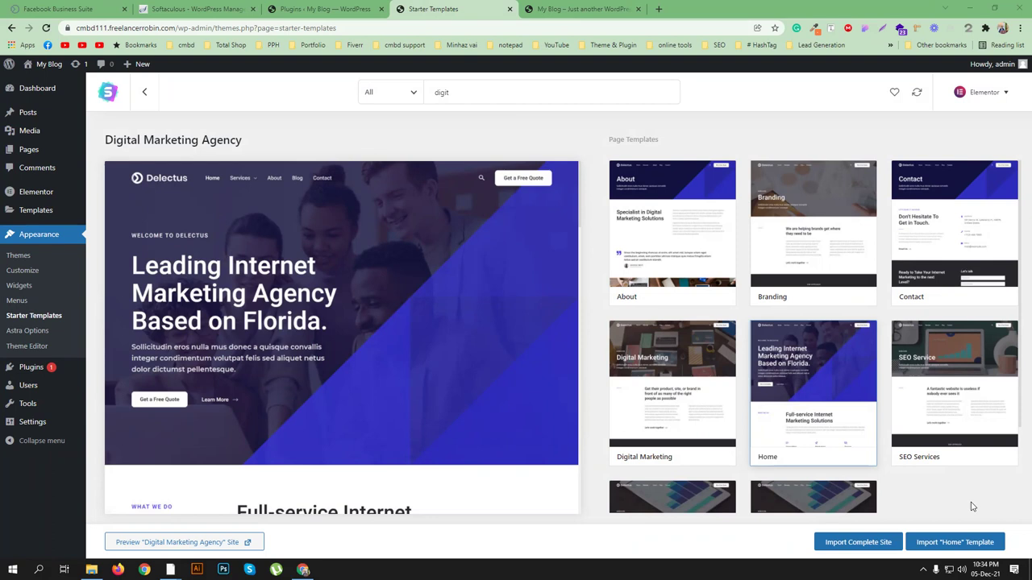
Step: Import the Home page template of Digital Marketing Agency, view the imported page and return to the starter templates
click(810, 427)
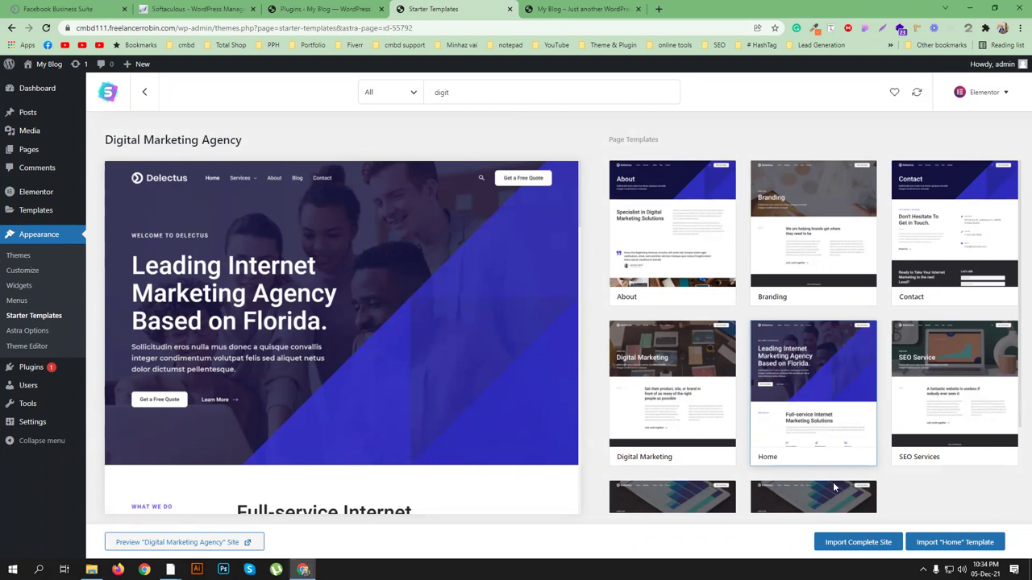
click(954, 543)
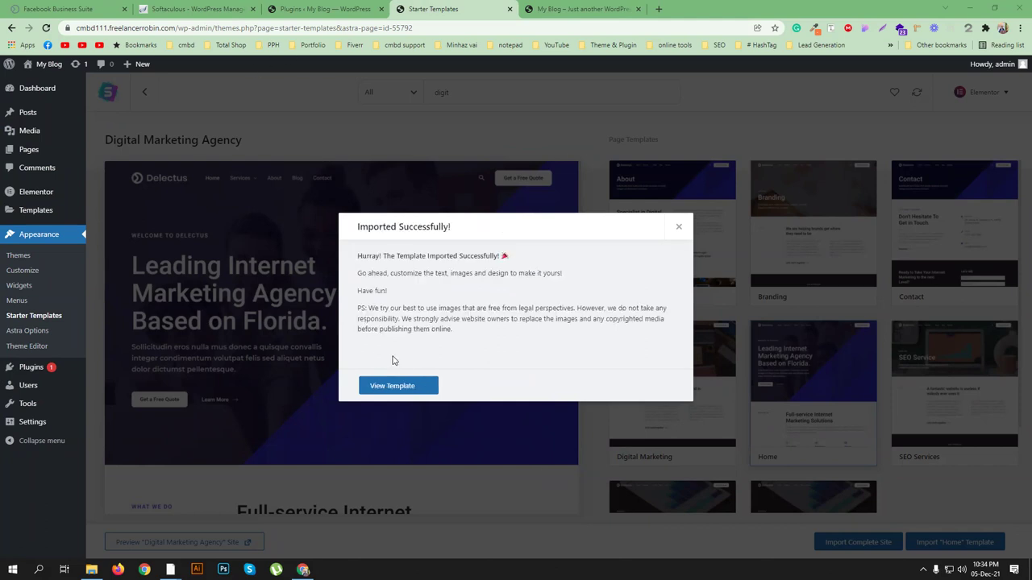
click(399, 390)
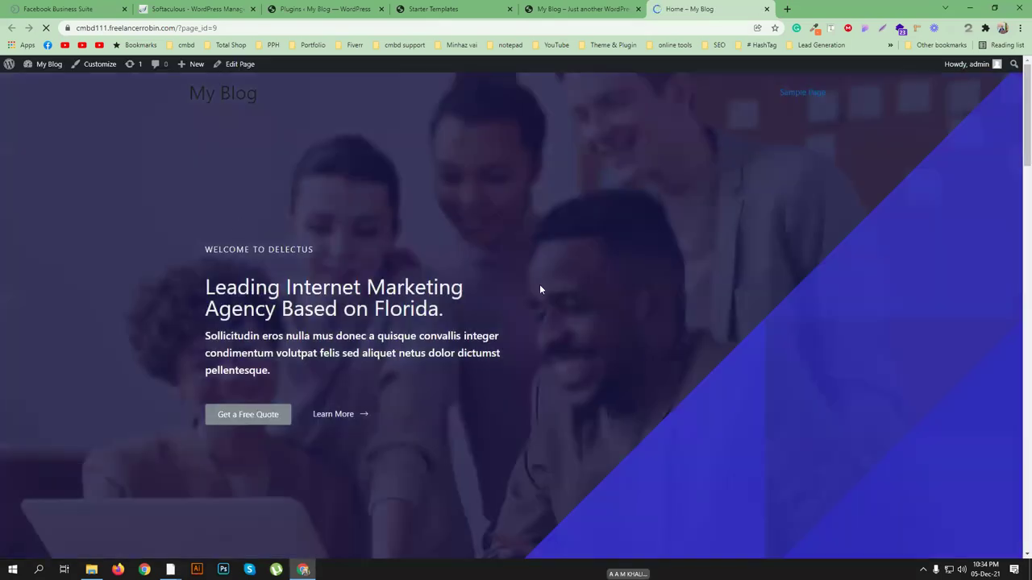
scroll(540, 286, down, 3)
key(ctrl+shift+Tab)
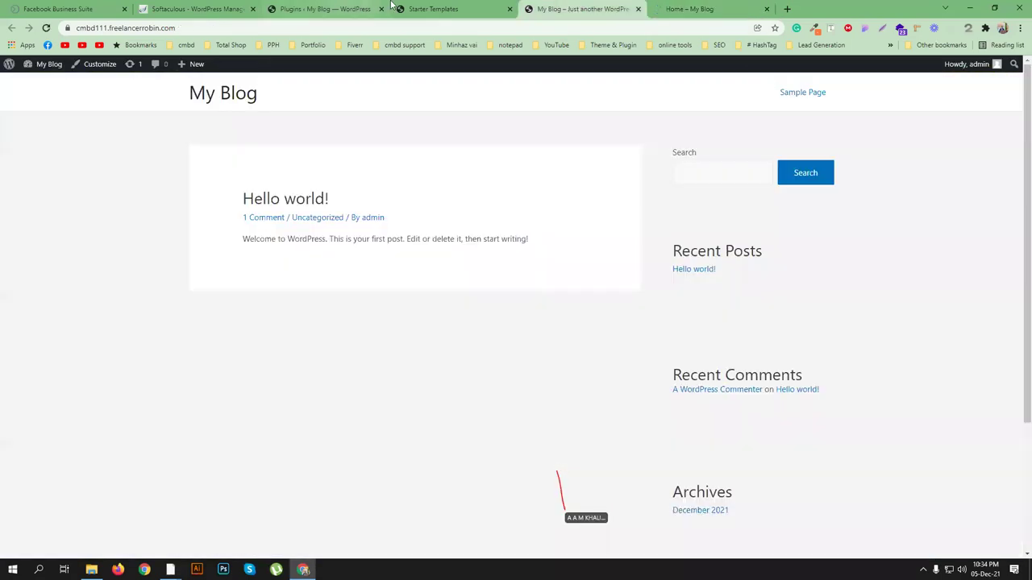
key(ctrl+shift+Tab)
click(678, 226)
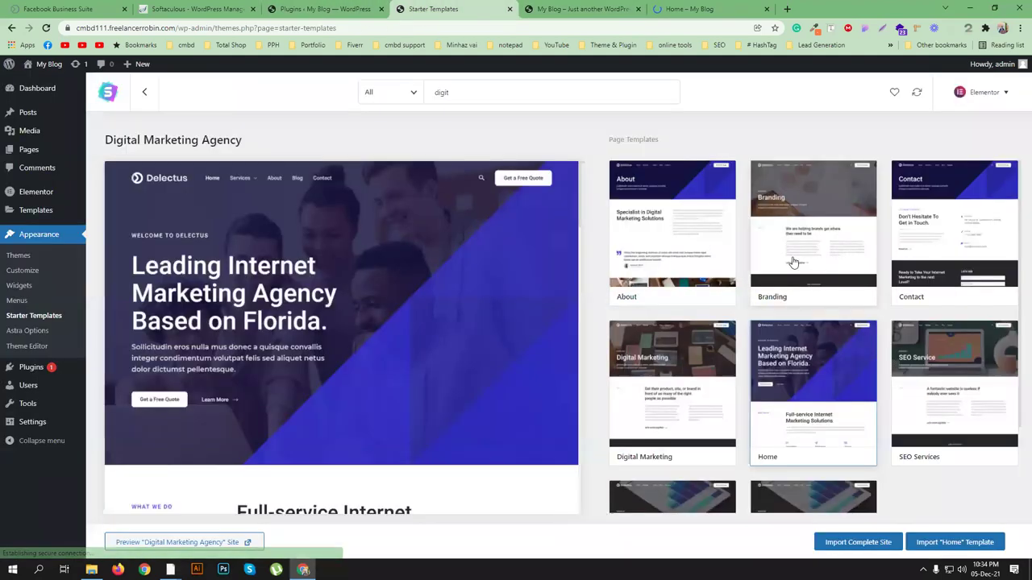
Step: Import the About page template of Digital Marketing Agency and dismiss the import dialog
click(648, 258)
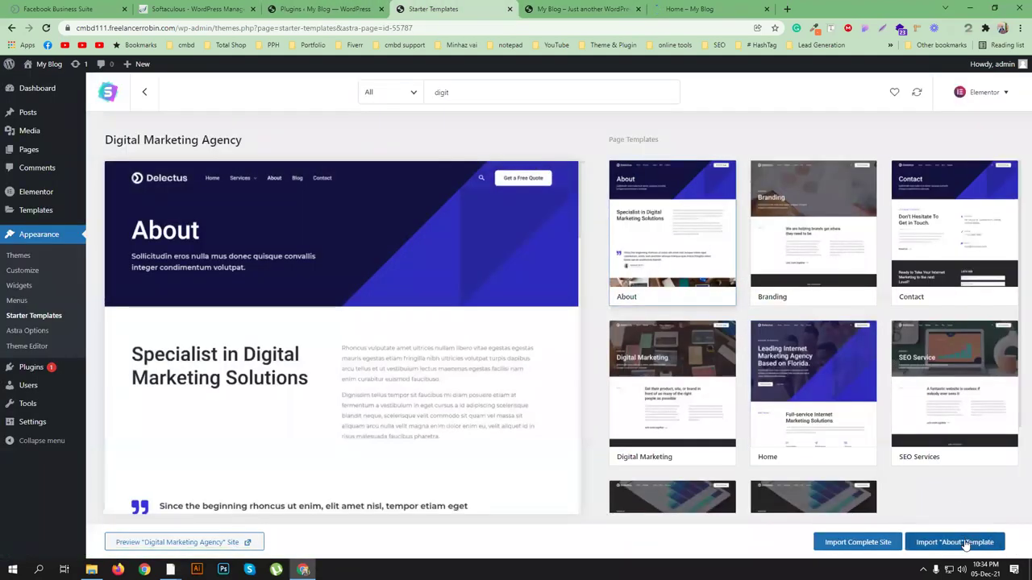
click(965, 542)
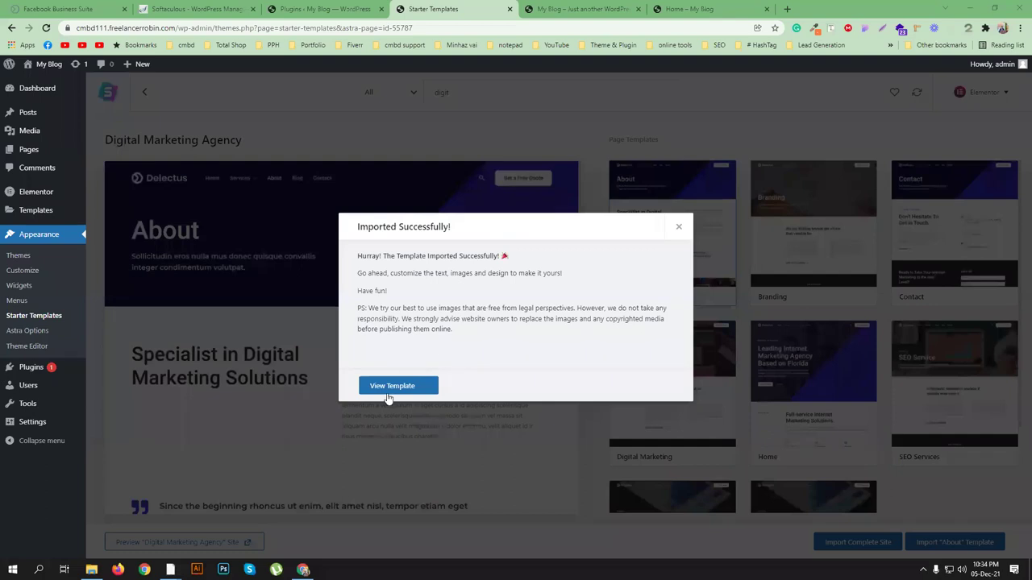
click(680, 227)
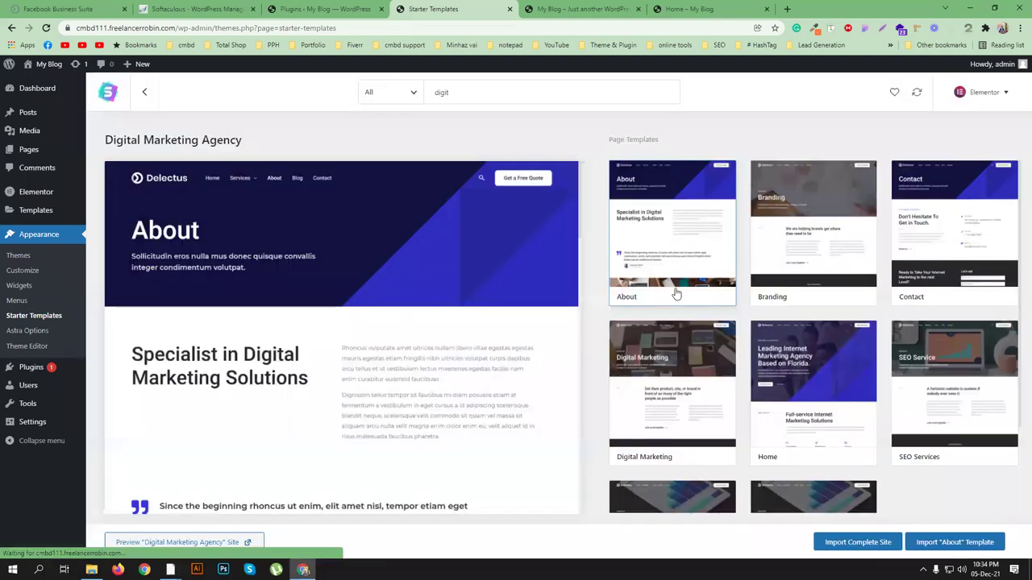
Step: Import the Contact page template of Digital Marketing Agency and dismiss the import dialog
click(817, 262)
click(934, 271)
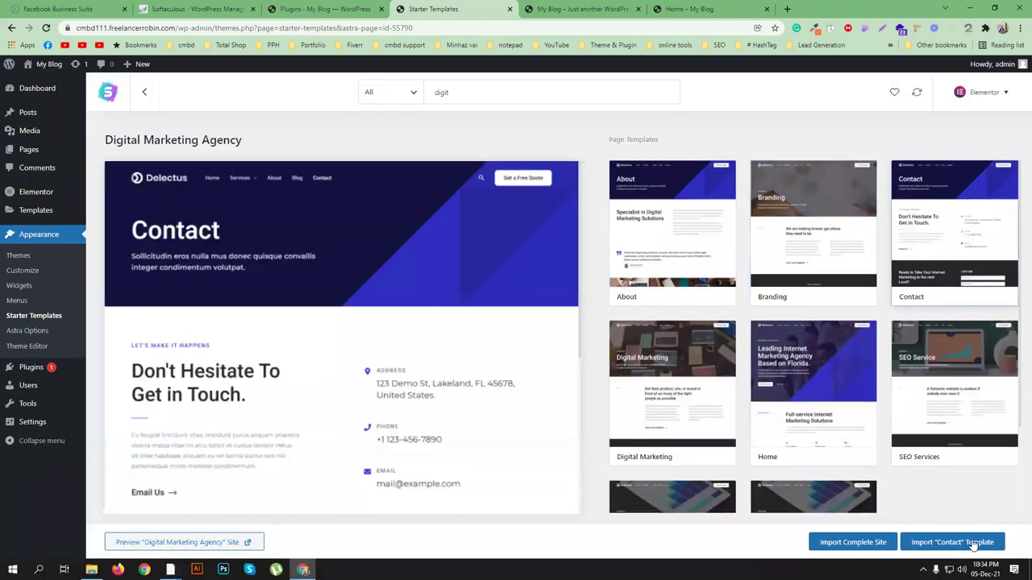
click(971, 544)
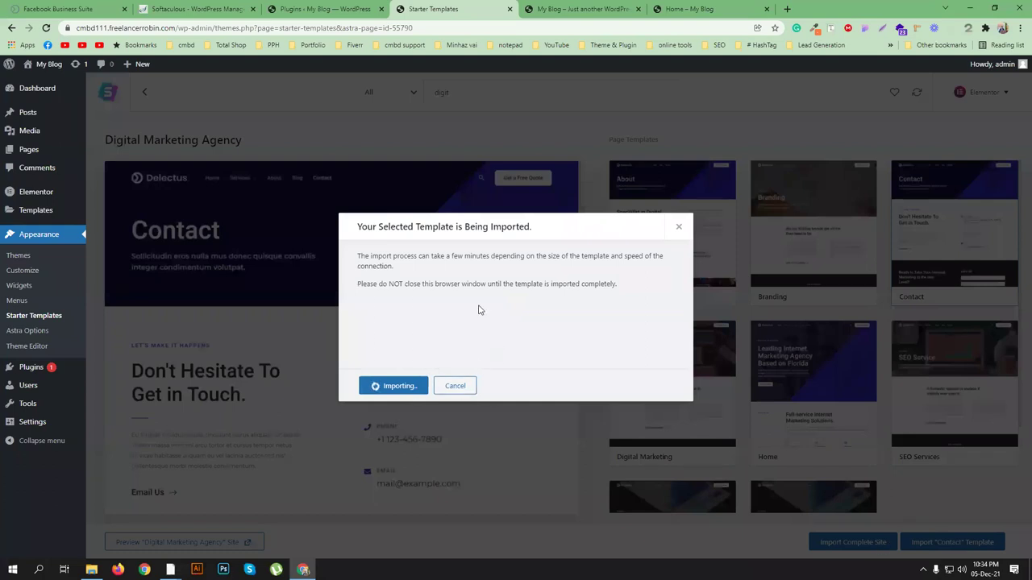
click(681, 227)
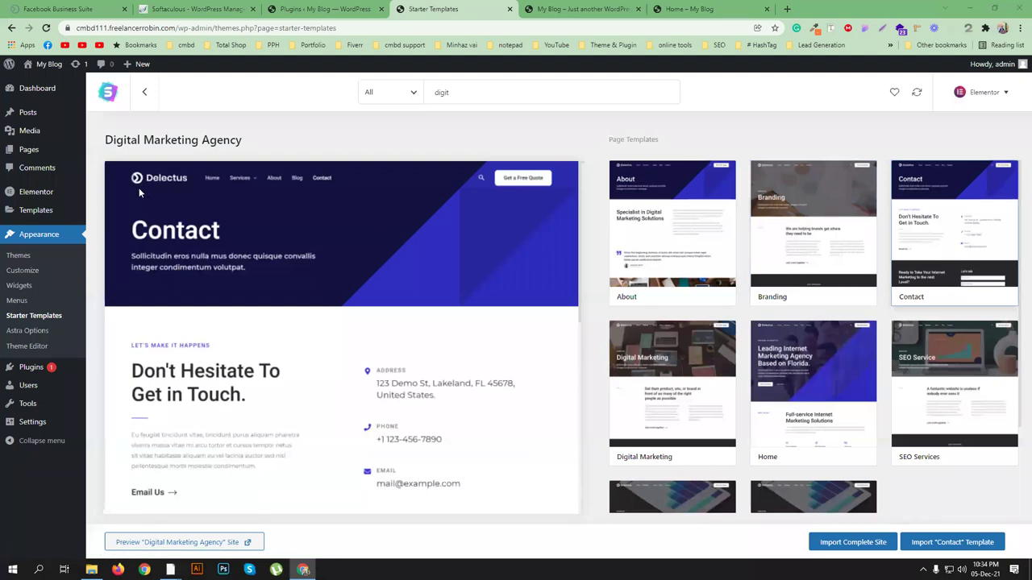
Step: Open the site's pages list in a new browser tab and move Privacy Policy and Sample Page to the trash
middle_click(29, 149)
click(814, 10)
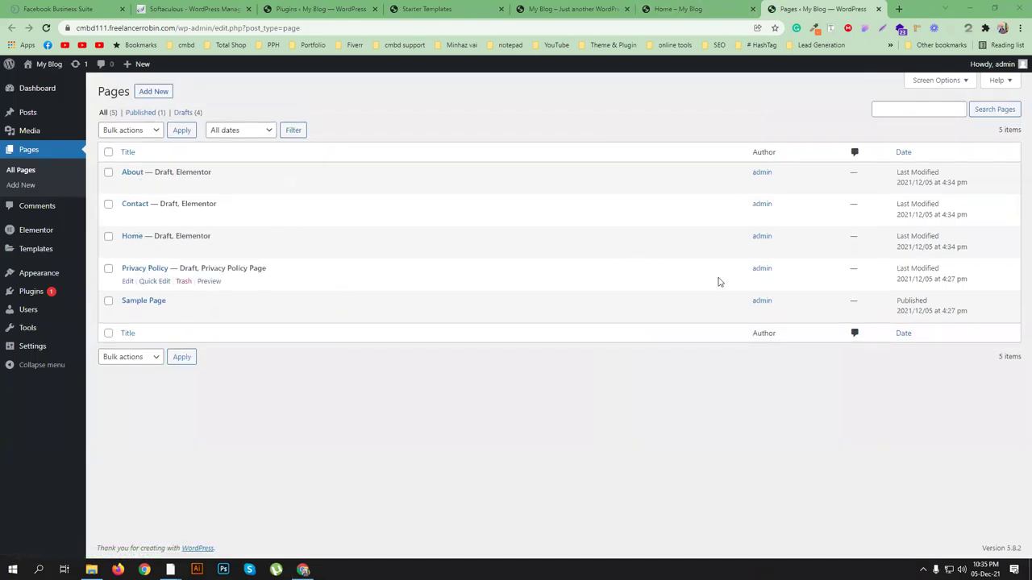
click(108, 269)
click(108, 300)
click(148, 135)
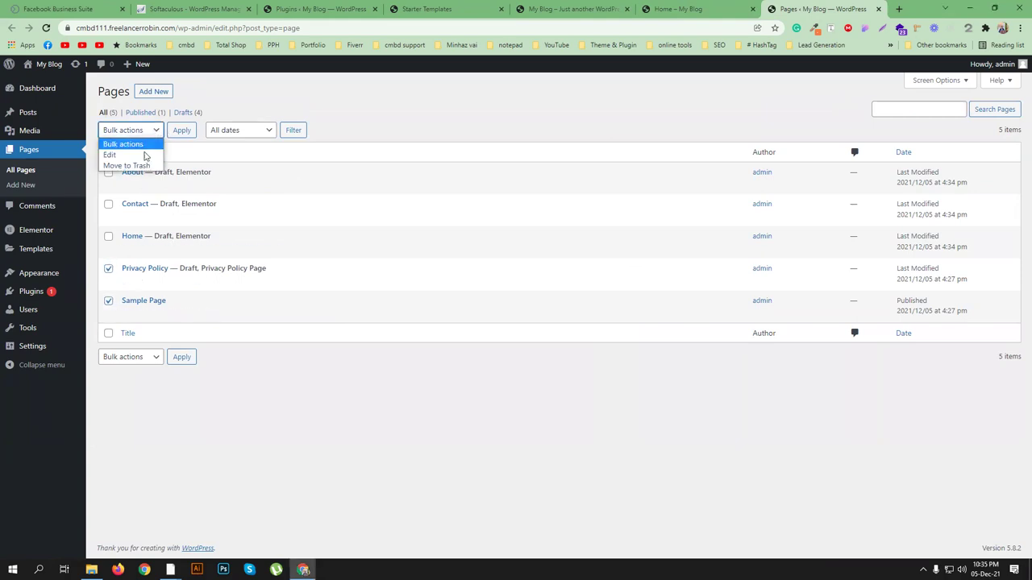
click(135, 163)
click(182, 130)
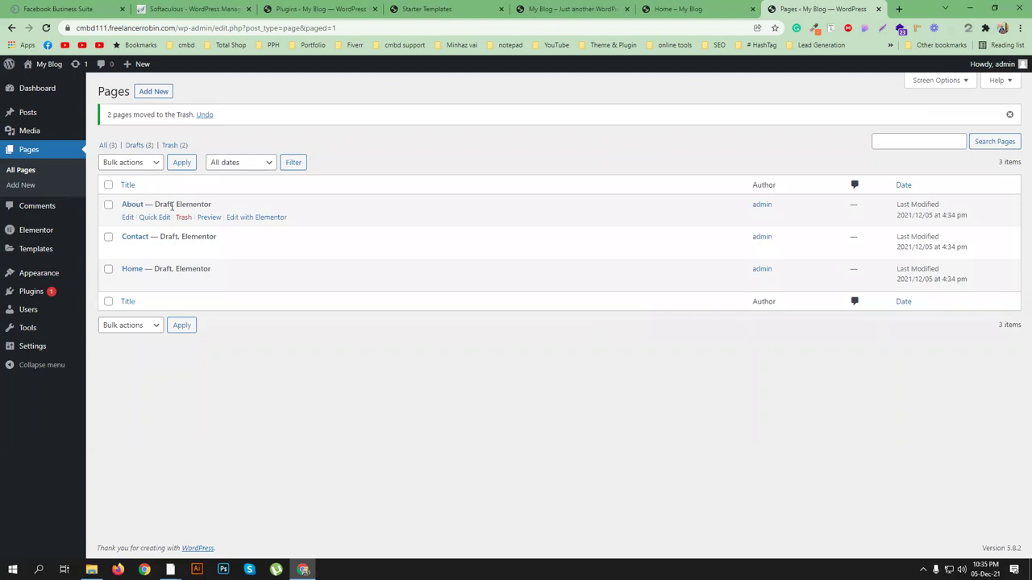
Step: Open the About draft page for editing
click(127, 219)
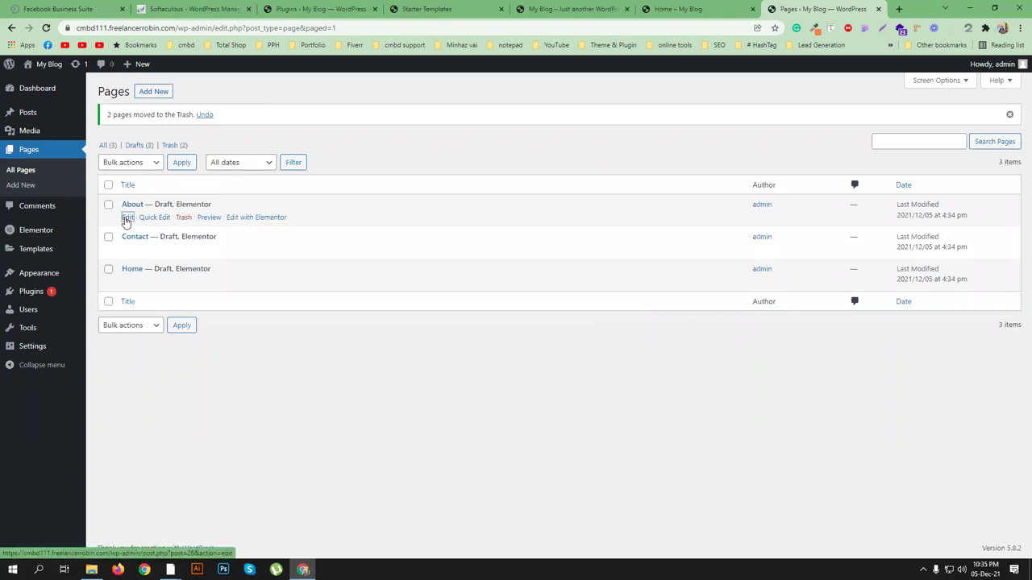
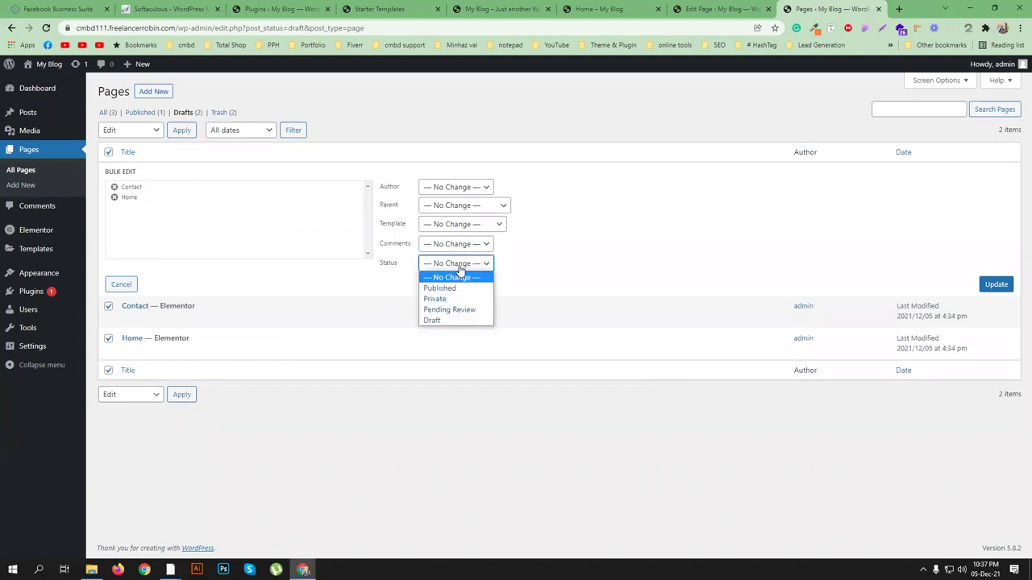
Step: Bulk-change the status of the Contact and Home pages to Published and list the published pages
click(457, 287)
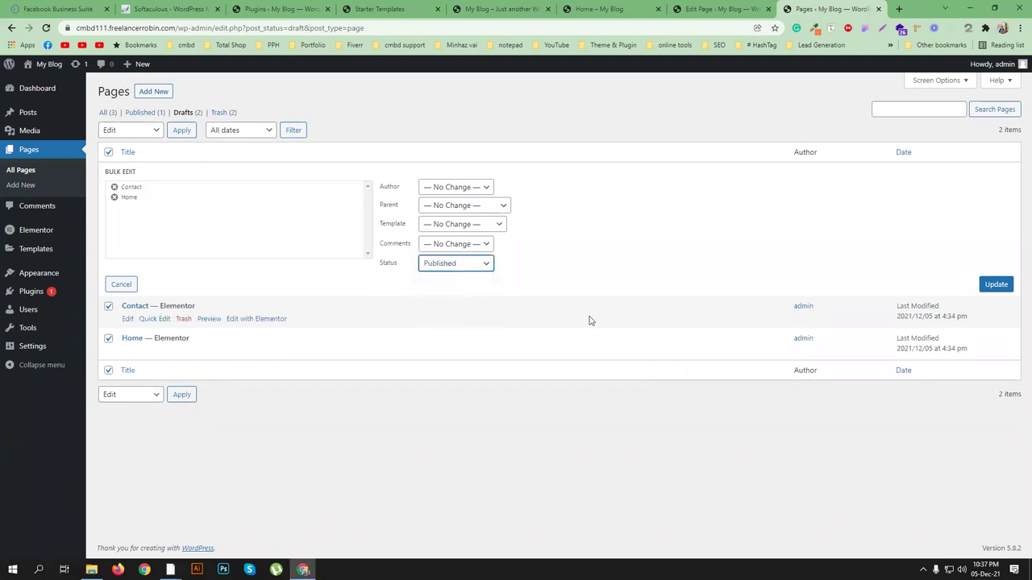
click(996, 286)
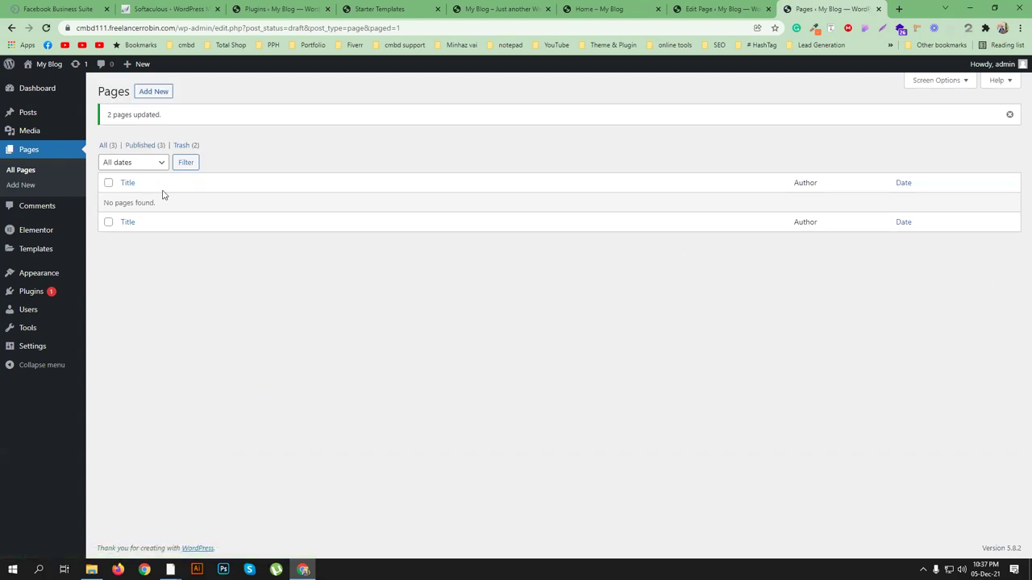
click(150, 146)
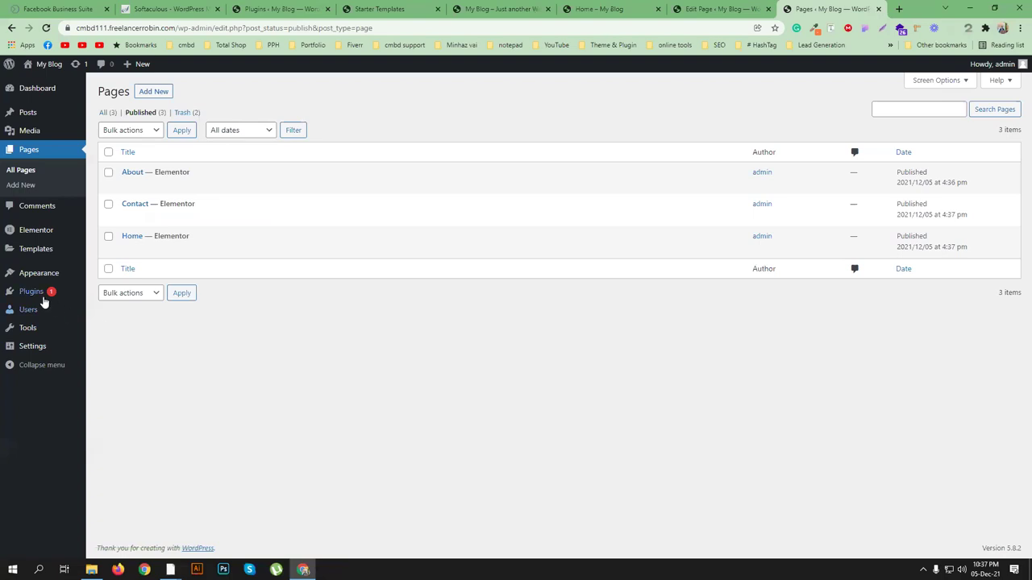
Step: In the reading settings, make Home the static homepage and save the changes
mouse_move(55, 356)
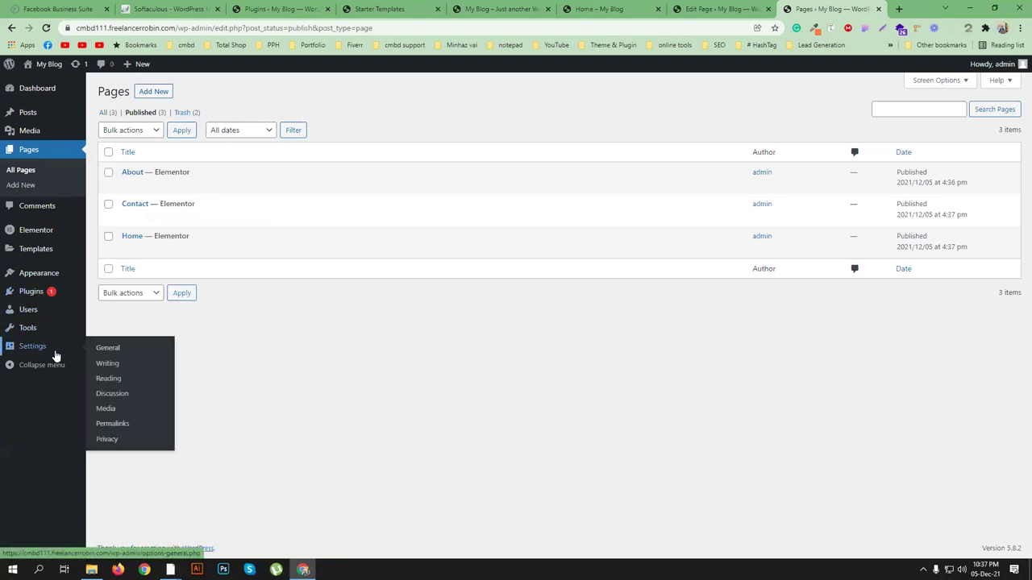
click(108, 378)
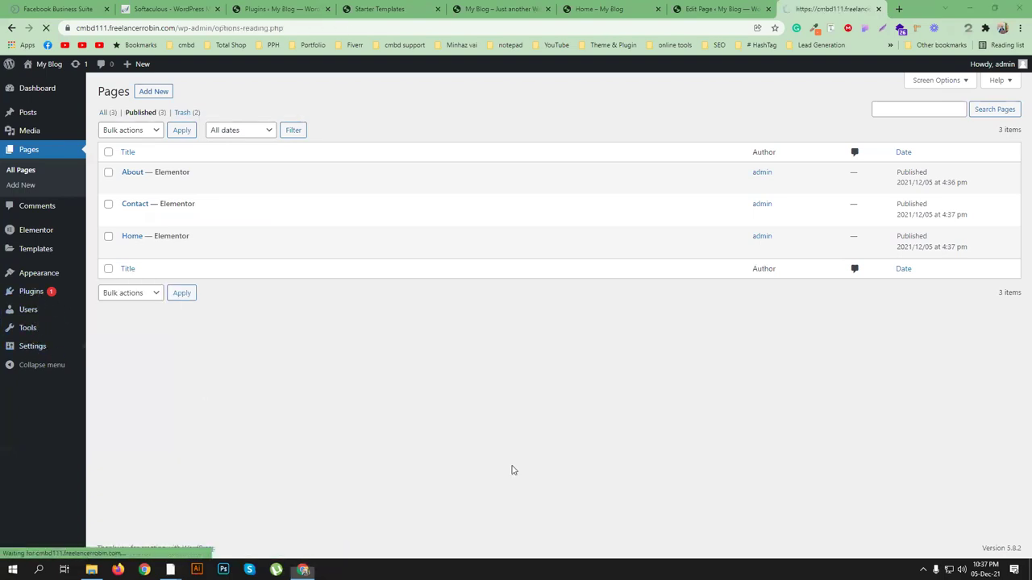
click(220, 138)
click(295, 166)
click(298, 211)
click(144, 417)
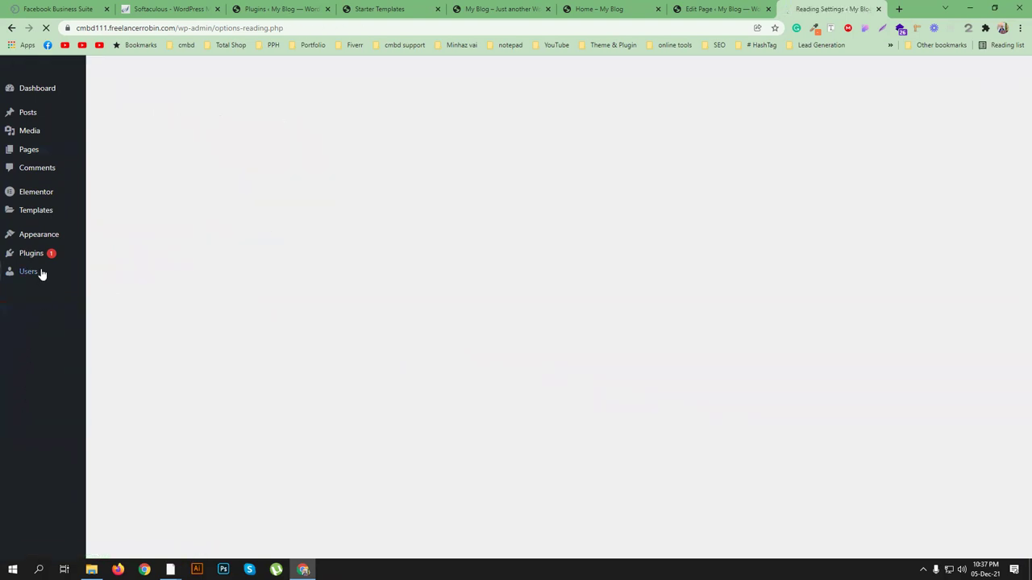
Step: Set the permalink structure to Post name and save the changes
click(25, 410)
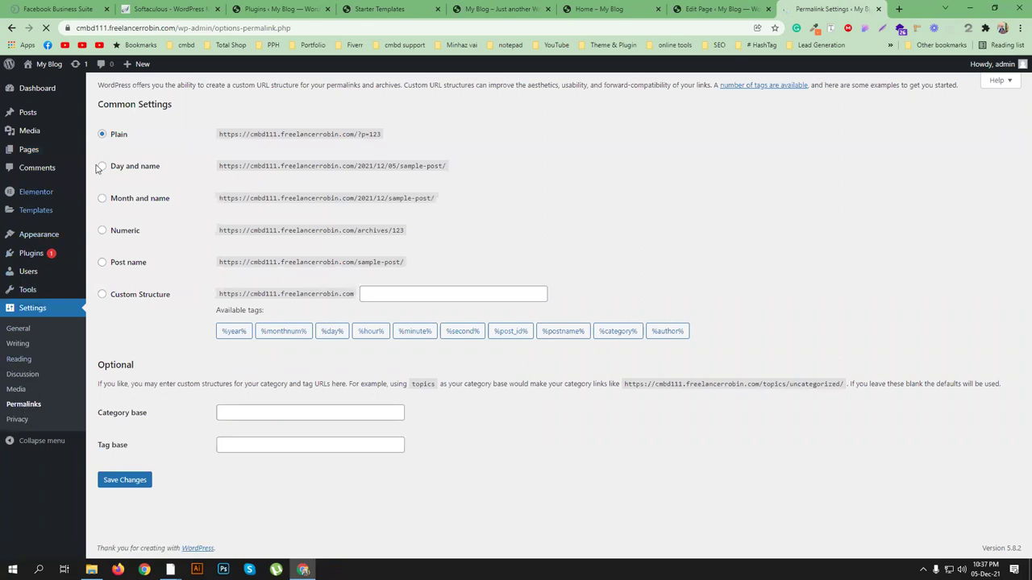
click(119, 269)
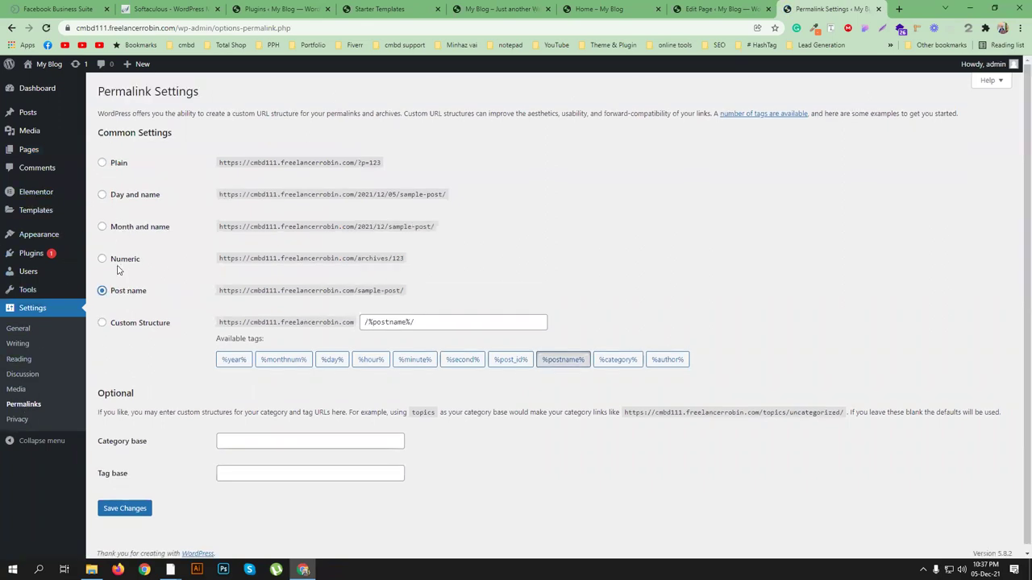
scroll(161, 456, down, 1)
click(125, 503)
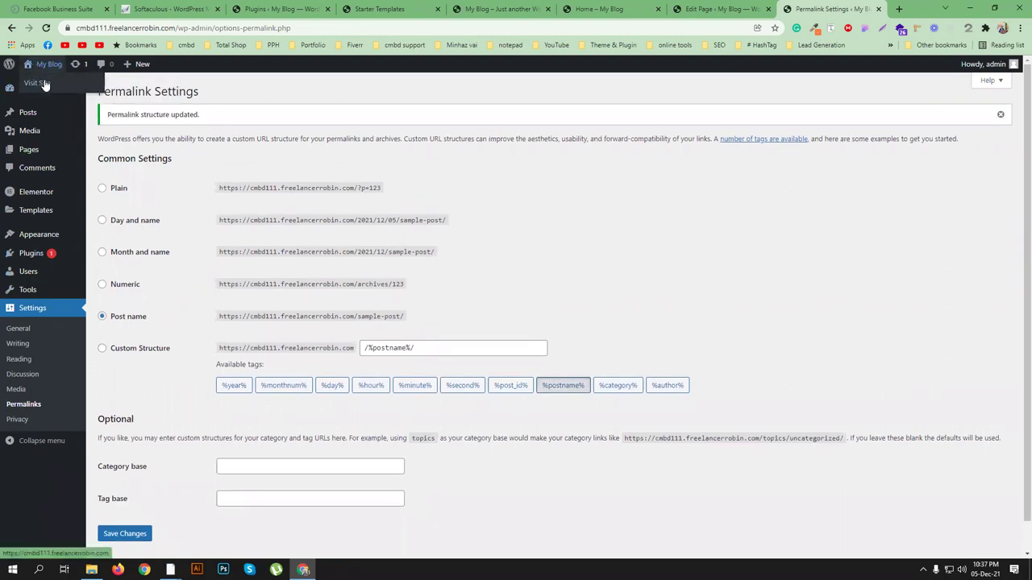
Step: Visit the site in a new browser tab and look through the front page's sections
click(46, 85)
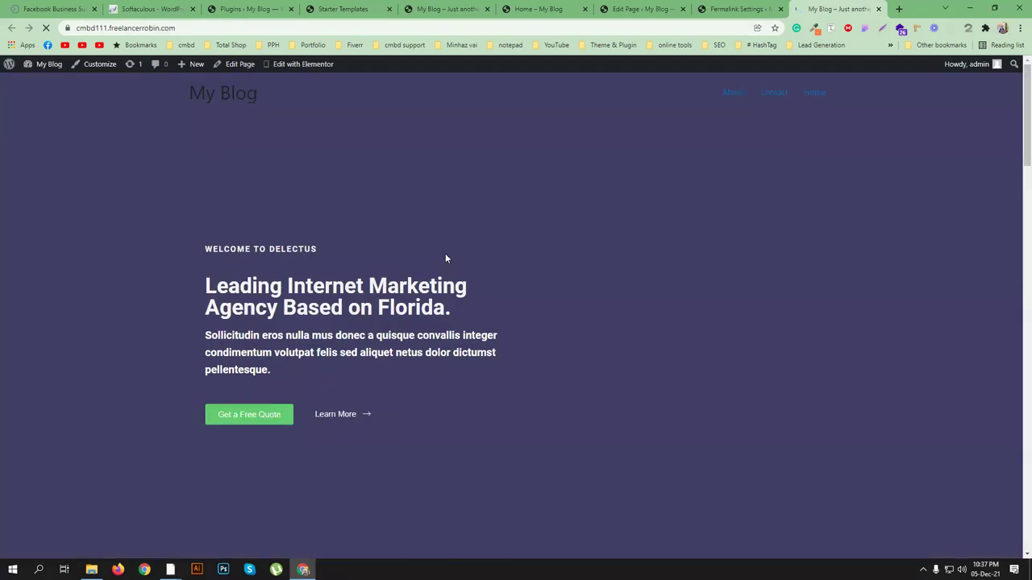
scroll(444, 281, down, 3)
scroll(512, 292, up, 2)
scroll(511, 288, up, 1)
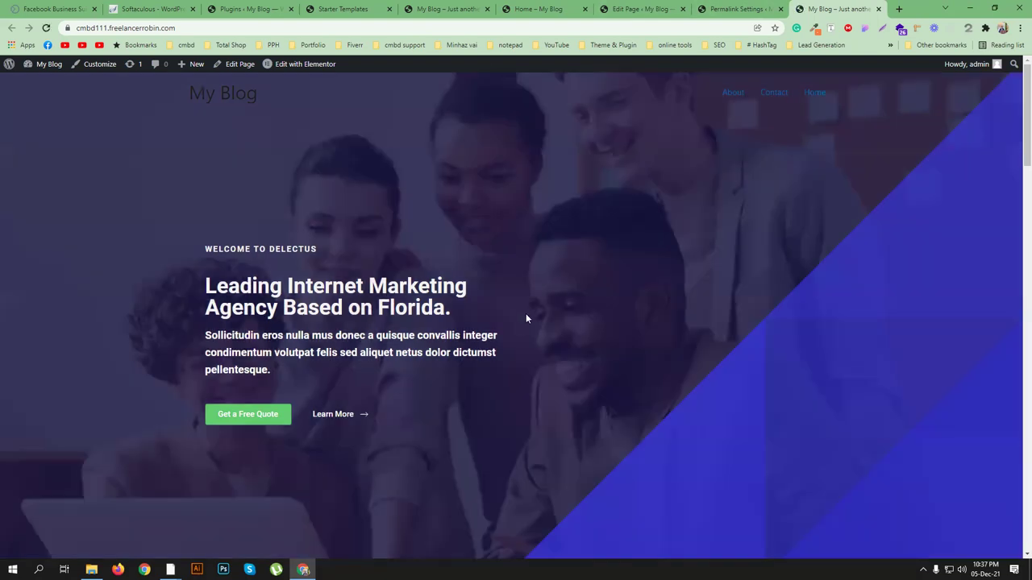
scroll(642, 266, down, 3)
scroll(629, 305, down, 4)
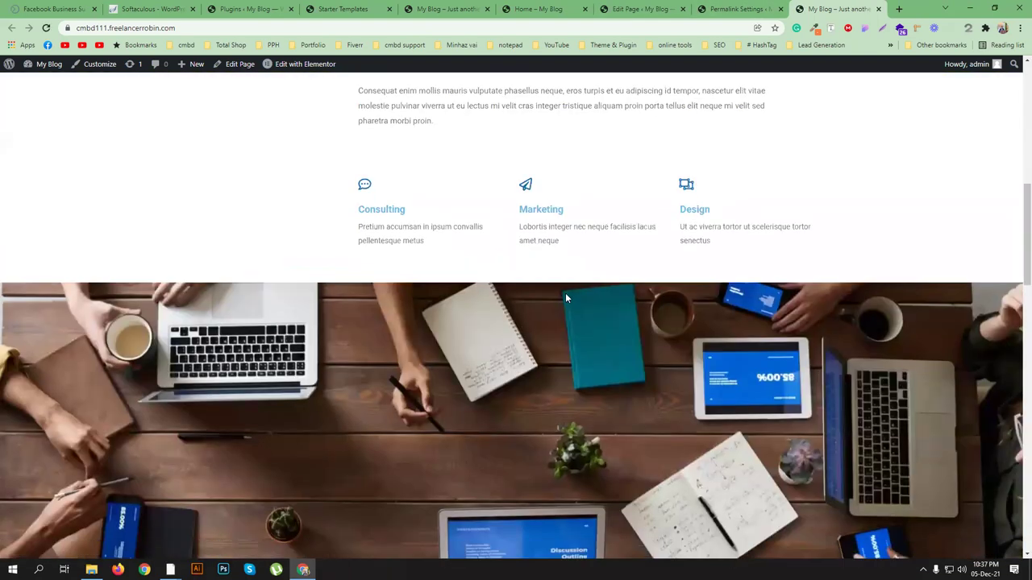
scroll(572, 297, up, 8)
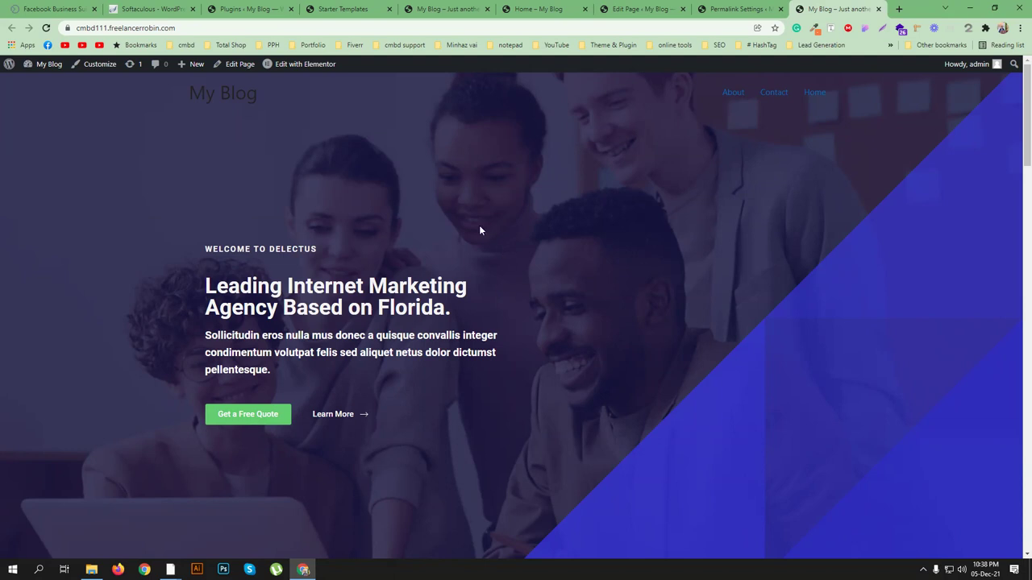
Step: Open the all-pages list in a new browser tab, close the old blog, Home, page editor and permalink tabs, and show the list
click(668, 7)
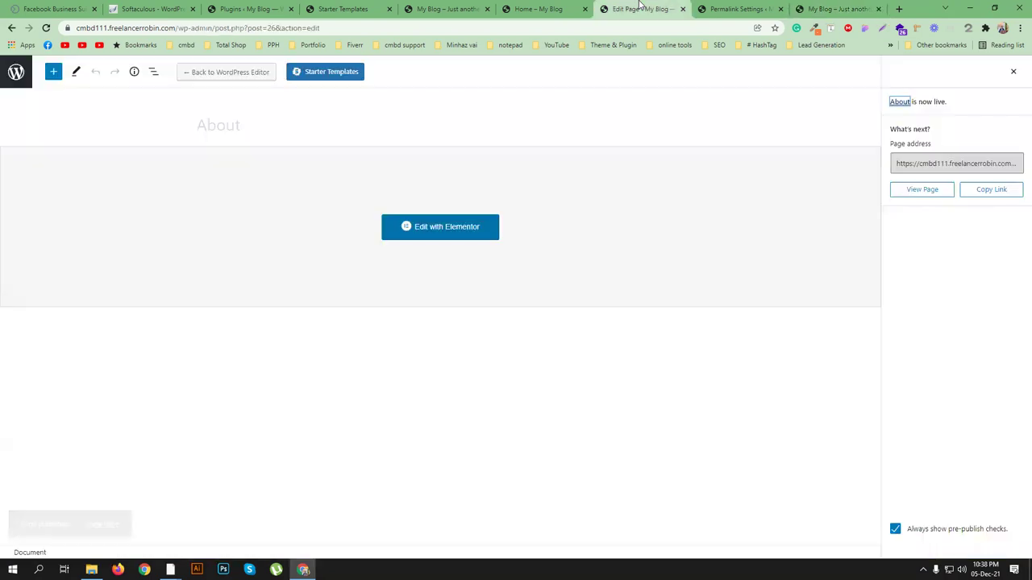
click(362, 6)
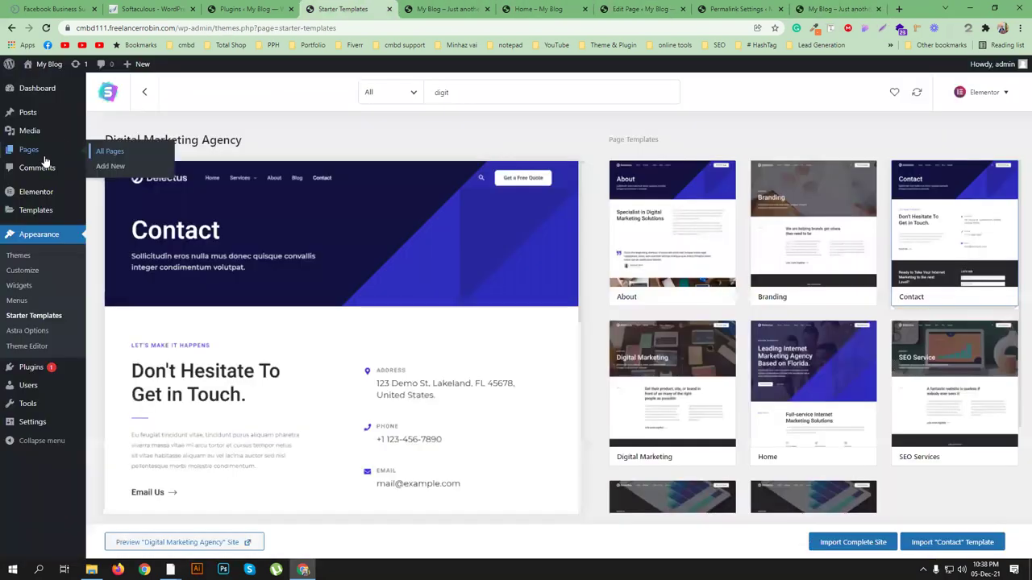
middle_click(103, 153)
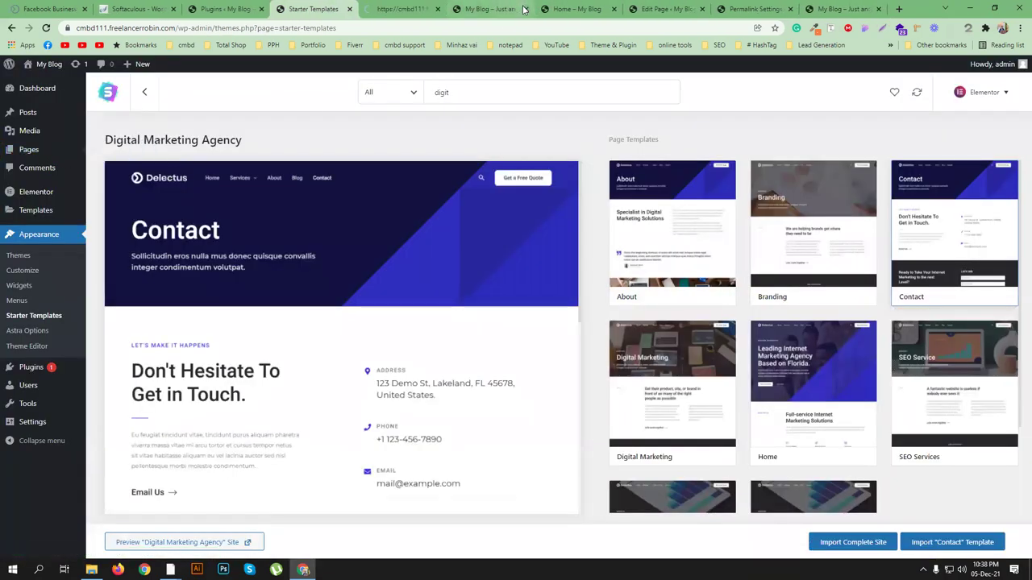
click(530, 9)
click(531, 9)
middle_click(526, 9)
middle_click(526, 9)
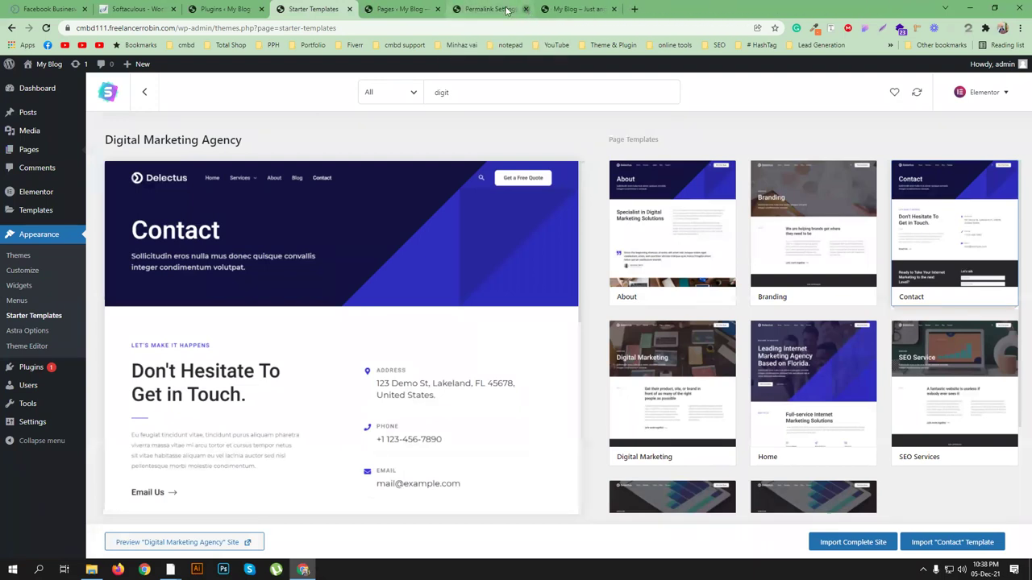
click(401, 9)
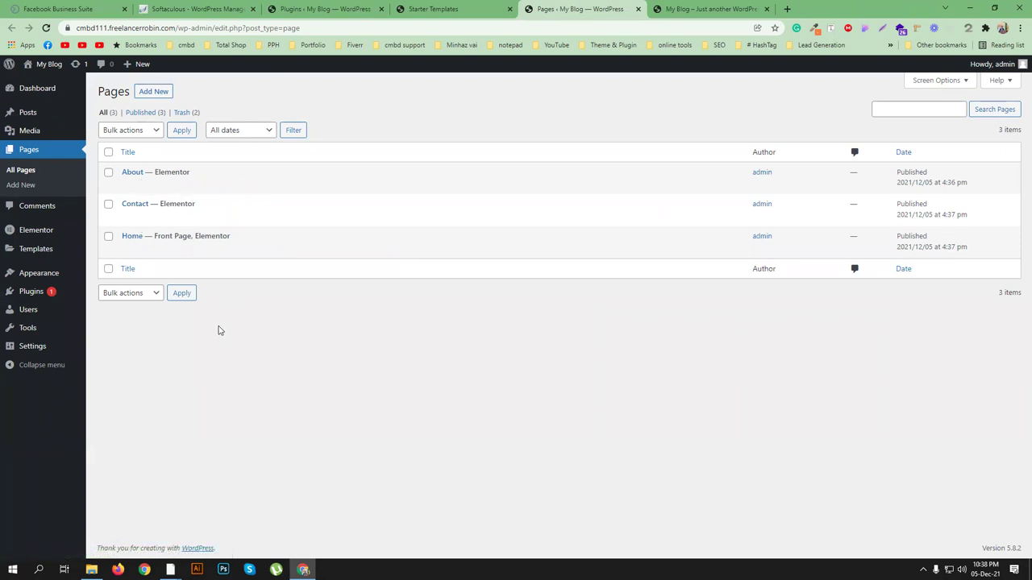
Step: View the published Contact page in a new browser tab and find its Elementor editing option
middle_click(206, 217)
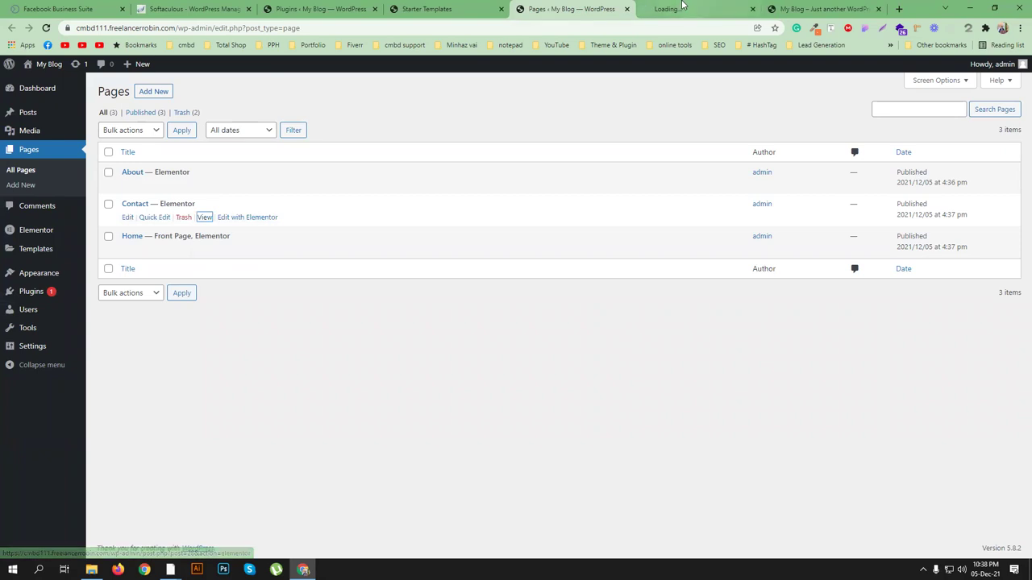
key(ctrl+Tab)
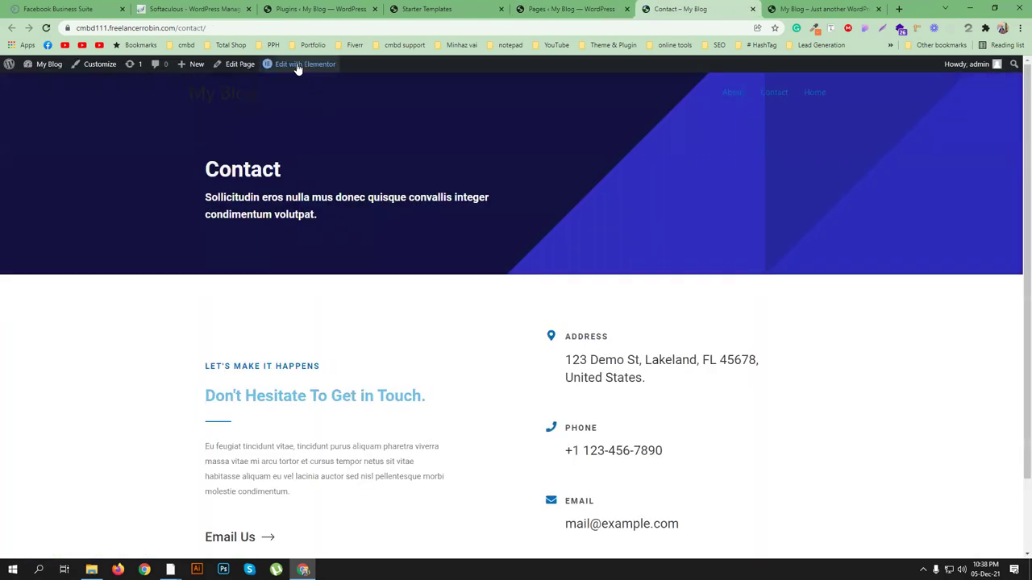
mouse_move(308, 68)
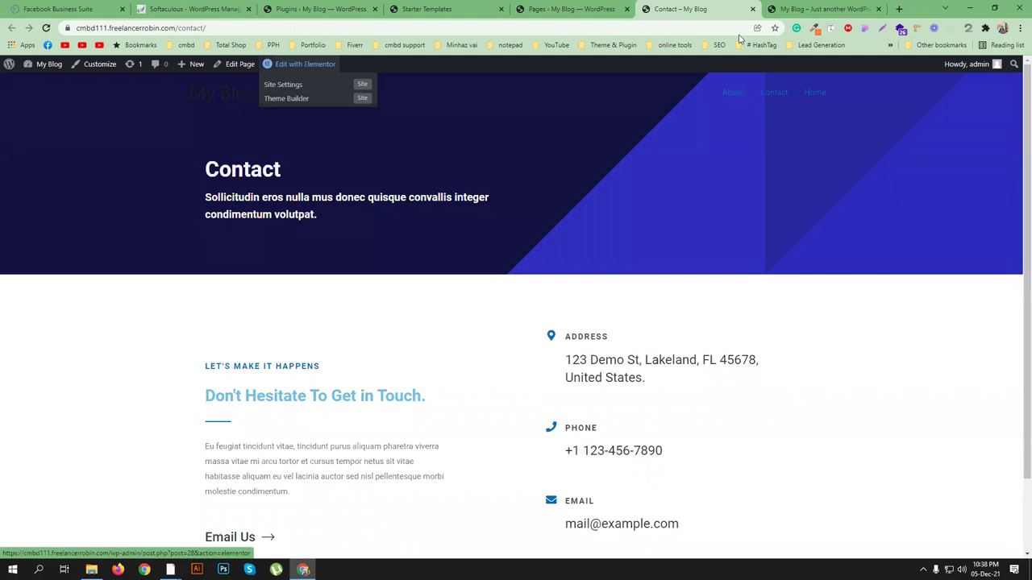
Step: Open the home page in Elementor and replace the hero section's background image with digital-marketing-agency-about-us-full-width-img.jpg from the media library
key(ctrl+Tab)
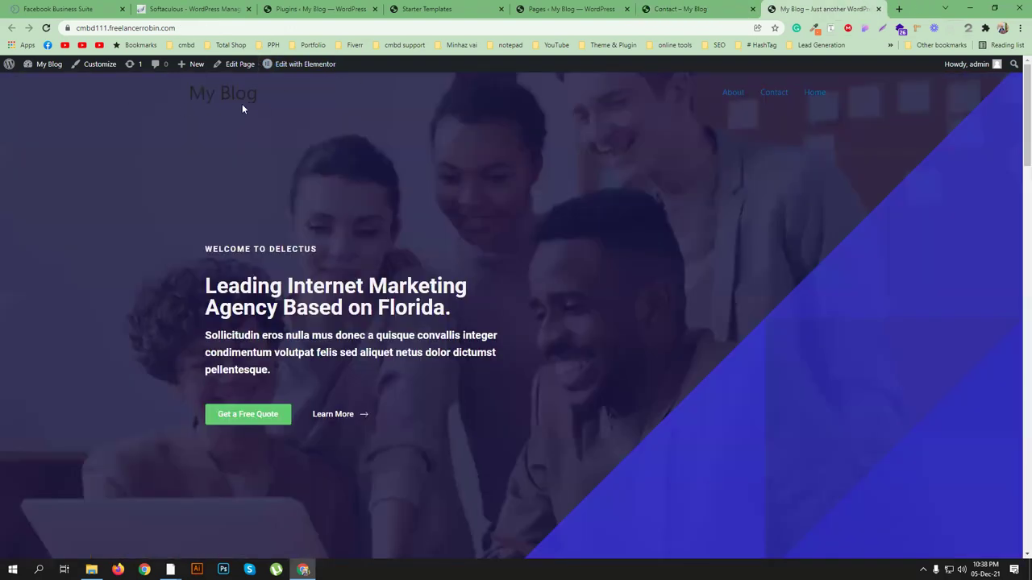
click(300, 65)
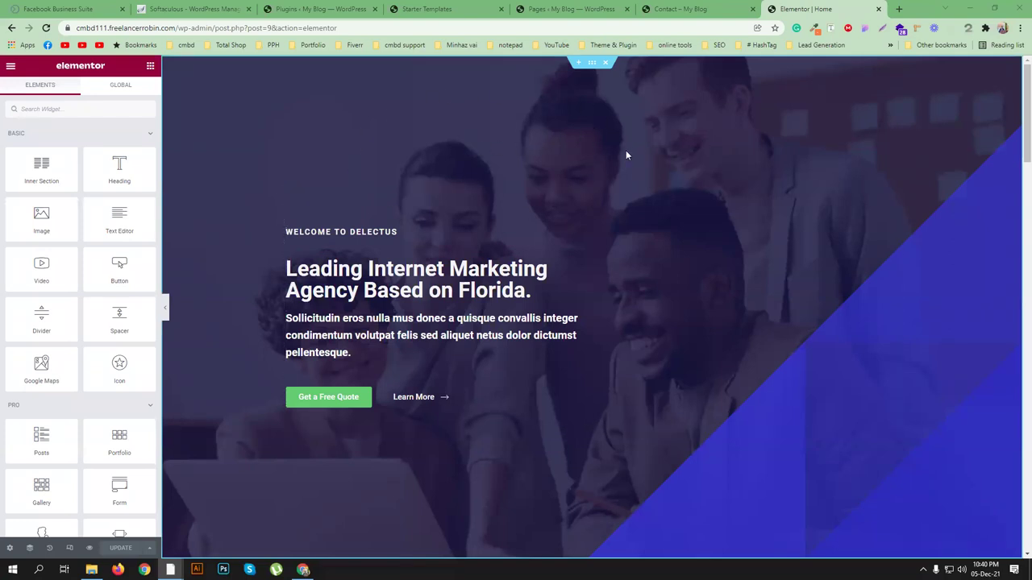
click(592, 62)
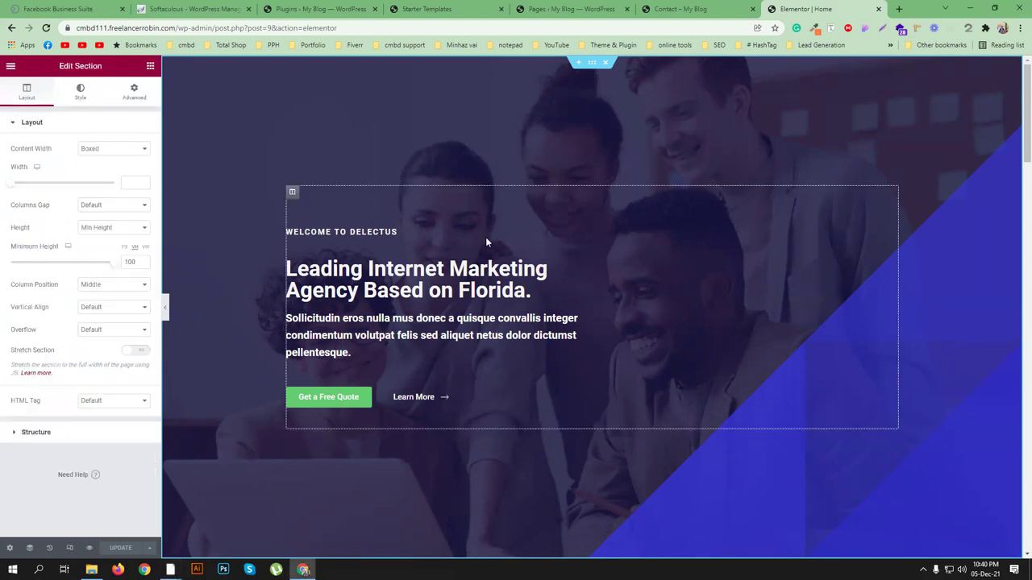
click(80, 90)
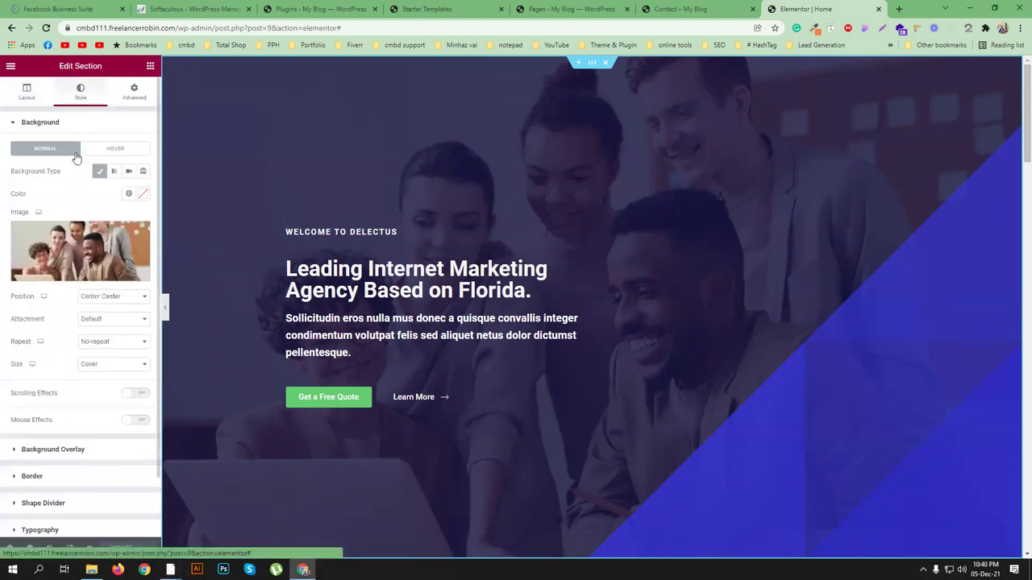
click(95, 258)
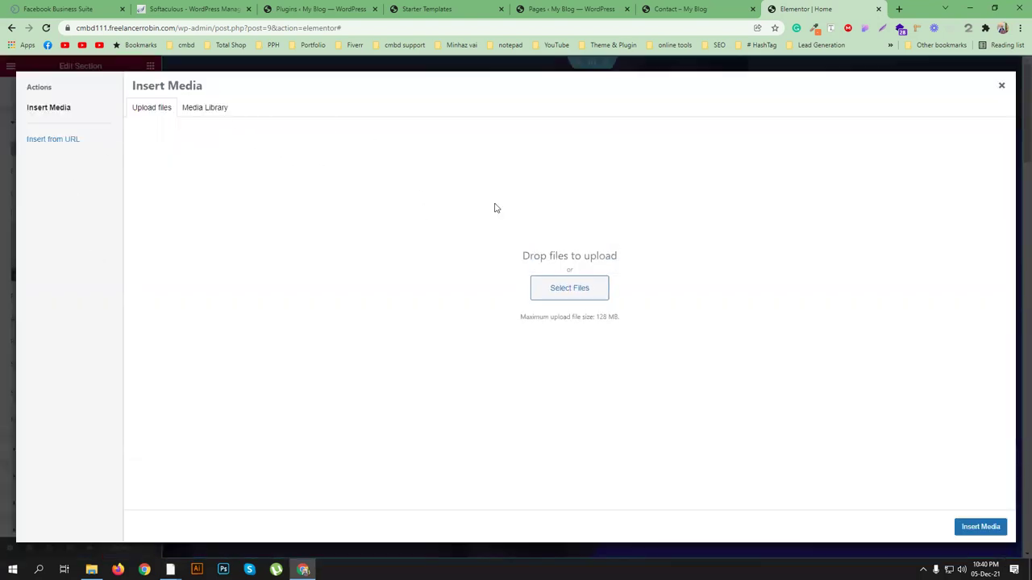
click(203, 114)
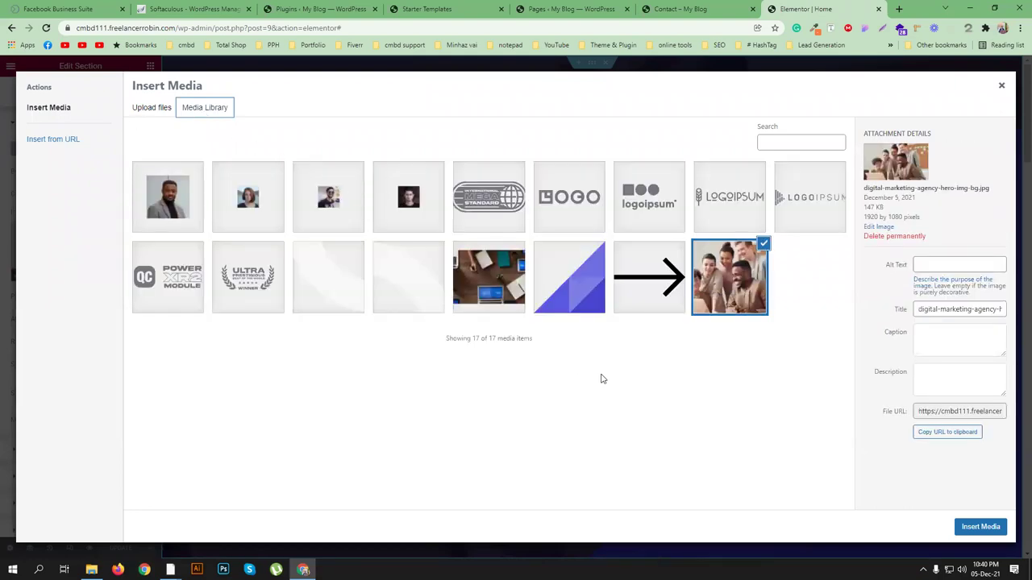
click(488, 279)
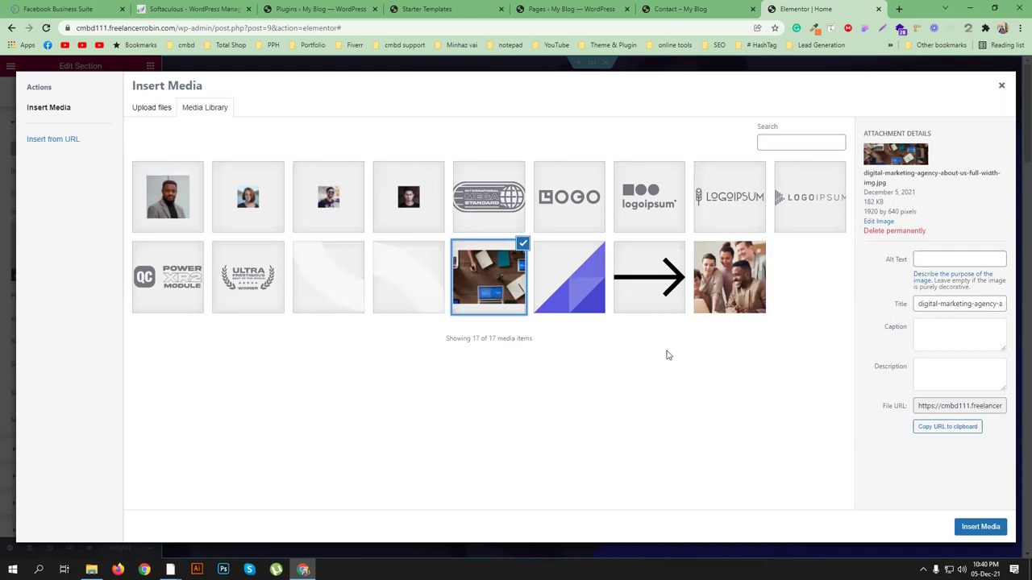
click(978, 527)
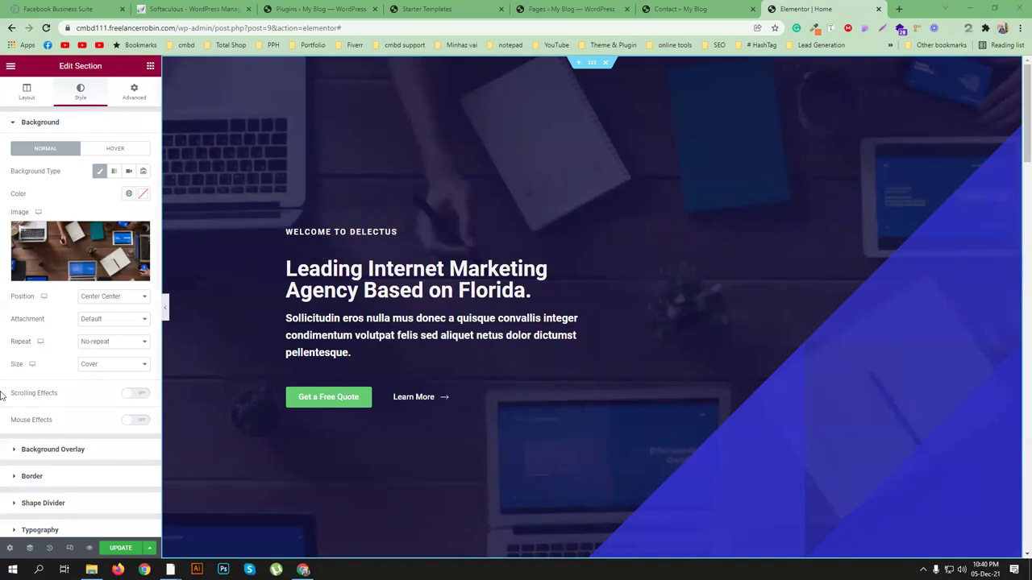
Step: Examine the hero section's background overlay settings, the page sections below, and the overlay image's details in the media library
click(73, 449)
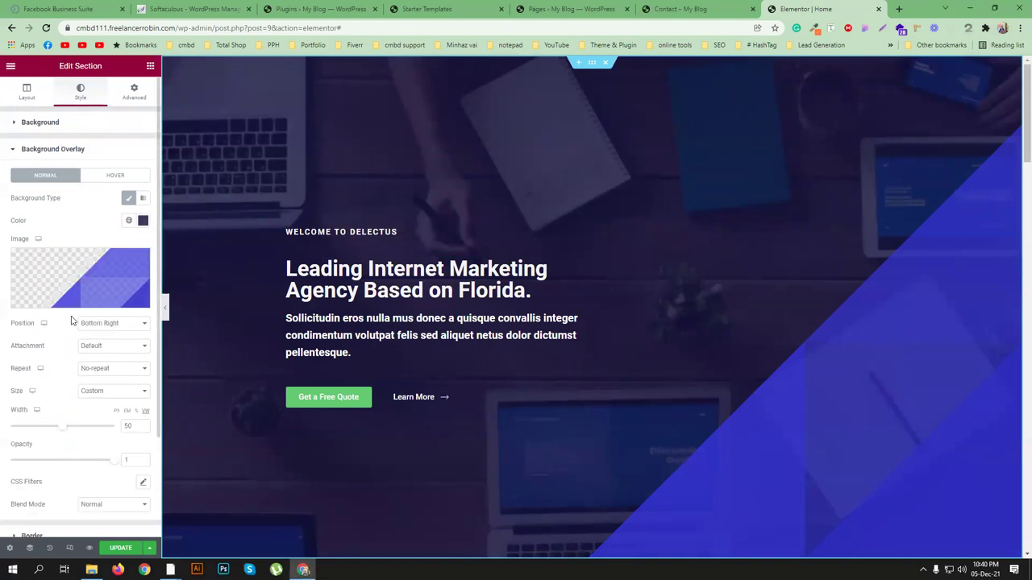
mouse_move(105, 283)
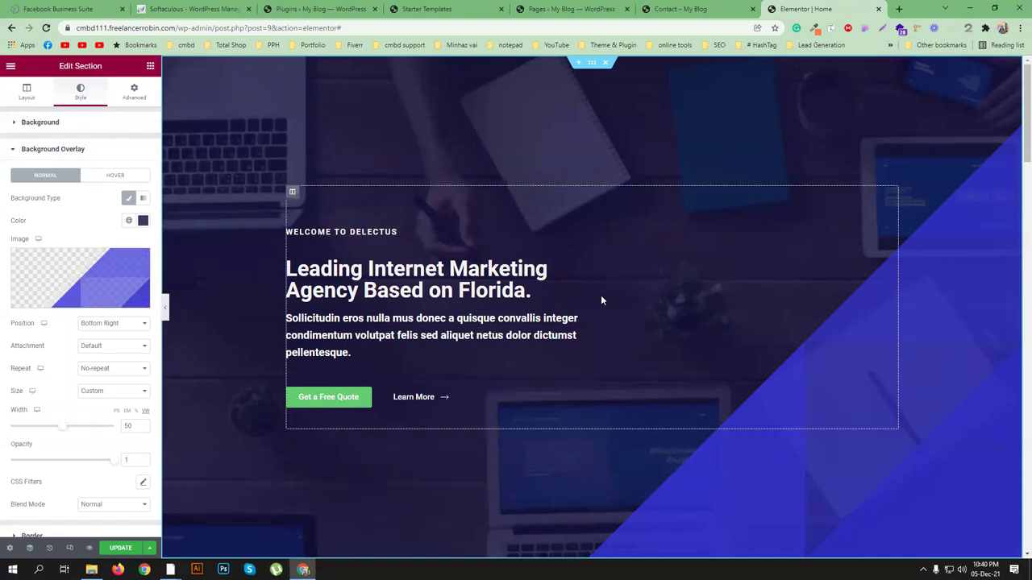
scroll(601, 300, down, 10)
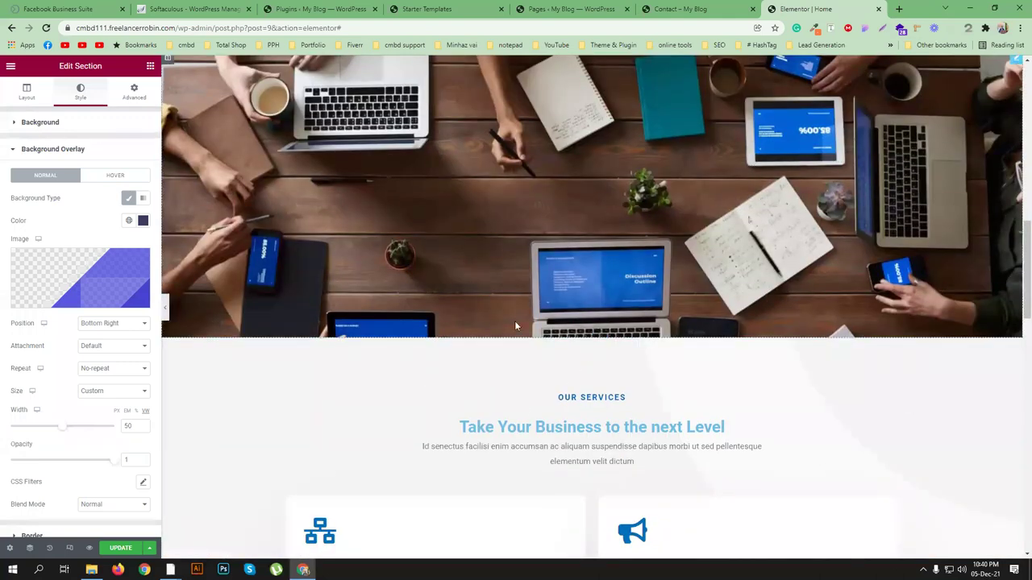
scroll(640, 308, down, 2)
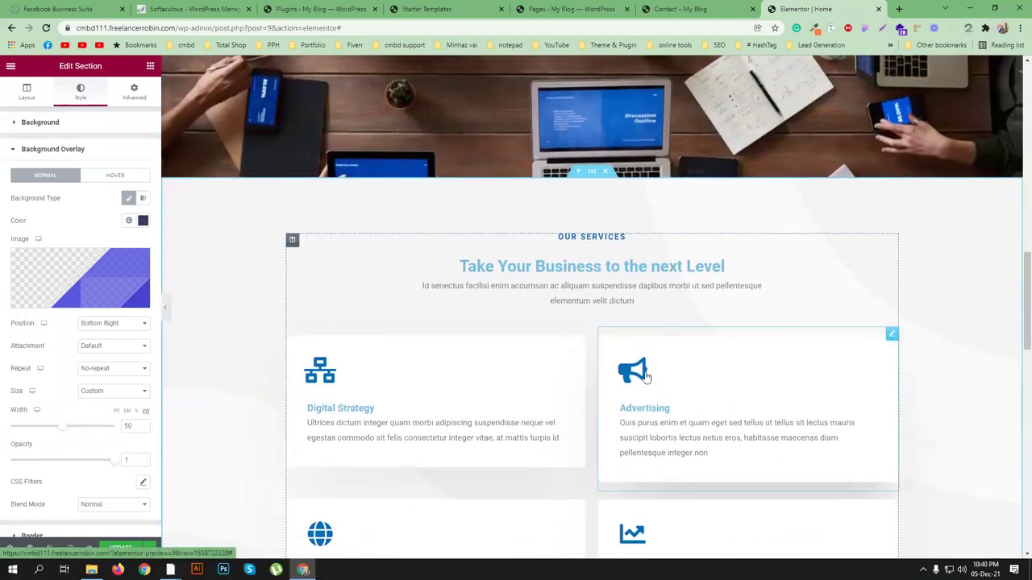
scroll(645, 376, up, 12)
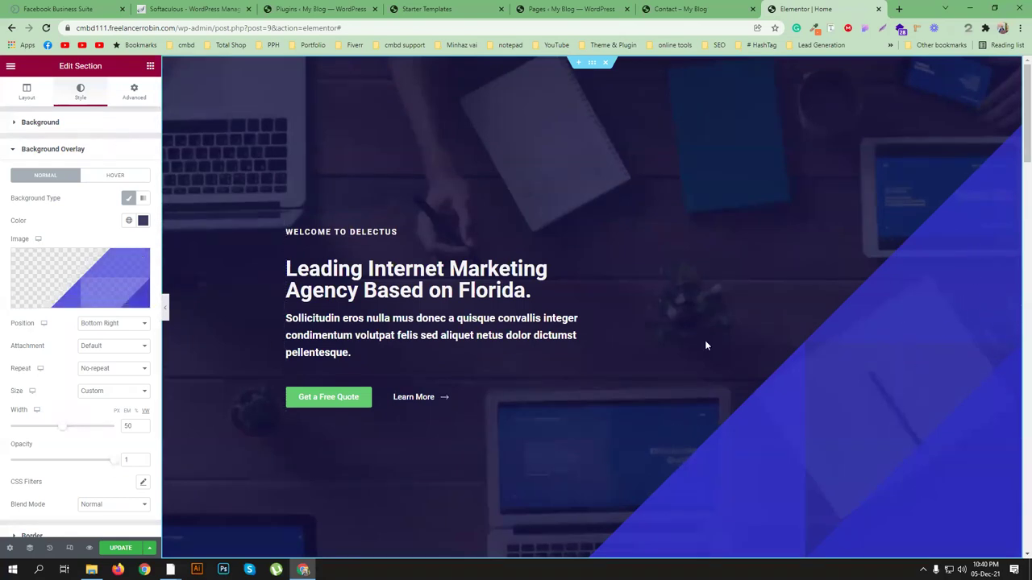
click(98, 278)
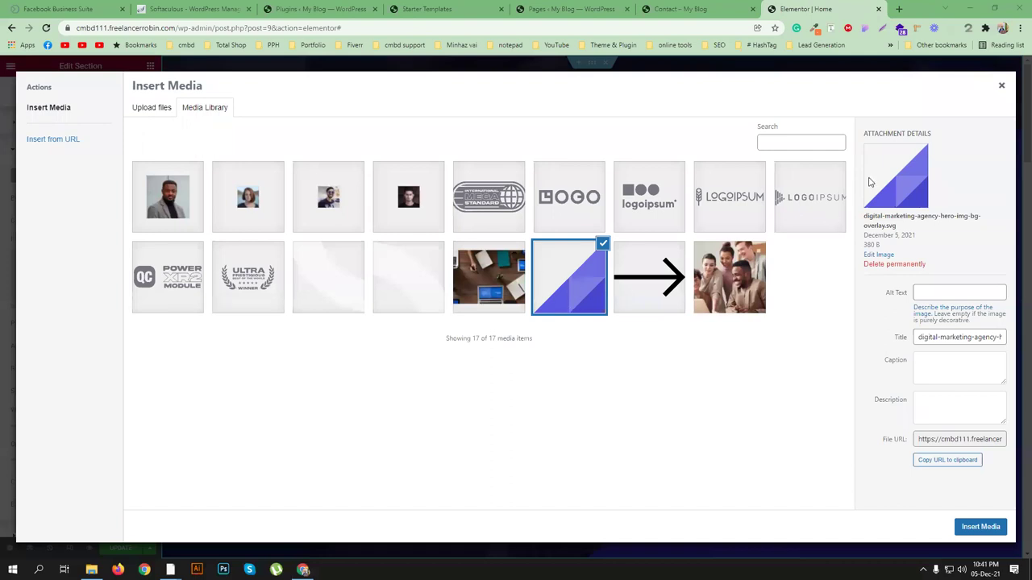
right_click(919, 169)
key(Escape)
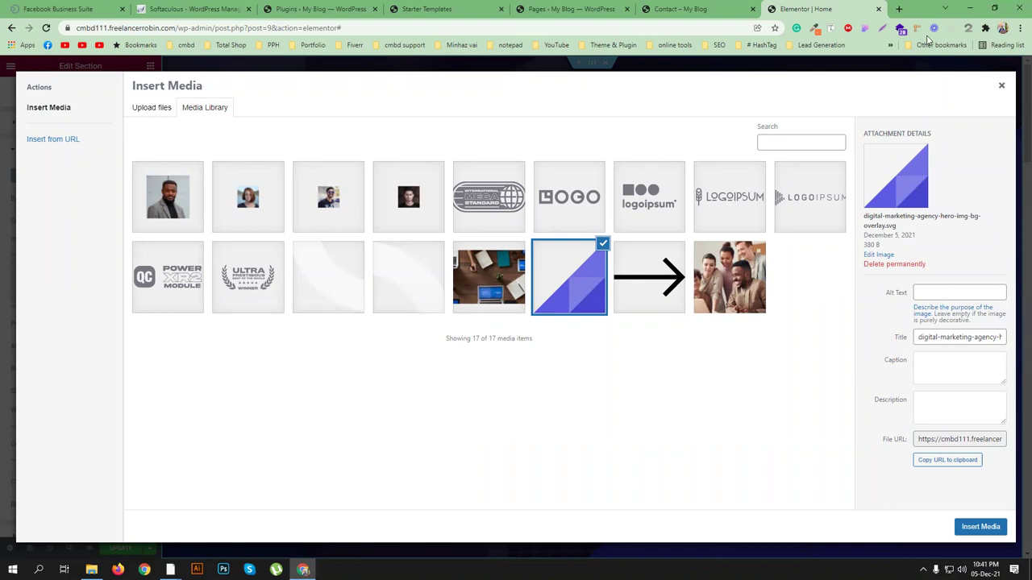
click(1001, 85)
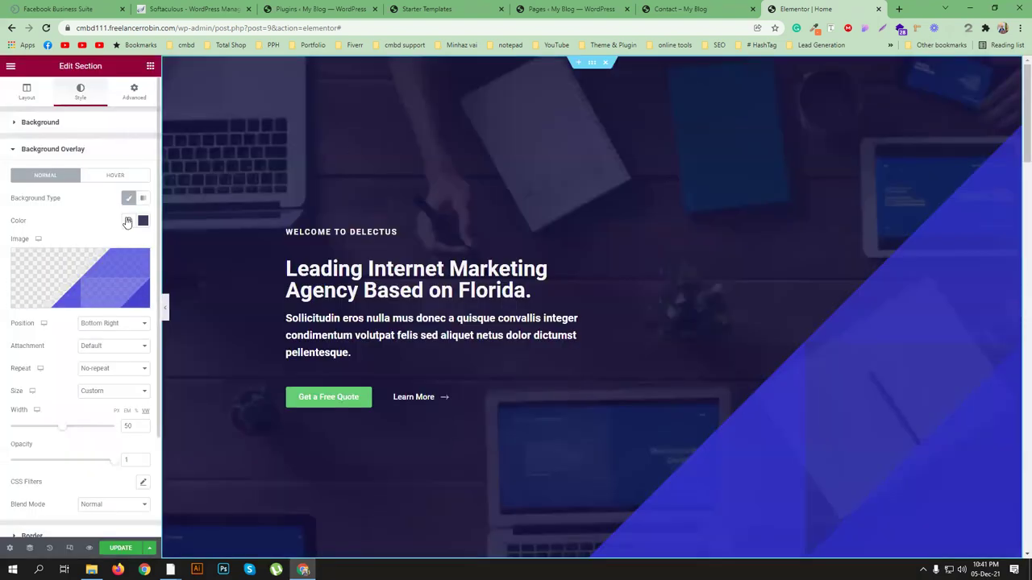
Step: Try a dark pink background overlay color on the hero section and clear the color
click(143, 220)
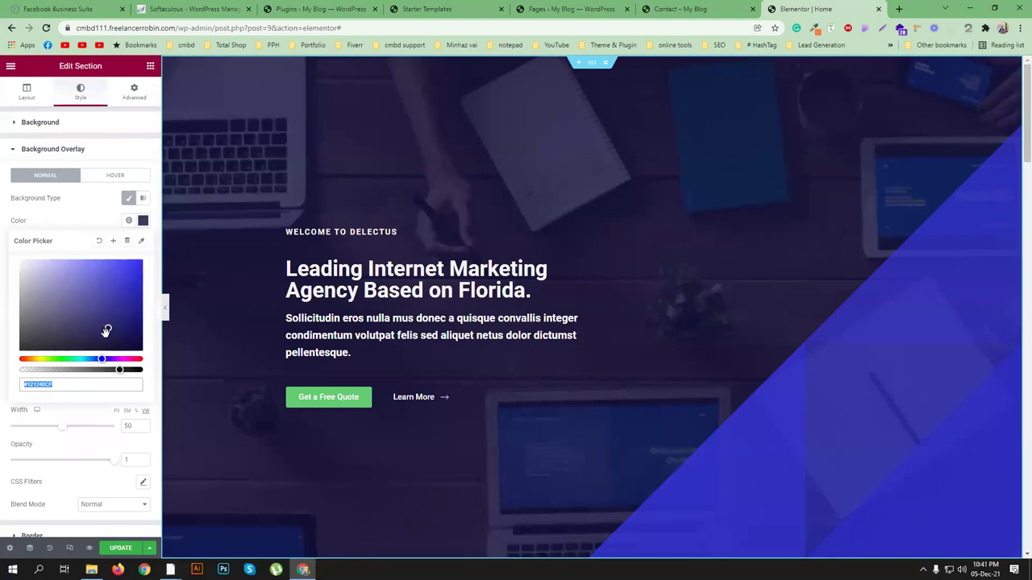
click(103, 360)
drag(104, 360, 131, 358)
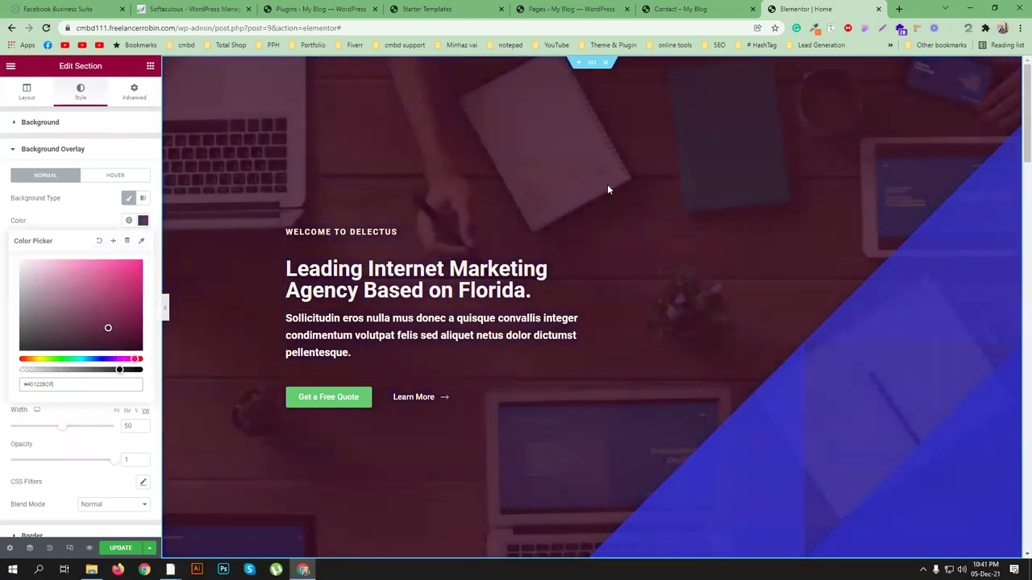
mouse_move(108, 328)
mouse_down()
mouse_move(124, 299)
mouse_move(116, 312)
mouse_up()
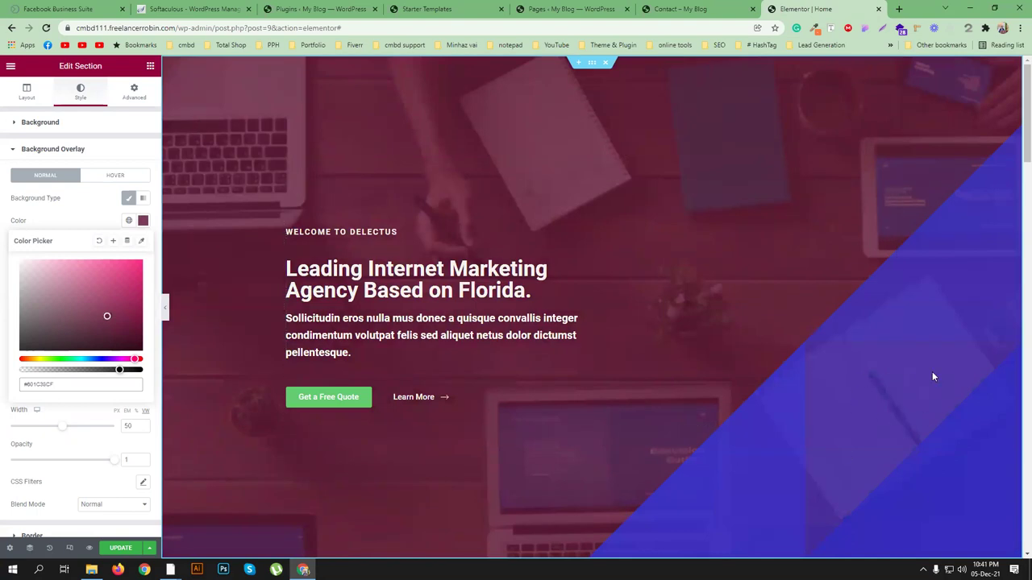
click(99, 240)
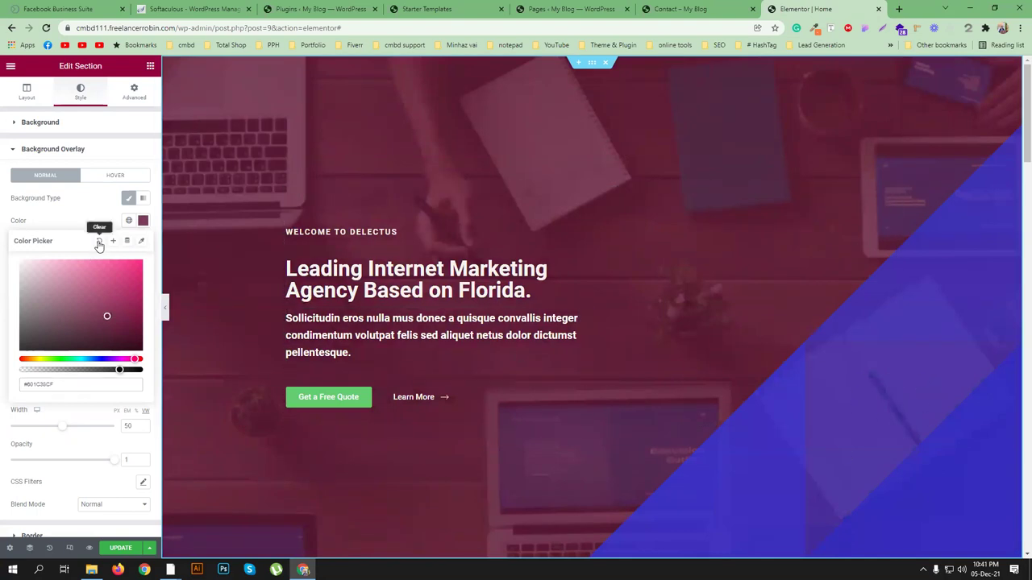
click(80, 219)
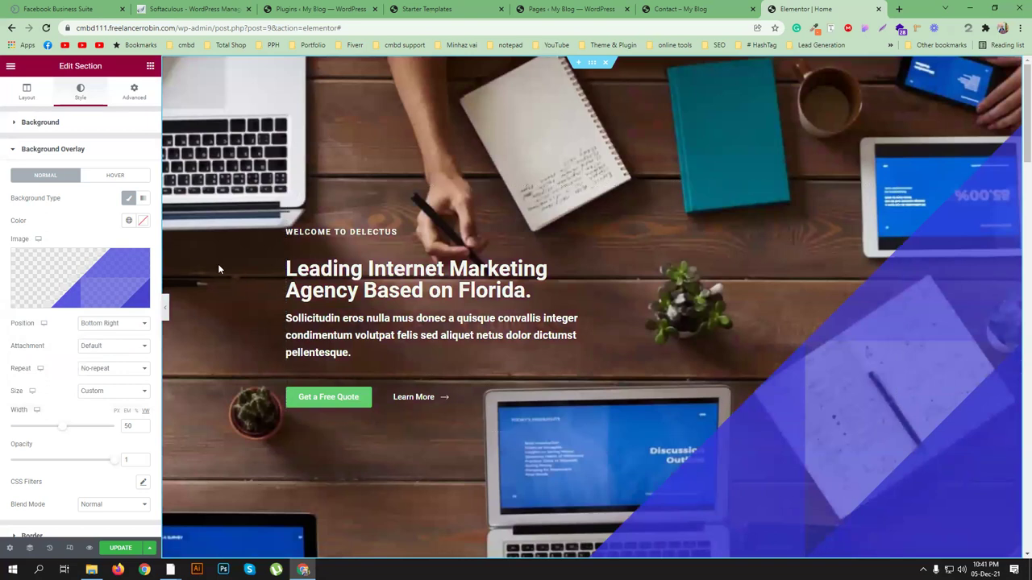
Step: Set the hero section's background overlay color to a semi-transparent dark blue
click(145, 223)
click(62, 224)
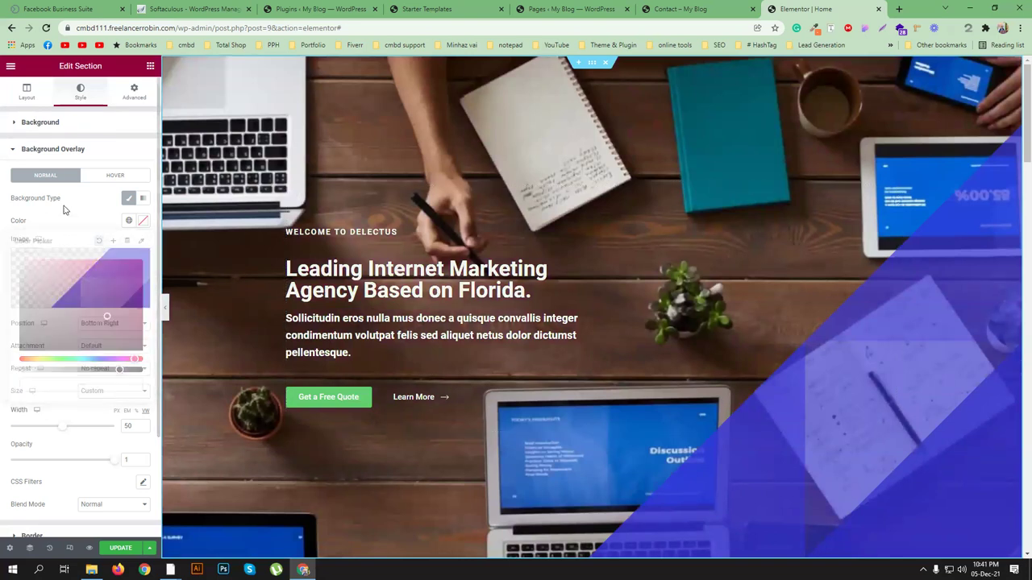
click(143, 220)
click(106, 316)
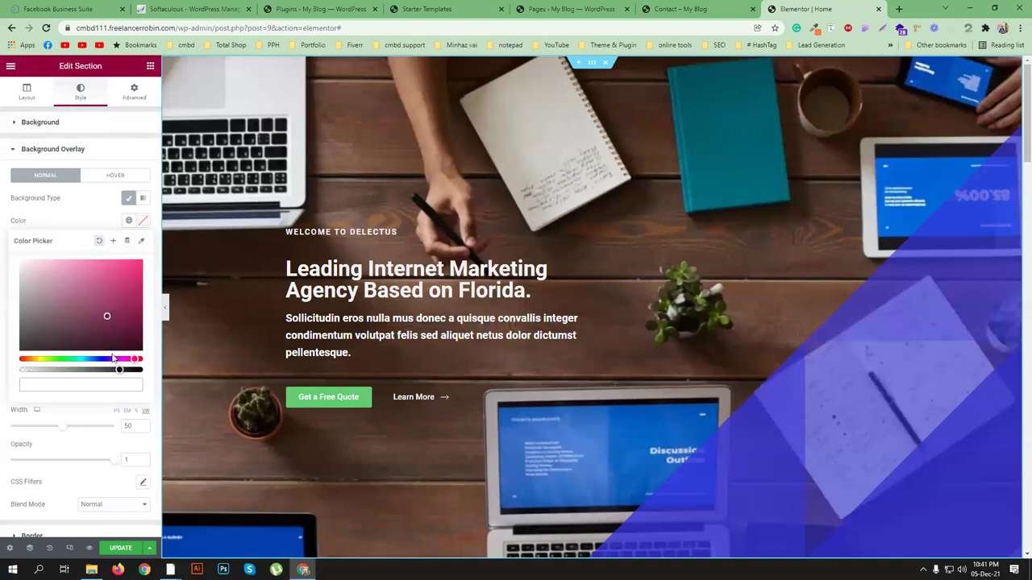
drag(130, 360, 96, 359)
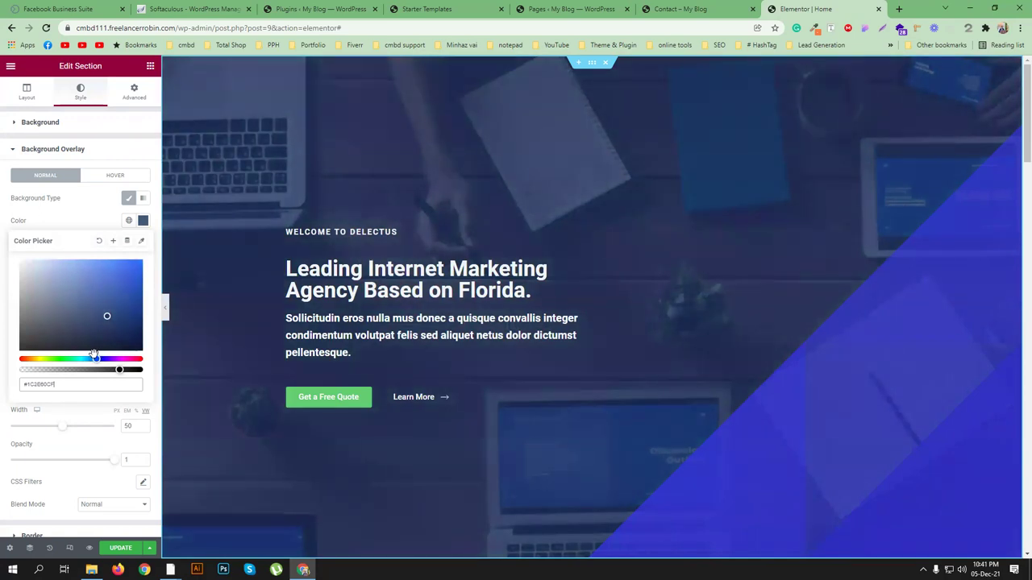
click(83, 213)
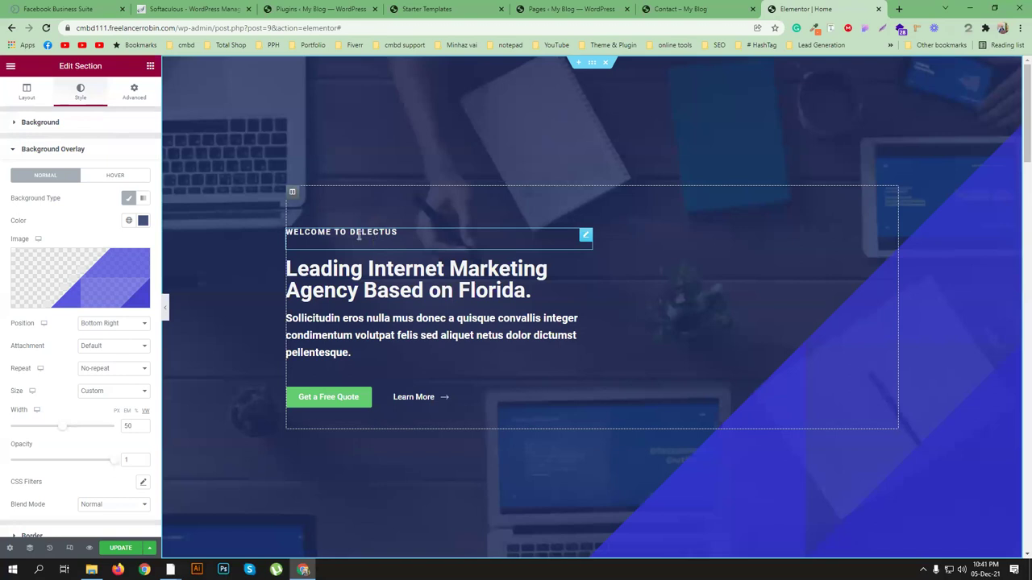
Step: Change the small heading at the top of the hero section to "Welcome to CMBD-111"
click(584, 236)
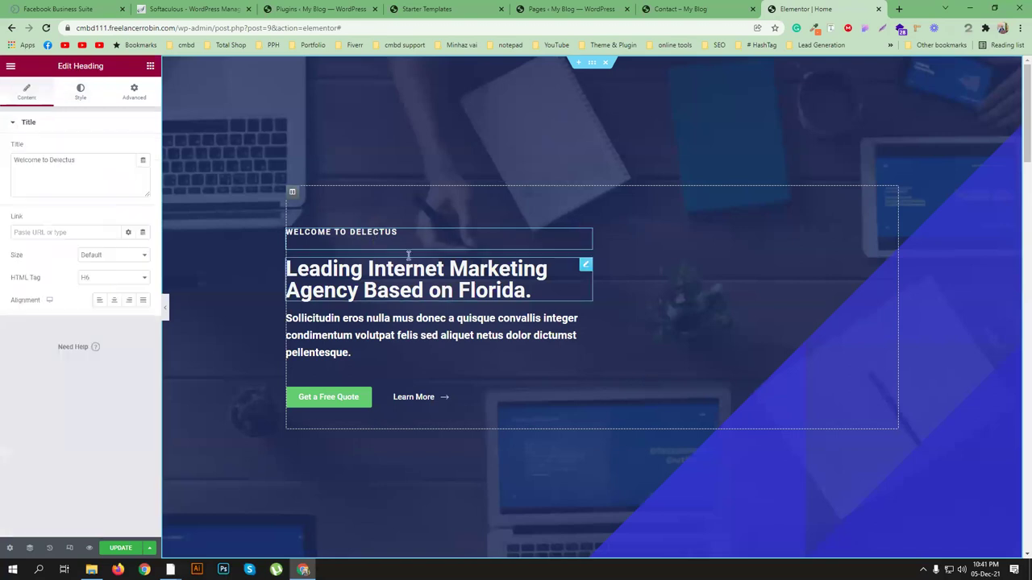
click(52, 159)
double_click(51, 159)
text(CMBD-111)
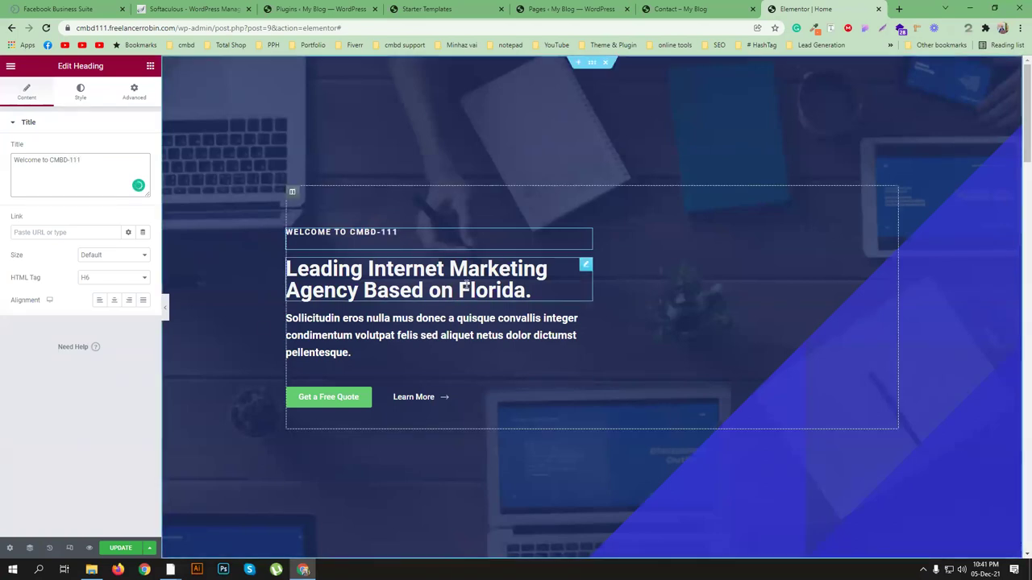
Step: Change the hero section's main heading to "Leading WEB Agency Based on DHAKA."
click(585, 266)
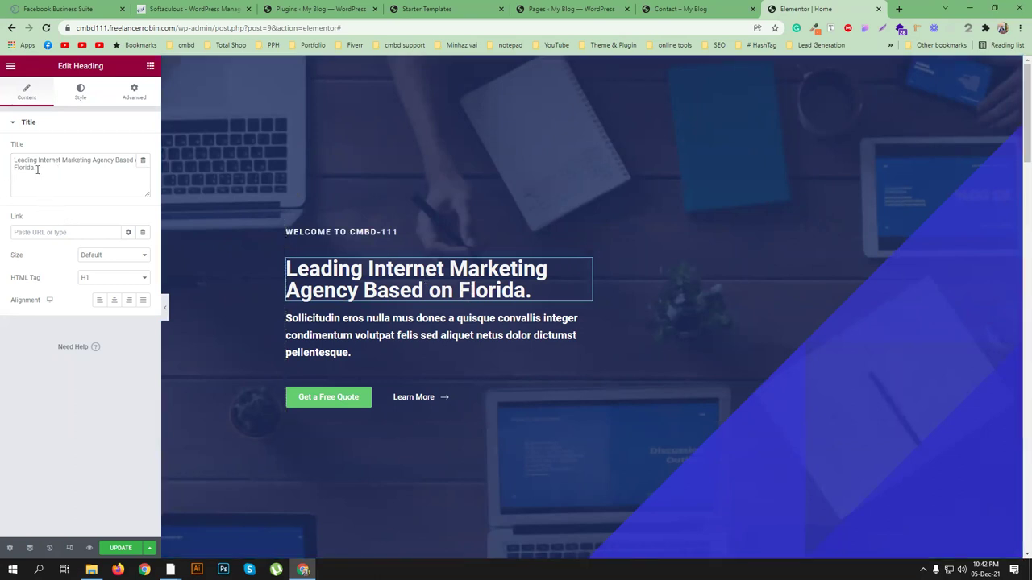
drag(37, 159, 91, 160)
text(WEB)
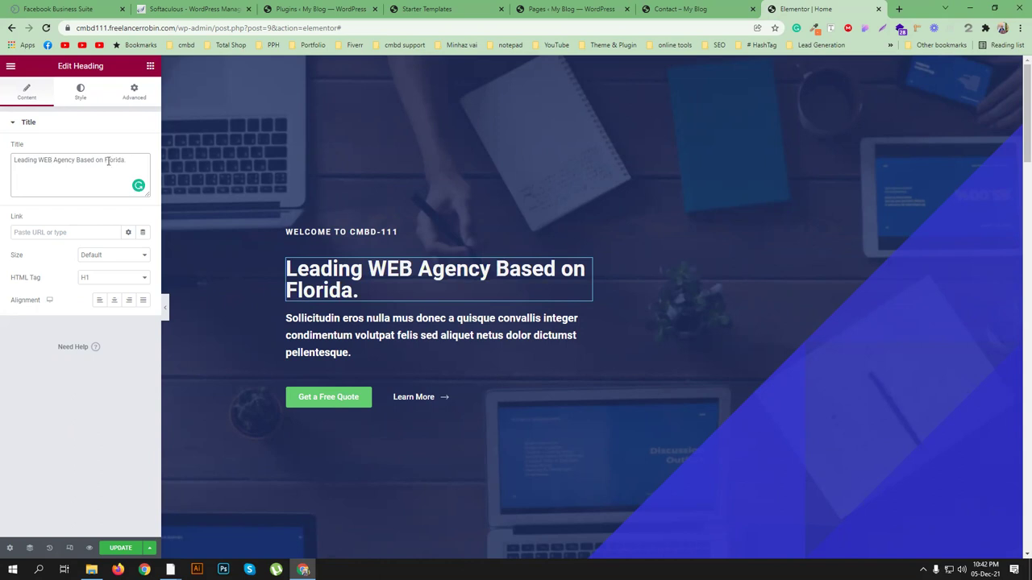
drag(104, 159, 123, 158)
text(DHAKA)
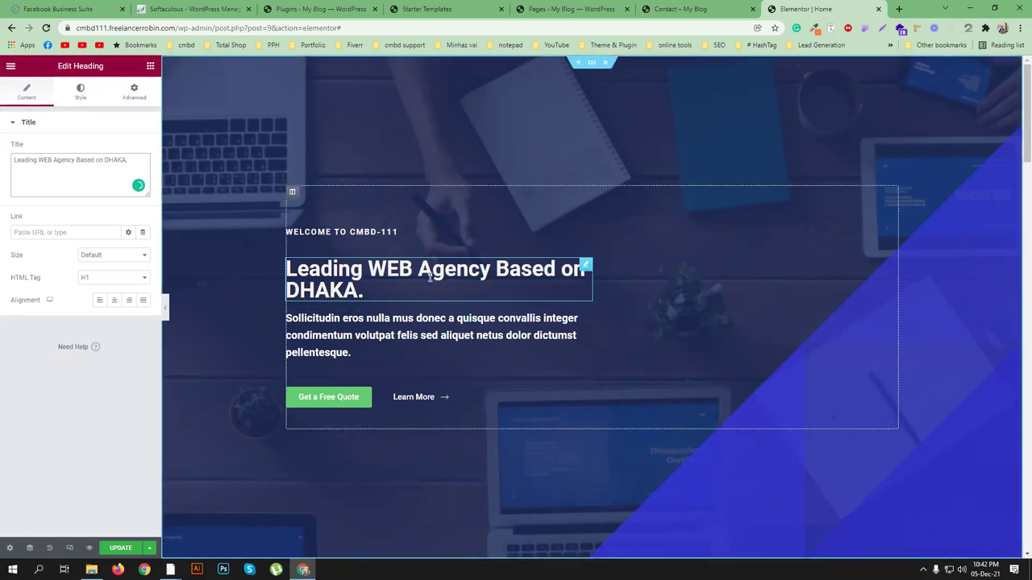
Step: Look at the Get a Free Quote button's content settings and the style settings of the What We Do section
click(362, 398)
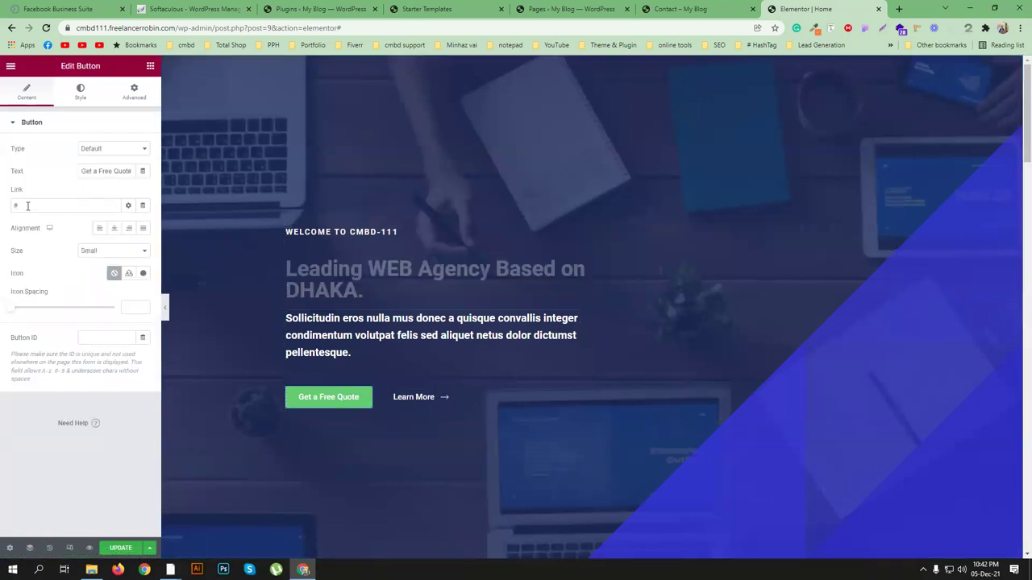
scroll(612, 368, down, 3)
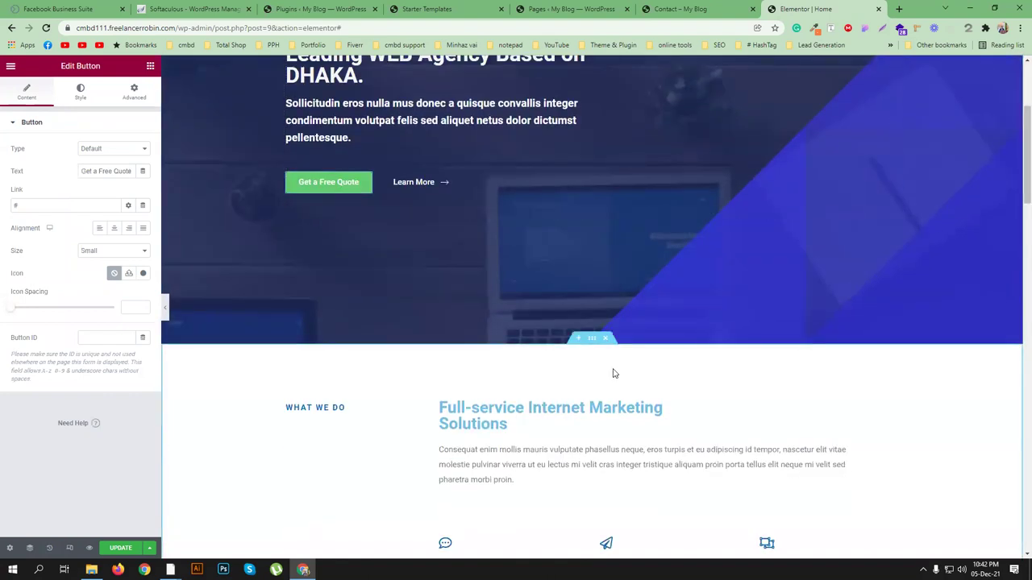
scroll(613, 375, down, 2)
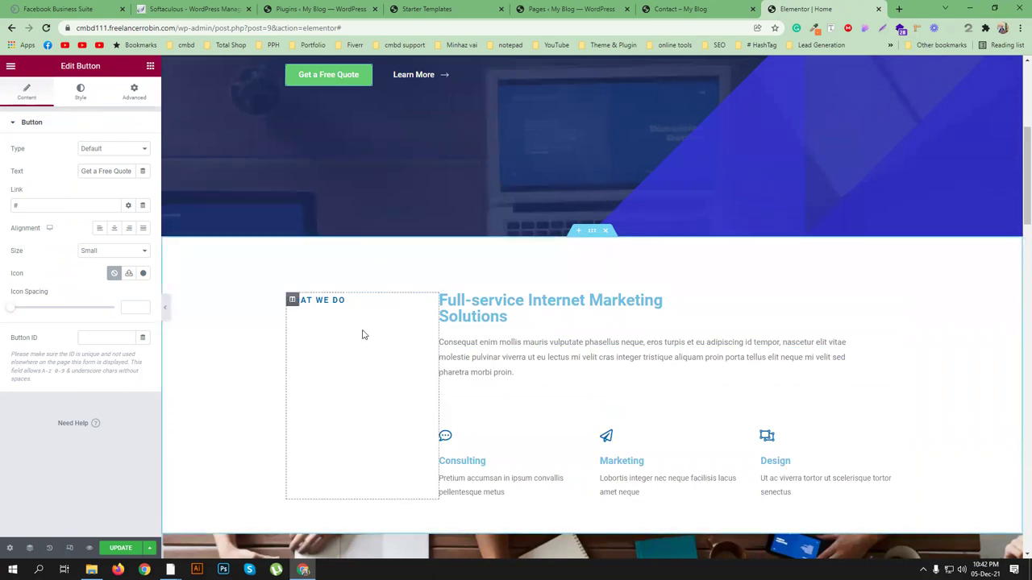
click(591, 232)
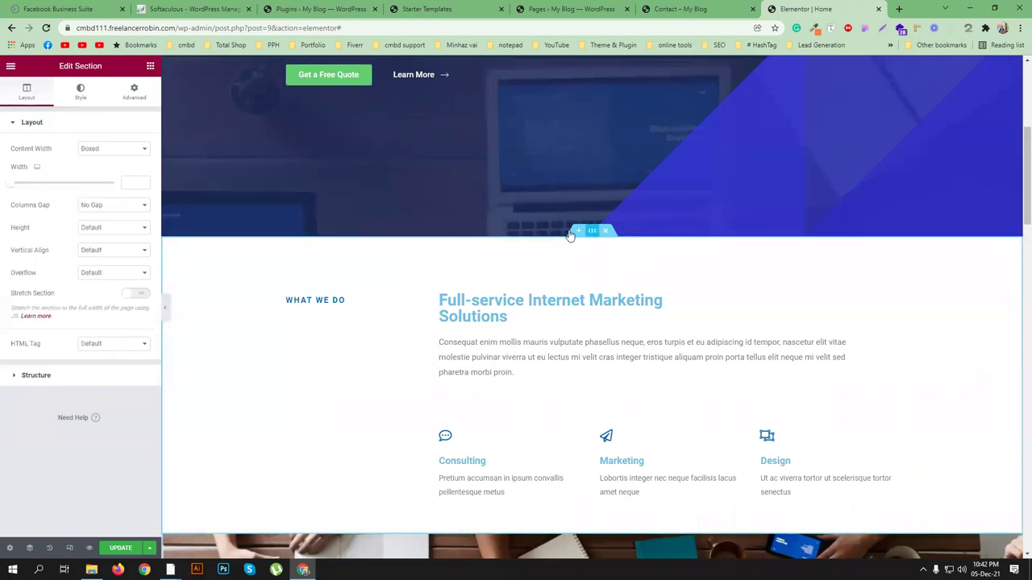
click(83, 94)
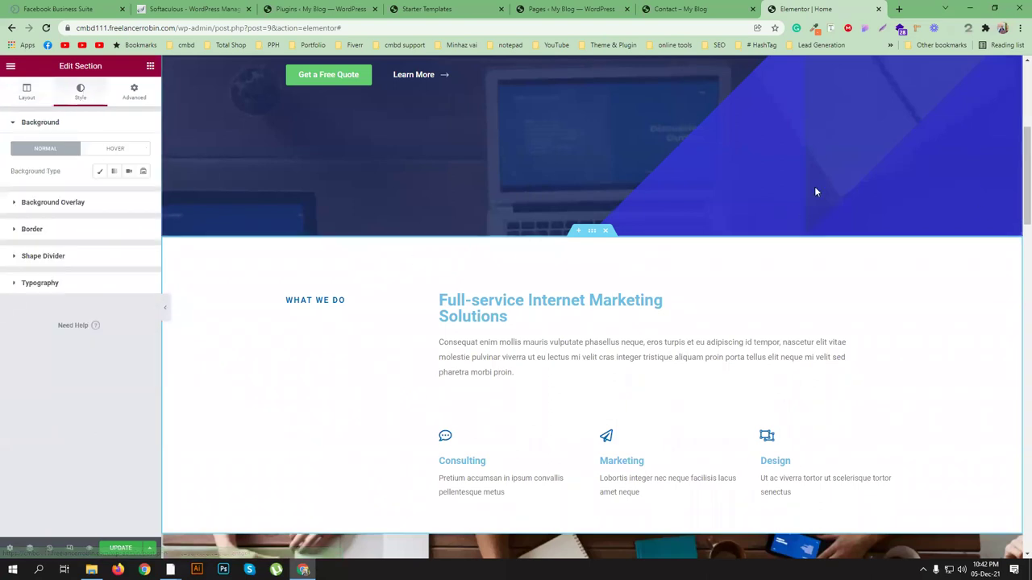
Step: Give the What We Do section a classic background in a semi-transparent blue
click(99, 172)
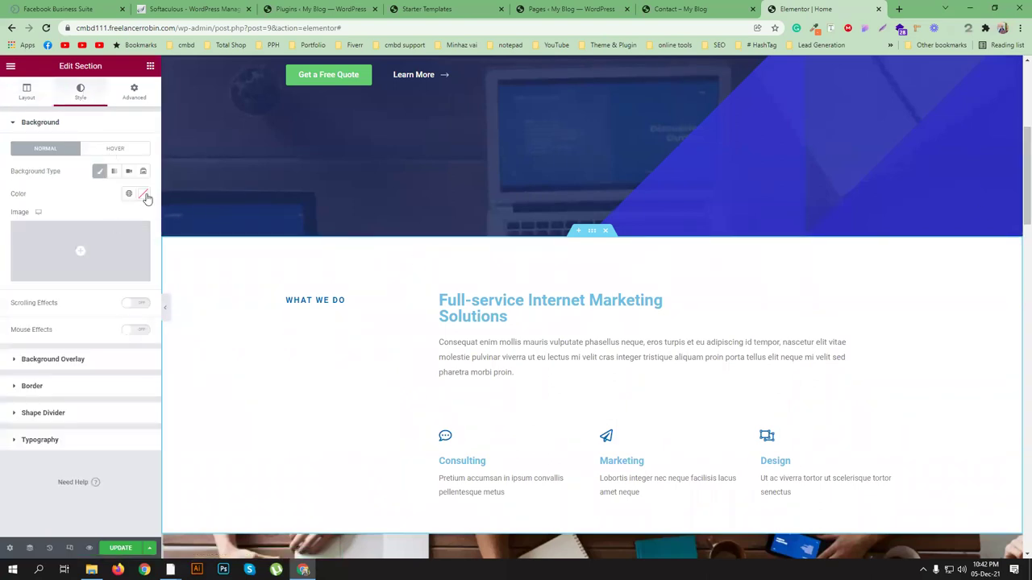
click(143, 194)
click(89, 331)
click(92, 311)
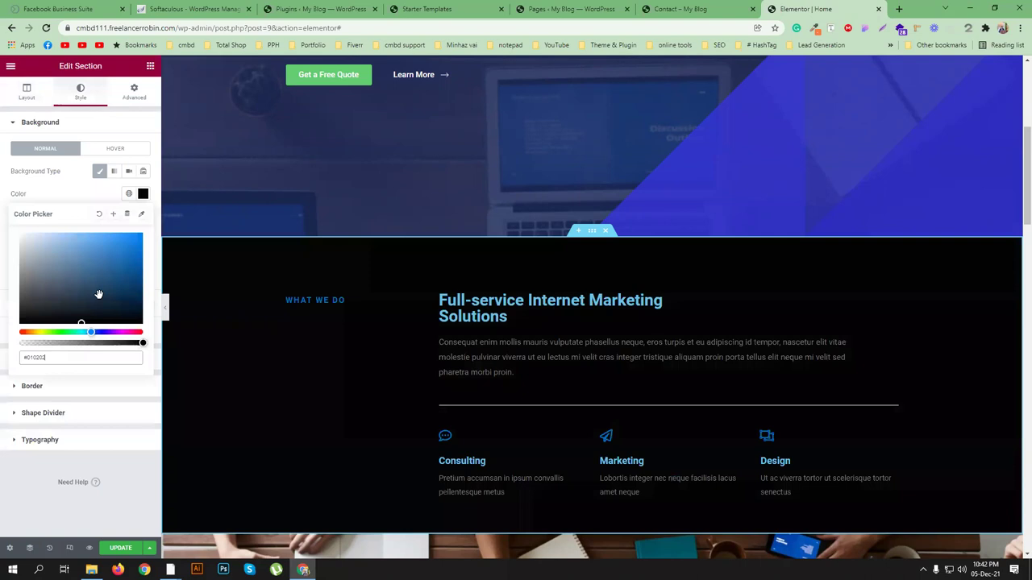
drag(97, 294, 139, 256)
drag(142, 343, 73, 343)
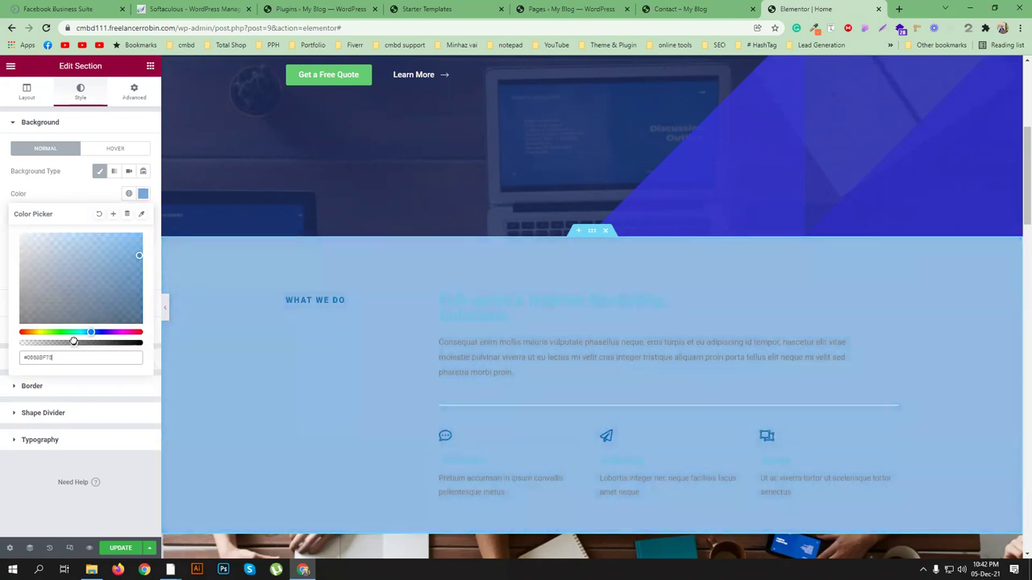
Step: Set the text color of the "Full-service Internet Marketing Solutions" heading to black
scroll(560, 296, down, 1)
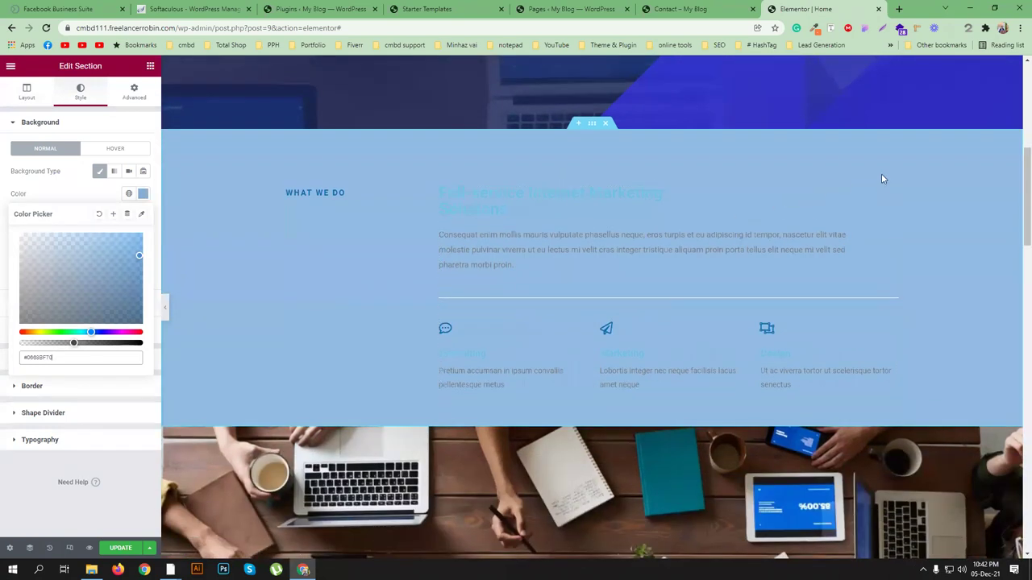
click(891, 194)
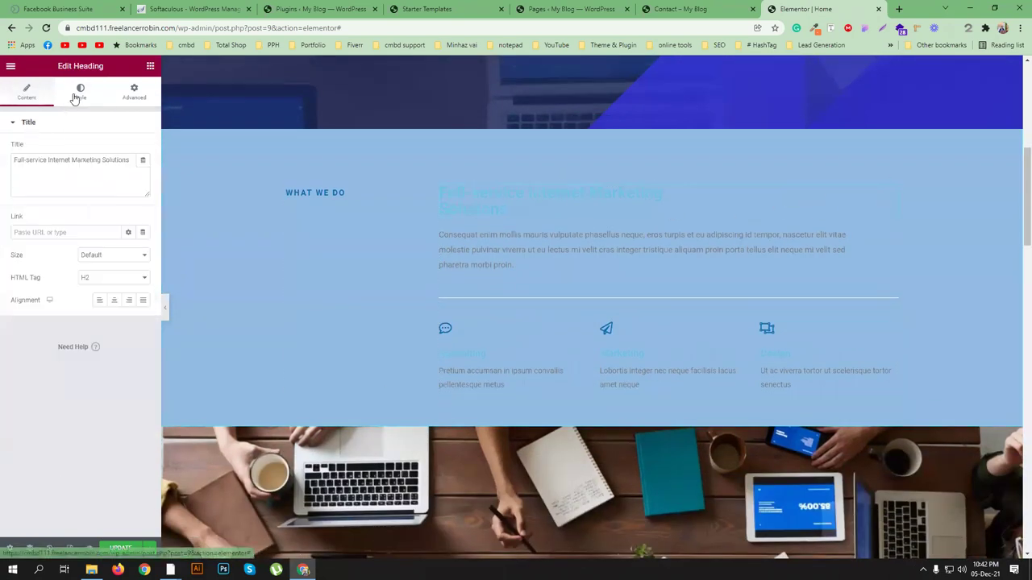
click(78, 95)
click(143, 150)
drag(108, 237, 142, 278)
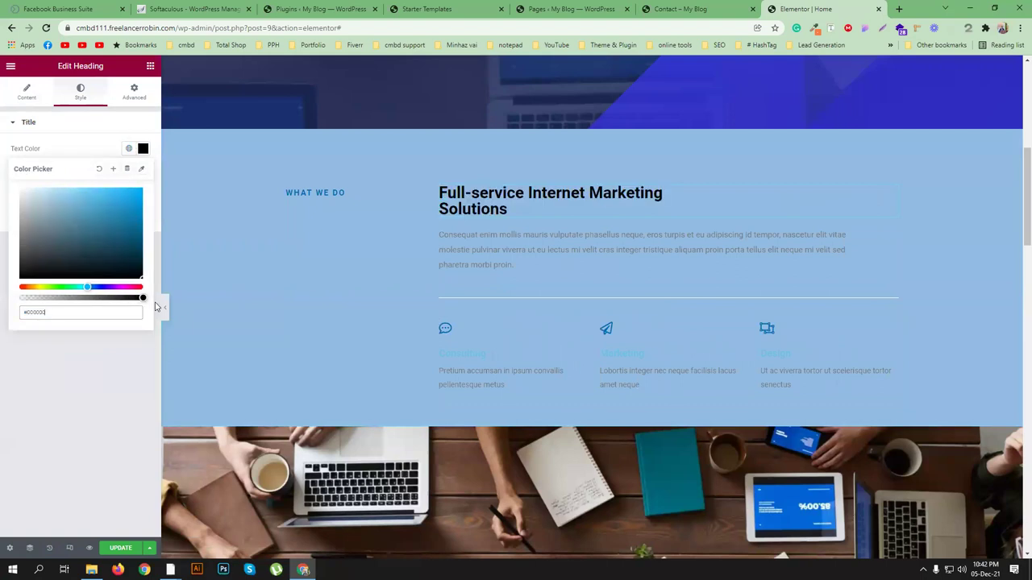
Step: Set the text color of the paragraph below the "Full-service Internet Marketing Solutions" heading to near-black #060101
click(892, 234)
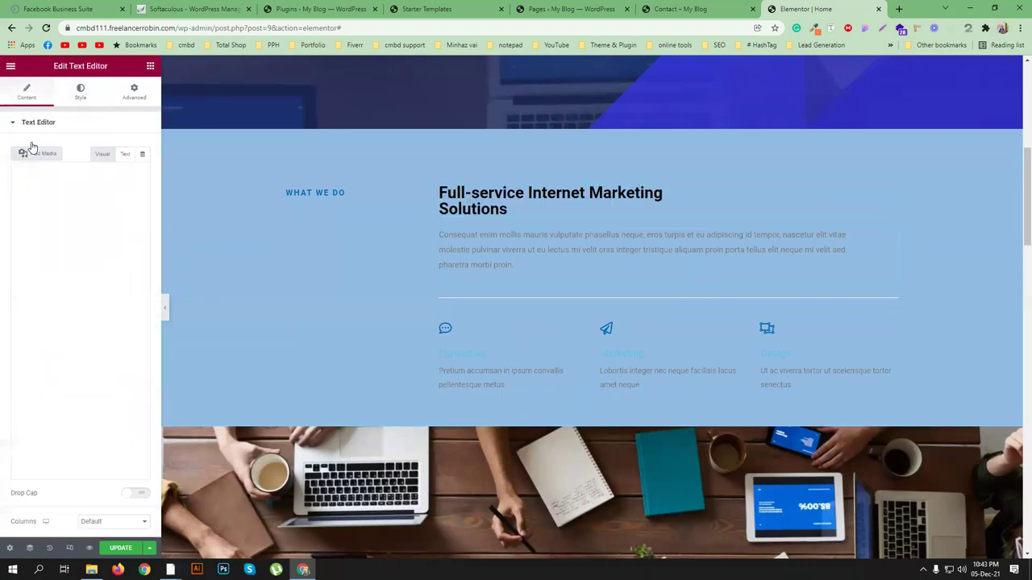
click(81, 92)
click(142, 171)
drag(116, 242, 129, 300)
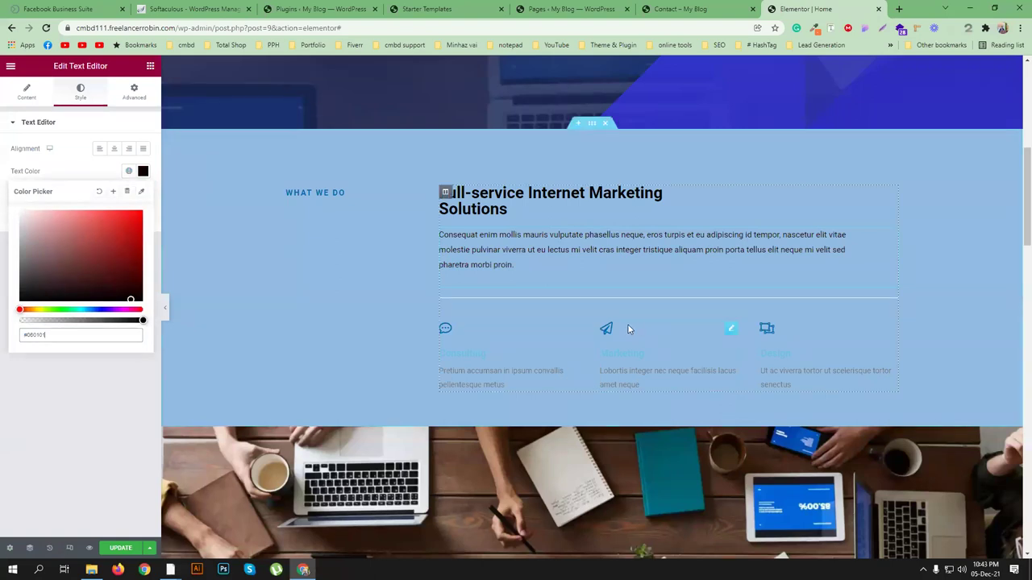
Step: Look through the home page from the services to the testimonials and open an empty section area above Relation & Awards
scroll(598, 260, up, 3)
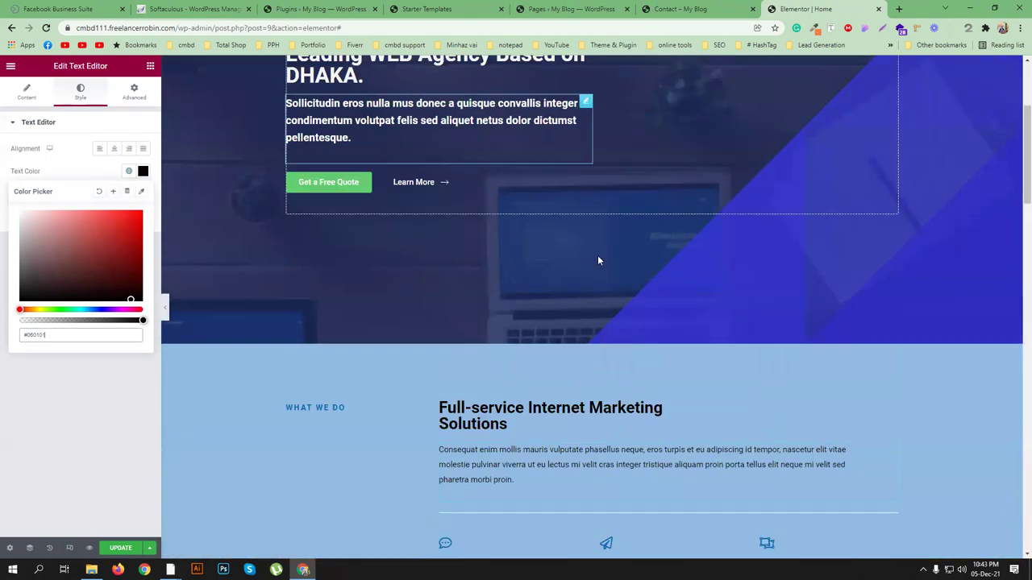
scroll(656, 331, down, 3)
scroll(430, 326, down, 4)
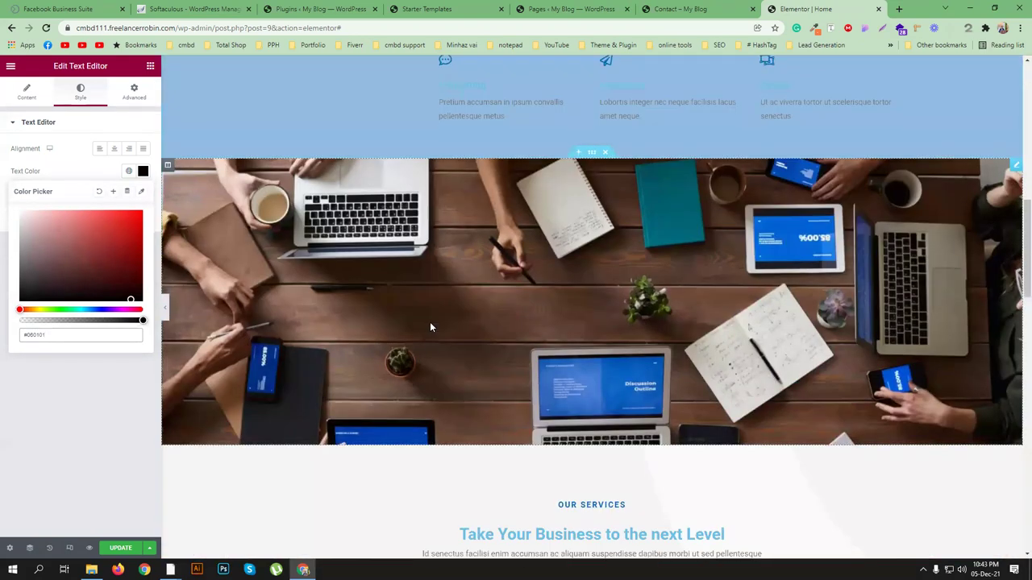
scroll(474, 298, down, 4)
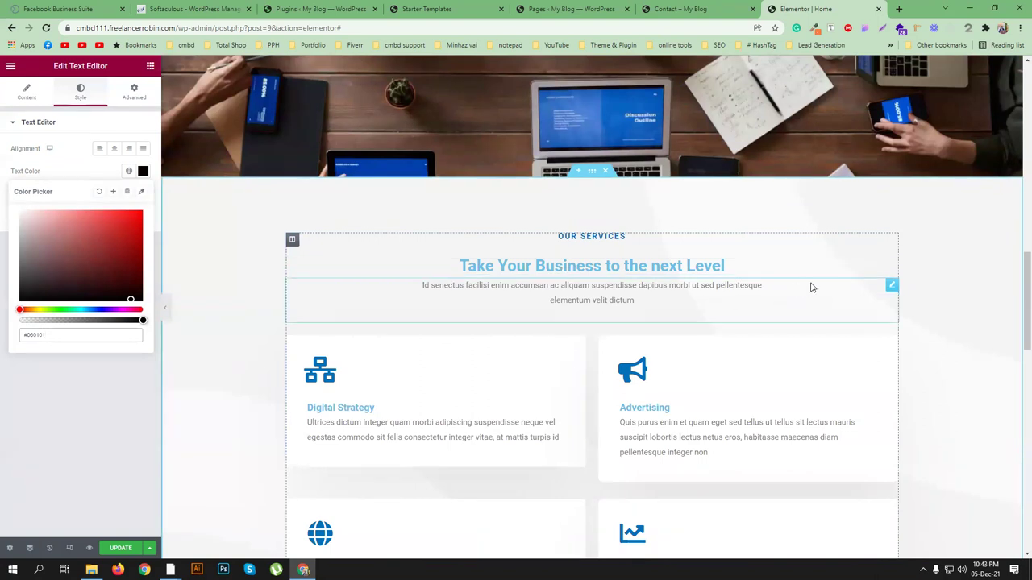
click(891, 265)
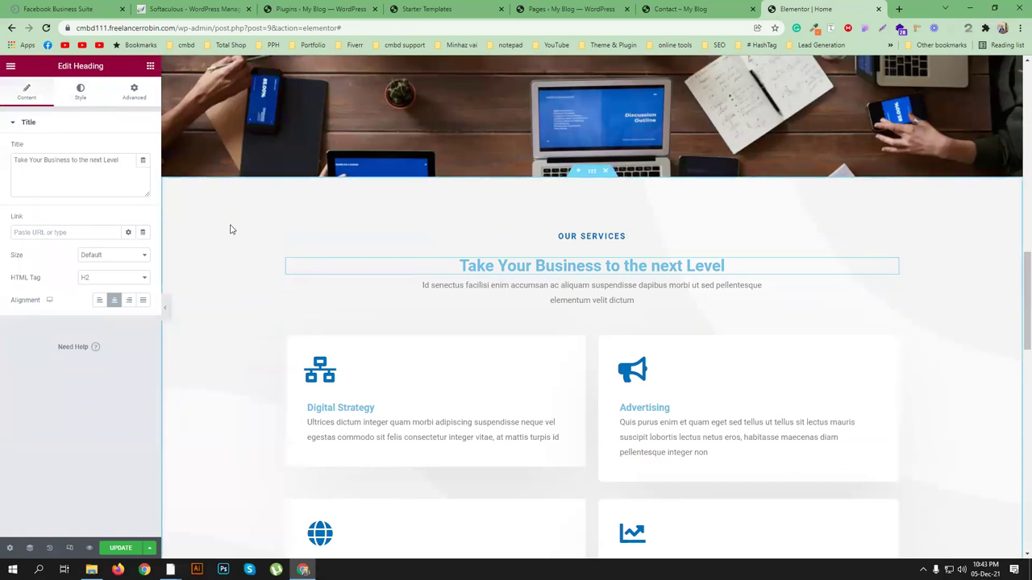
scroll(532, 311, down, 3)
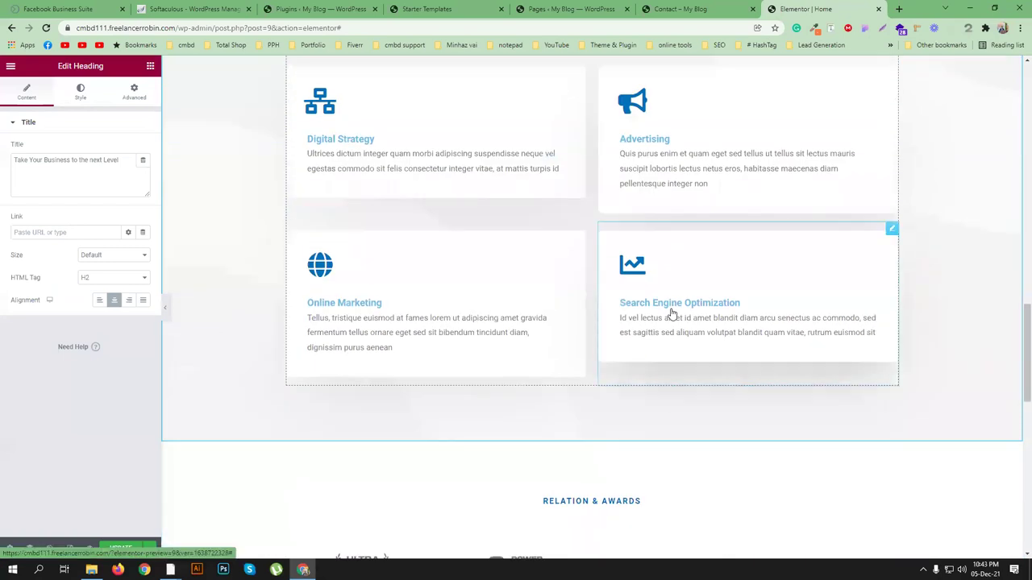
scroll(669, 314, down, 8)
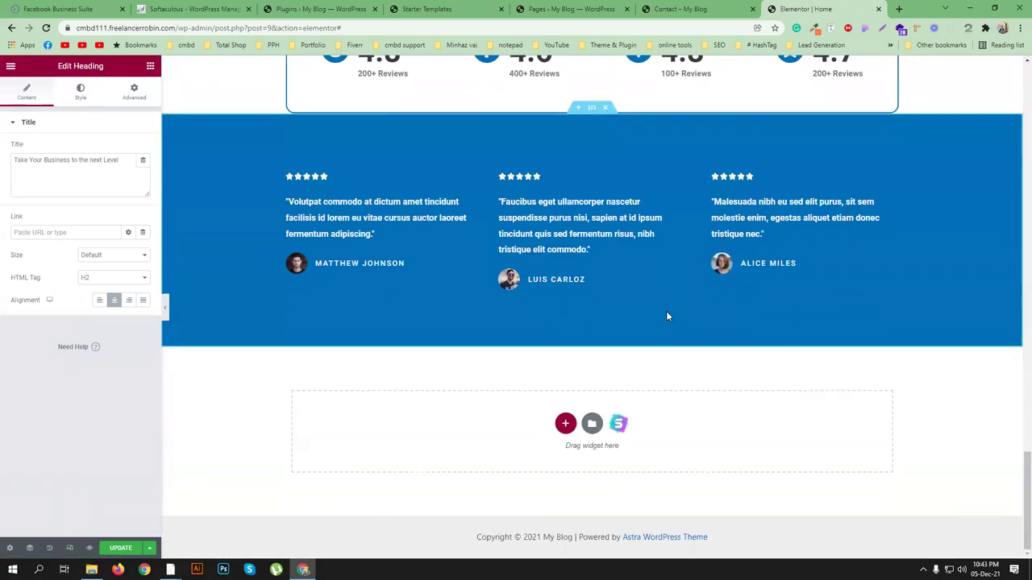
scroll(665, 317, up, 5)
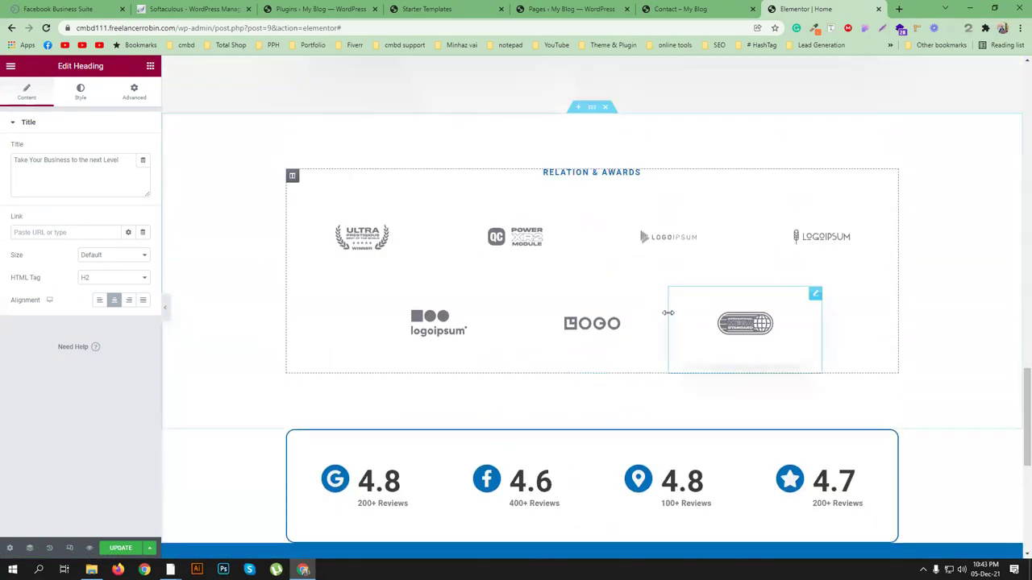
scroll(668, 317, up, 1)
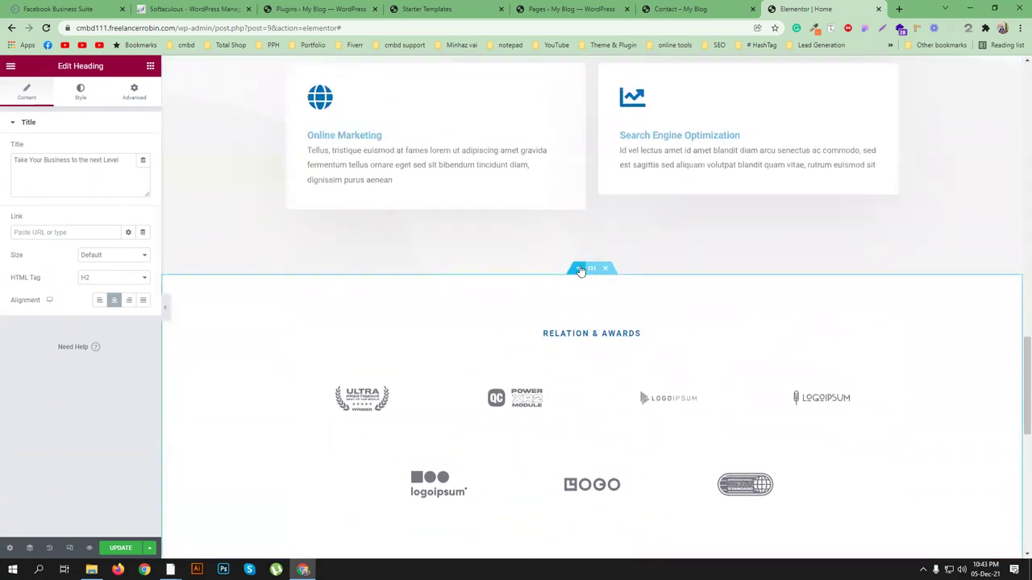
click(579, 269)
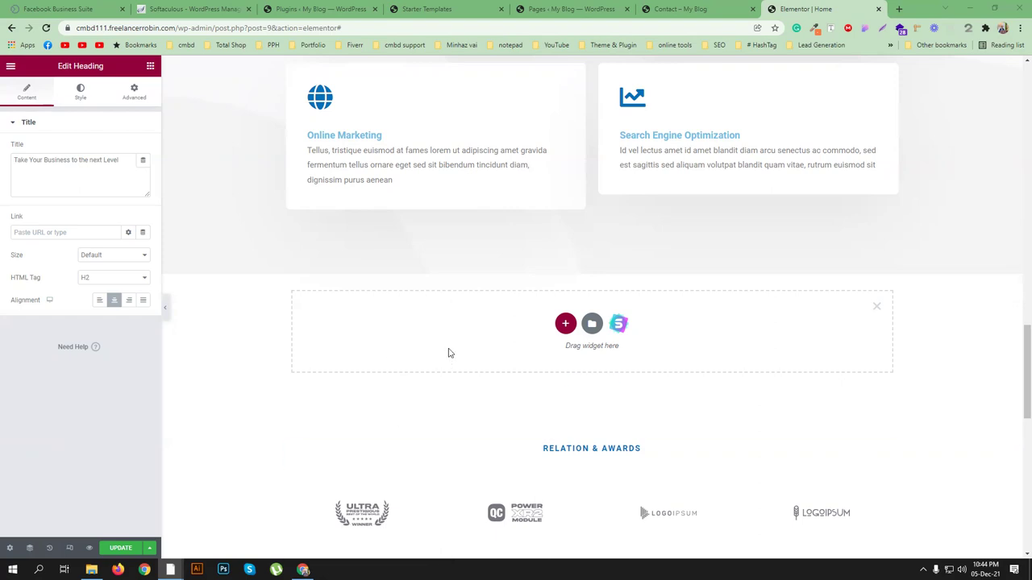
Step: Review the hero and What We Do sections and update the home page to save the changes
scroll(438, 317, up, 3)
scroll(439, 318, up, 5)
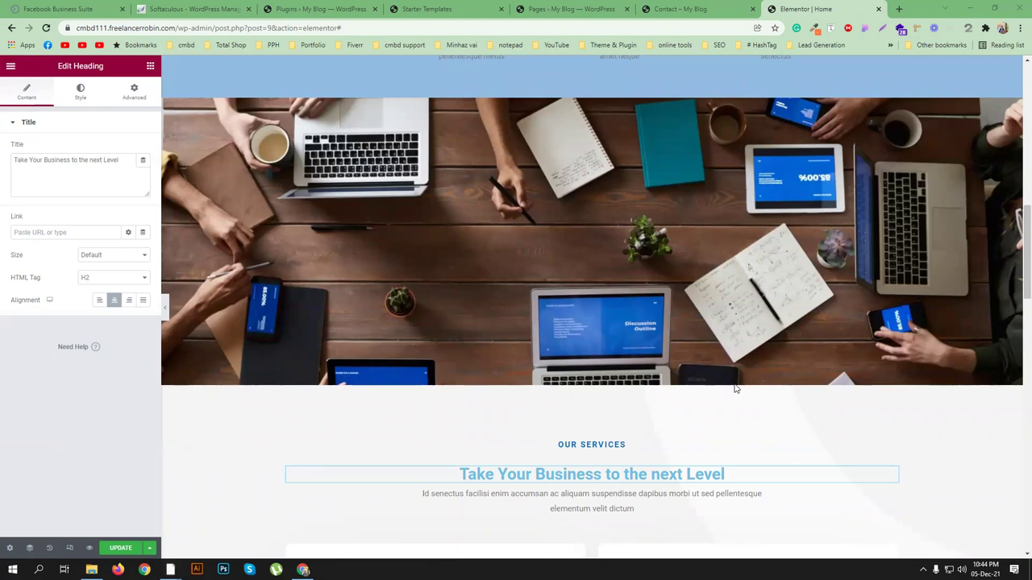
scroll(554, 311, up, 9)
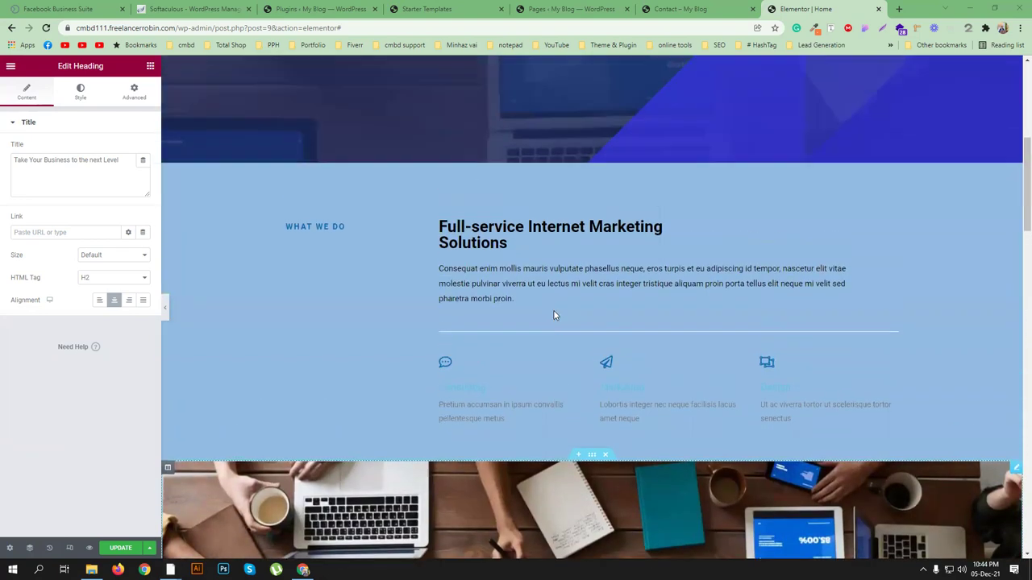
scroll(479, 236, up, 2)
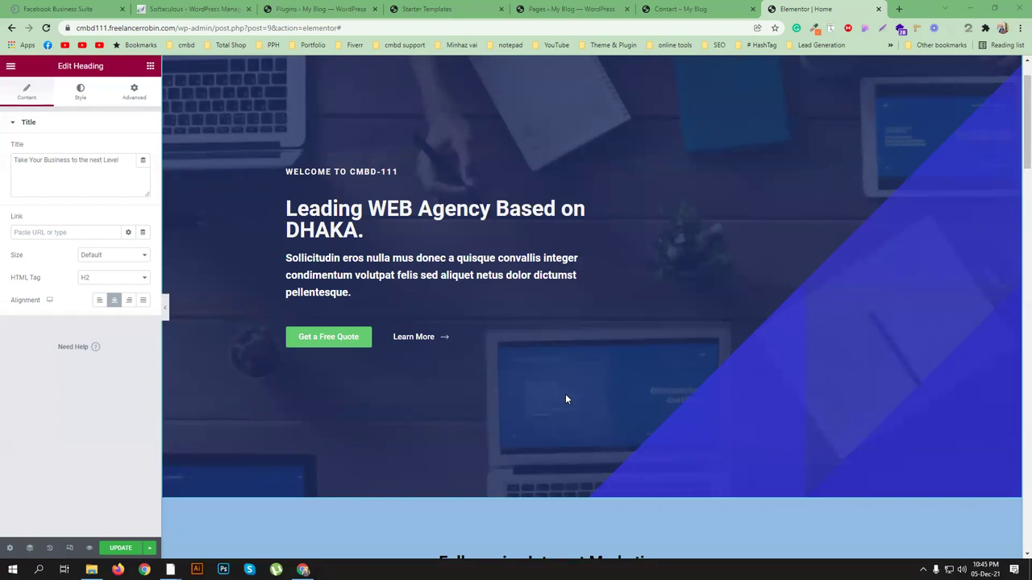
scroll(516, 379, down, 4)
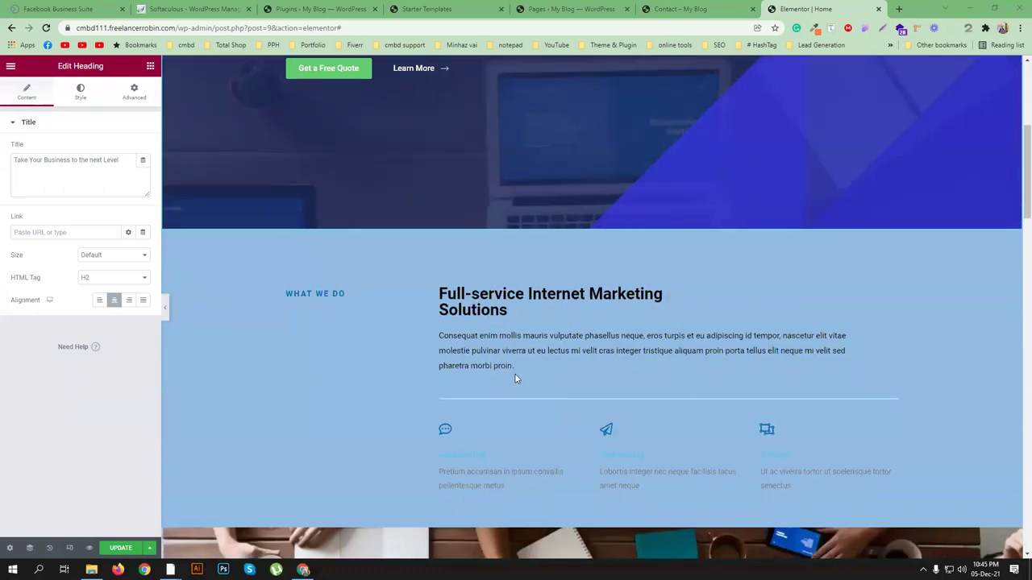
click(121, 548)
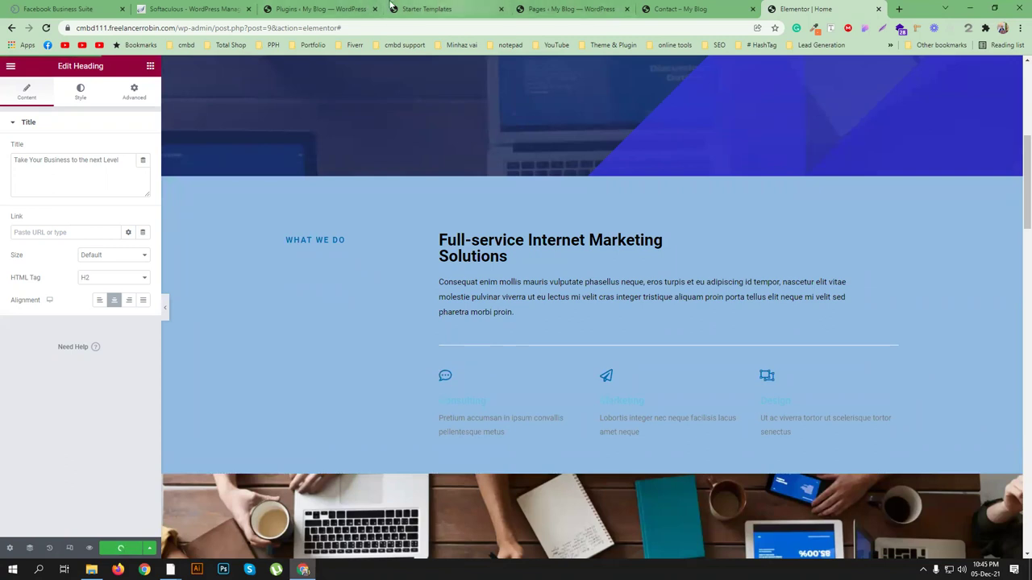
Step: Open the theme Customizer from the WordPress dashboard's Plugins page
click(321, 8)
mouse_move(18, 236)
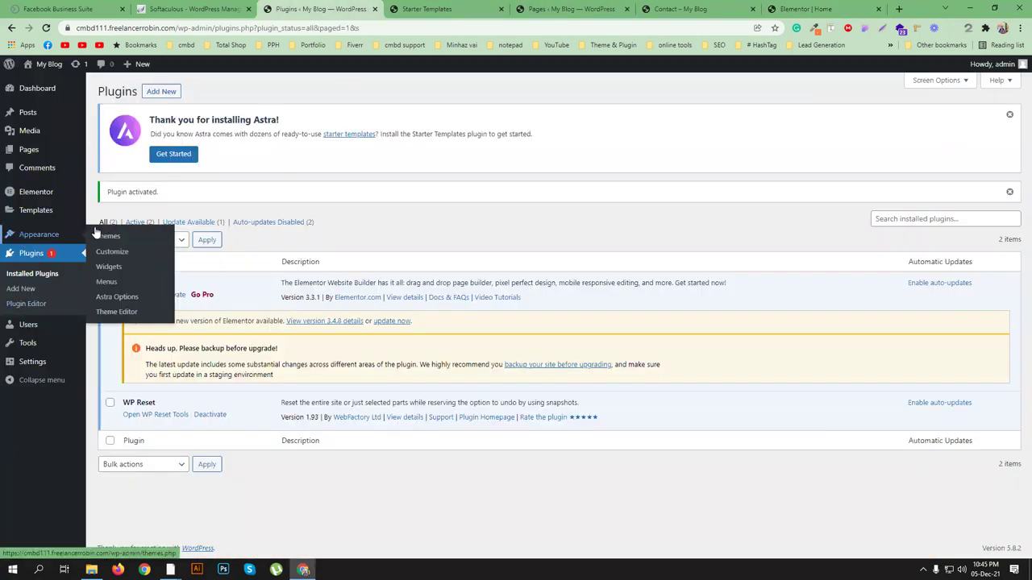
click(104, 255)
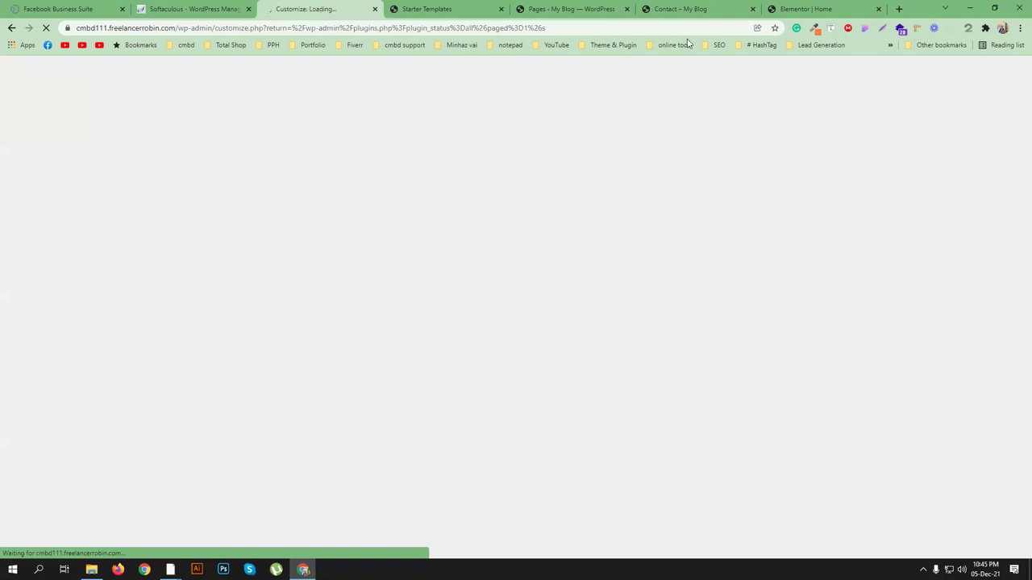
Step: Open the live site in a new browser tab and examine the header and menu on the published Contact page
click(451, 9)
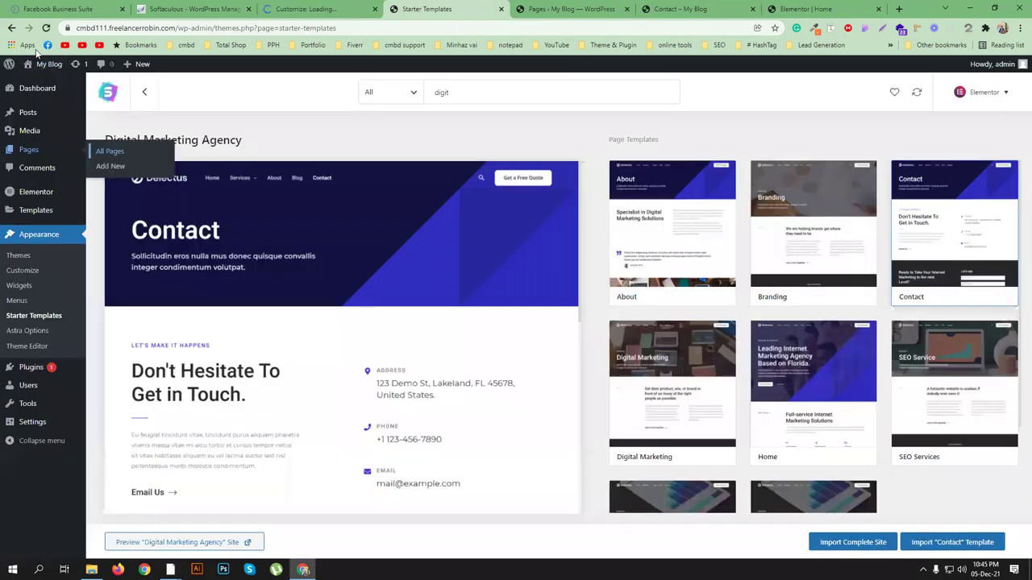
middle_click(37, 82)
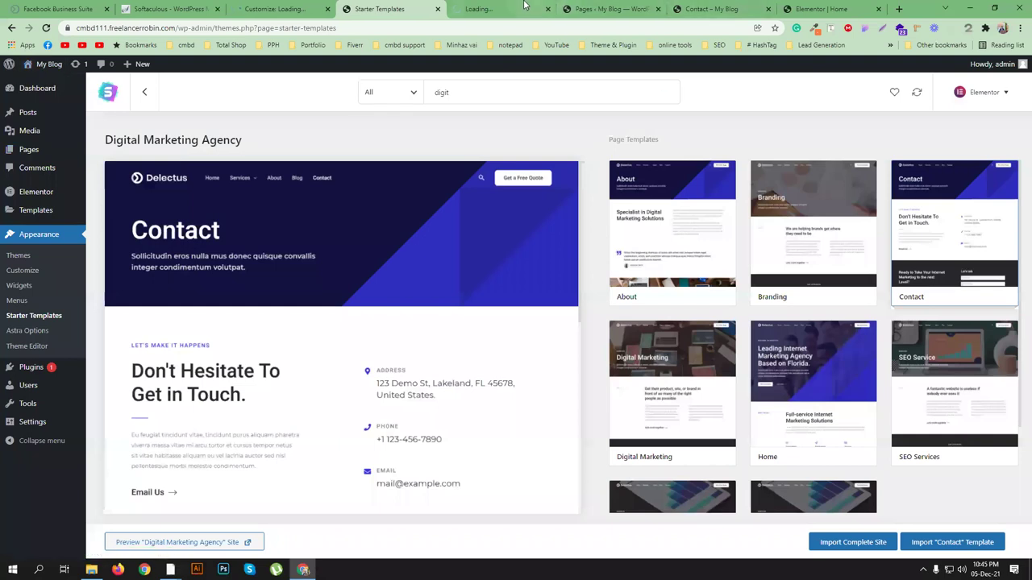
key(ctrl+Tab)
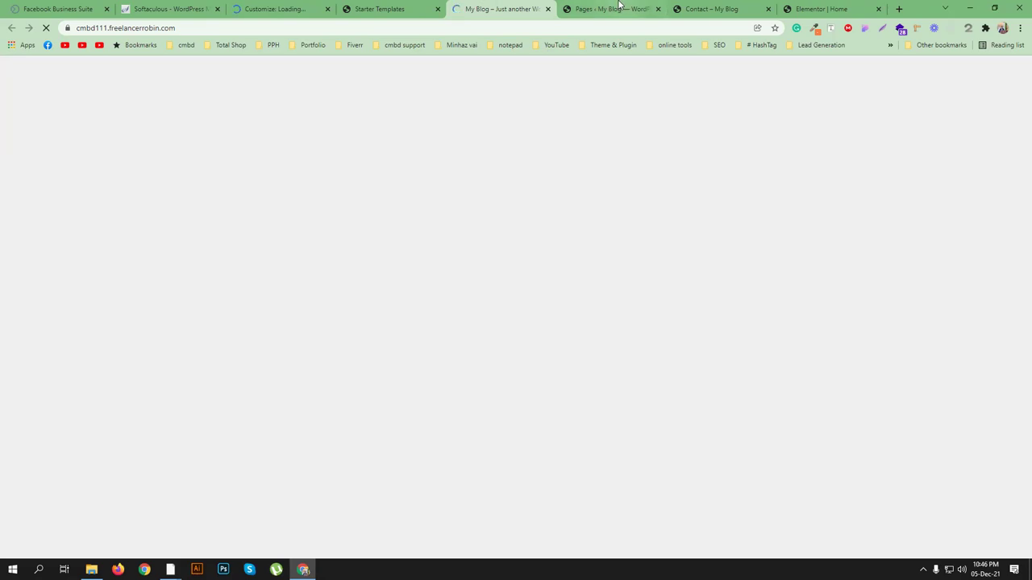
click(717, 6)
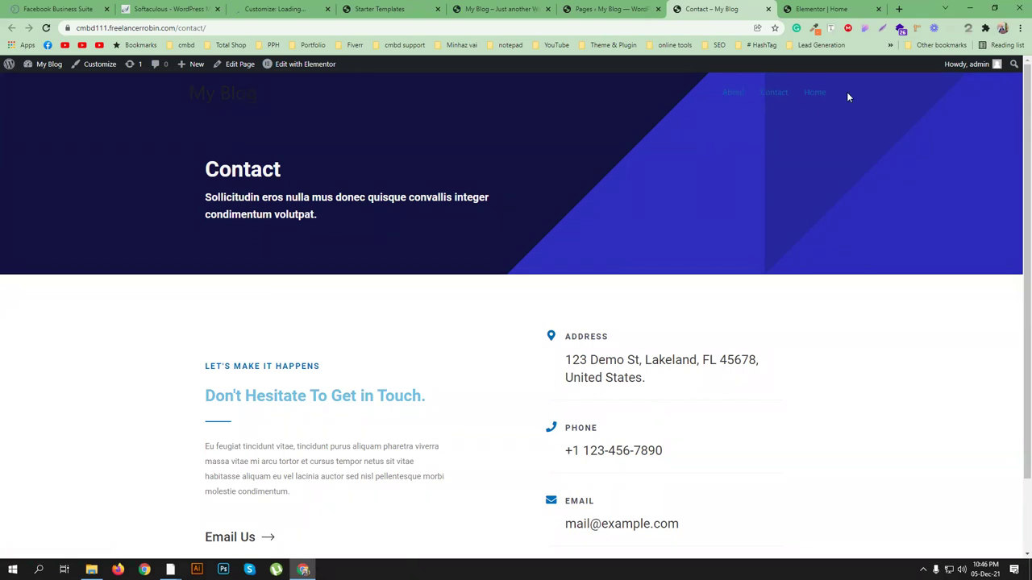
scroll(513, 182, down, 2)
scroll(512, 182, up, 2)
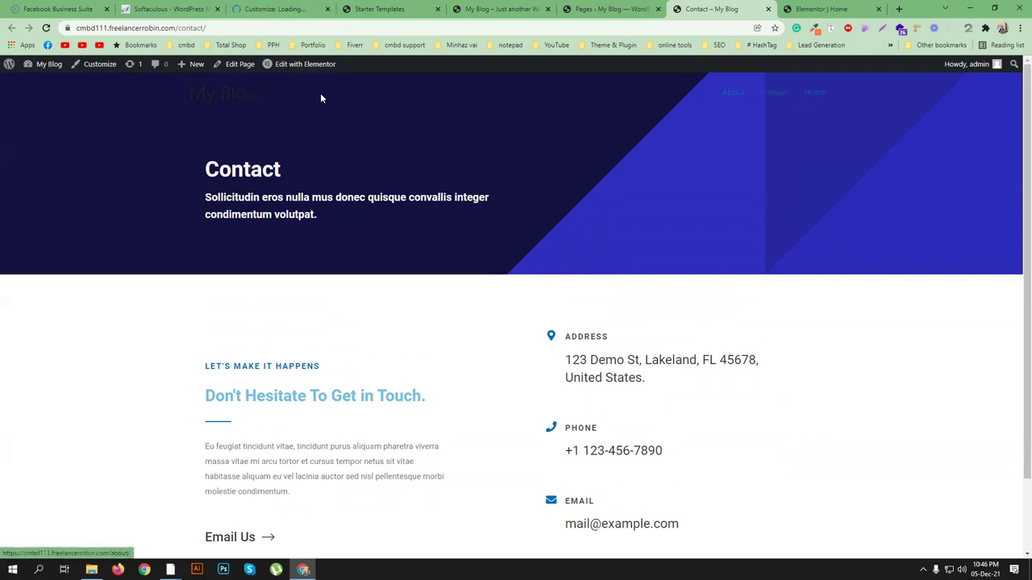
Step: Look at the page layout options in the home page's Elementor settings
click(810, 8)
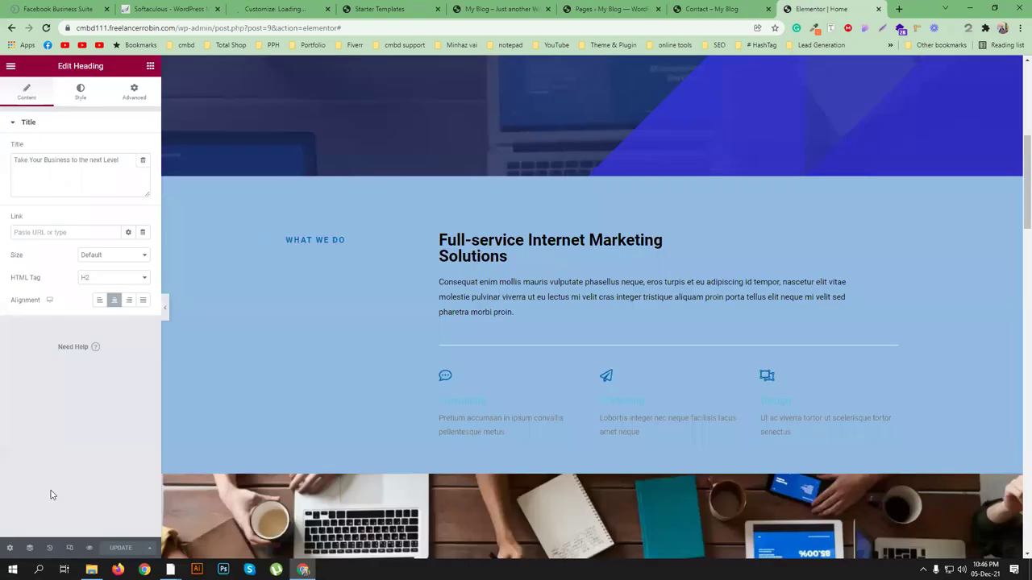
click(9, 550)
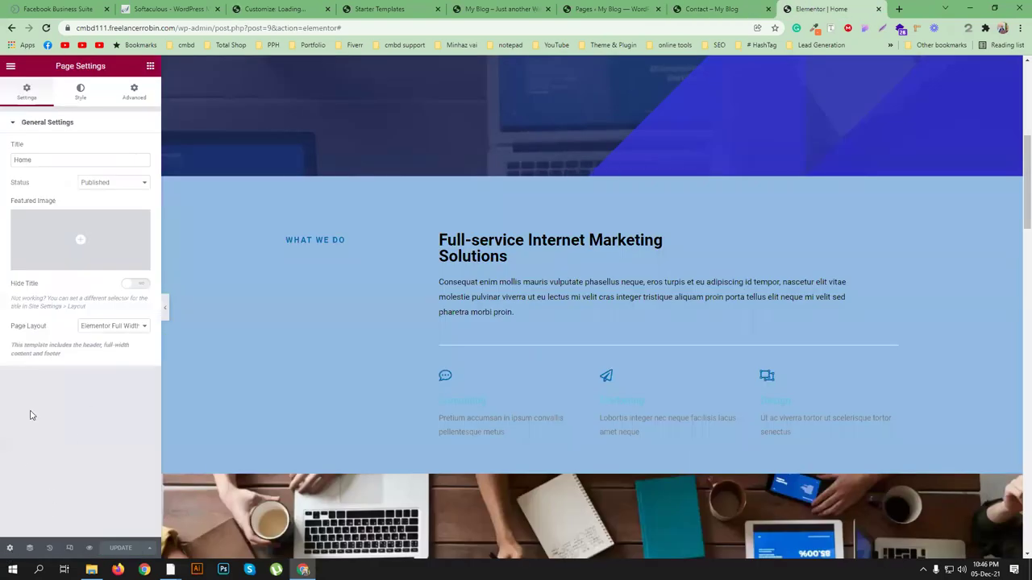
click(112, 328)
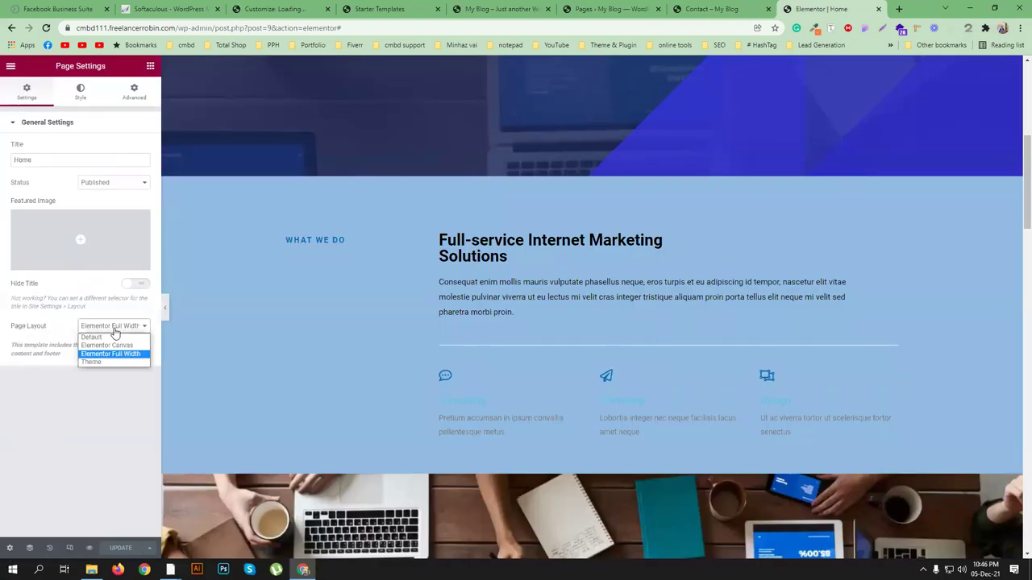
click(93, 440)
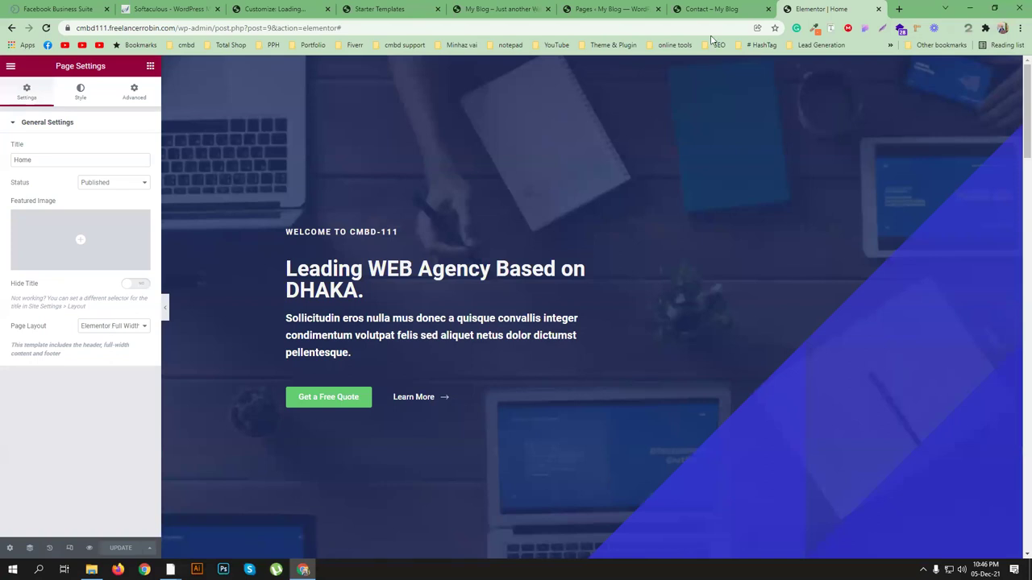
Step: Check the Contact page's header again and return to the theme Customizer
click(698, 9)
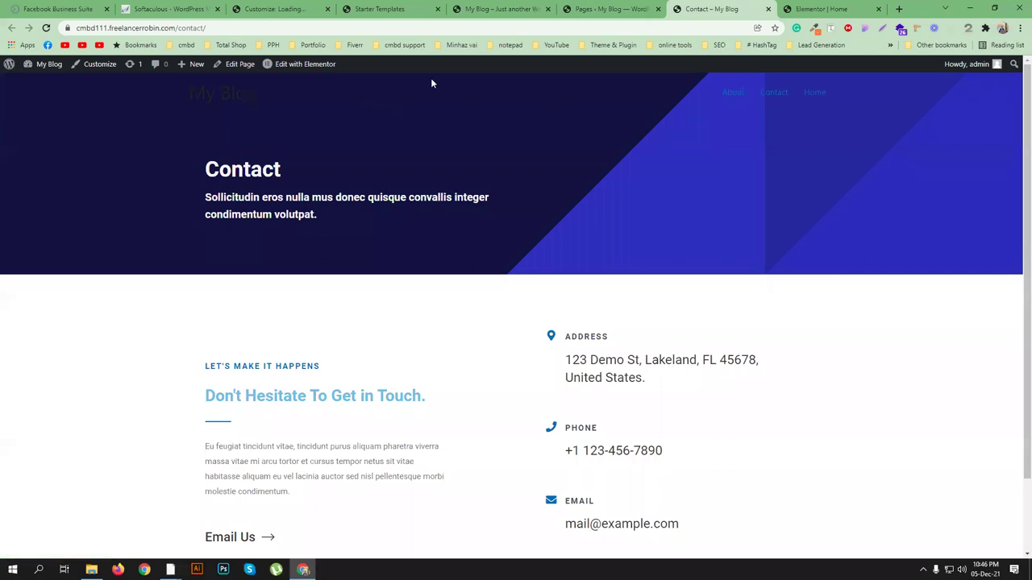
click(274, 9)
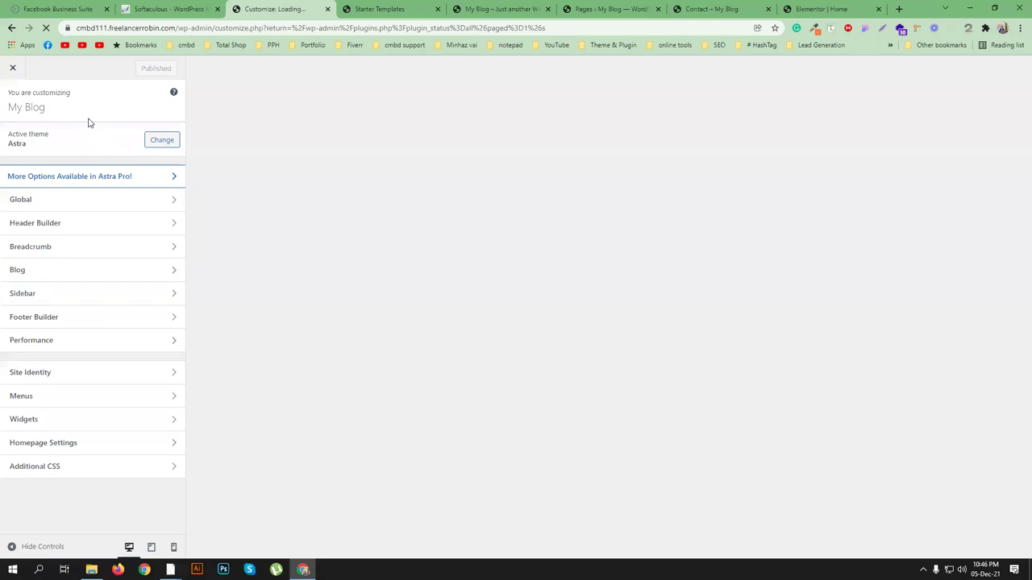
Step: Look through the theme's global typography settings, from the font presets down to the heading options
click(118, 204)
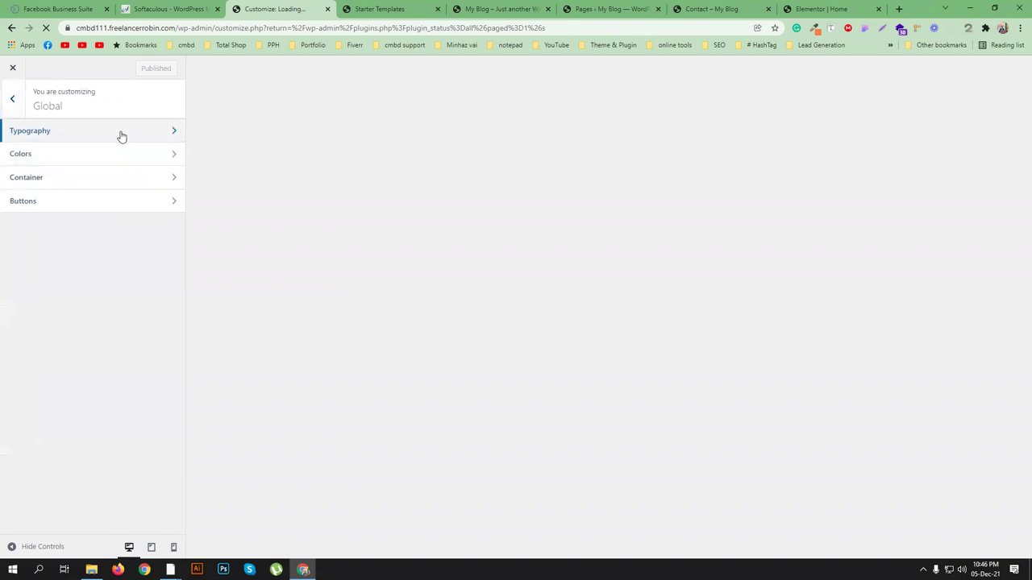
click(170, 136)
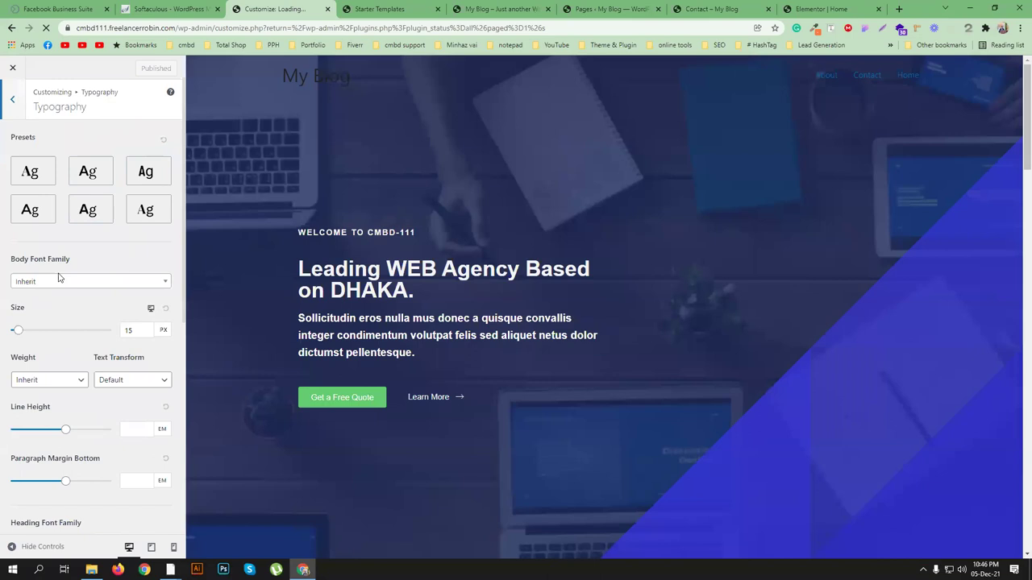
scroll(45, 315, down, 2)
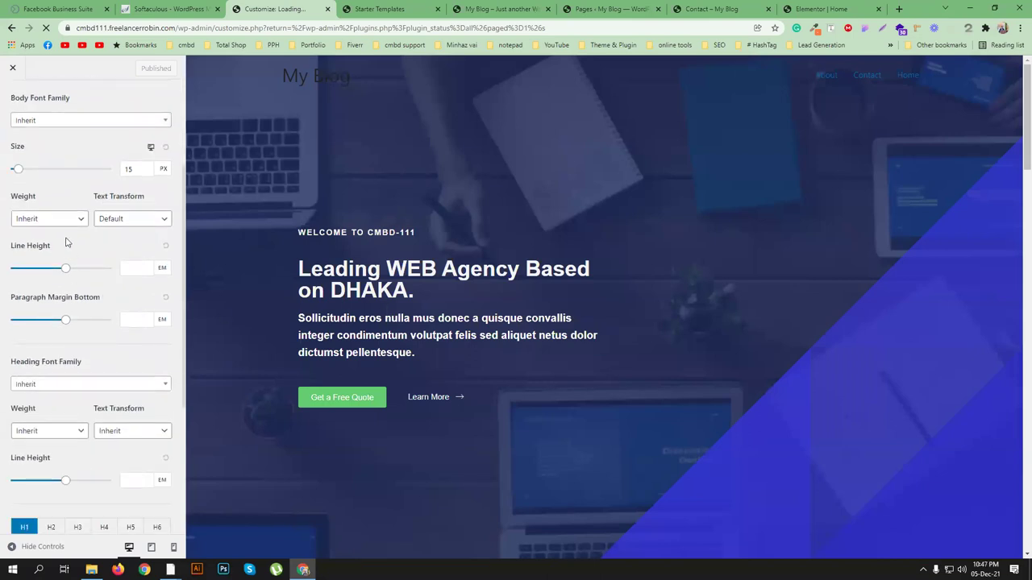
scroll(98, 304, down, 2)
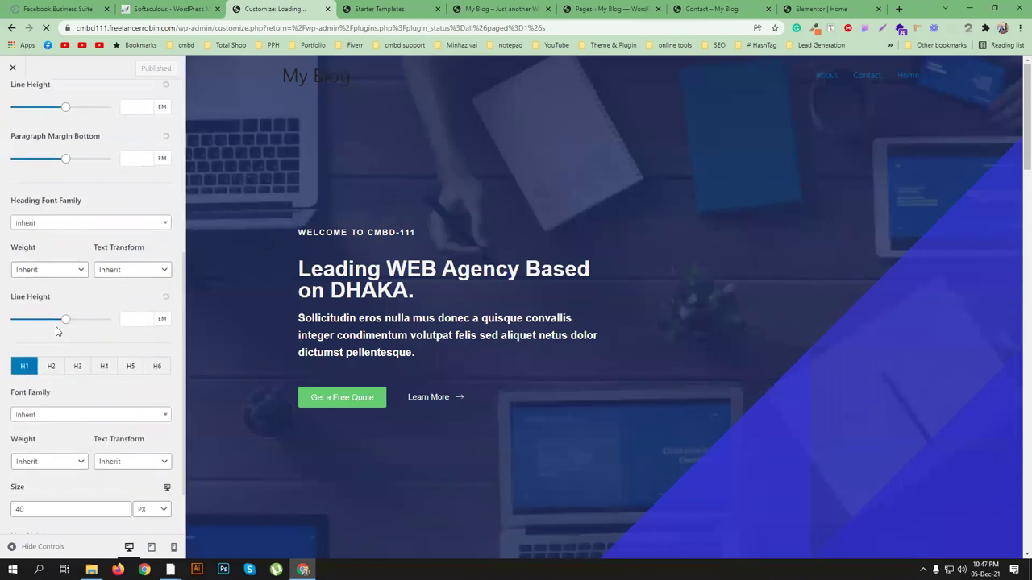
scroll(90, 340, down, 1)
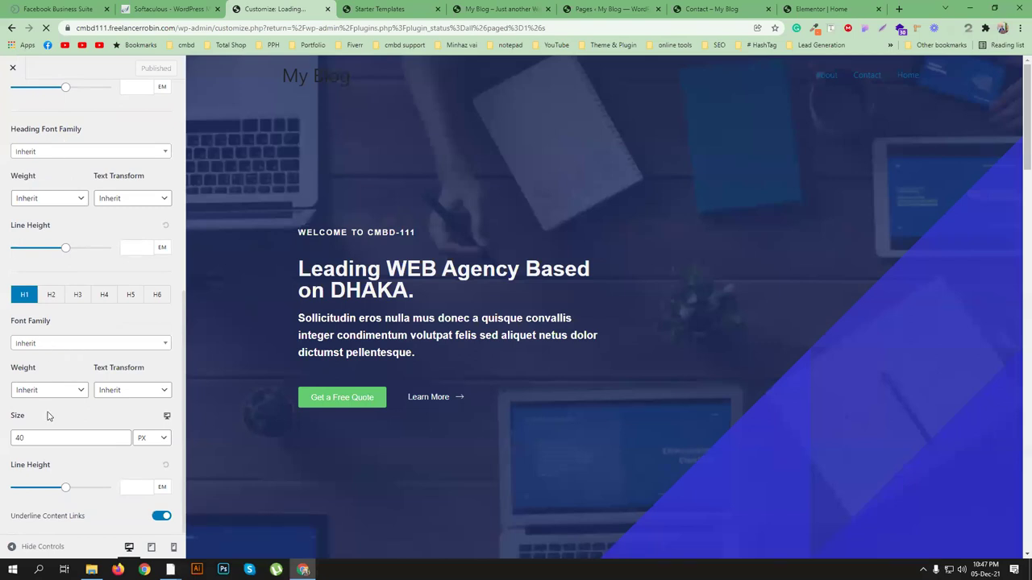
scroll(57, 328, up, 4)
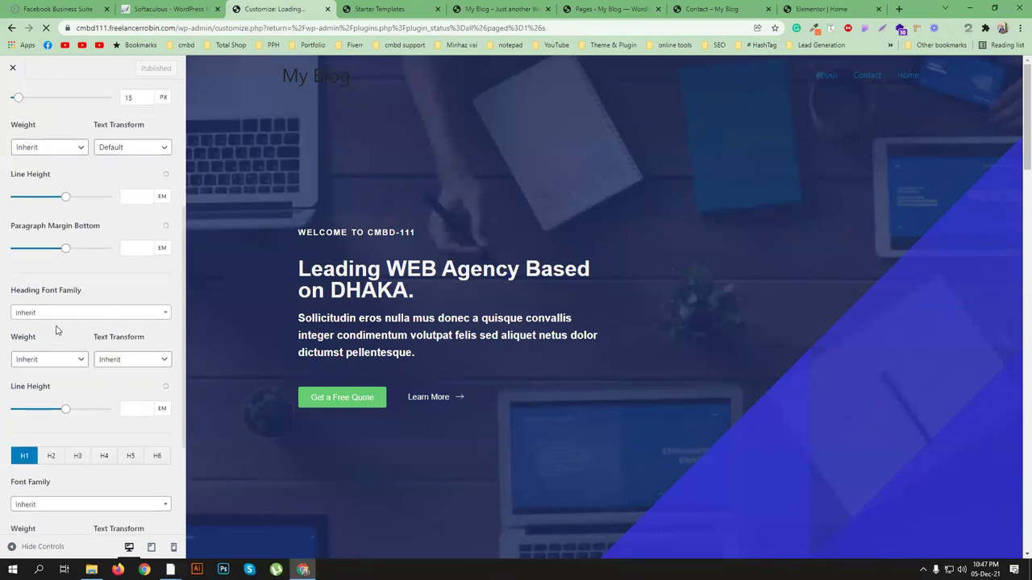
scroll(58, 328, up, 2)
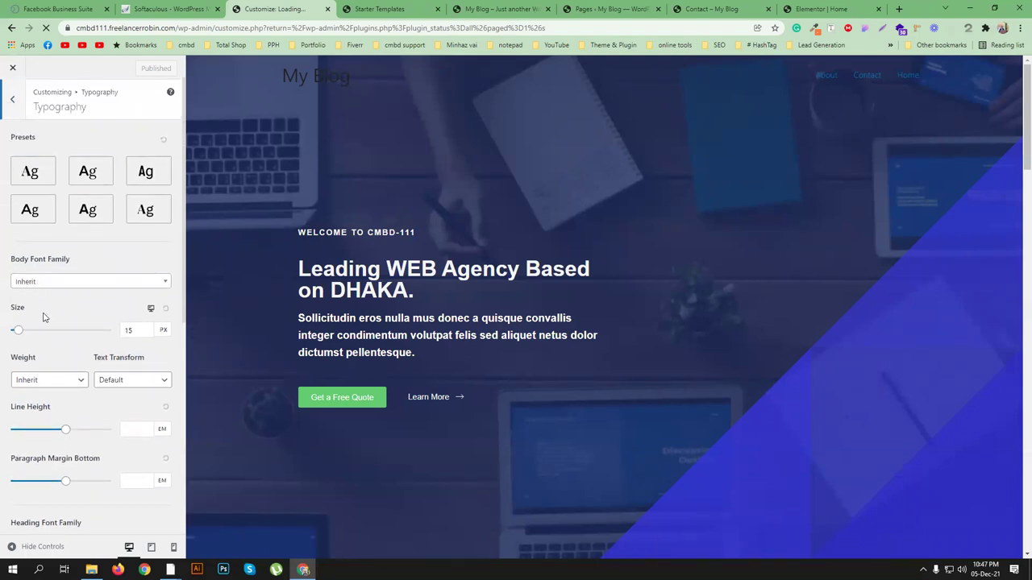
Step: In the theme's global color settings, set the theme color to orange (#f89000)
click(12, 98)
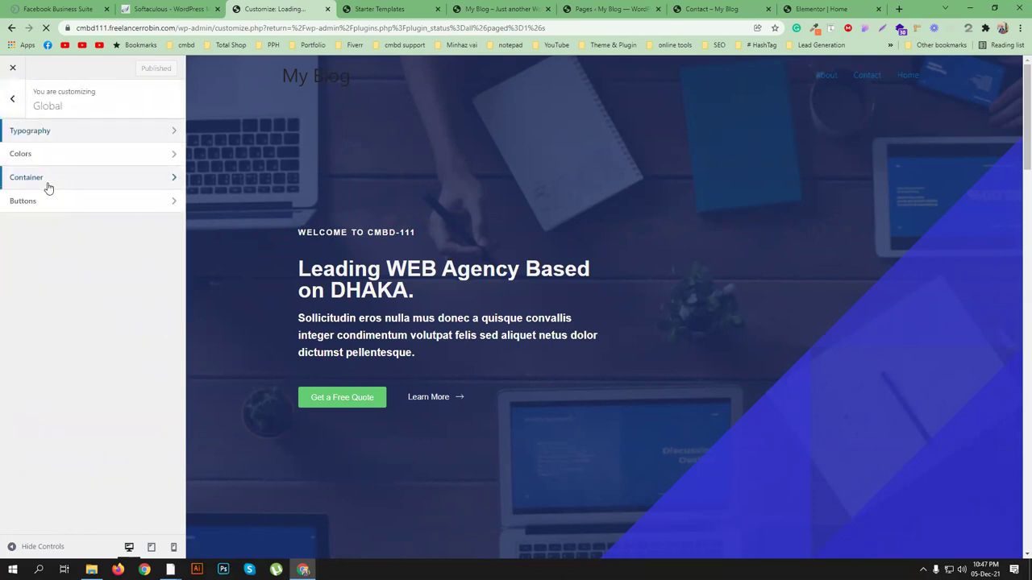
click(91, 161)
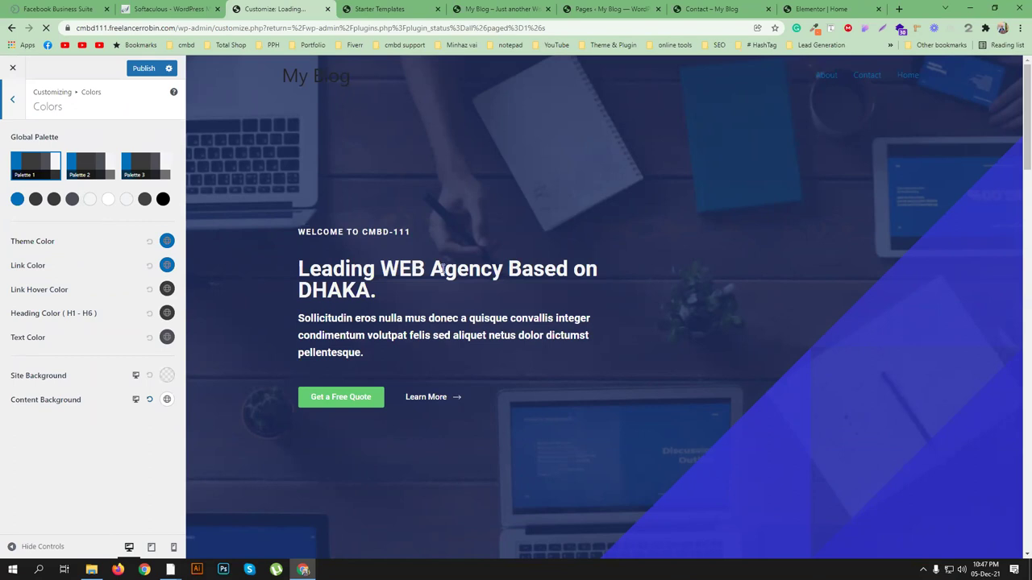
scroll(529, 258, down, 3)
scroll(521, 209, up, 1)
scroll(546, 297, down, 8)
scroll(546, 301, down, 2)
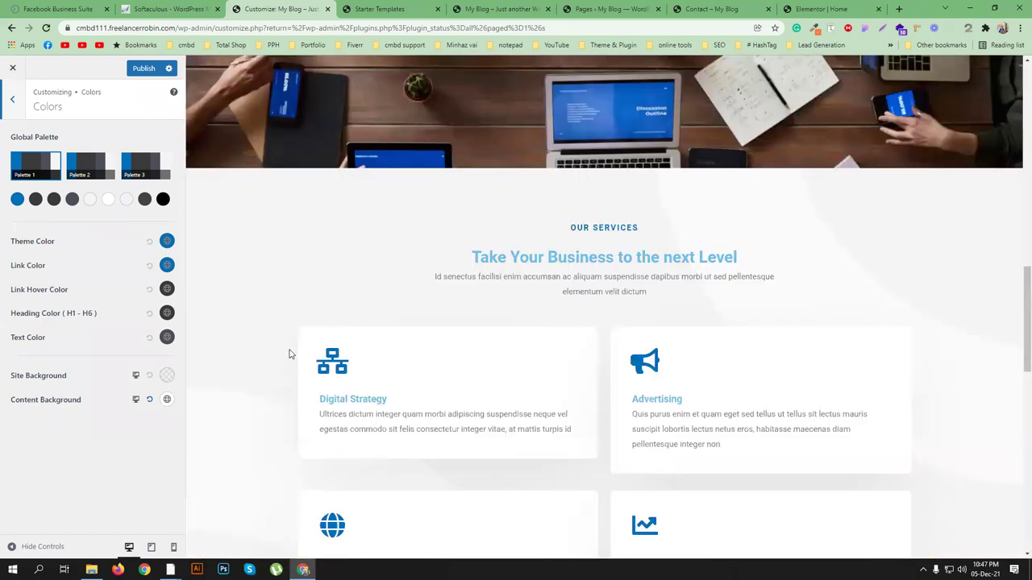
click(167, 242)
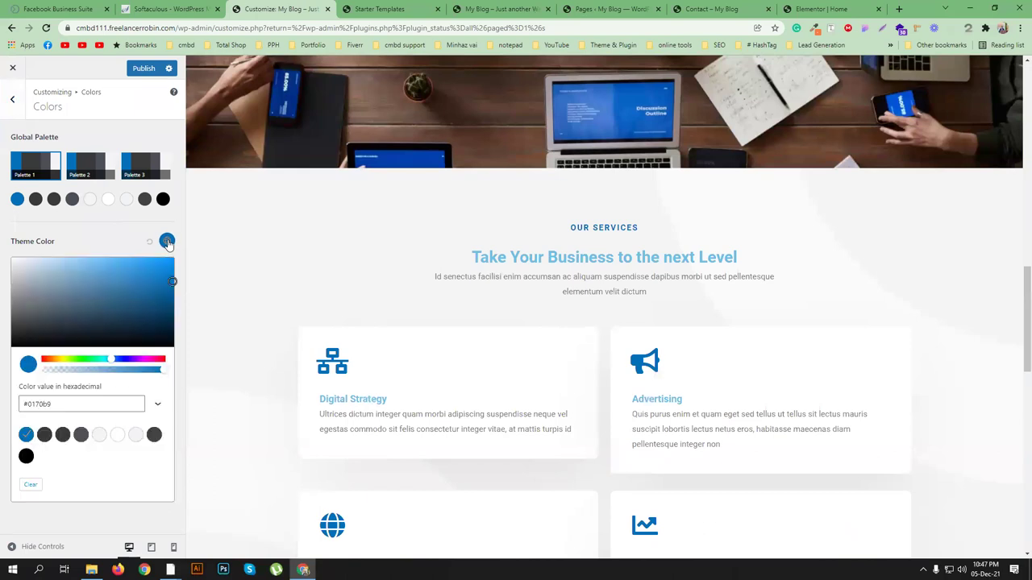
drag(109, 362, 45, 360)
drag(163, 273, 175, 264)
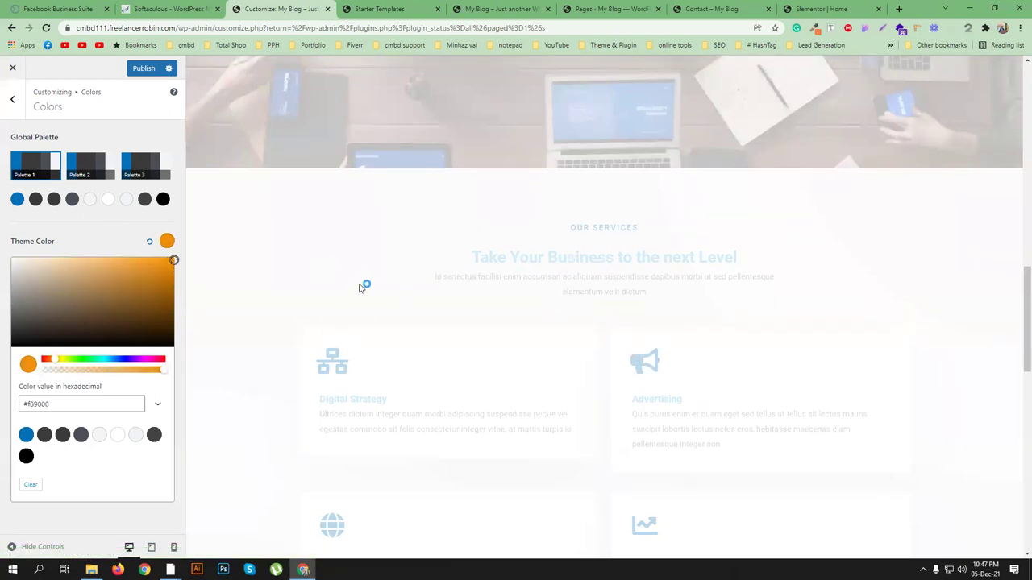
click(103, 234)
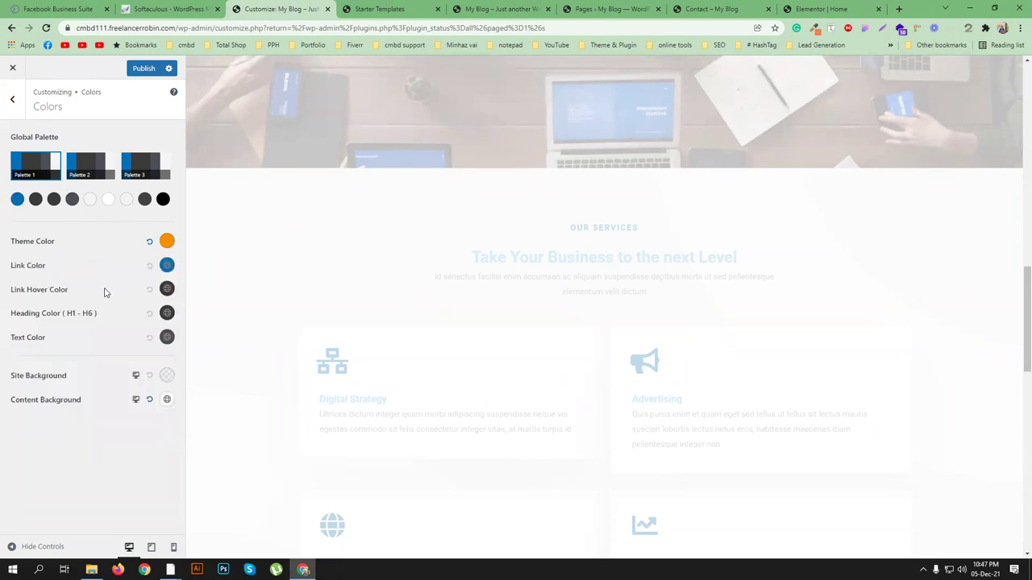
Step: Set the link color to bright red and publish the color changes
click(166, 267)
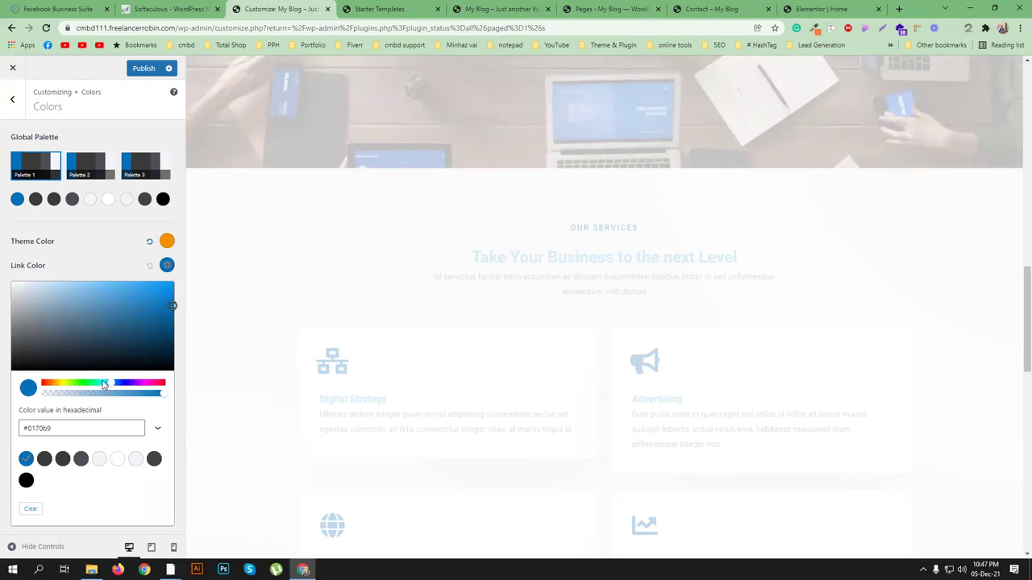
drag(103, 385, 173, 384)
click(185, 379)
click(167, 266)
drag(173, 304, 168, 275)
click(98, 259)
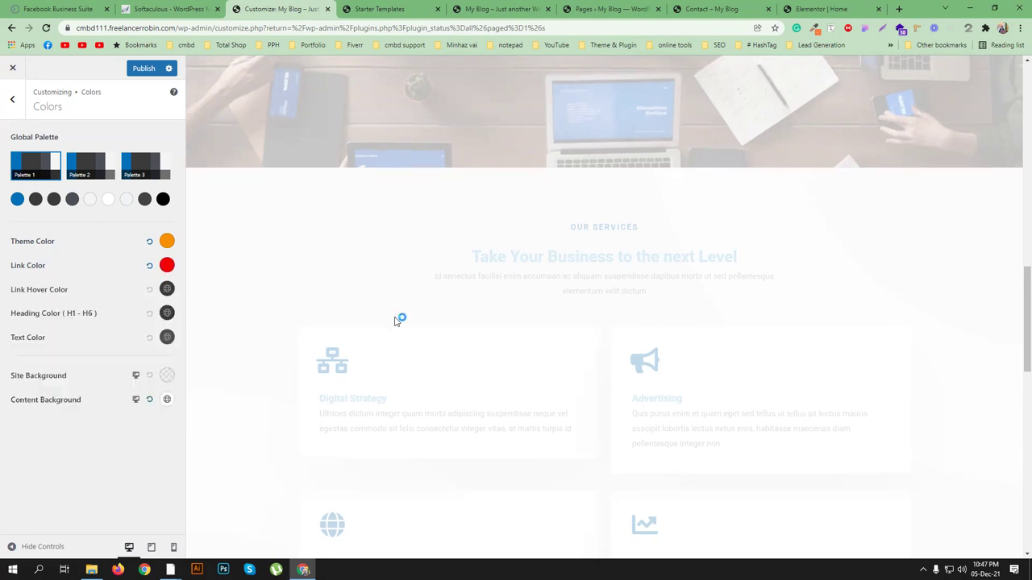
scroll(394, 321, down, 7)
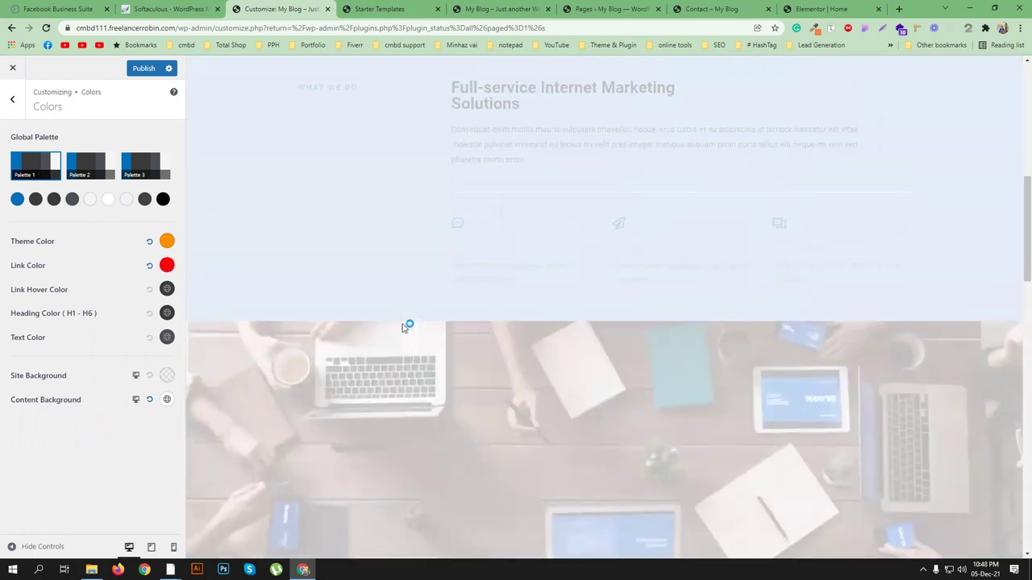
click(139, 71)
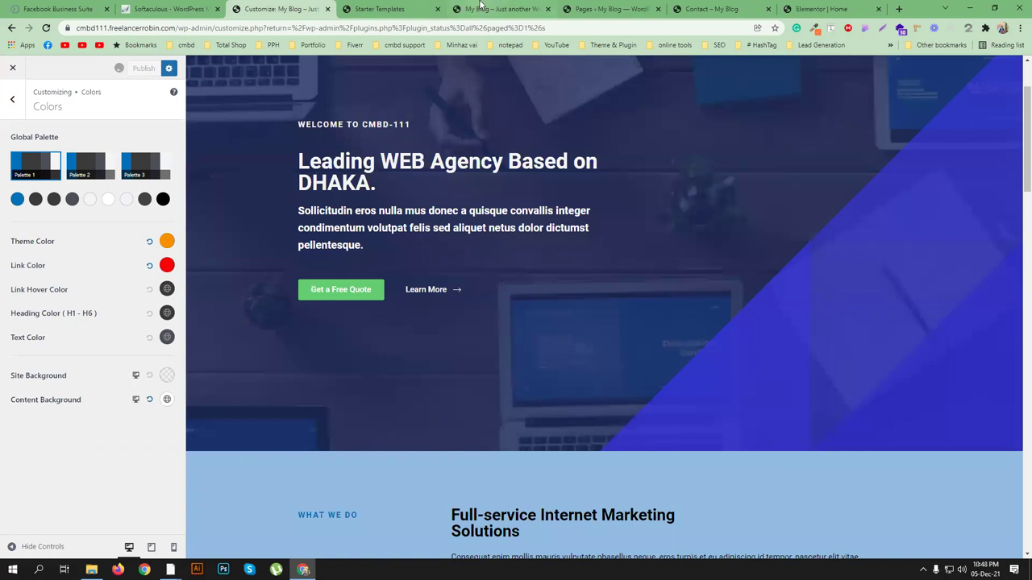
Step: Check the header menu's link color on the live home page and return to the theme Customizer
click(457, 7)
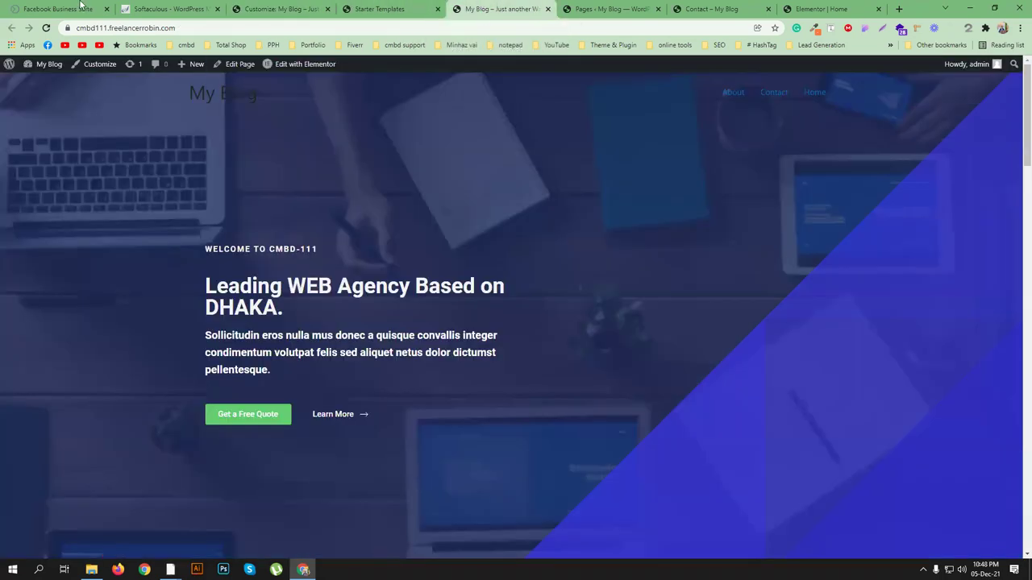
click(654, 8)
click(819, 8)
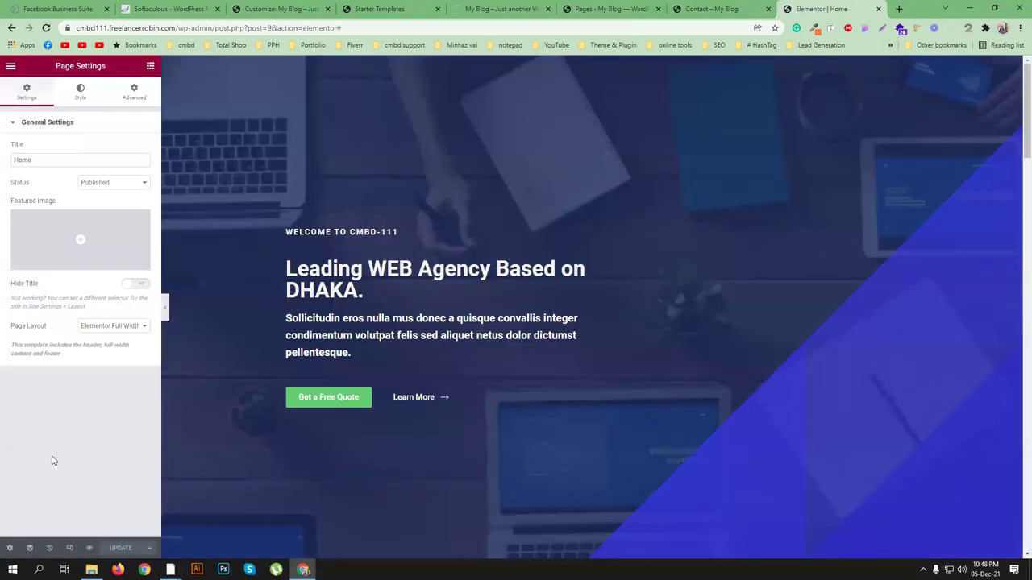
click(483, 8)
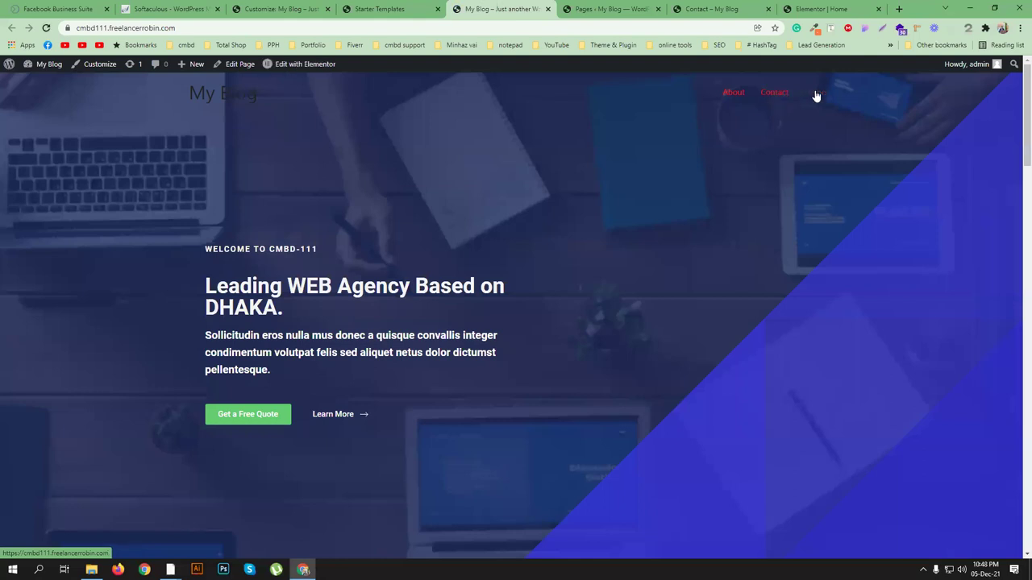
click(303, 12)
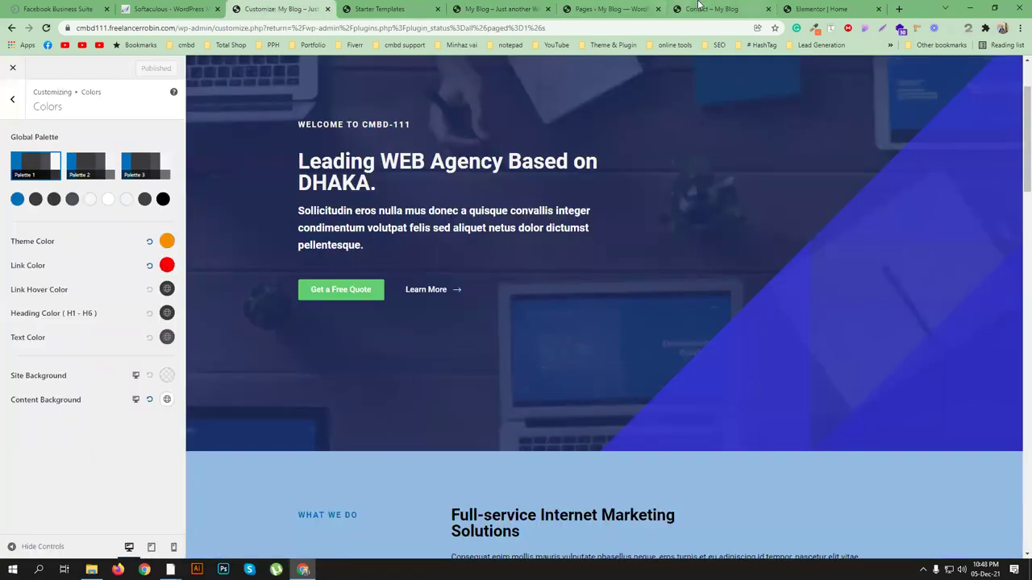
Step: Examine the live home page from the hero down to the footer for the new colors, then return to the Customizer
click(601, 8)
click(519, 9)
scroll(521, 178, down, 3)
scroll(522, 224, down, 10)
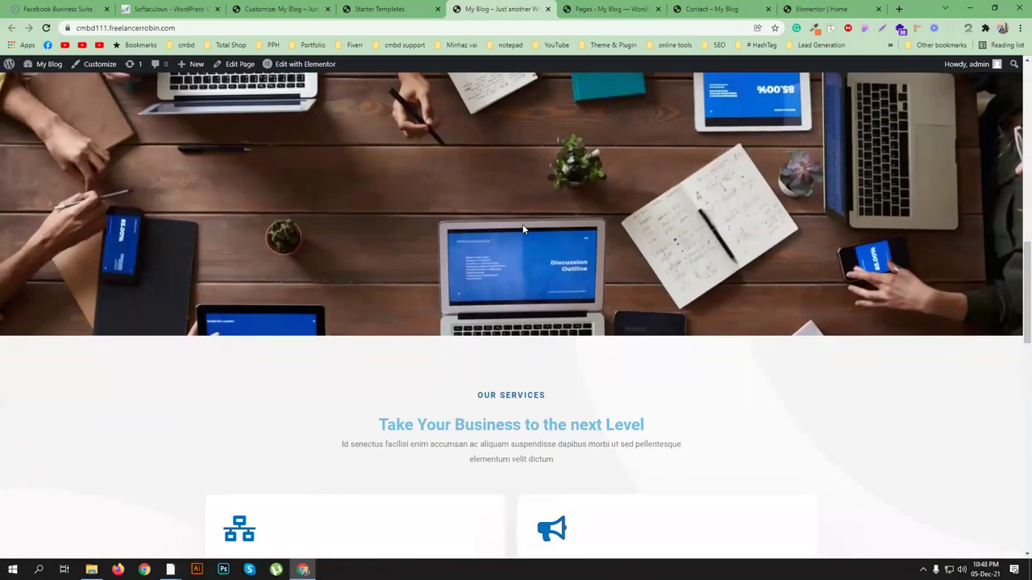
scroll(476, 247, down, 15)
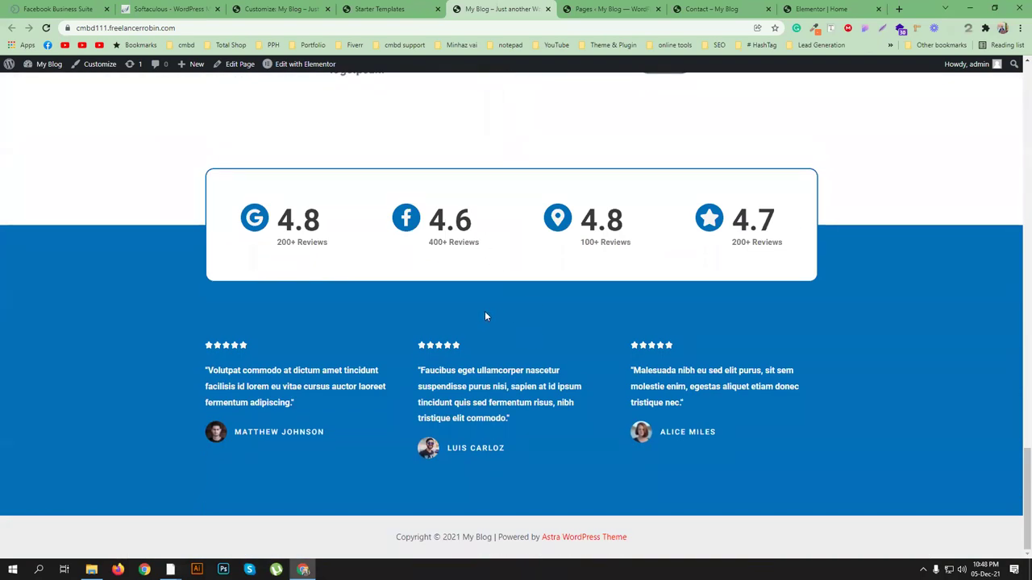
scroll(485, 316, up, 12)
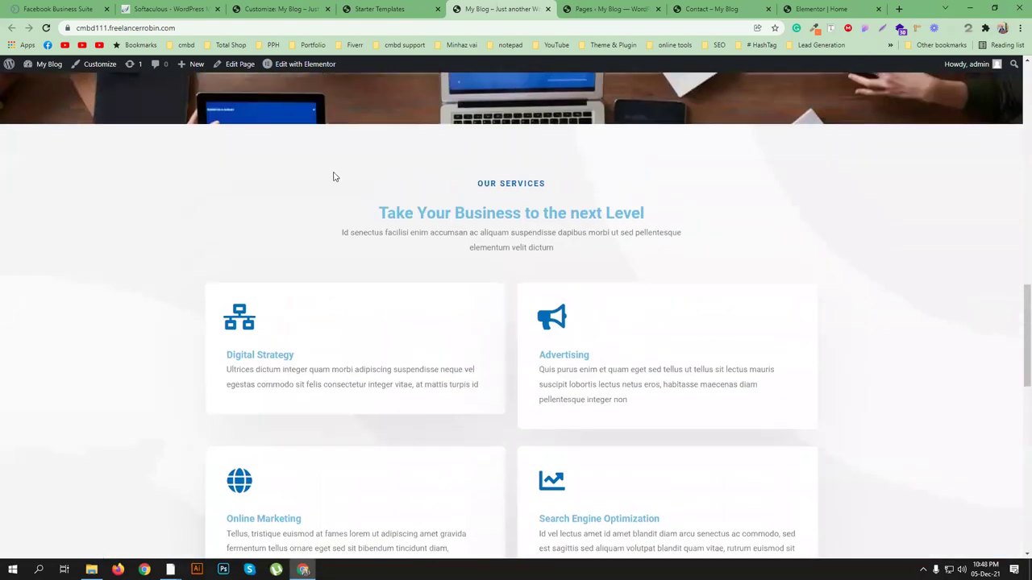
scroll(449, 265, up, 6)
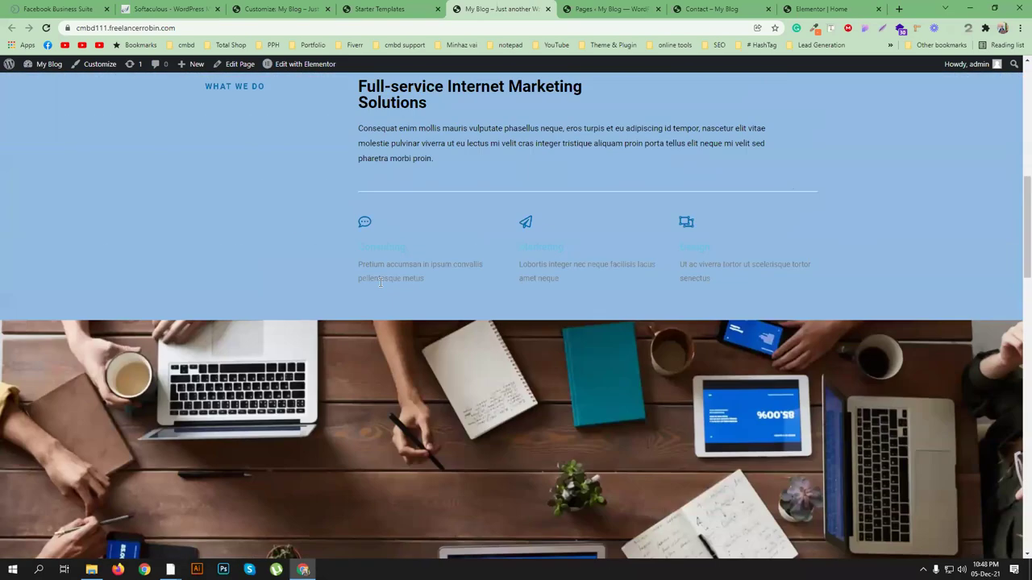
scroll(392, 258, up, 5)
click(278, 9)
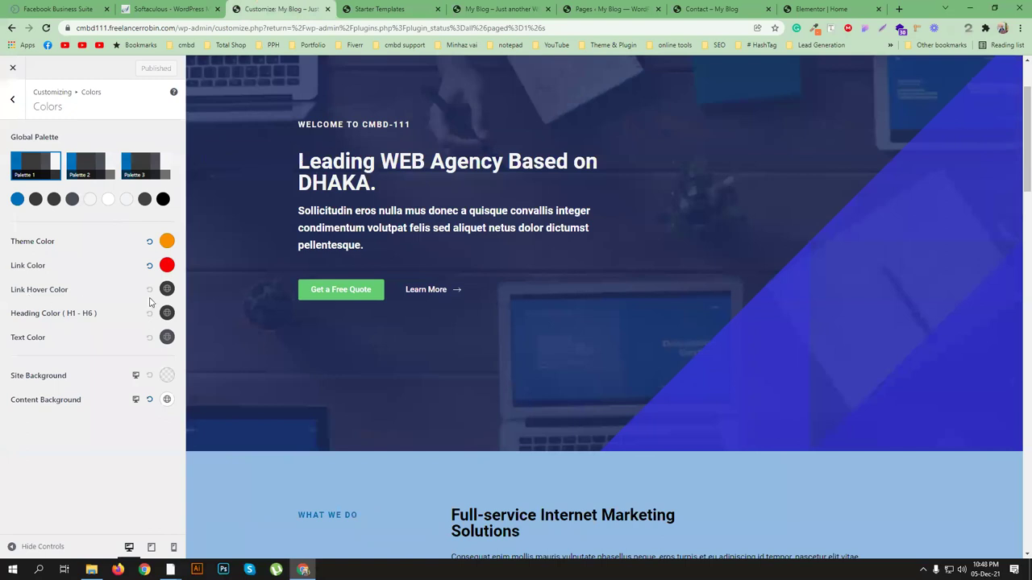
Step: Compare the header menu links on the live home page once more and go back to the Customizer's color settings
click(606, 9)
click(500, 9)
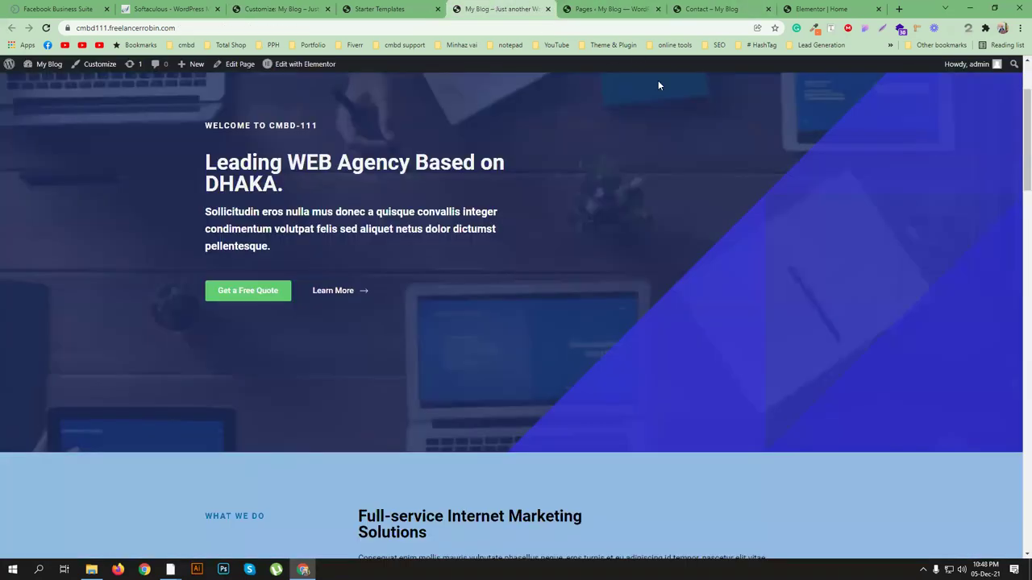
scroll(685, 166, up, 2)
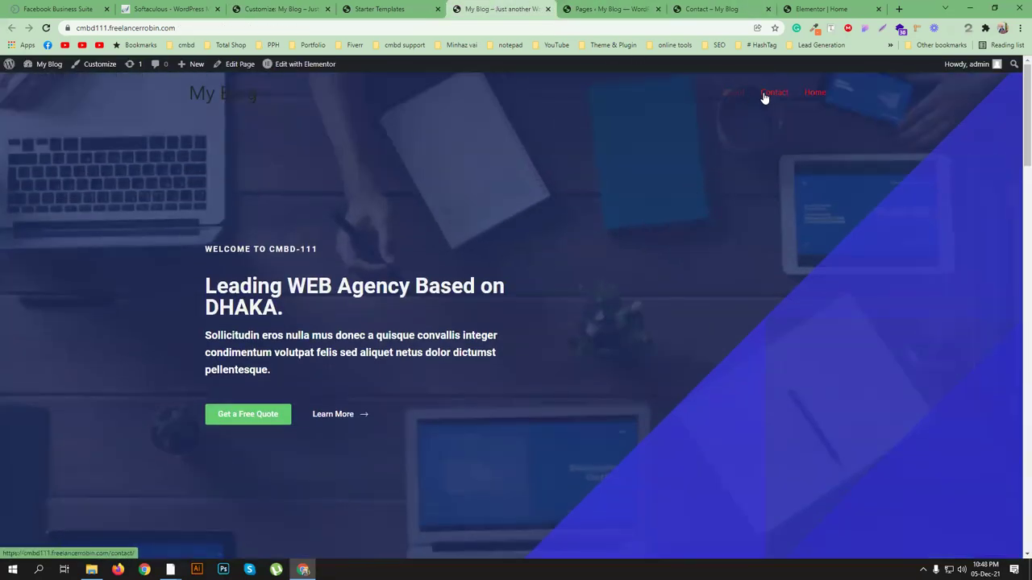
key(ctrl+2)
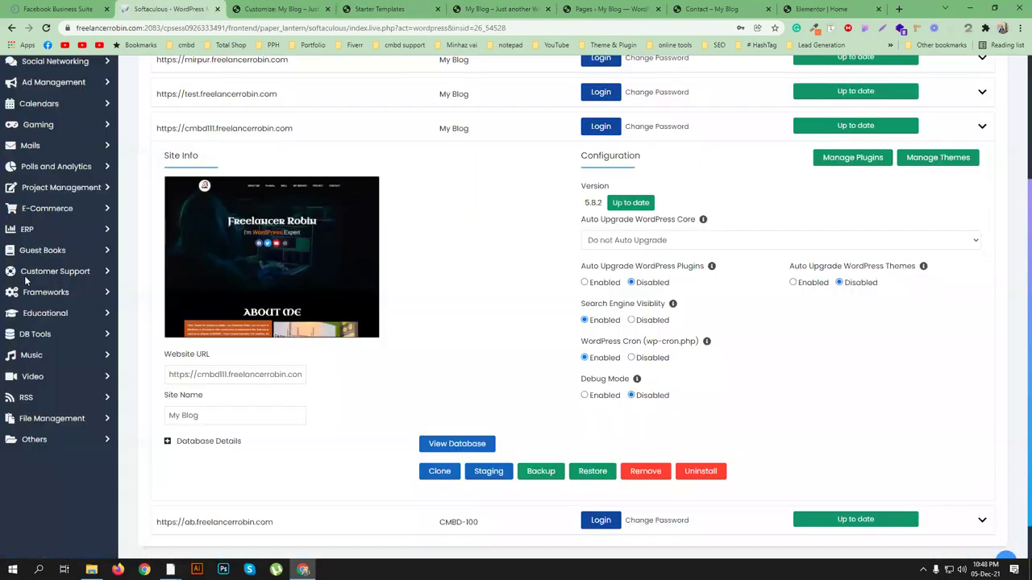
click(274, 9)
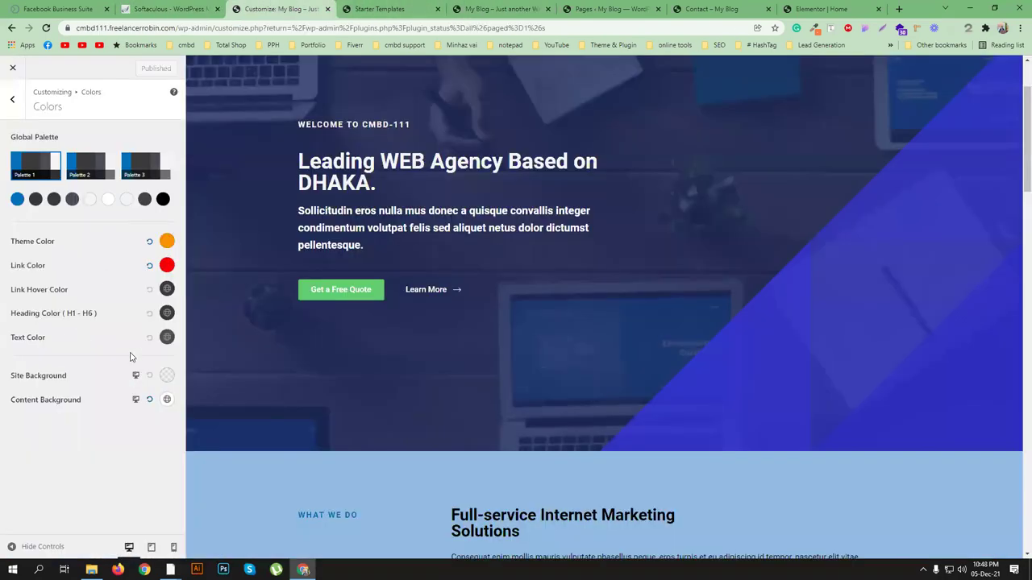
Step: Set the theme's text color to magenta (#ff00d4)
click(167, 338)
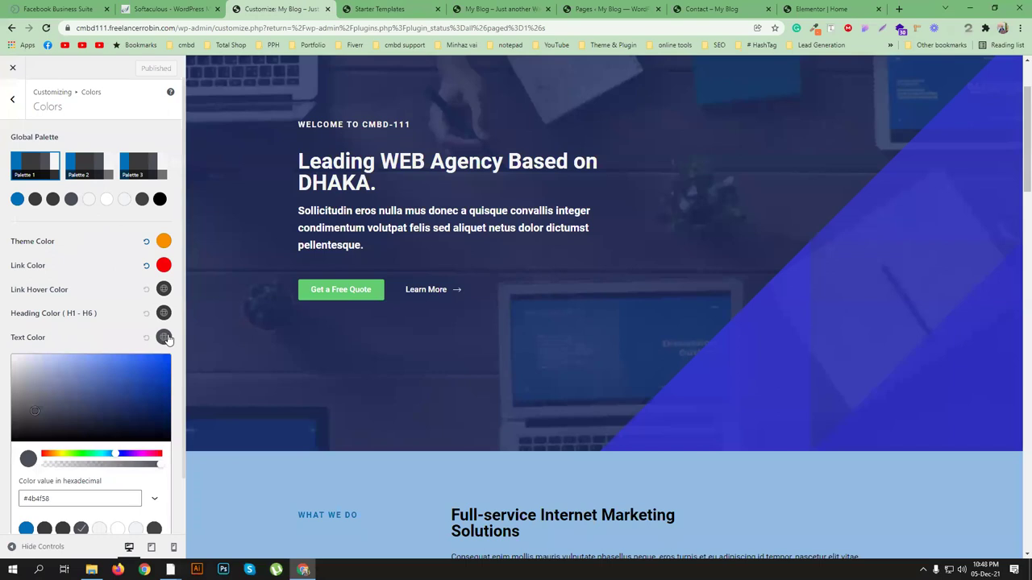
scroll(140, 399, down, 2)
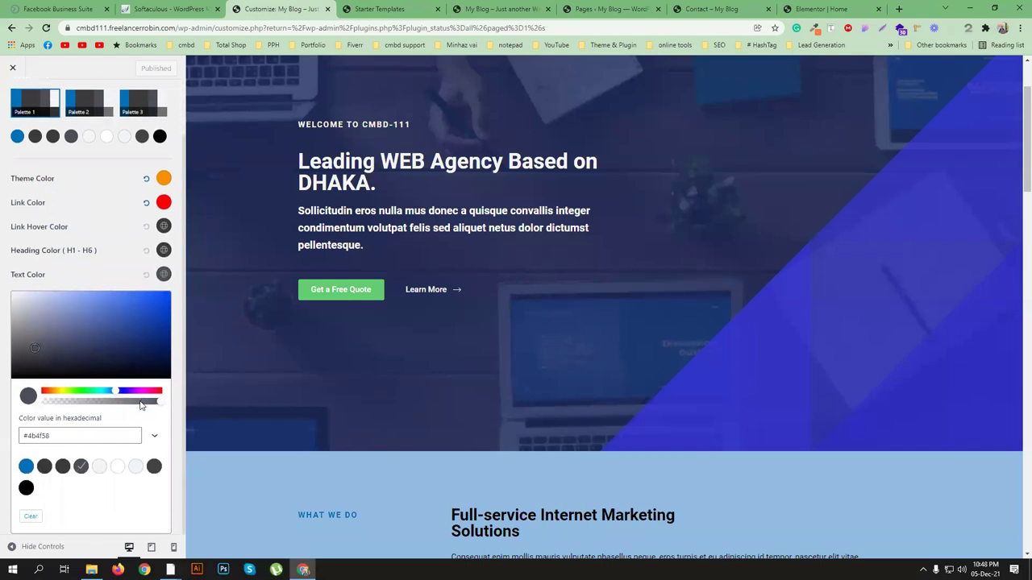
click(143, 392)
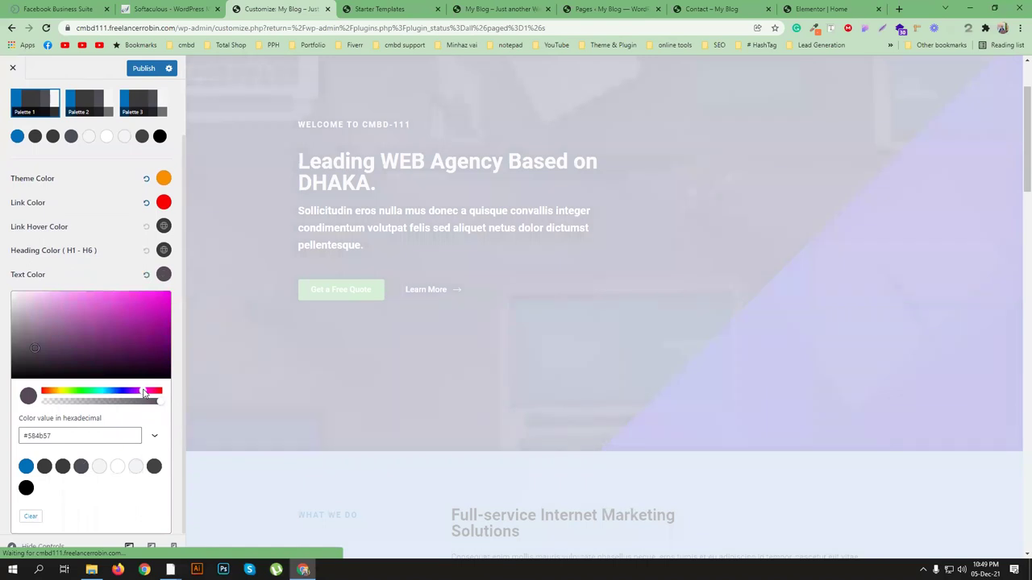
drag(161, 340, 171, 292)
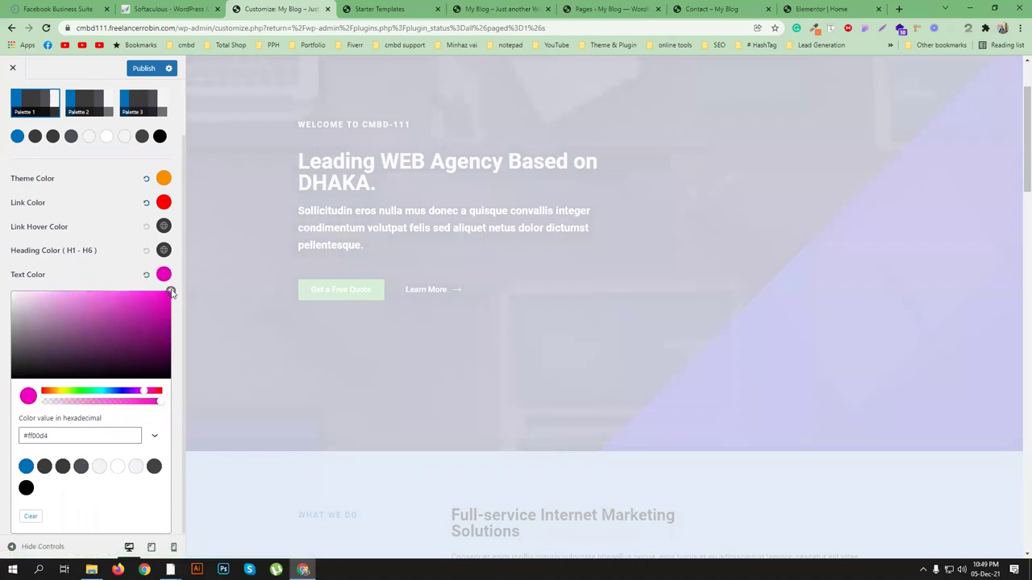
click(111, 276)
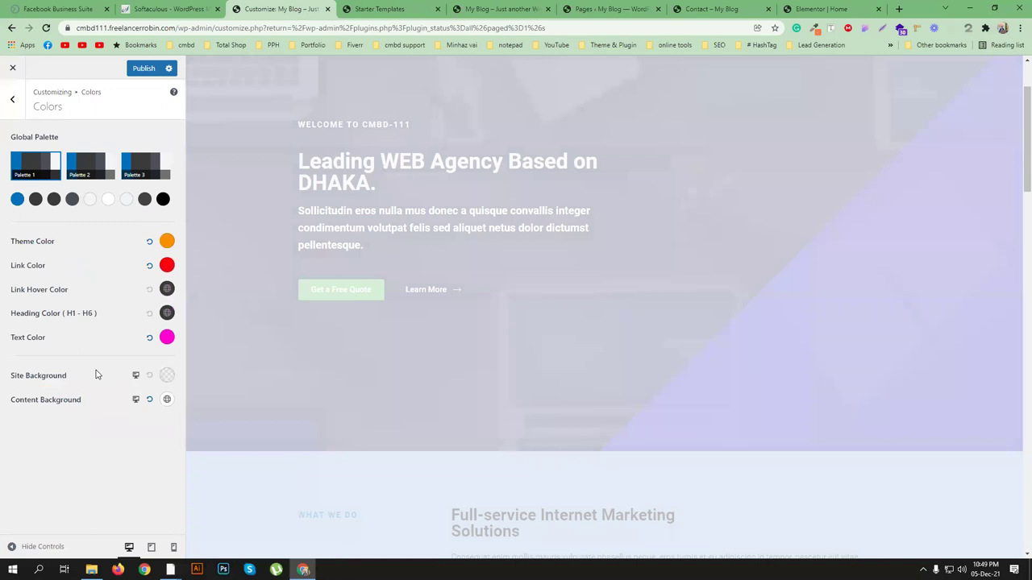
Step: Set the theme's heading color (H1 - H6) to bright green and publish the color changes
click(145, 70)
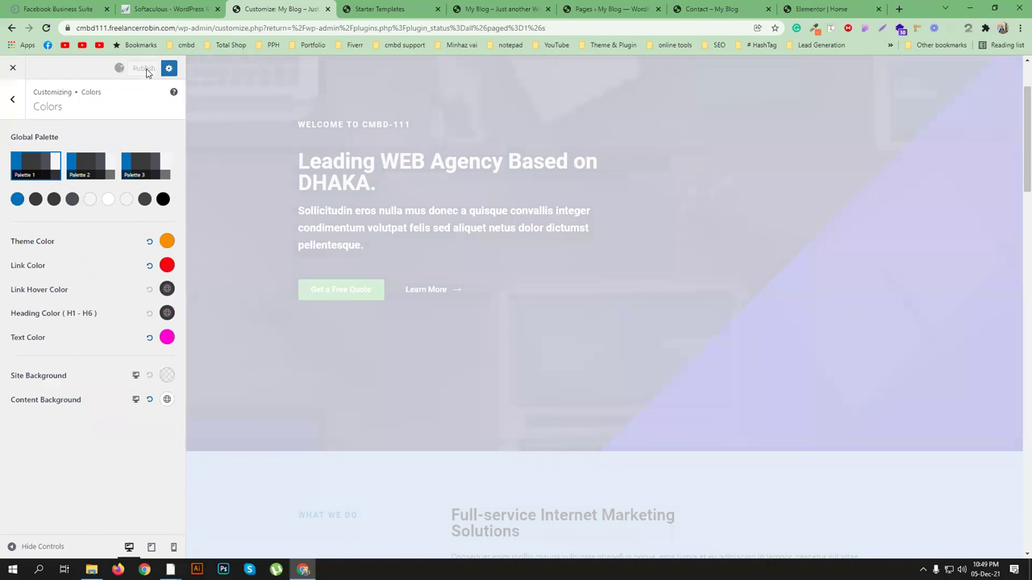
click(166, 314)
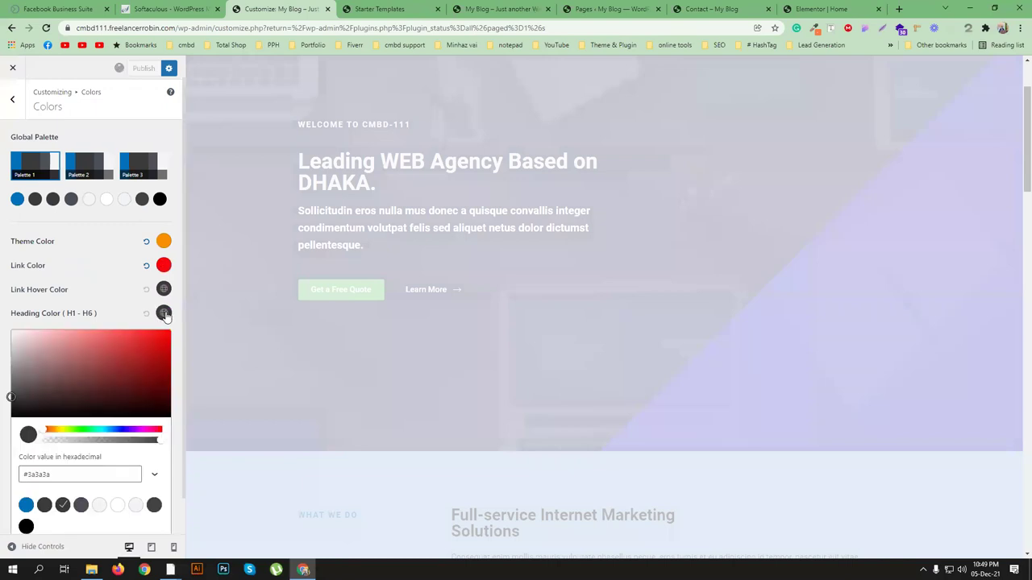
drag(142, 409, 173, 328)
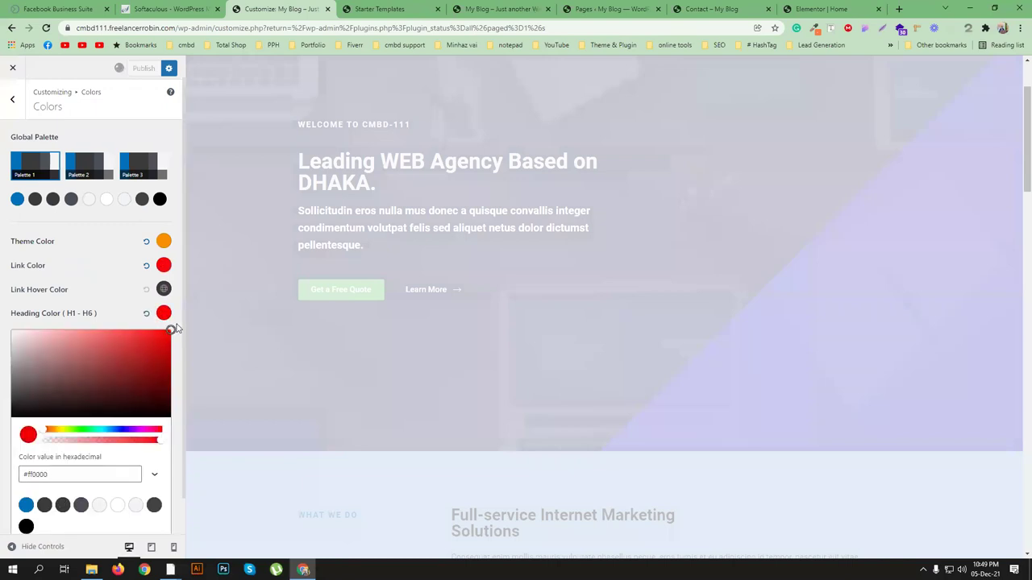
click(177, 326)
click(167, 315)
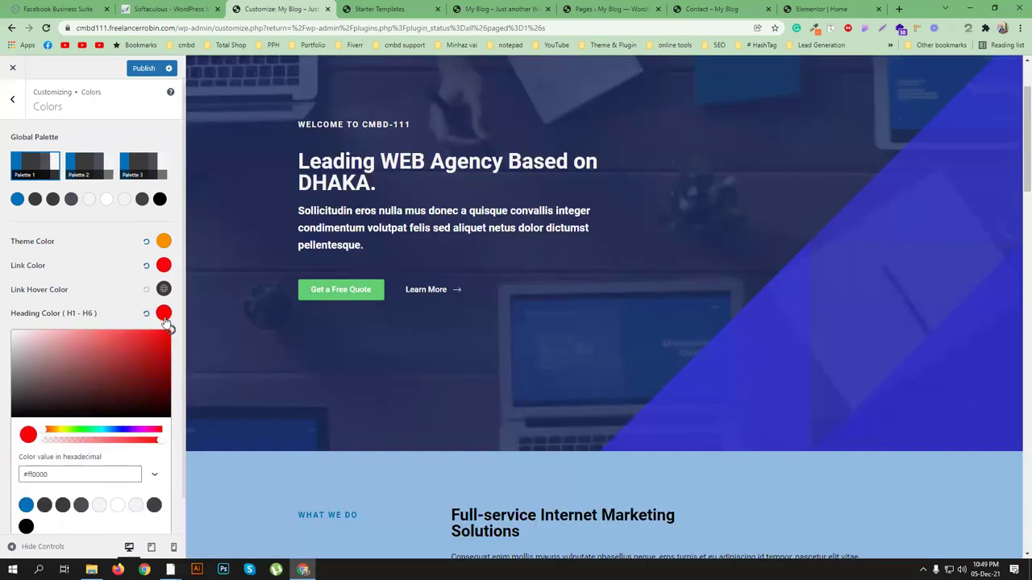
click(87, 433)
drag(167, 345, 173, 328)
click(178, 319)
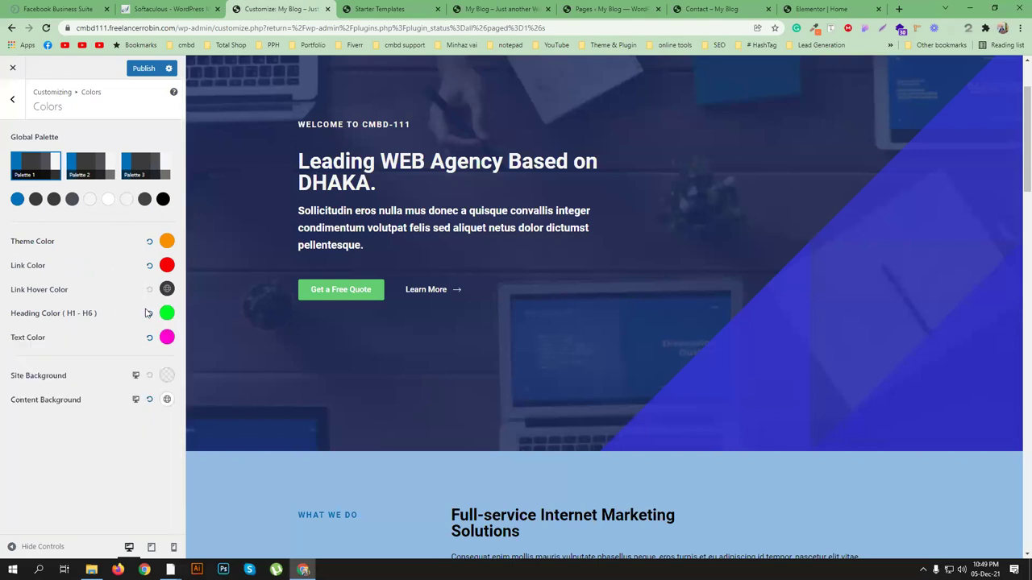
click(144, 68)
Step: Copy the live home page's address and load it in another Chrome profile
scroll(532, 292, down, 3)
scroll(532, 293, down, 1)
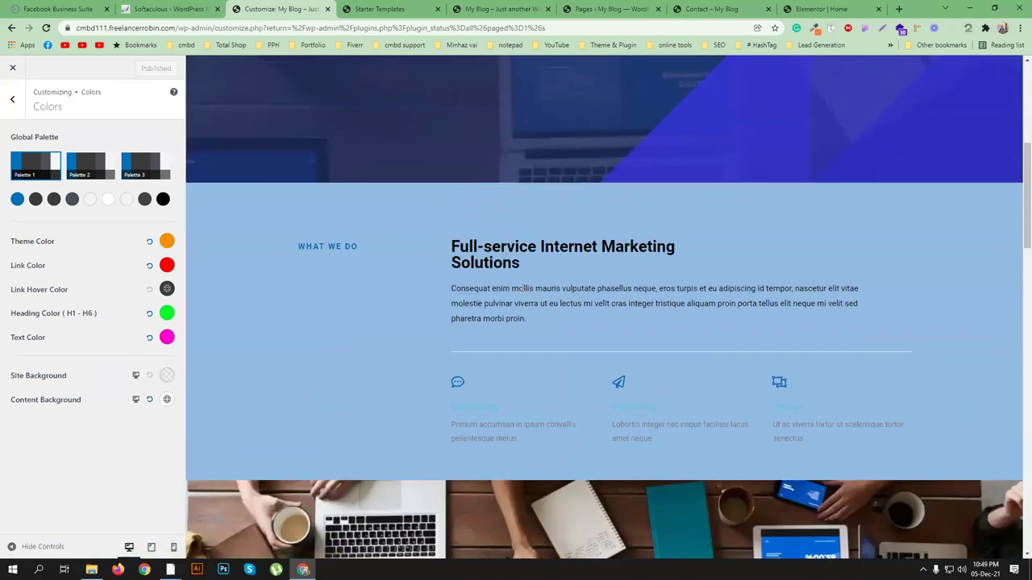
click(483, 9)
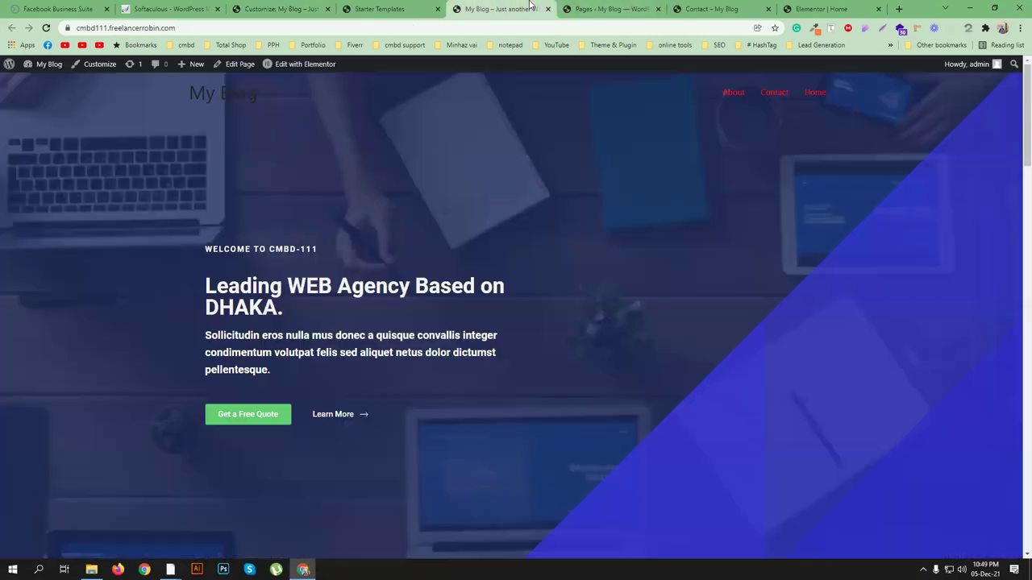
click(167, 27)
key(ctrl+c)
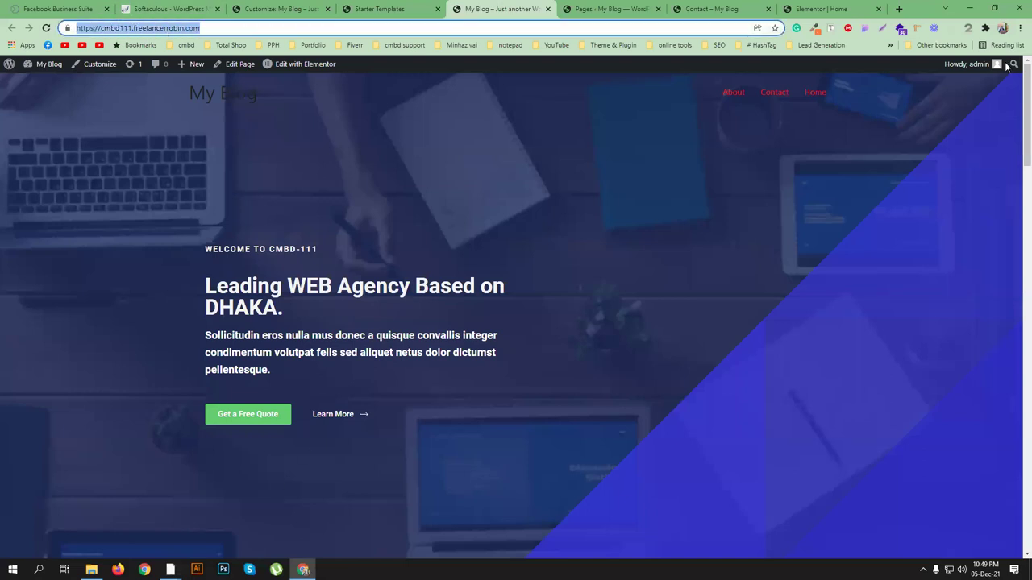
click(1002, 29)
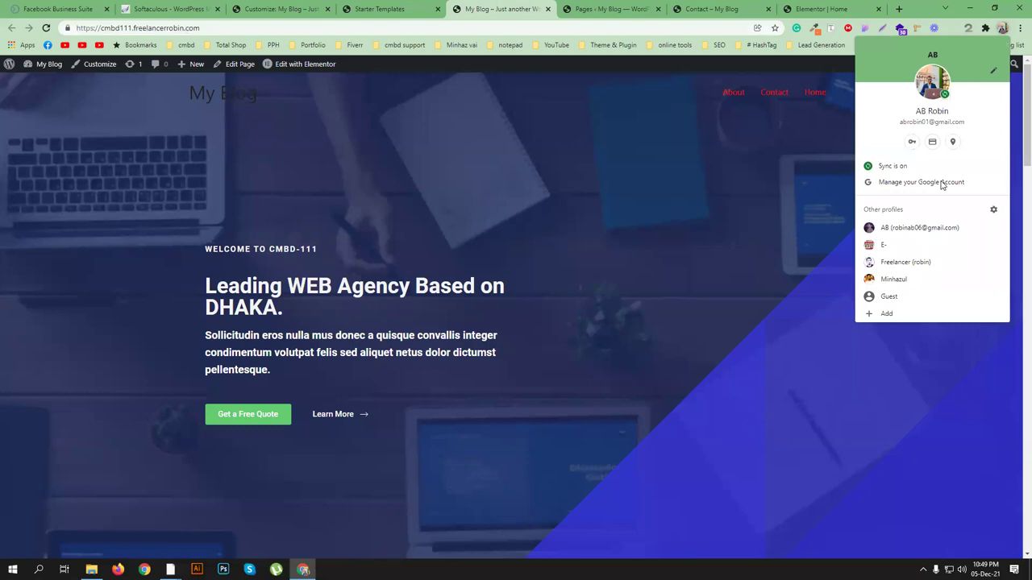
click(909, 229)
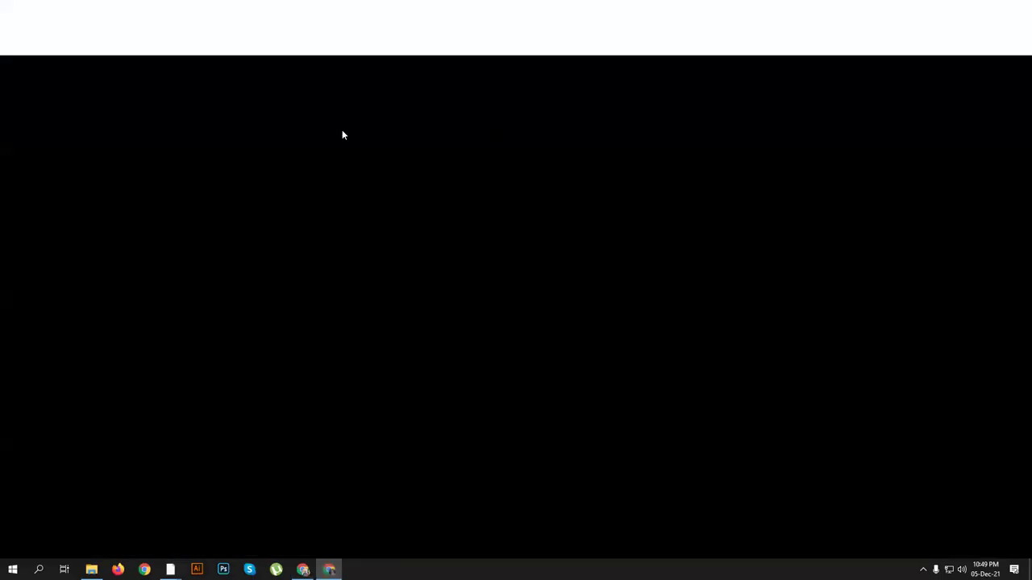
key(ctrl+v)
key(Return)
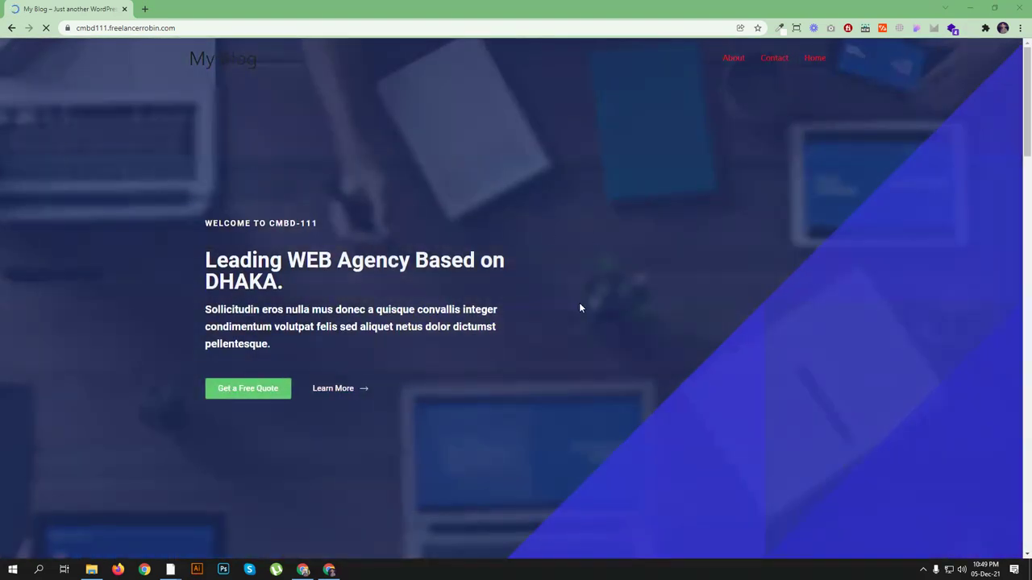
Step: Examine the published home page down to the footer's copyright text for the new colors and return to the hero
scroll(578, 305, down, 15)
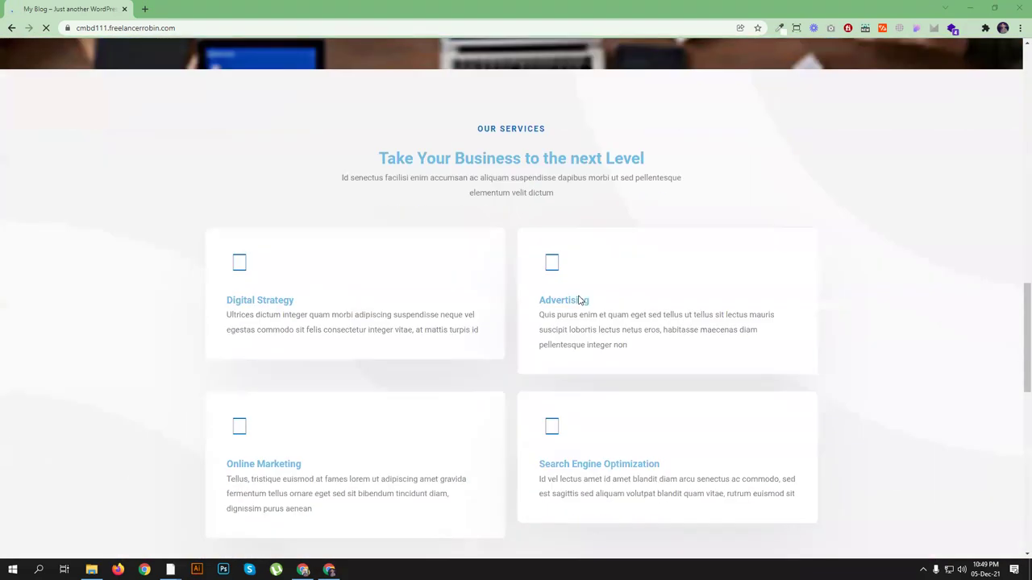
scroll(579, 299, down, 9)
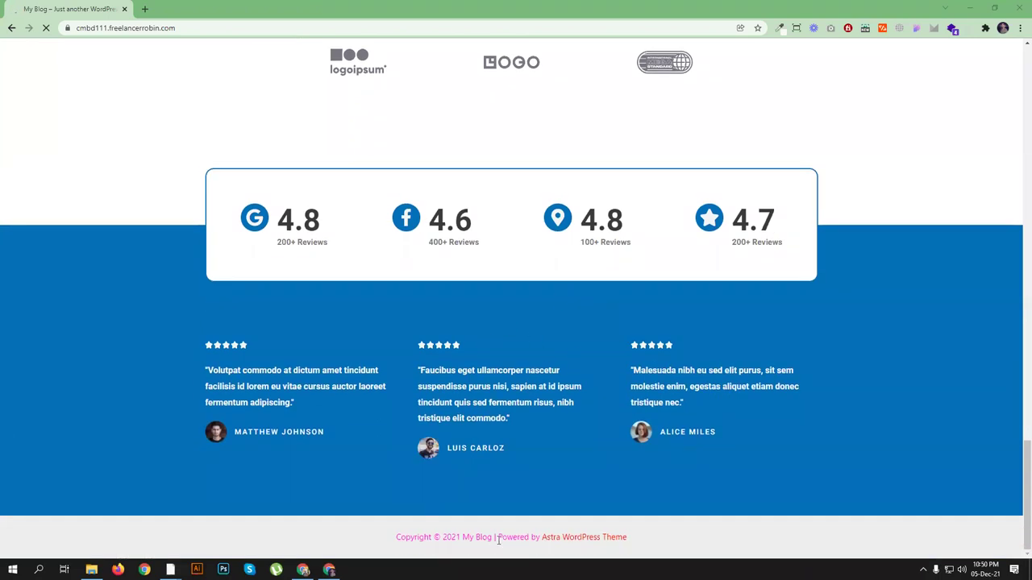
drag(398, 537, 518, 536)
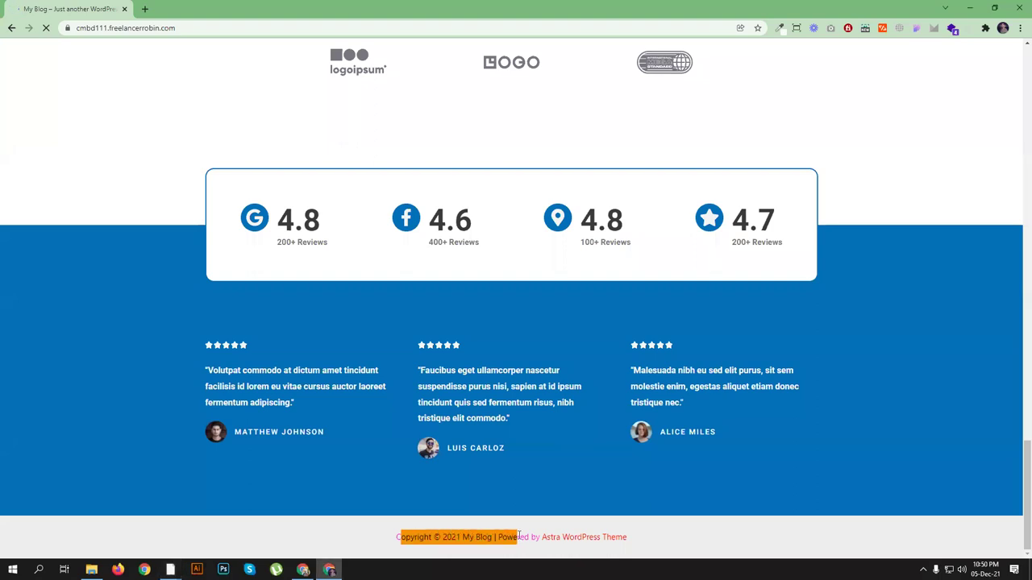
click(502, 533)
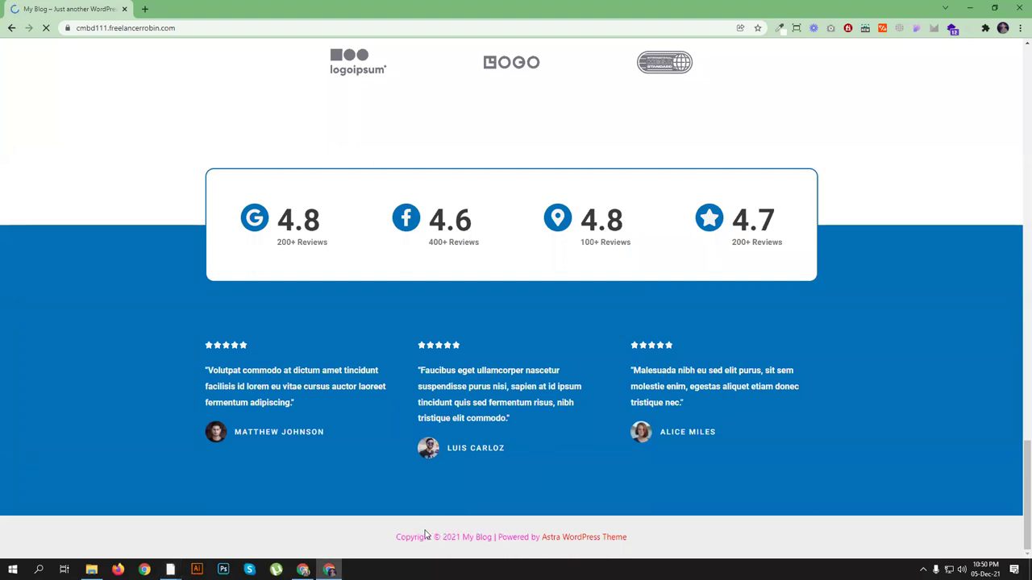
drag(398, 537, 541, 537)
click(386, 529)
scroll(506, 456, up, 1)
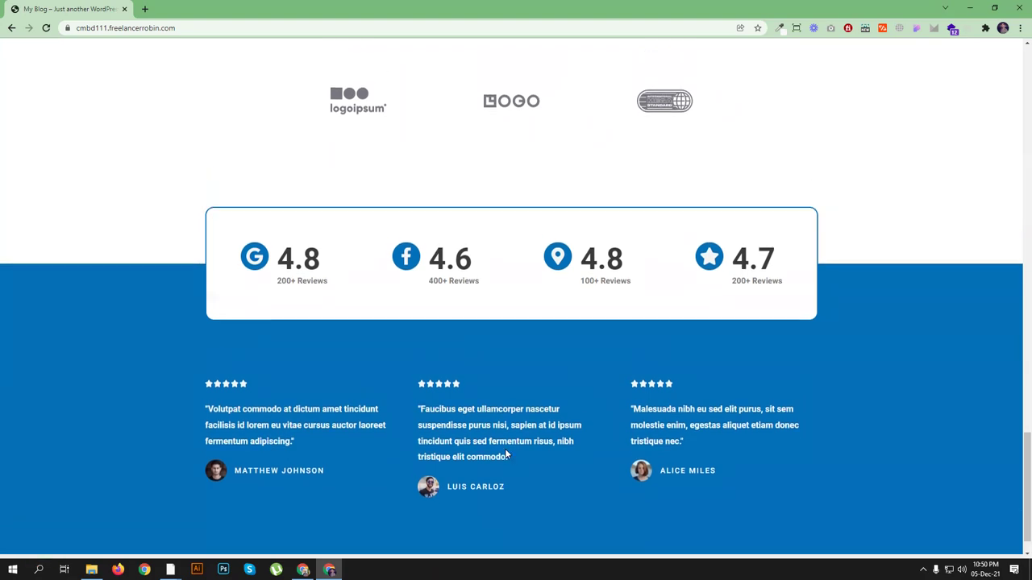
scroll(505, 455, up, 20)
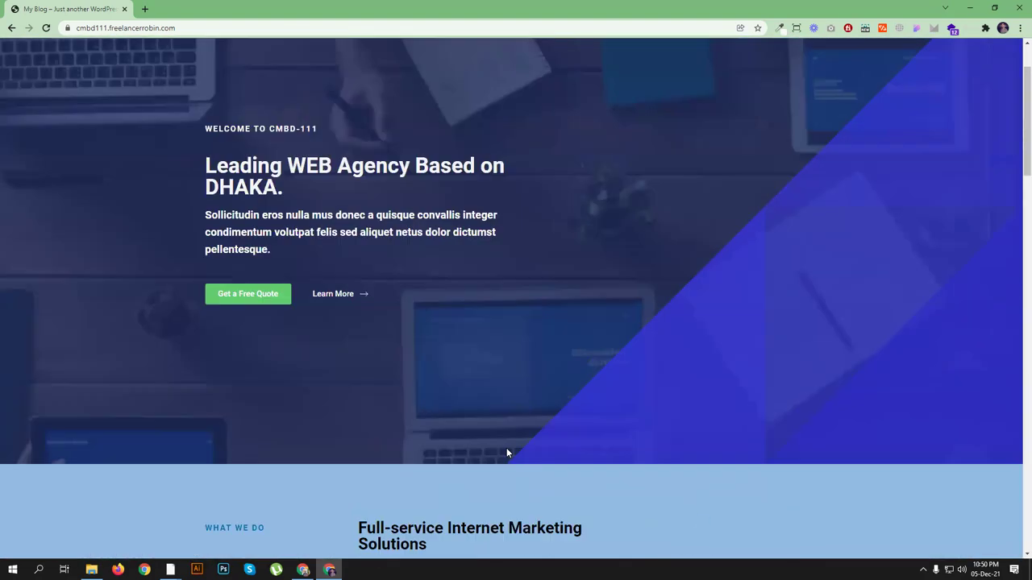
scroll(506, 453, up, 2)
Step: Open the site's Contact page and check how the theme colors apply there
click(774, 58)
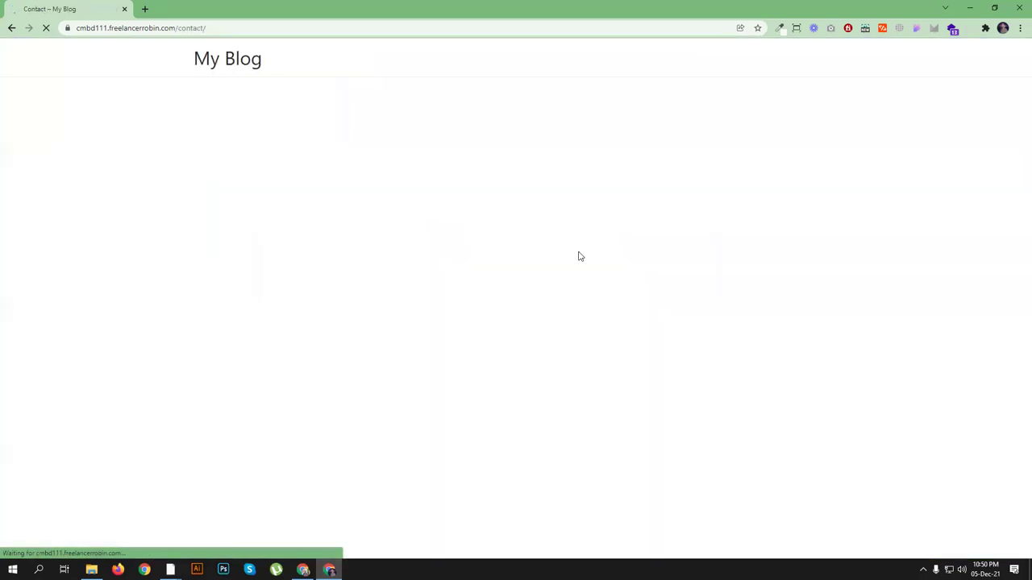
scroll(443, 290, down, 1)
scroll(443, 290, up, 1)
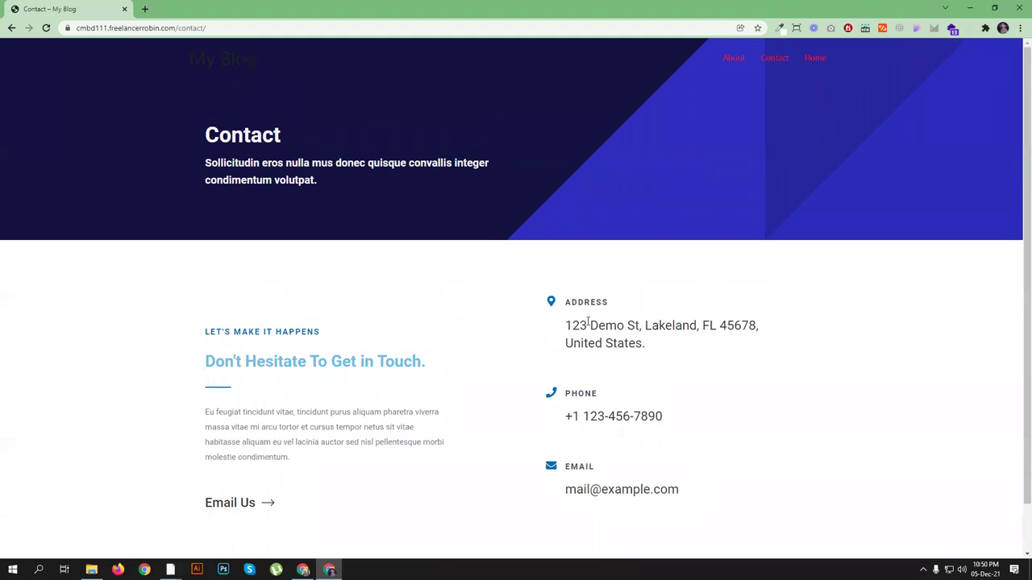
Step: Return to the Customizer in the original browser window and open the global Container settings
key(alt+Tab)
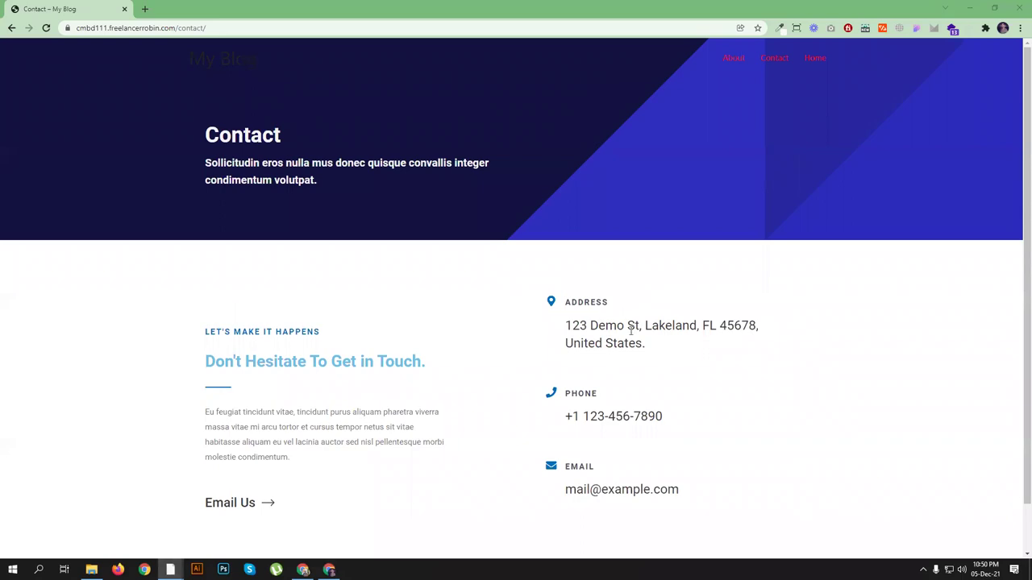
click(303, 570)
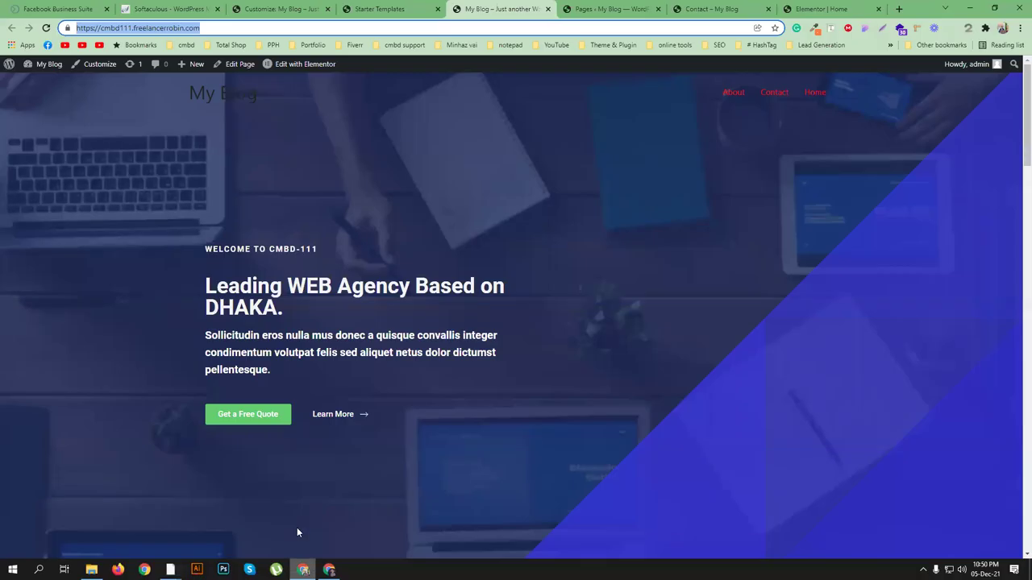
click(234, 7)
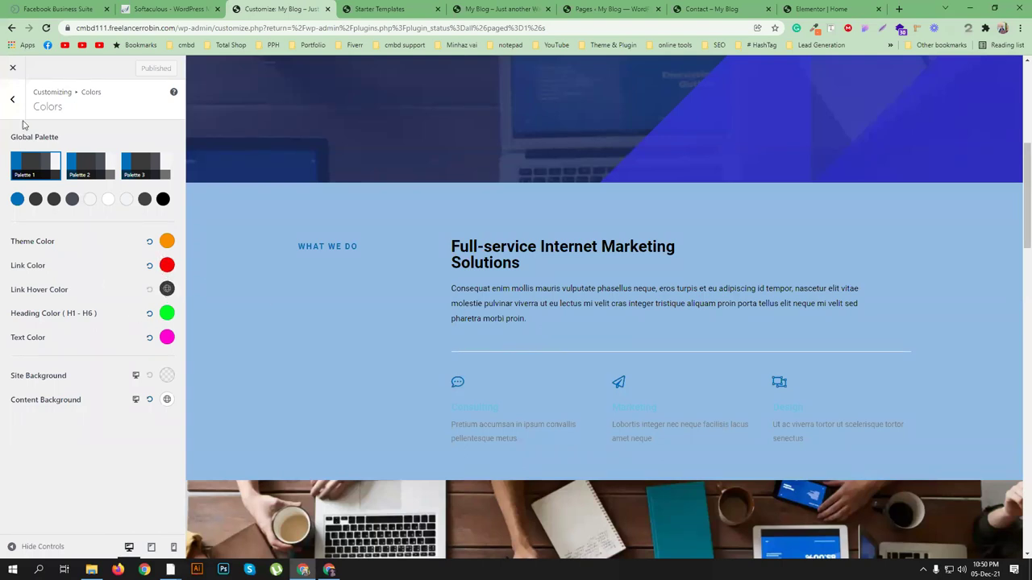
click(8, 97)
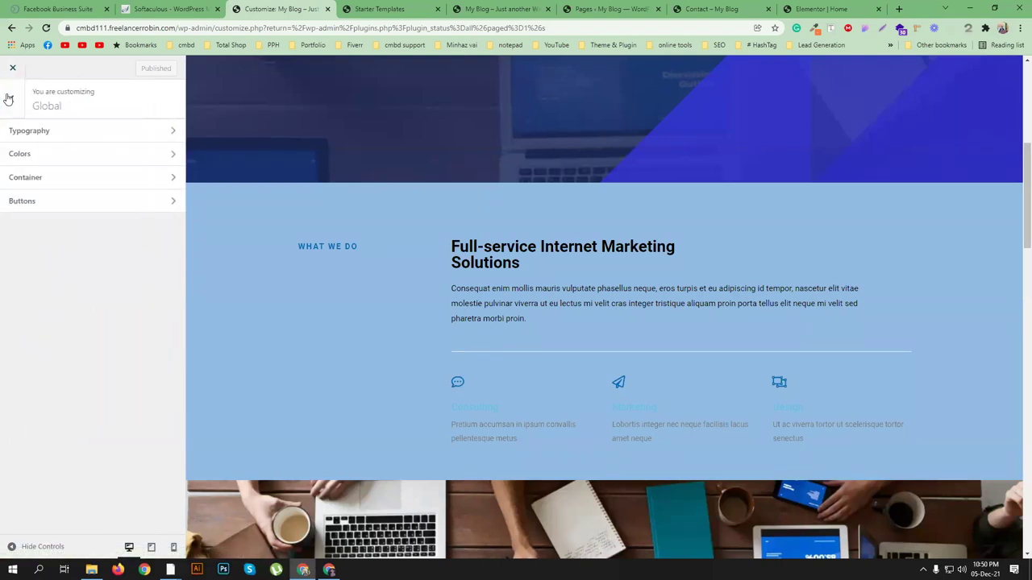
click(115, 179)
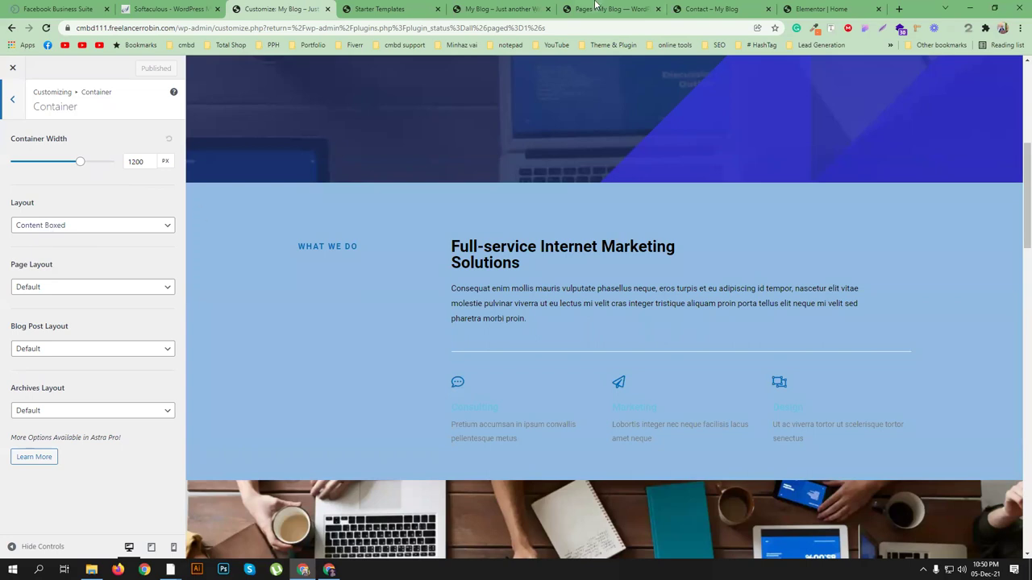
Step: Look over the section widths on the live home page down to Our Services, then return to the Container settings
click(518, 8)
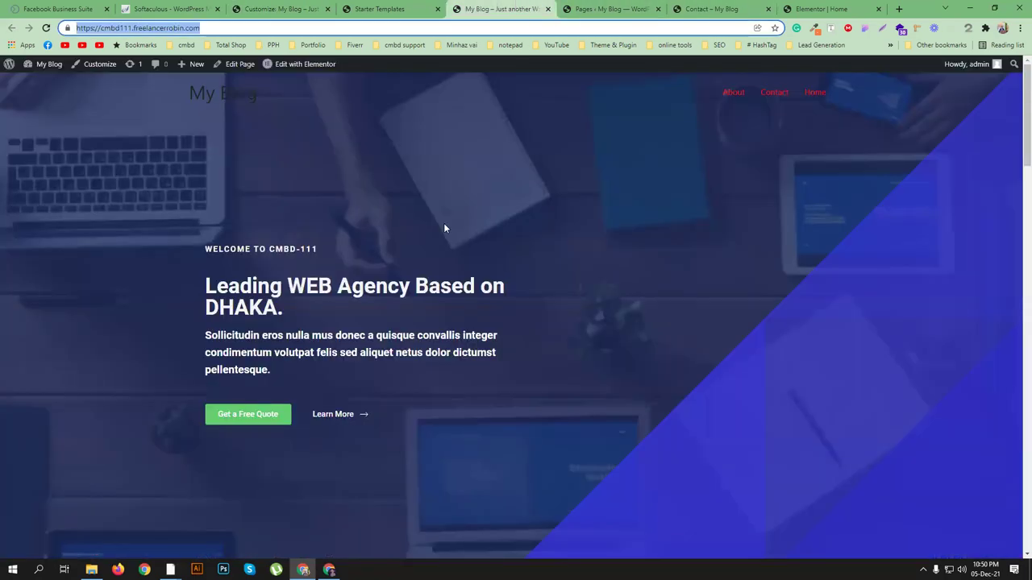
scroll(444, 222, down, 5)
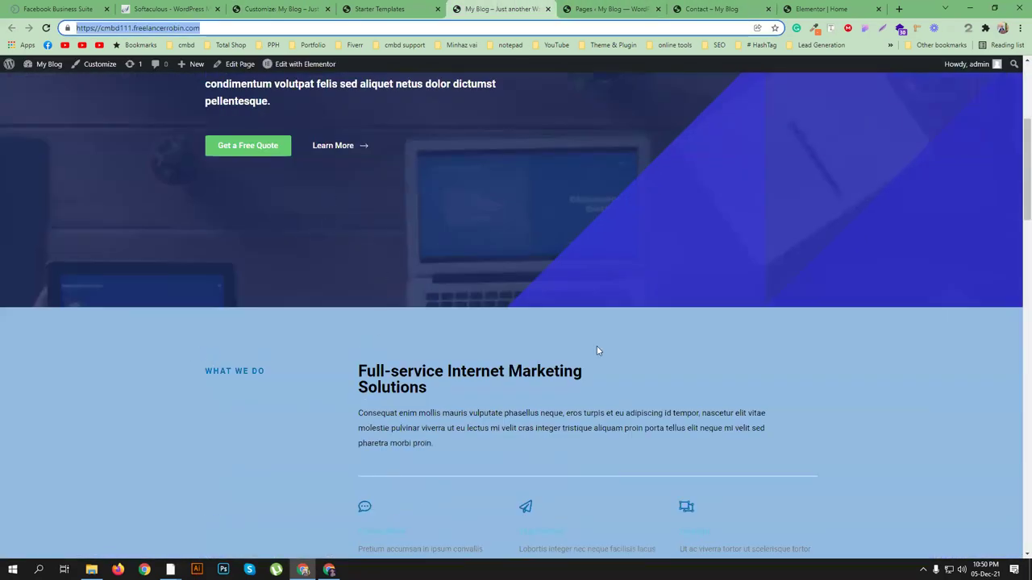
scroll(595, 374, down, 6)
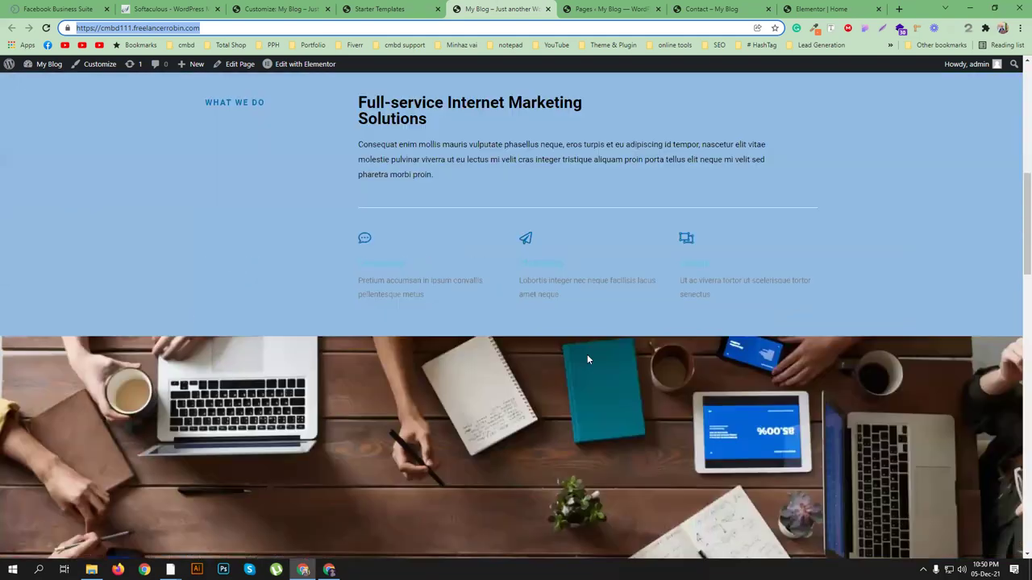
scroll(442, 397, down, 2)
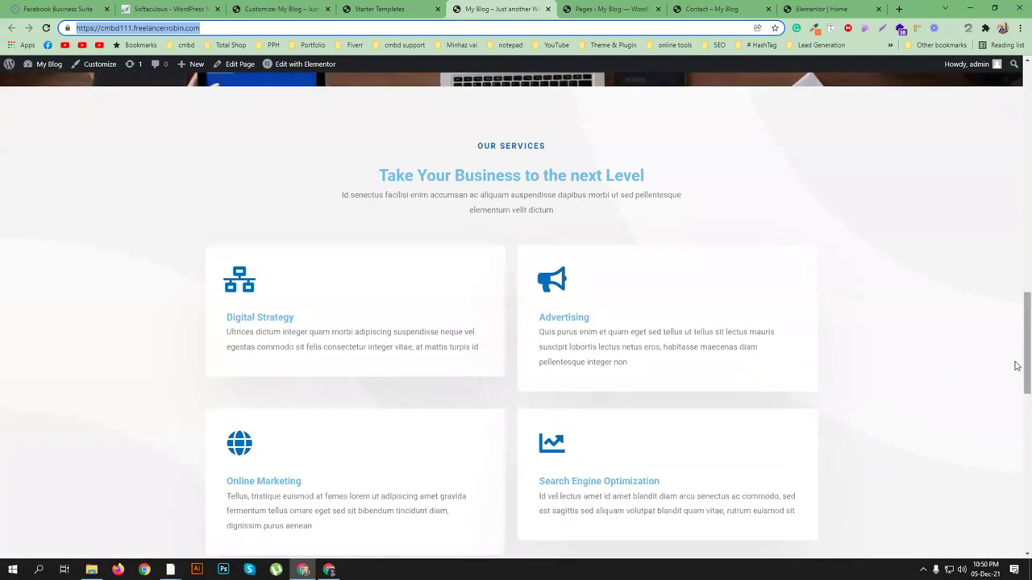
click(278, 9)
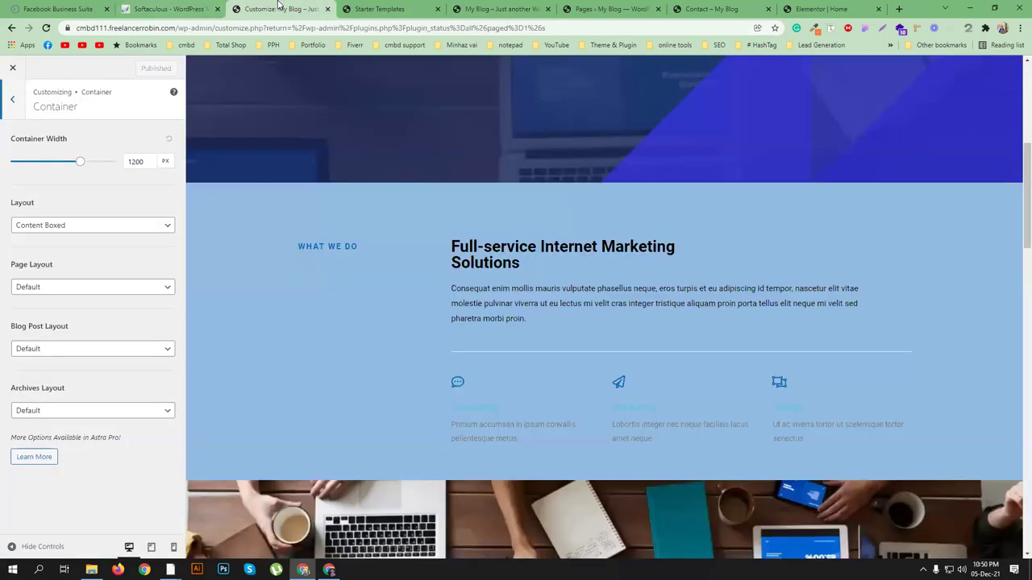
Step: Review the Container's Page Layout choices and compare them with the Home page's layout setting in Elementor
click(58, 287)
click(86, 274)
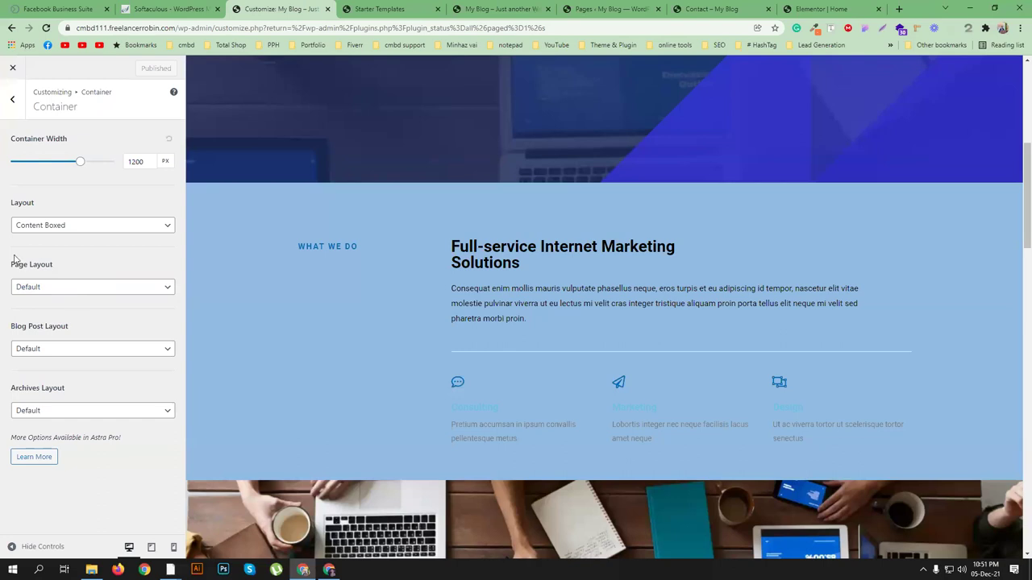
click(593, 9)
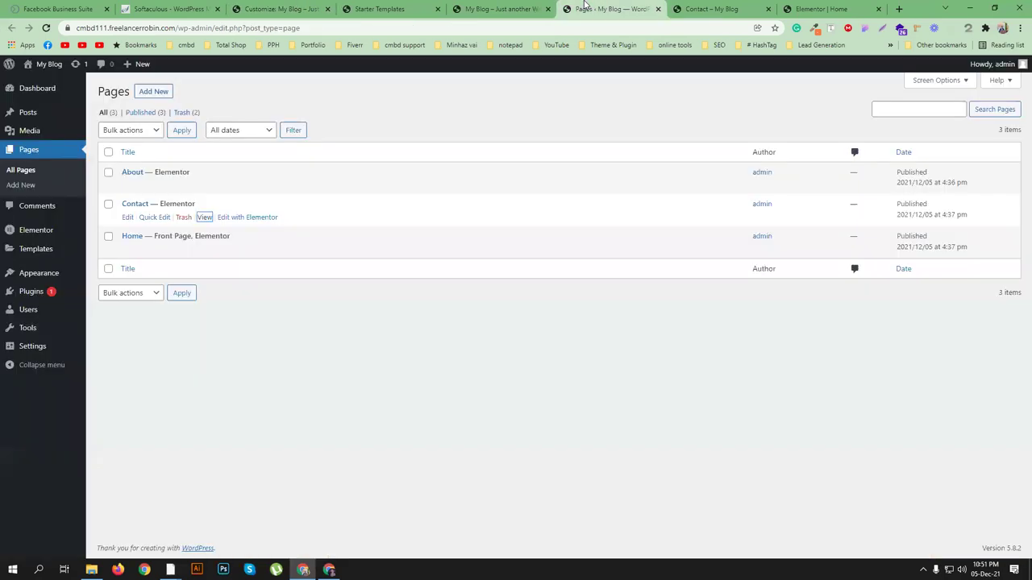
click(707, 9)
click(500, 9)
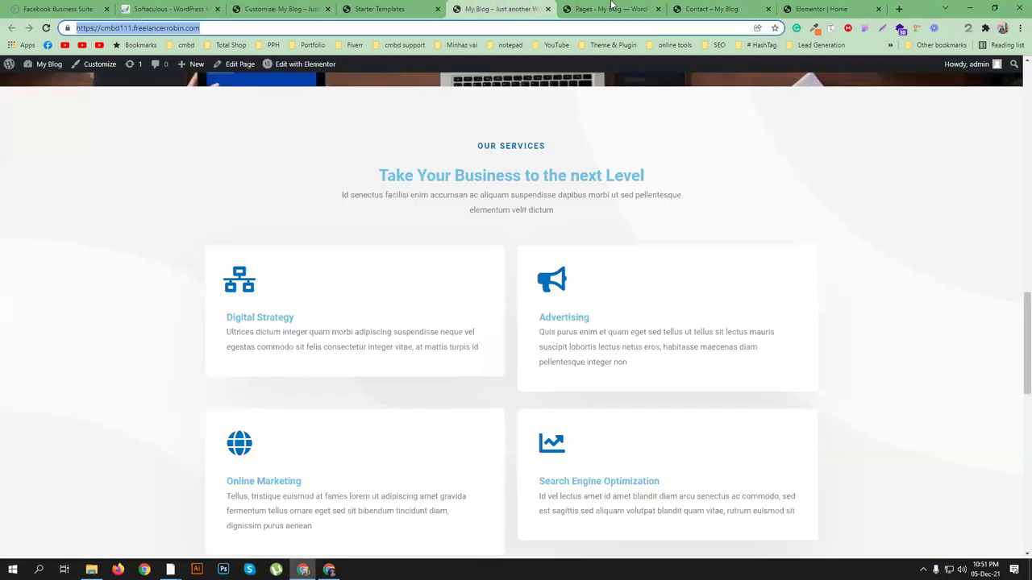
click(818, 9)
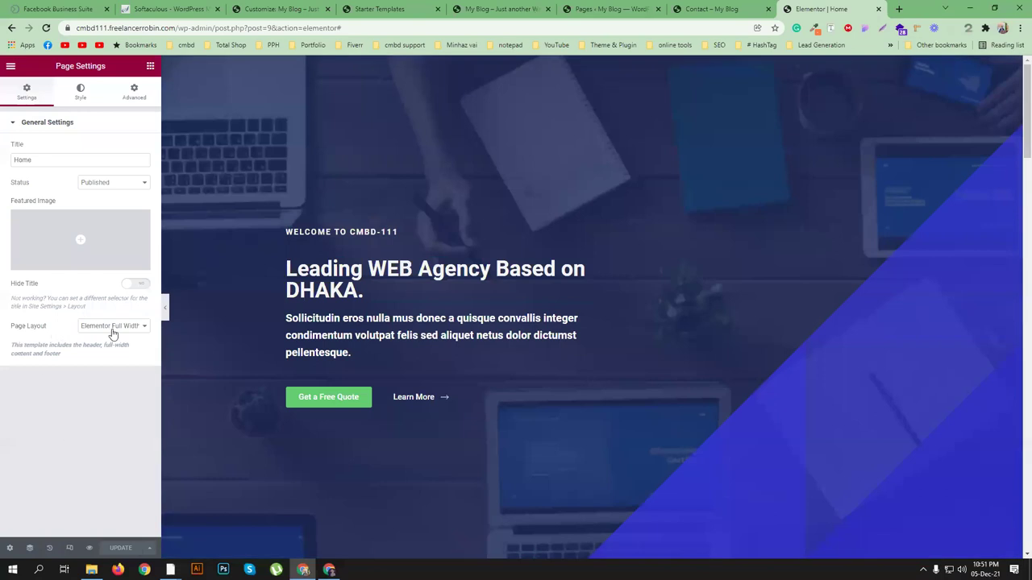
click(282, 9)
Step: Open the theme's global Buttons settings and look through the home page preview
click(12, 98)
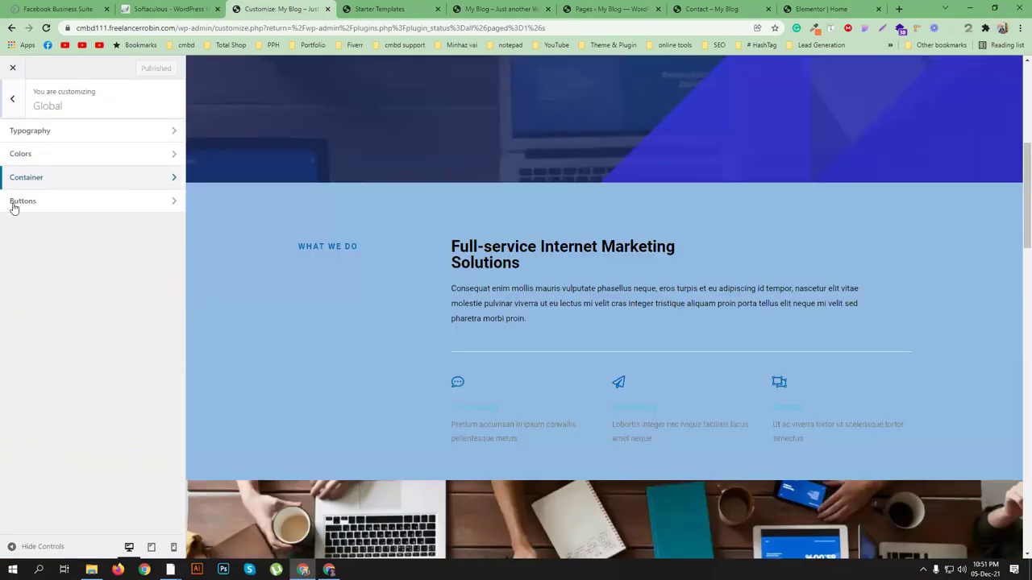
click(71, 209)
scroll(534, 312, down, 4)
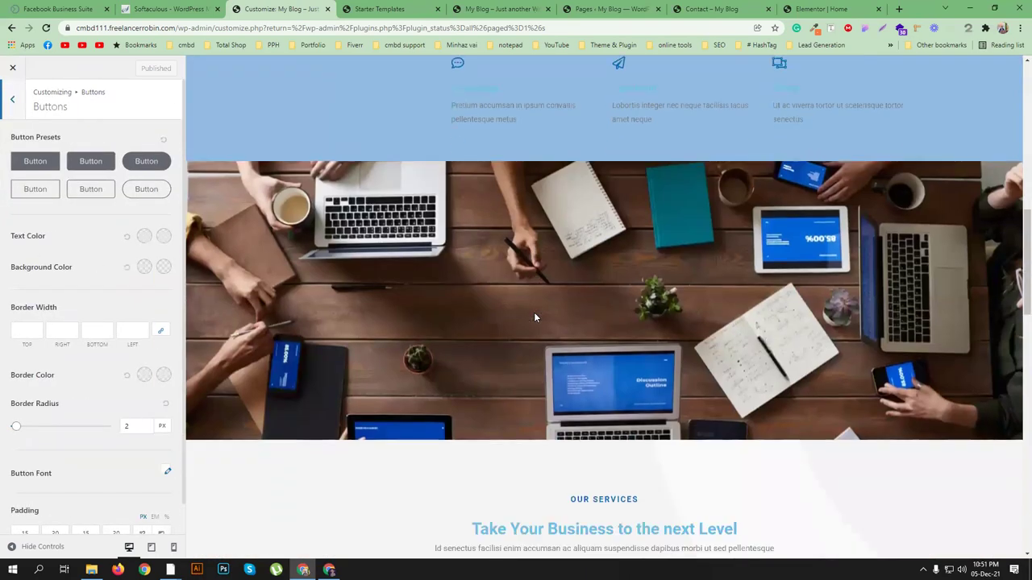
Step: Apply the filled pill-shaped button preset and set the buttons' normal text color to white
scroll(533, 316, down, 5)
scroll(487, 315, up, 11)
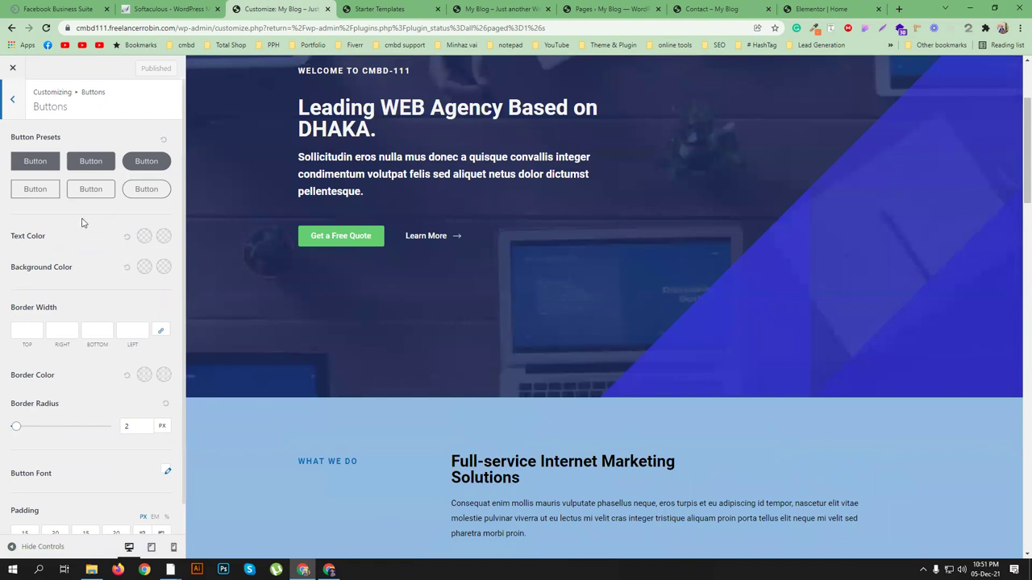
click(146, 162)
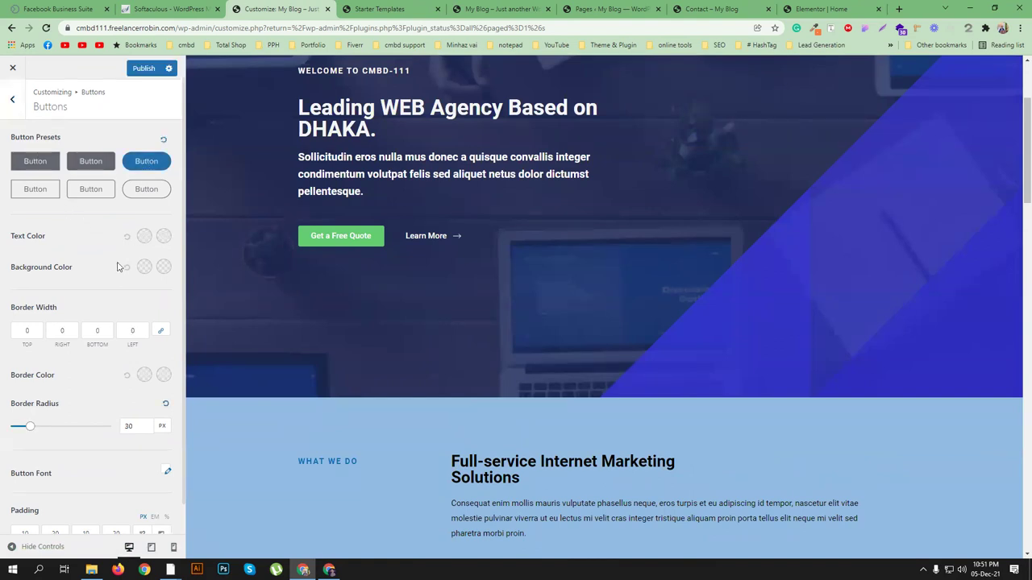
click(37, 269)
drag(38, 269, 4, 241)
click(99, 228)
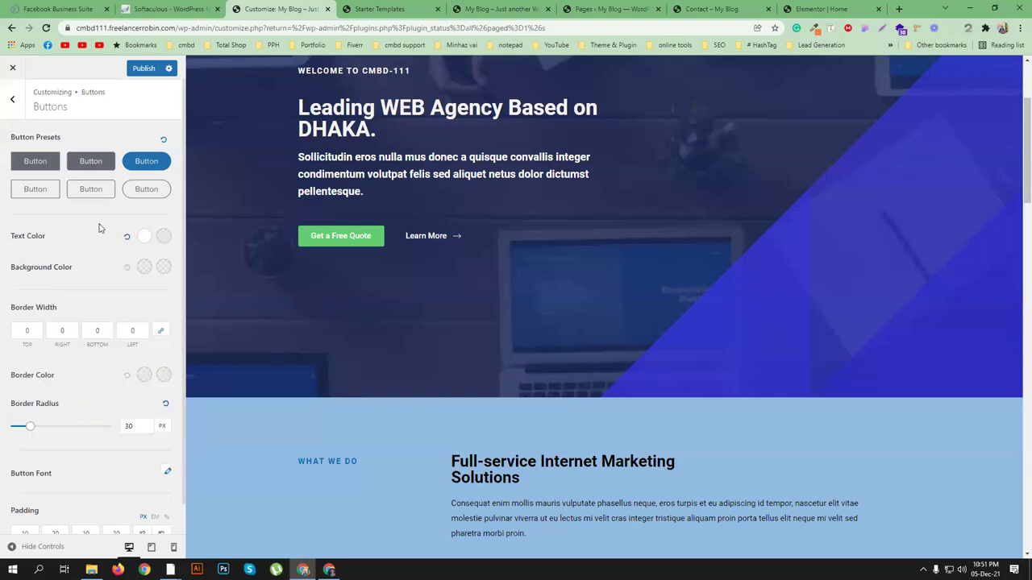
Step: Set the buttons' normal background color to bright red
click(144, 267)
drag(148, 318, 169, 282)
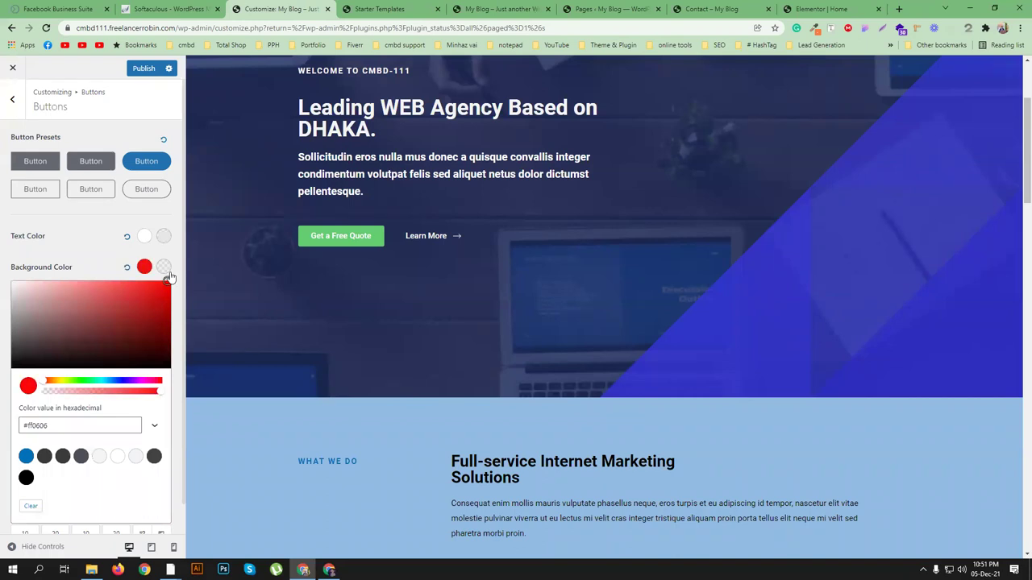
click(113, 264)
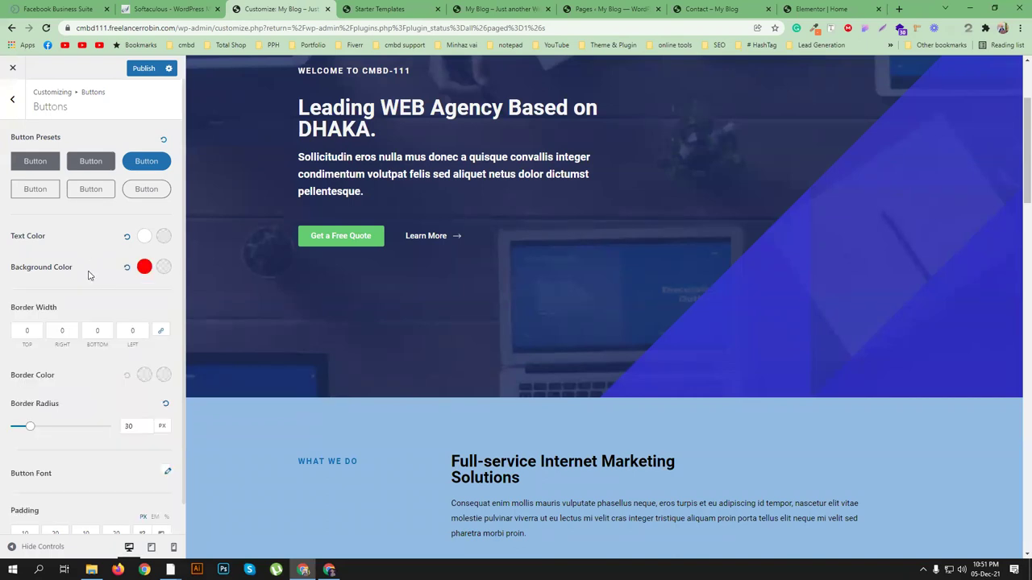
scroll(87, 272, down, 1)
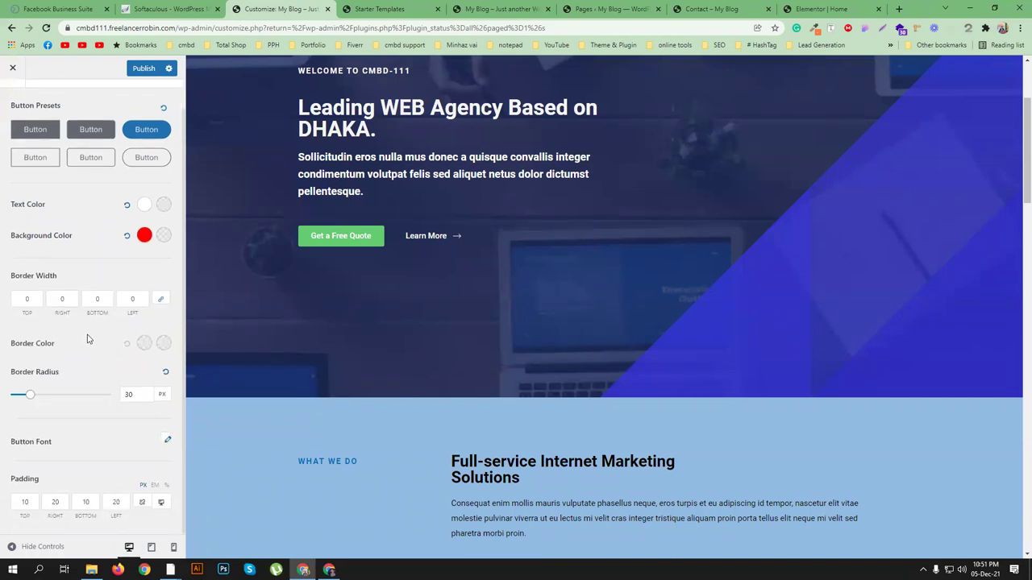
scroll(88, 354, up, 1)
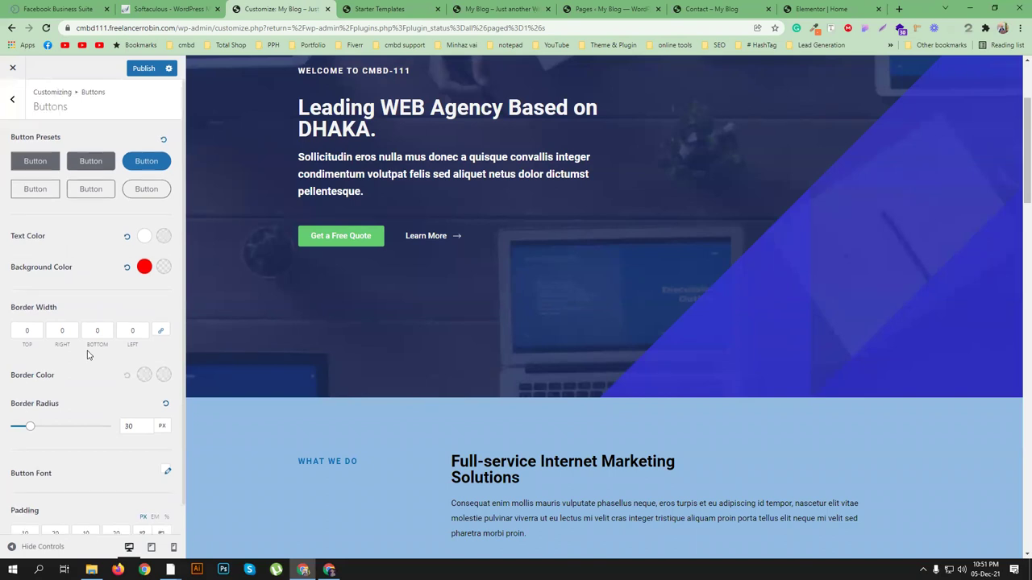
Step: Set the buttons' hover text color to white and their hover background color to bright red
click(163, 236)
click(27, 269)
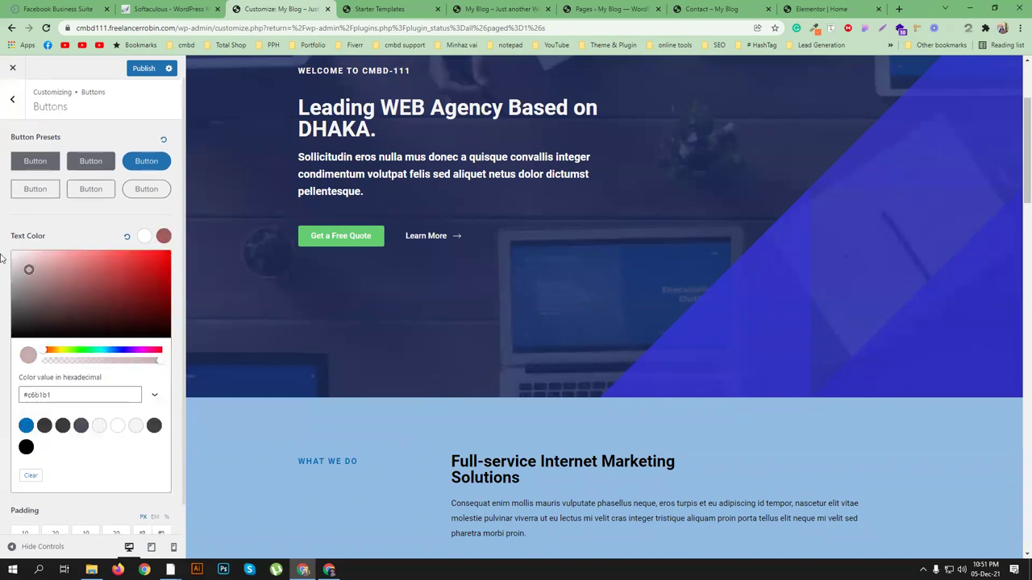
click(89, 229)
click(164, 267)
click(169, 282)
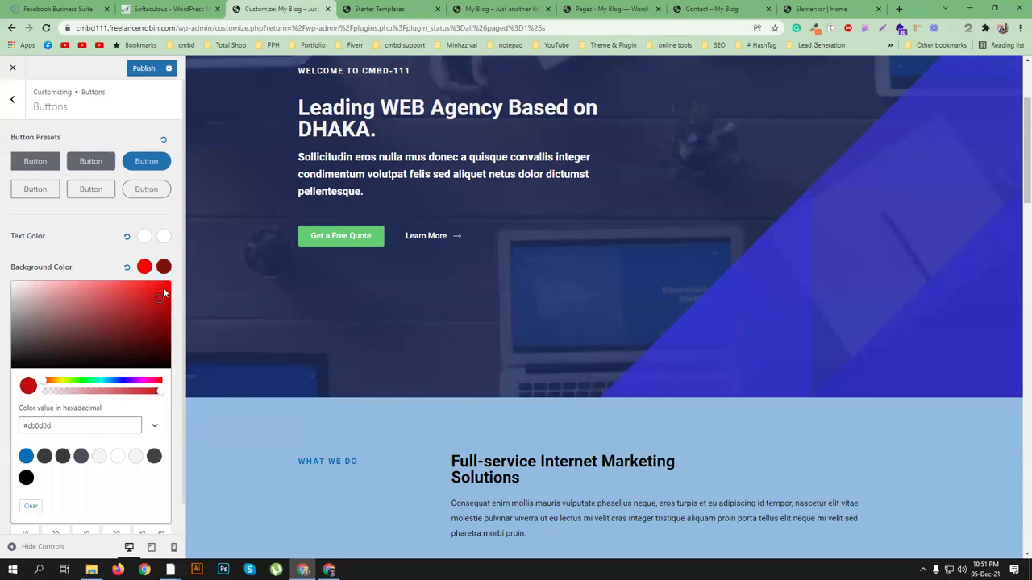
click(91, 247)
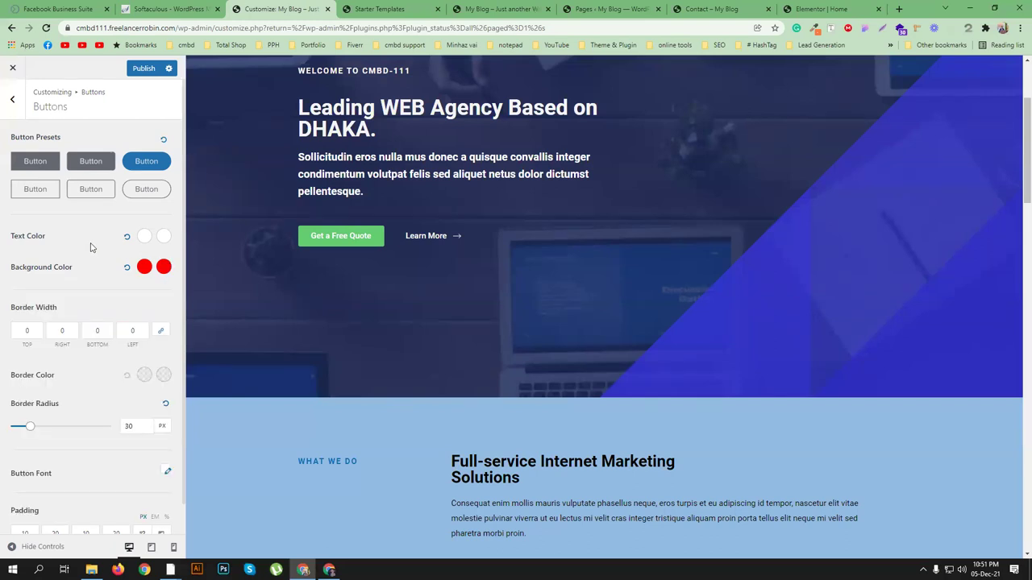
Step: Give the buttons a border width of 2 on all sides with black normal and hover border colors, and publish
click(25, 331)
click(144, 374)
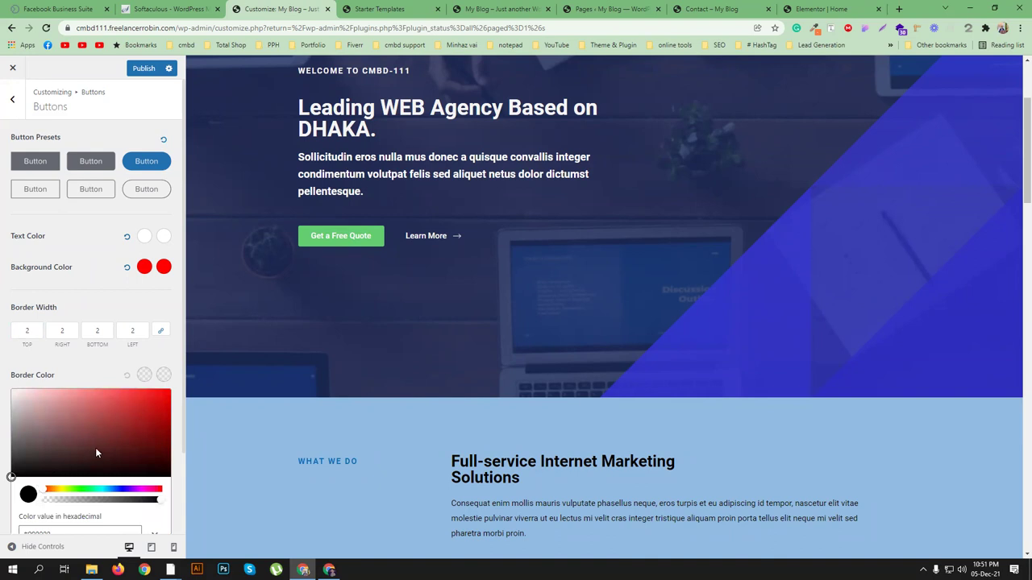
click(155, 465)
click(179, 479)
click(164, 375)
click(179, 505)
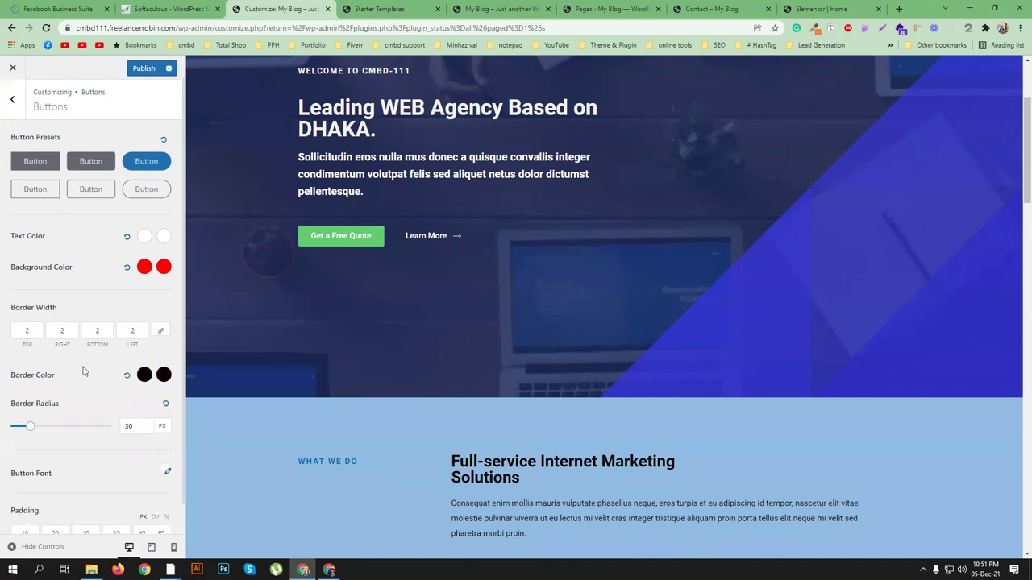
click(141, 69)
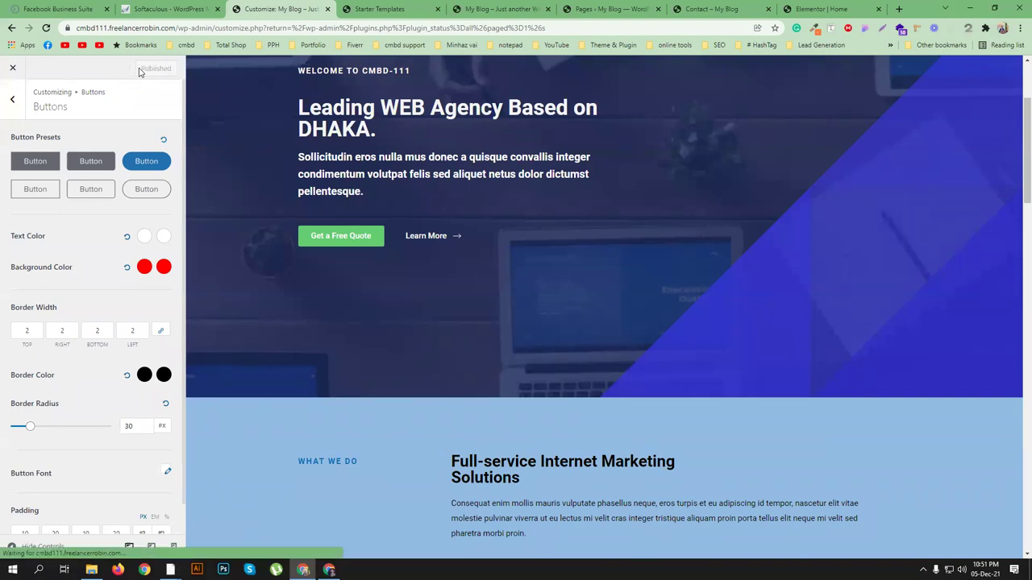
Step: Reload the Customizer and check the buttons on the live Contact and home pages
click(46, 27)
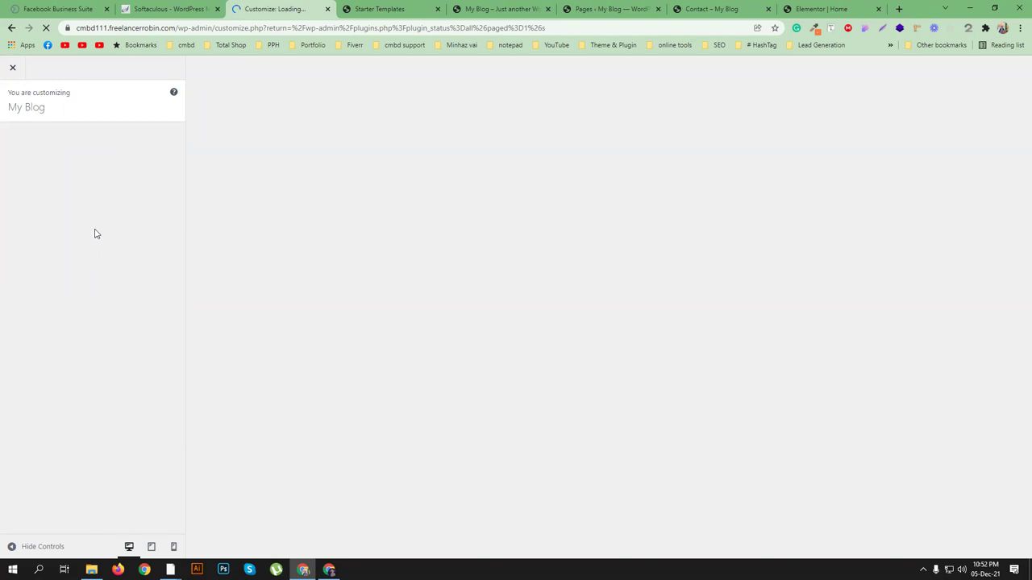
mouse_move(329, 570)
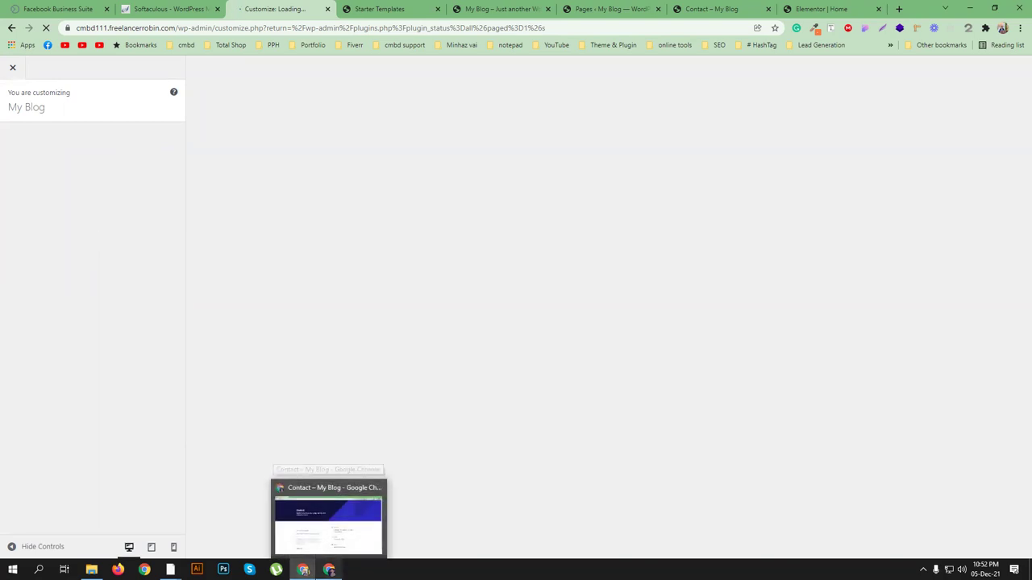
click(612, 9)
click(714, 9)
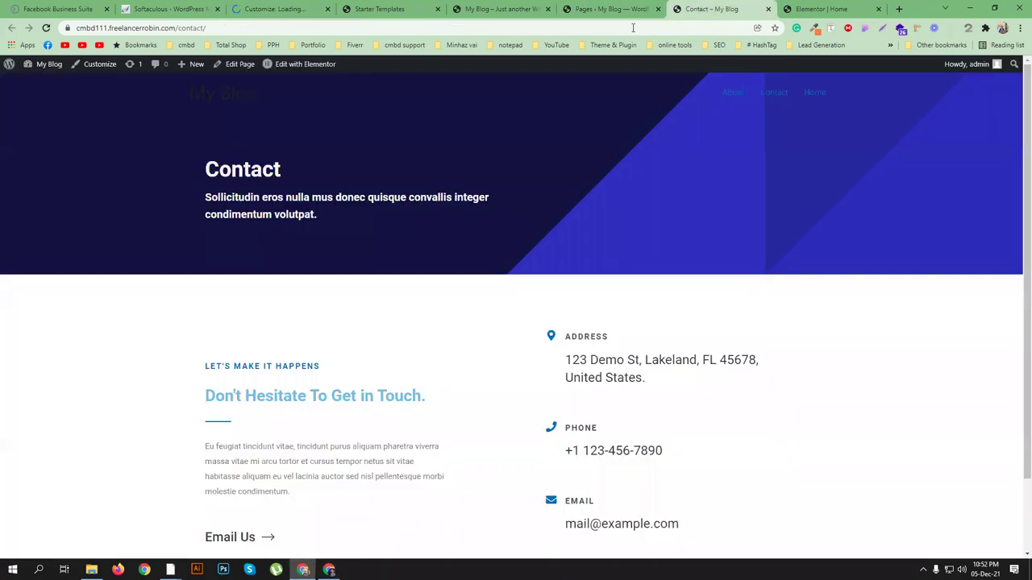
click(46, 27)
scroll(401, 228, down, 1)
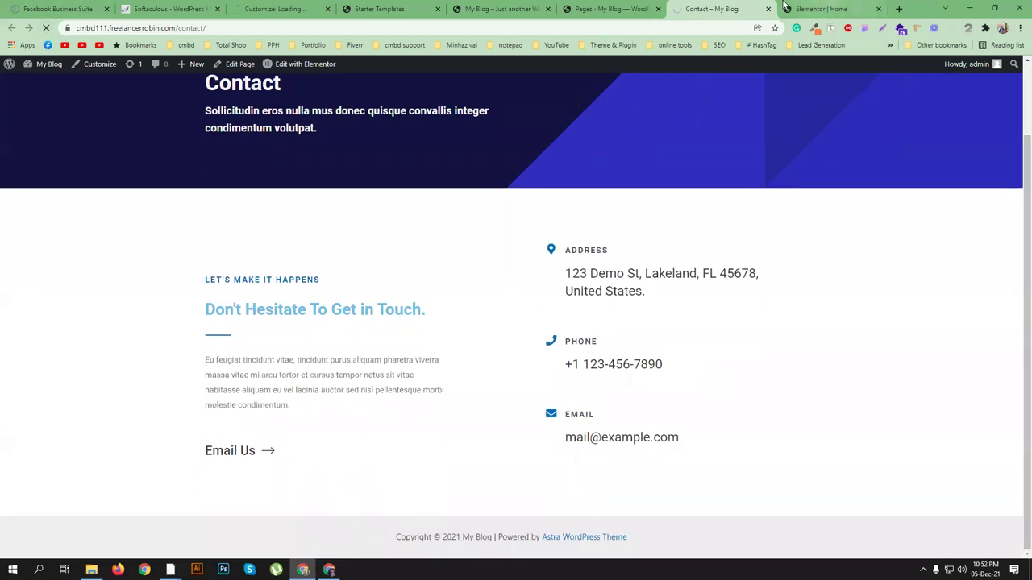
click(500, 9)
scroll(228, 258, up, 6)
scroll(227, 224, up, 7)
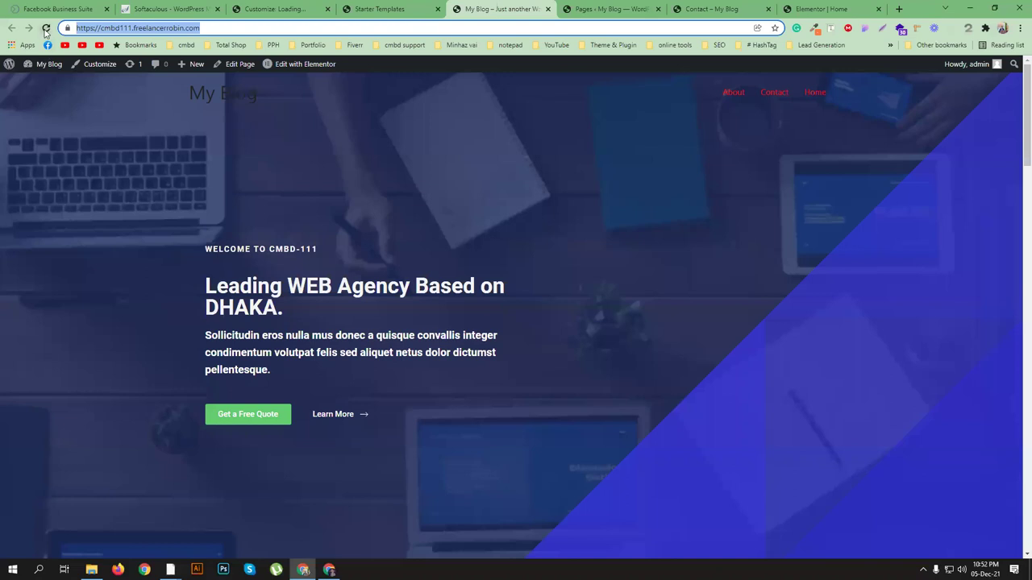
Step: Return to the Customizer, look through the home page preview and review the global Buttons settings
click(274, 9)
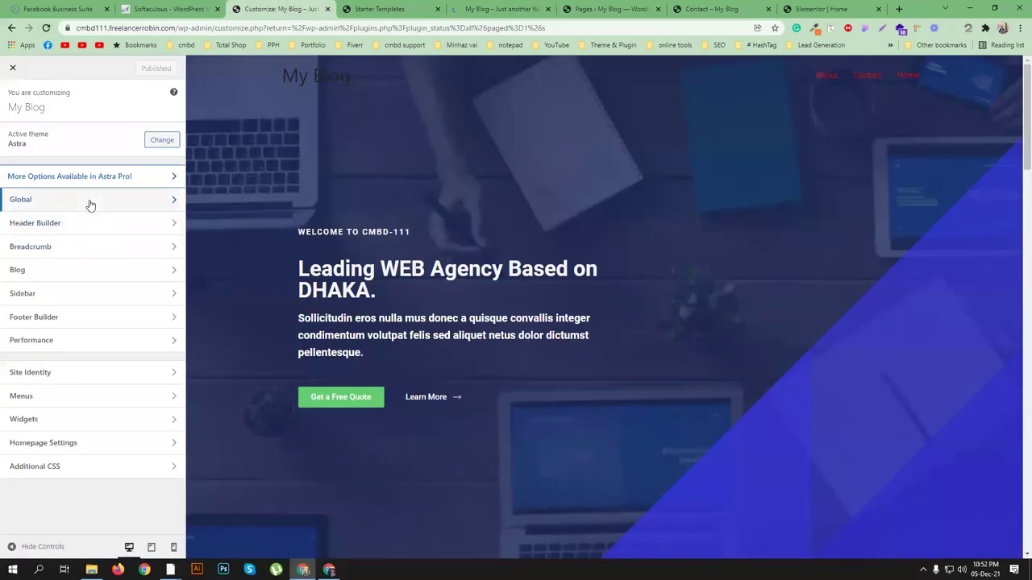
click(169, 203)
scroll(395, 318, down, 5)
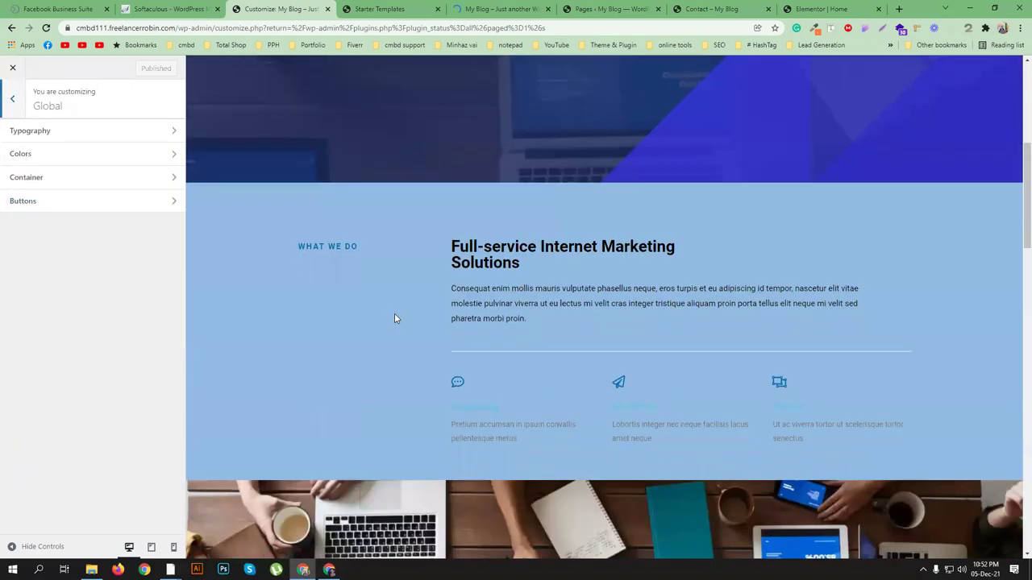
scroll(394, 318, down, 6)
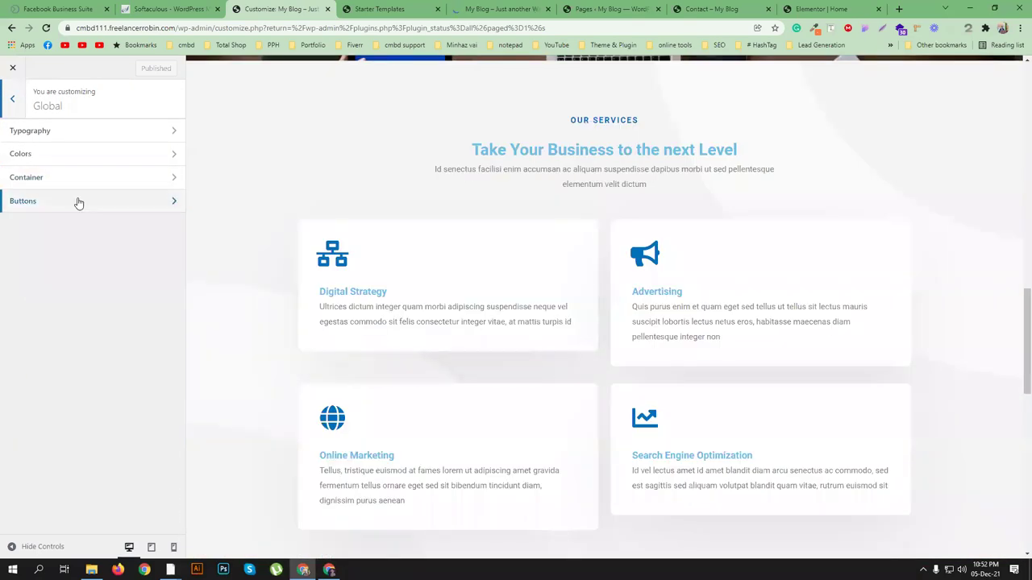
click(78, 203)
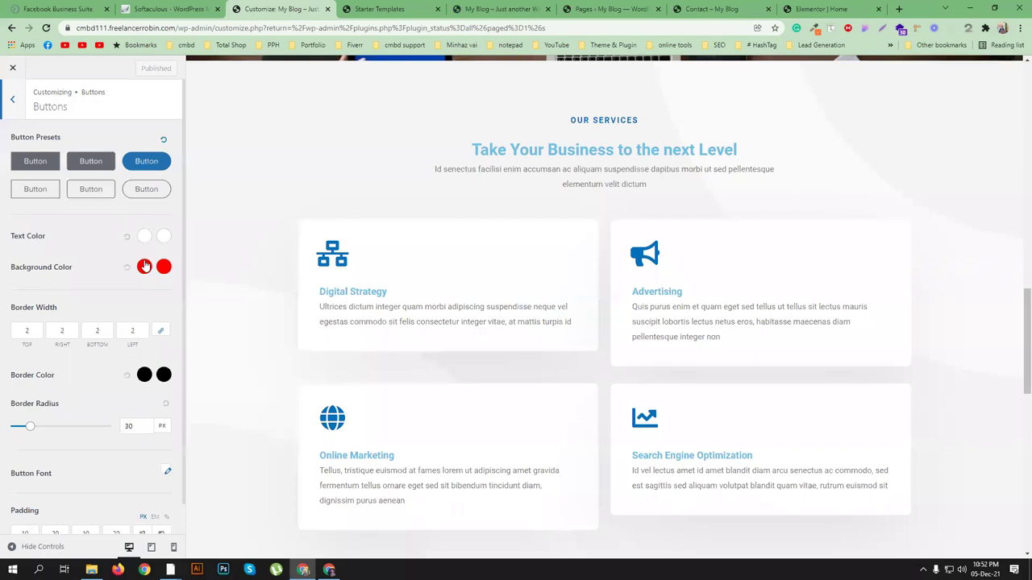
scroll(152, 311, down, 1)
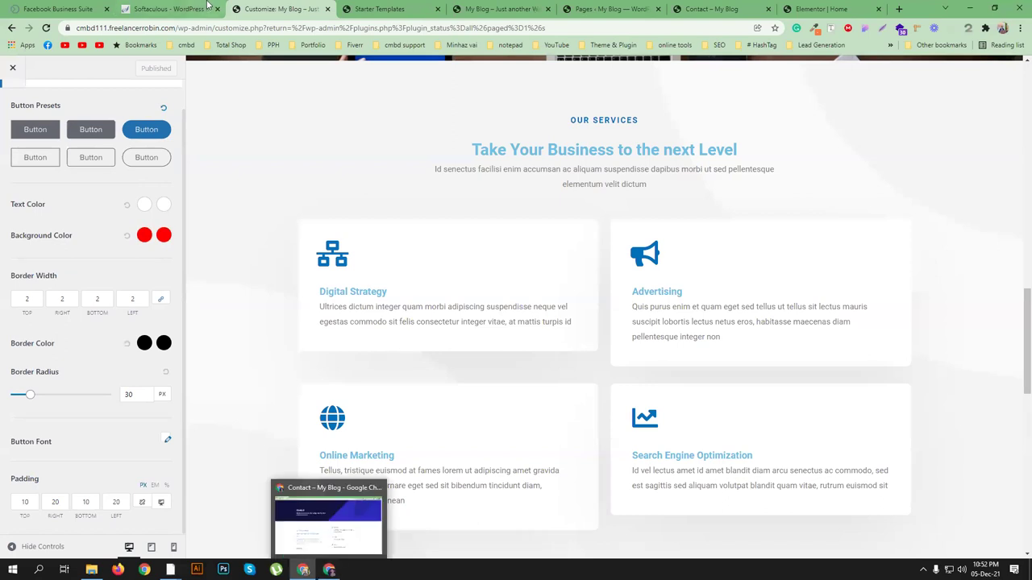
scroll(44, 107, up, 1)
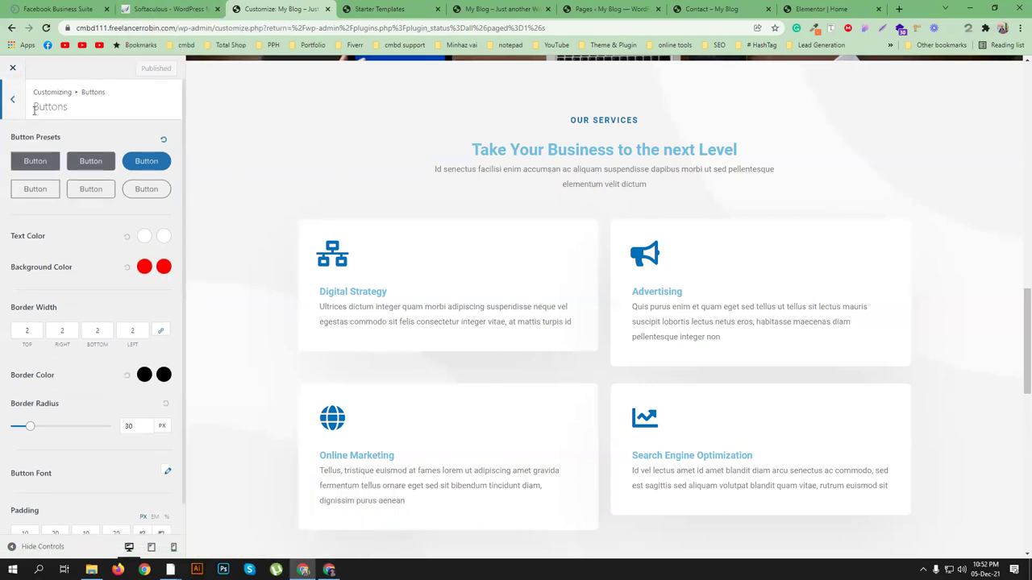
Step: Leave the global Buttons settings and open the Header Builder
click(12, 100)
click(12, 99)
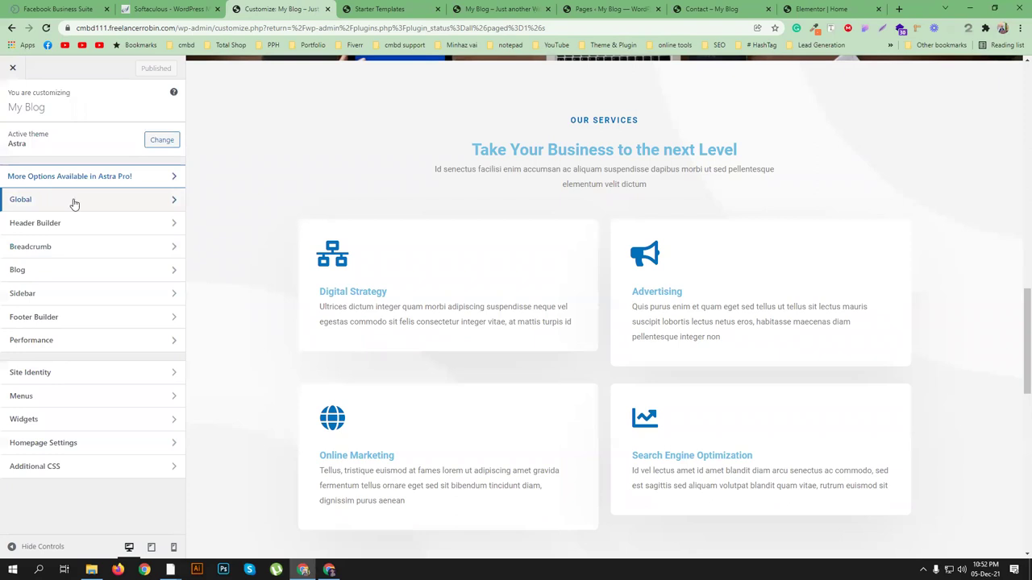
click(121, 226)
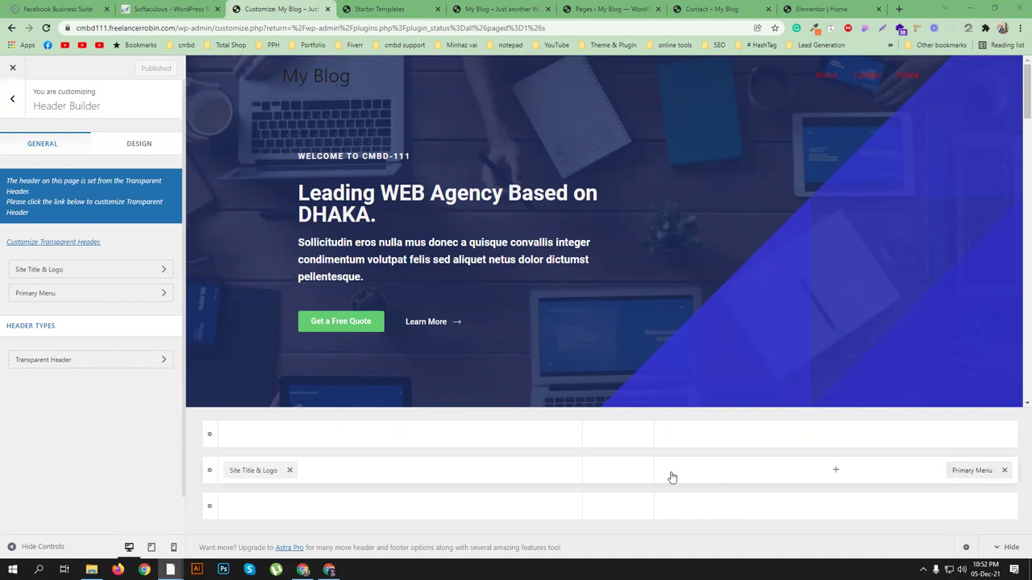
Step: Try the Full Width header design, restore Content Width, and return to the header's general settings
click(145, 144)
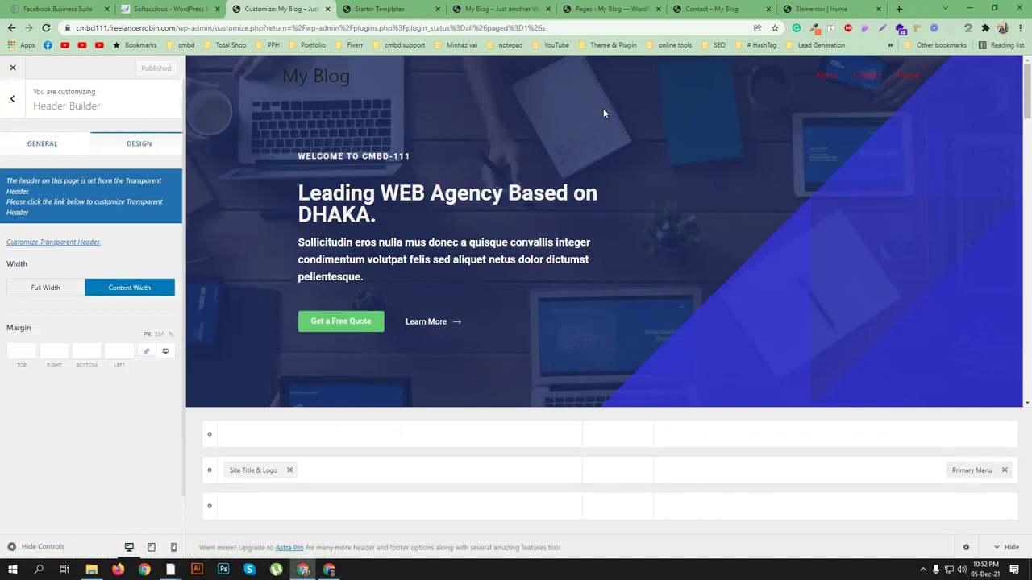
click(50, 287)
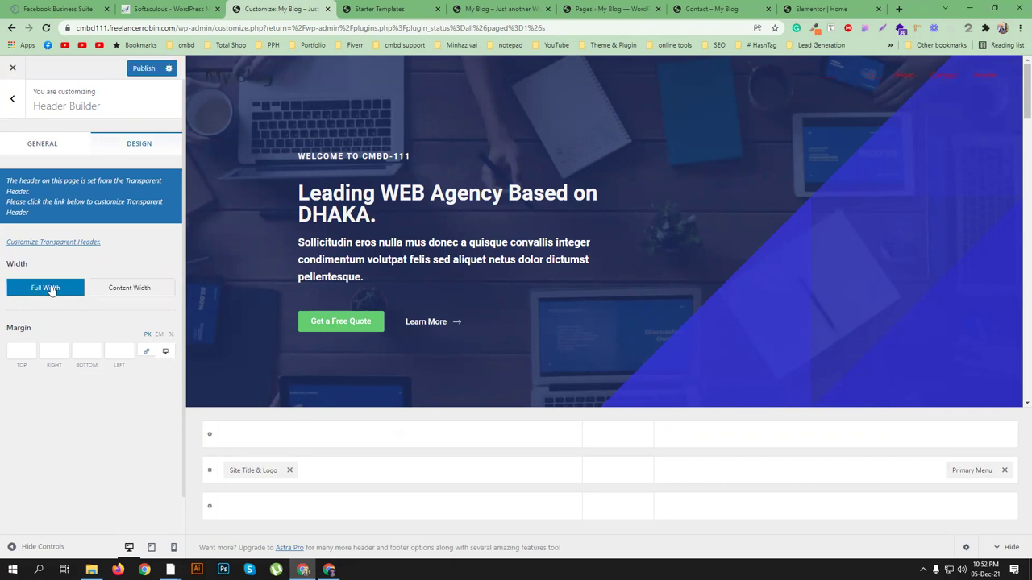
click(122, 292)
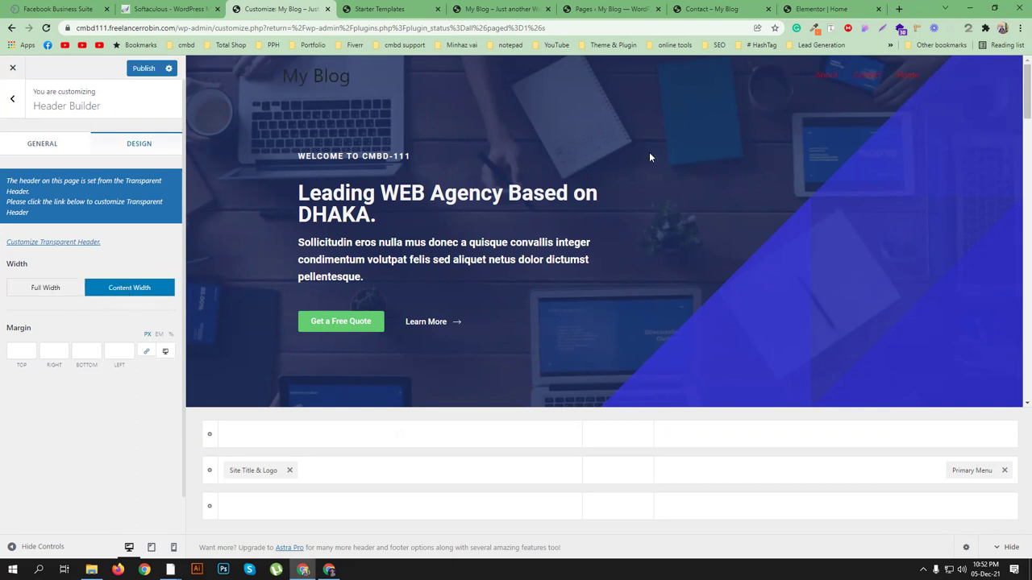
click(24, 350)
click(42, 142)
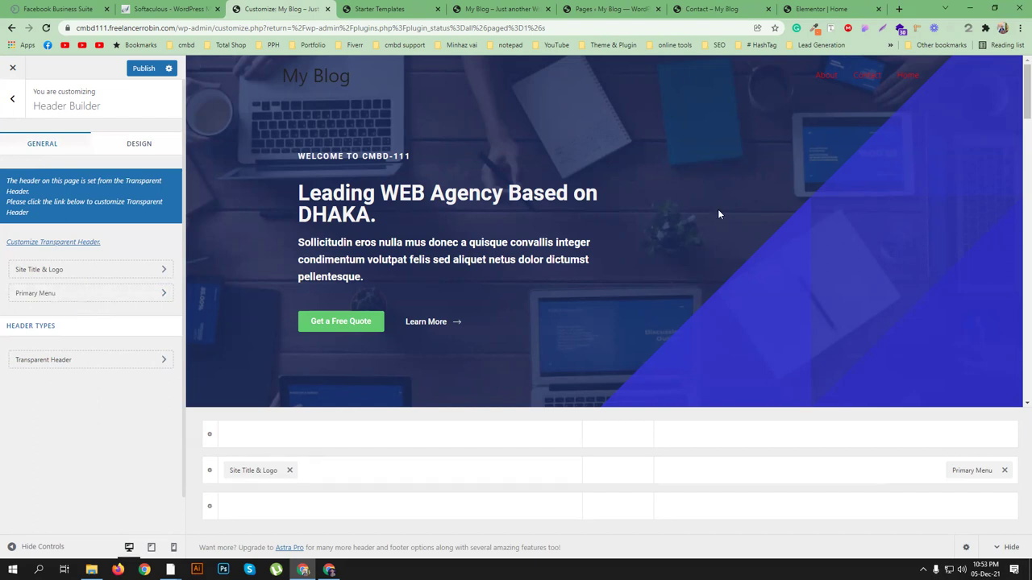
Step: Add a Button element to the center of the header's middle row and set its text to "Hire Me"
click(617, 472)
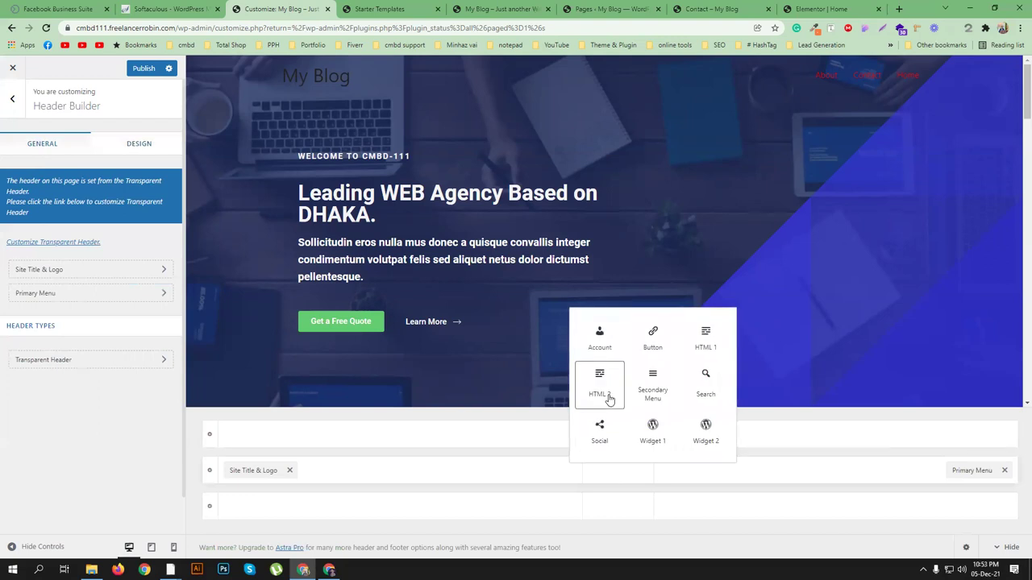
click(652, 342)
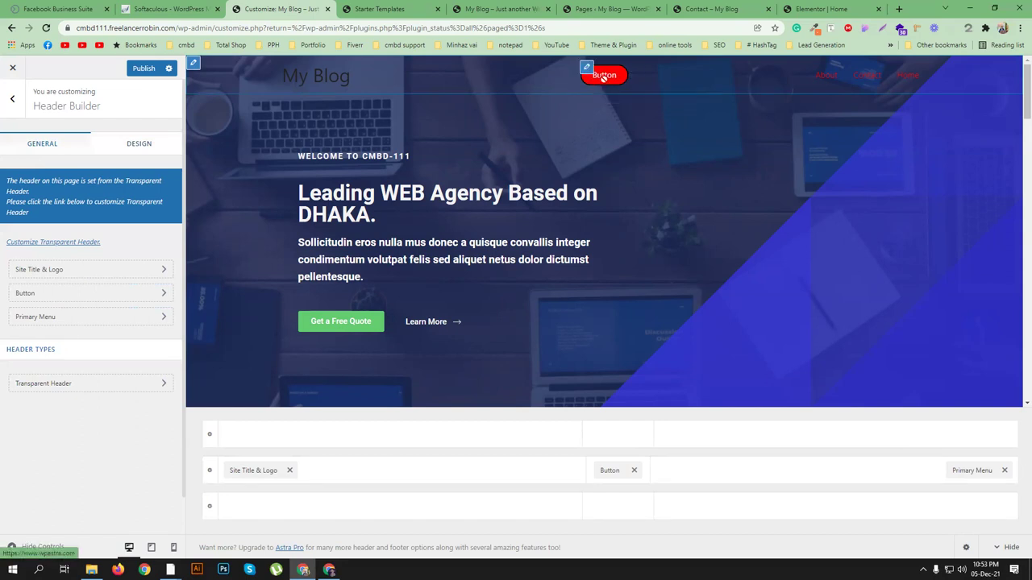
click(162, 295)
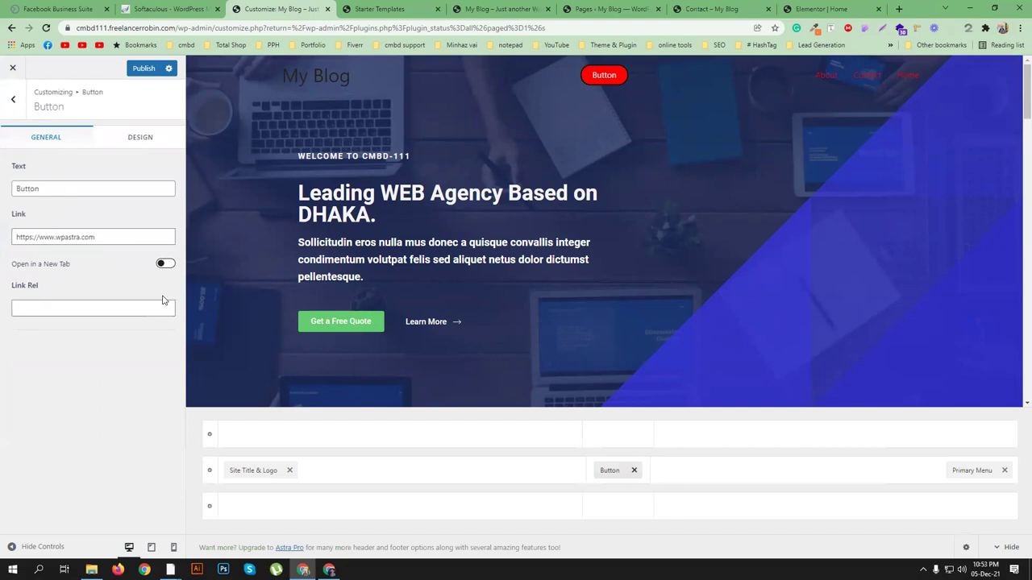
double_click(47, 186)
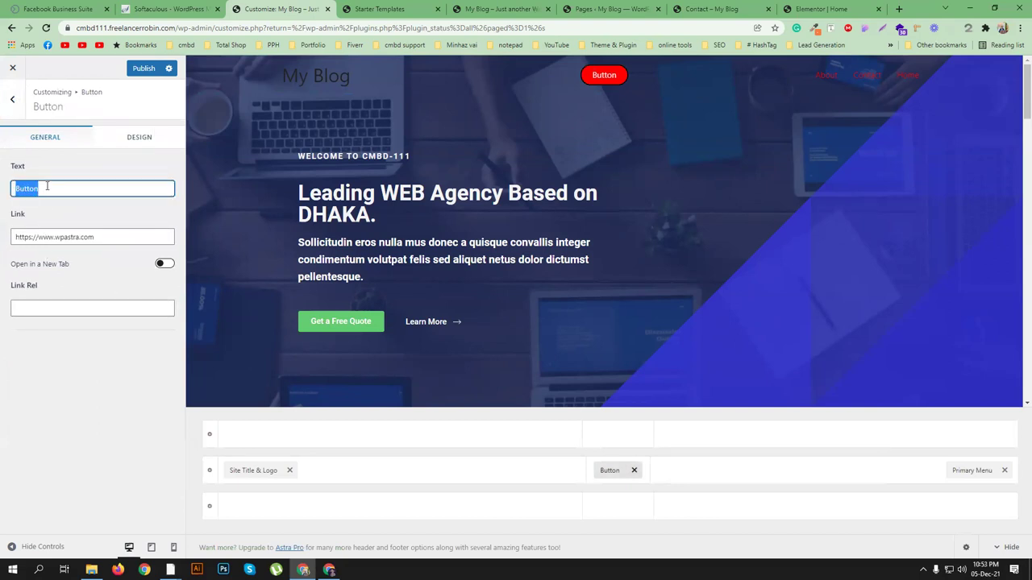
text(Hire Me)
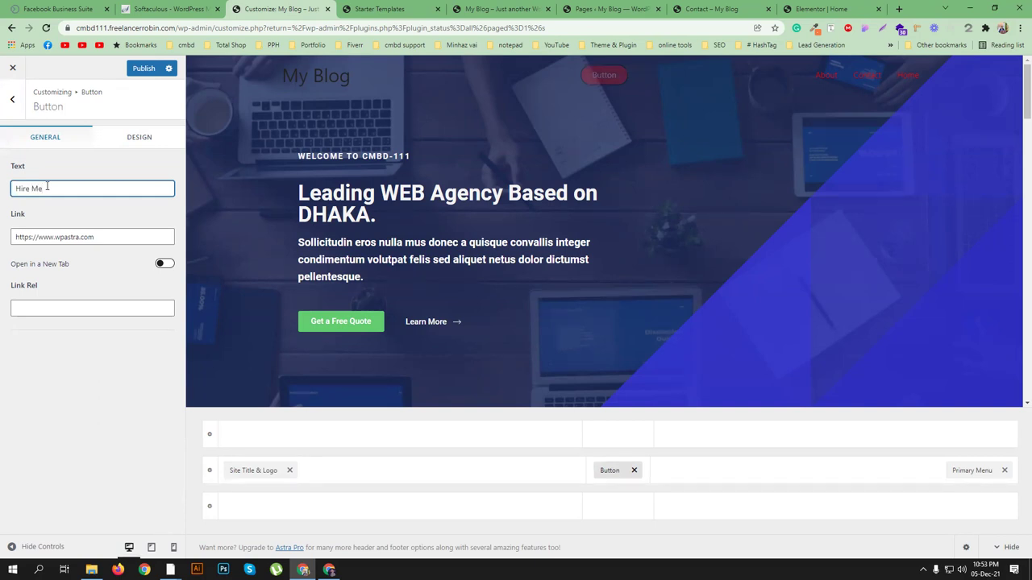
Step: Remove the Button element from the header's middle row and return to the main Customizer options
drag(100, 235, 8, 239)
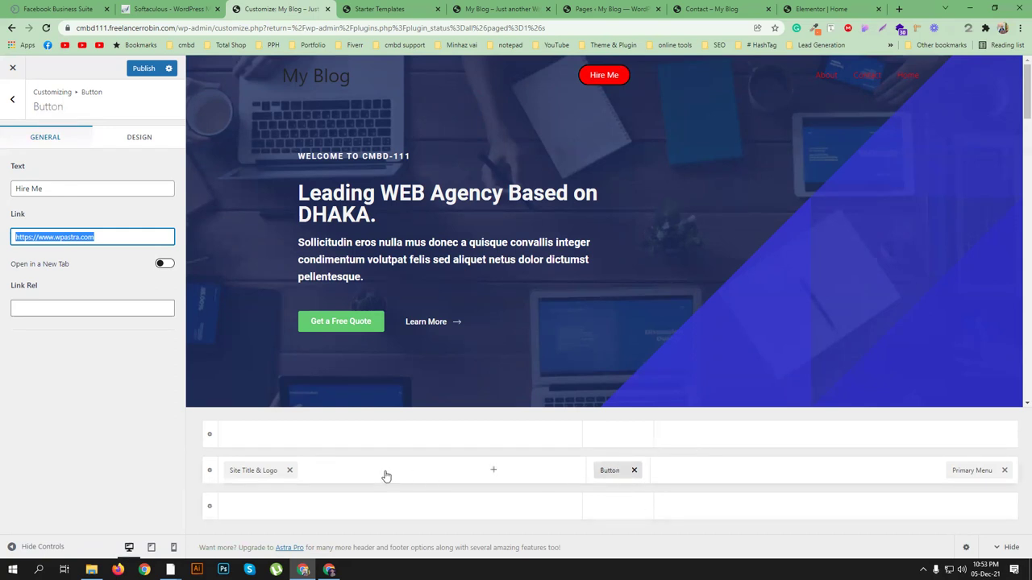
click(634, 473)
click(14, 104)
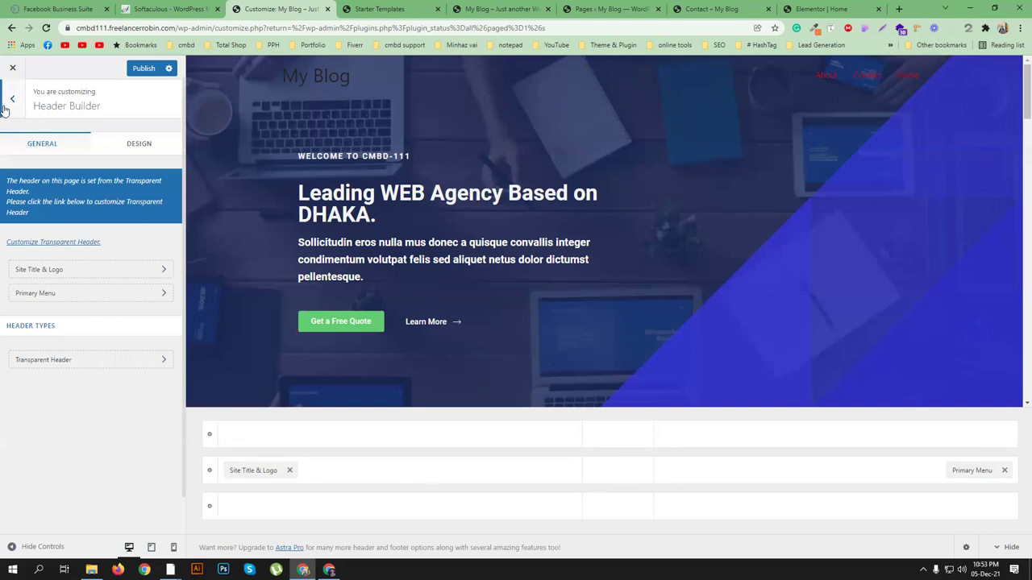
click(6, 104)
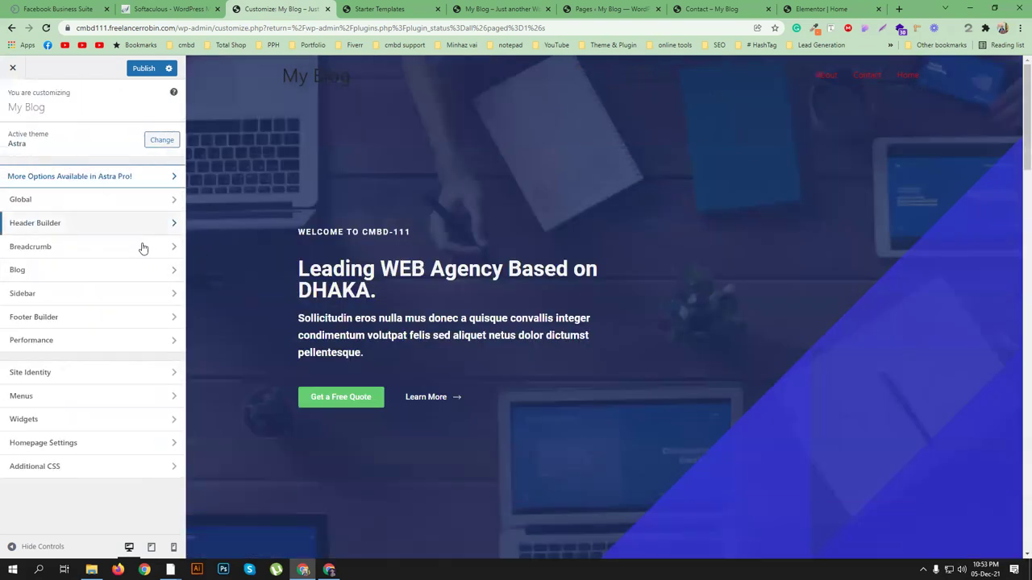
Step: Review the Header Builder's width and margin design settings and the Breadcrumb header position setting, returning to the main Customizer options
click(91, 224)
click(139, 143)
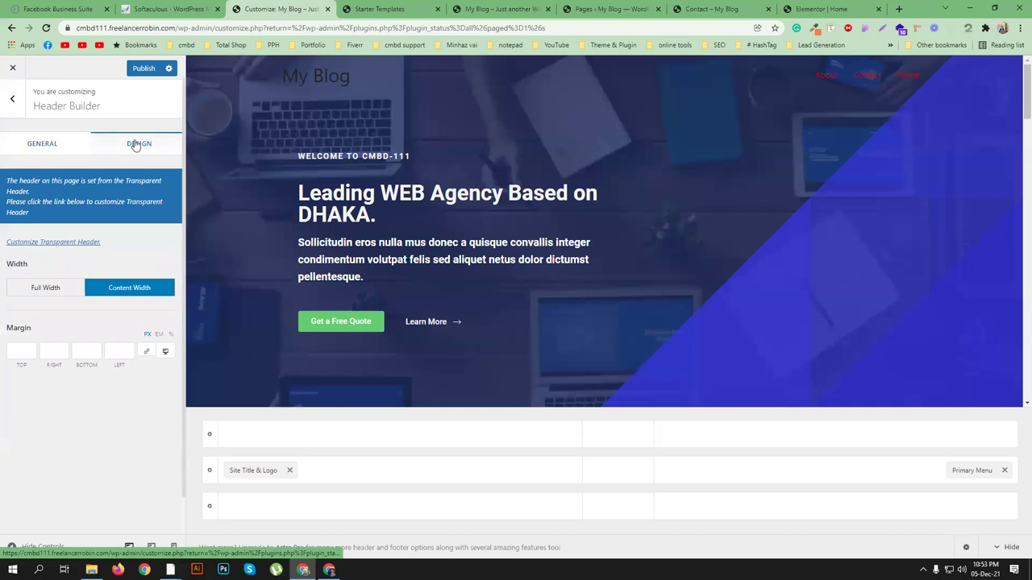
click(26, 350)
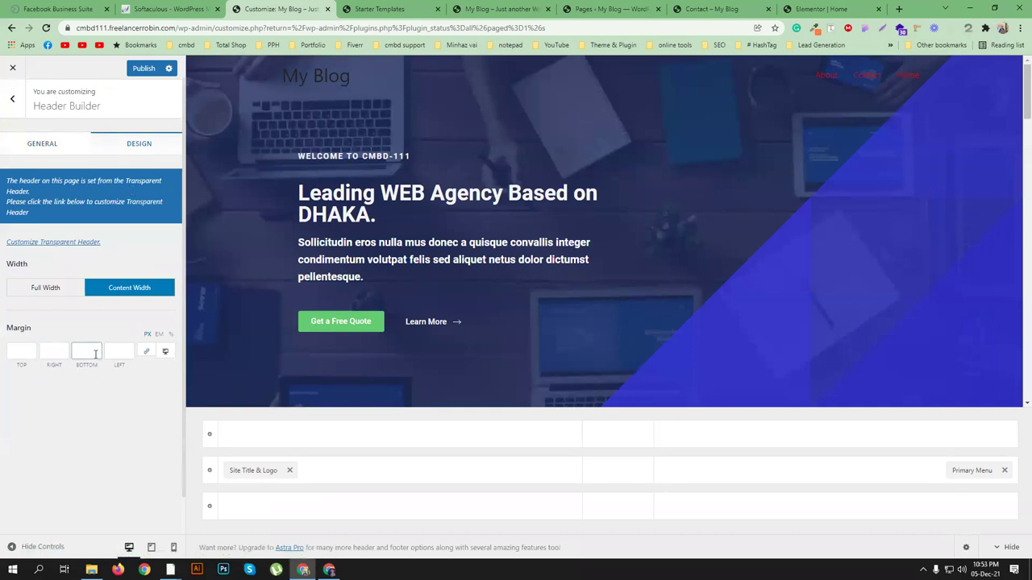
click(12, 97)
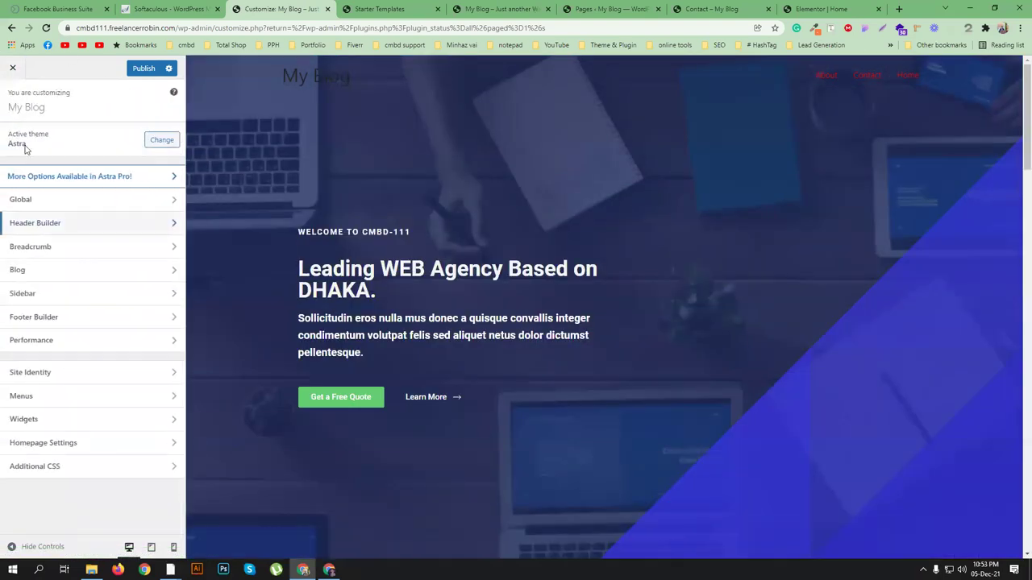
click(136, 254)
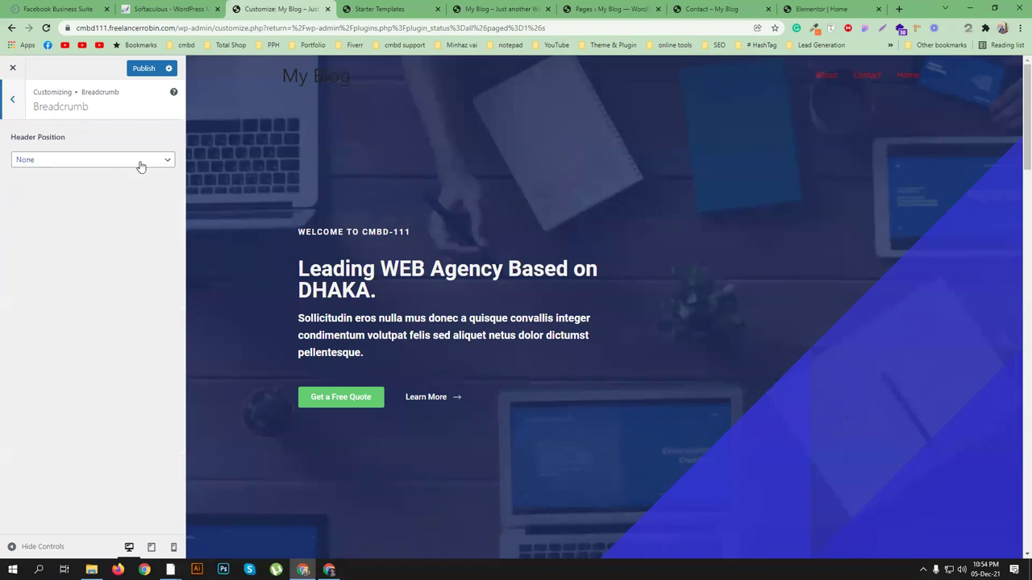
click(11, 99)
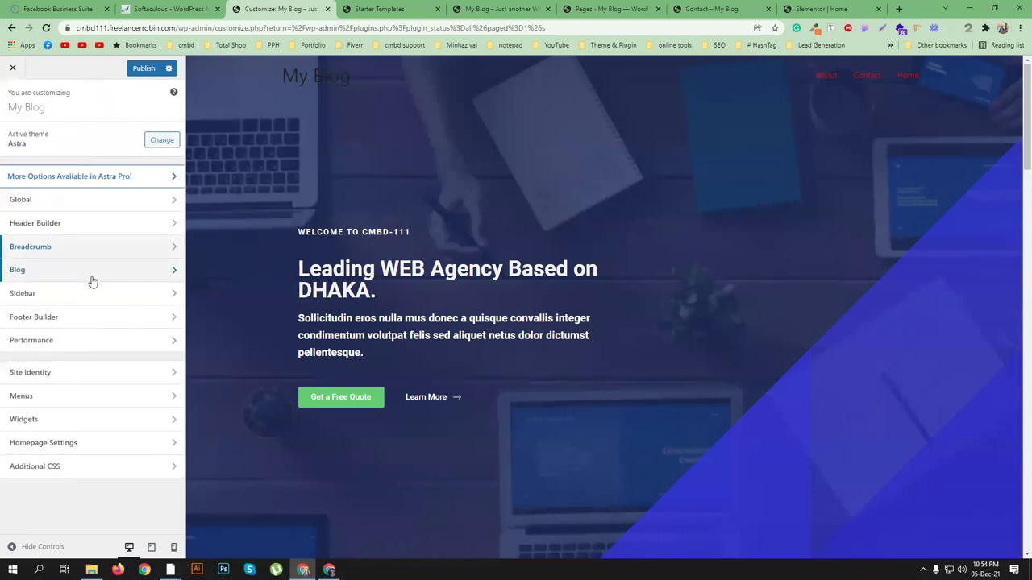
Step: Make the Publish Date meta visible for the Blog / Archive layout and check its design options
click(93, 281)
click(115, 133)
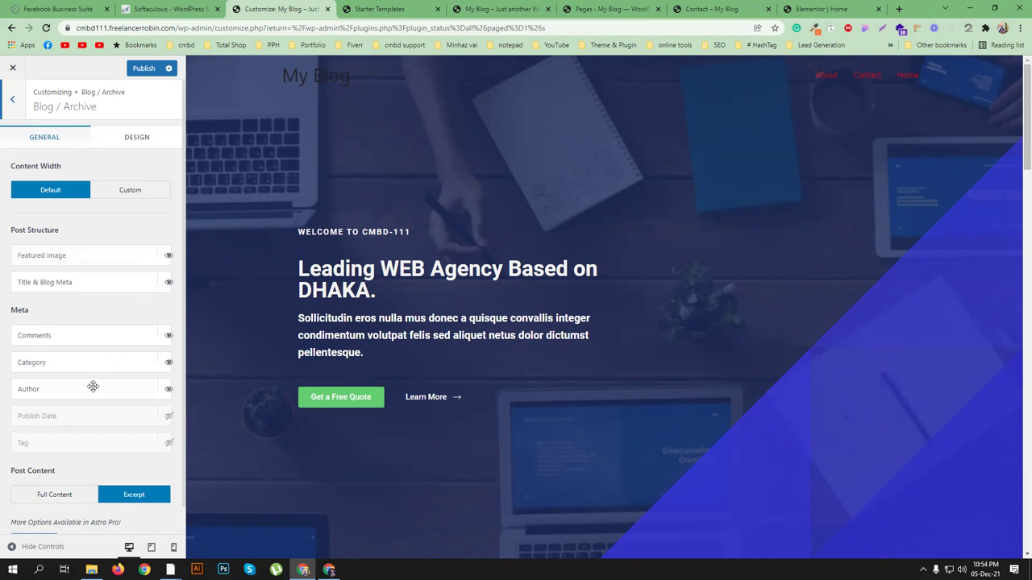
scroll(91, 339, down, 1)
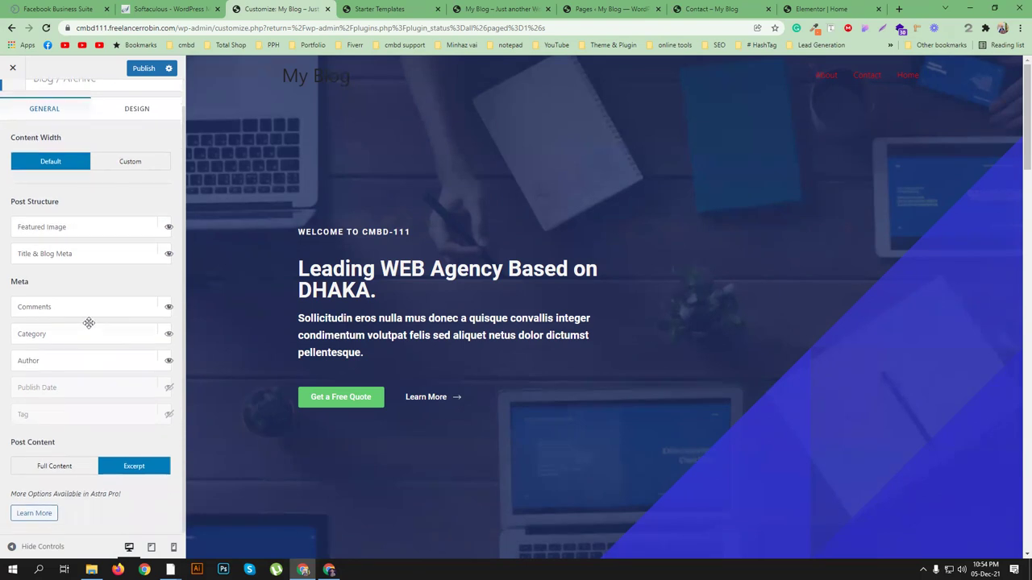
click(169, 389)
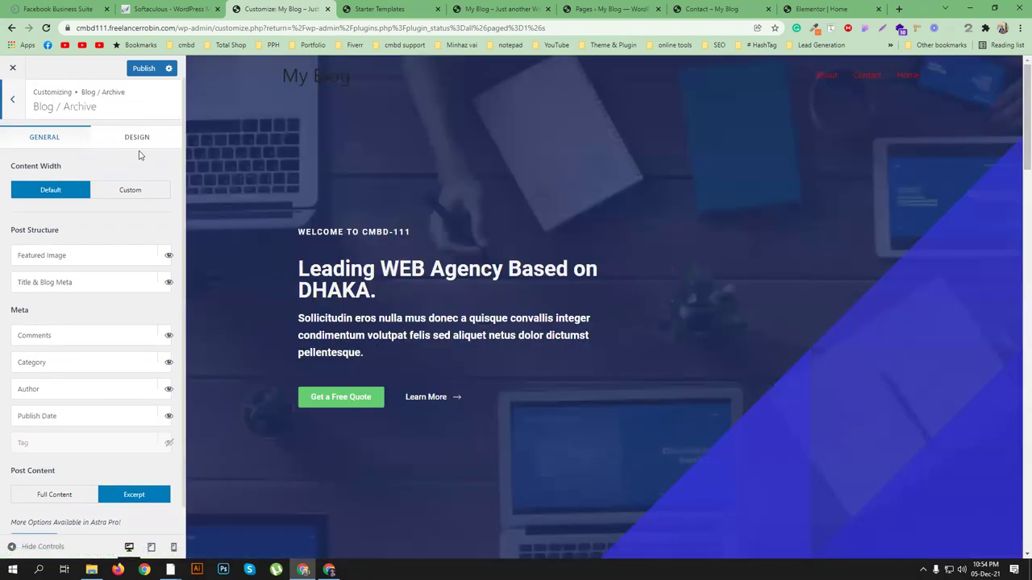
click(133, 138)
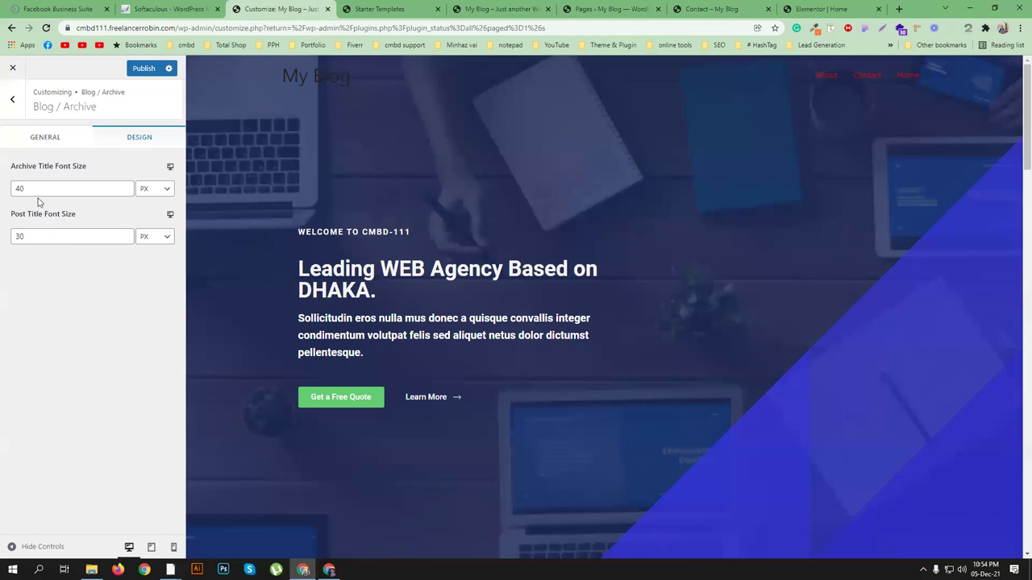
click(46, 136)
click(14, 103)
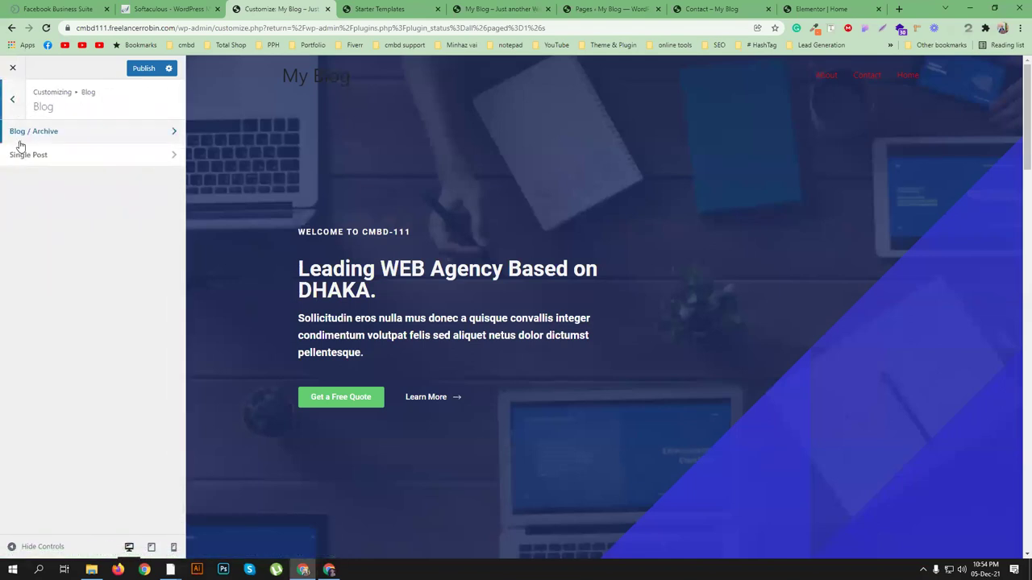
Step: Hide the Featured Image in the Single Post structure and return to the main customizer sections
click(84, 164)
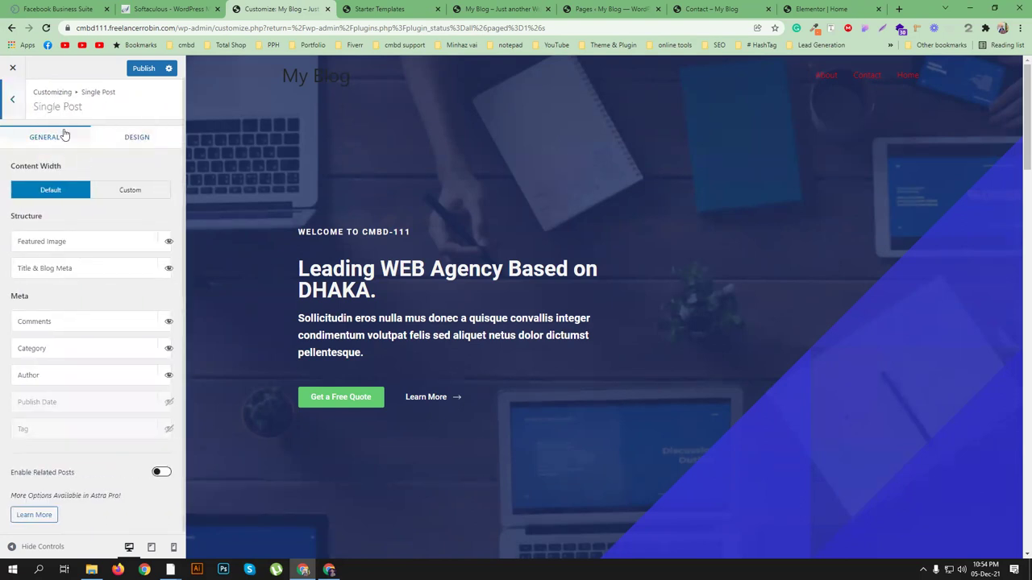
click(9, 108)
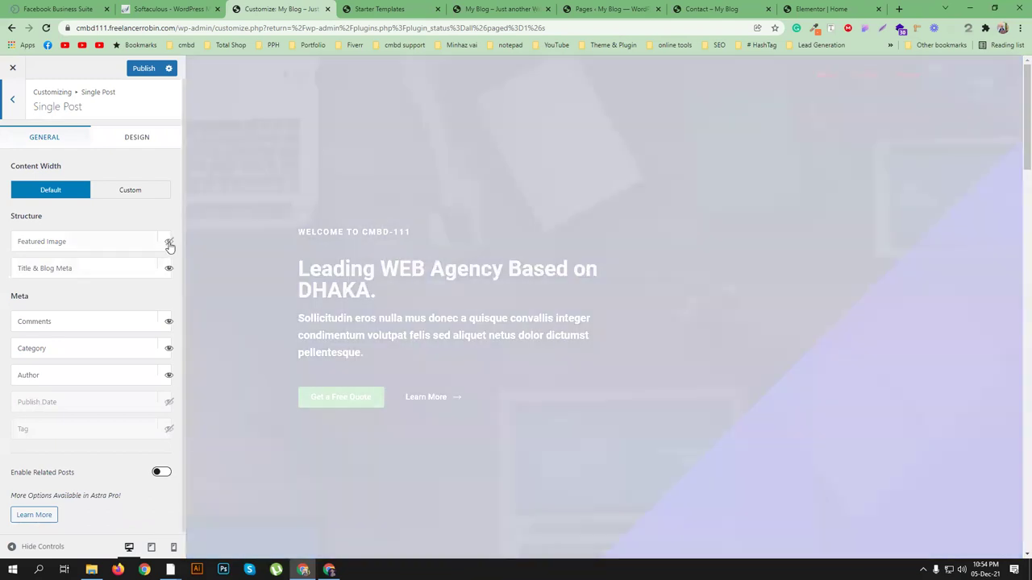
click(11, 100)
click(10, 102)
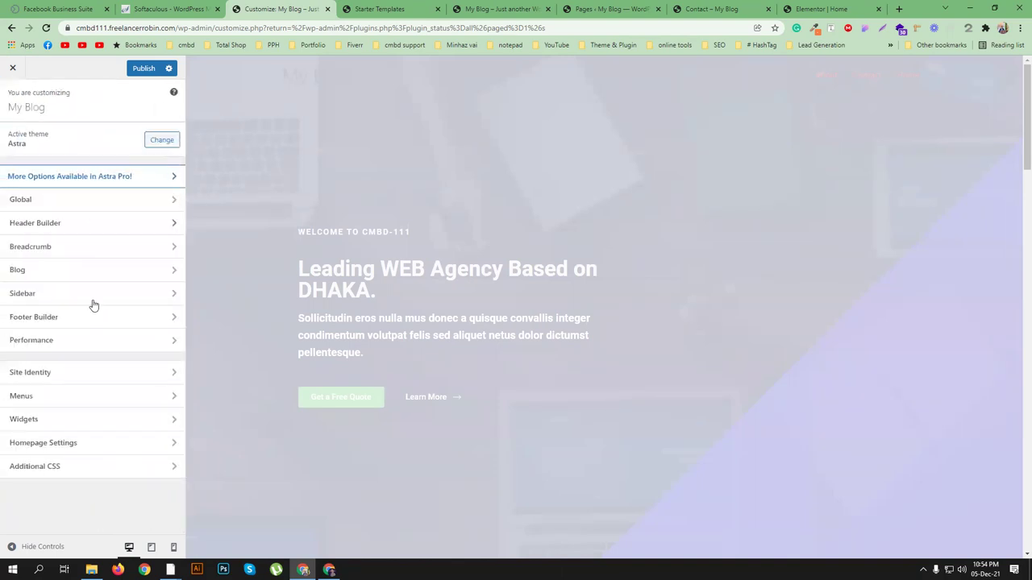
Step: Open the Sidebar settings and review the choices for the default layout
click(129, 296)
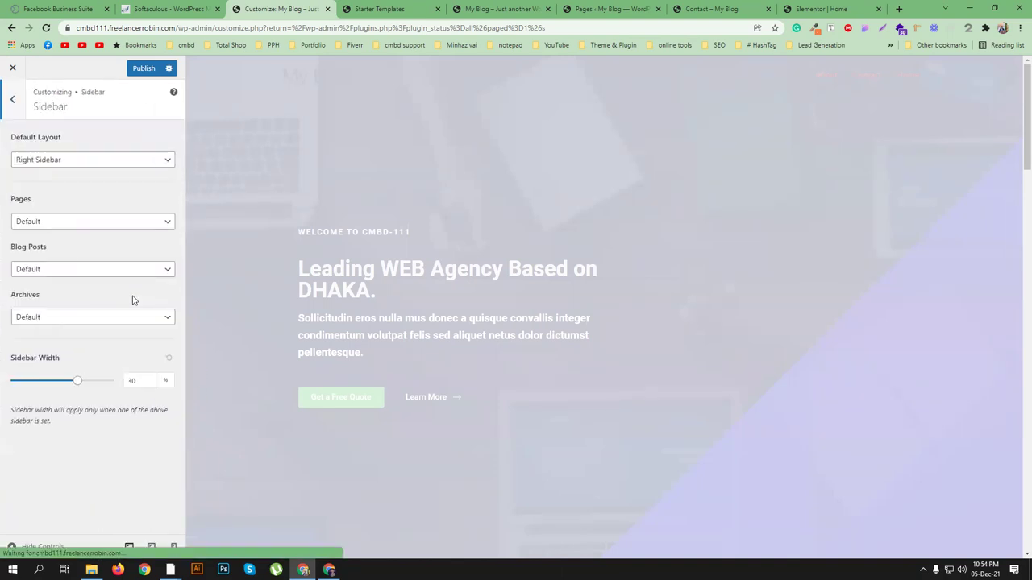
click(95, 160)
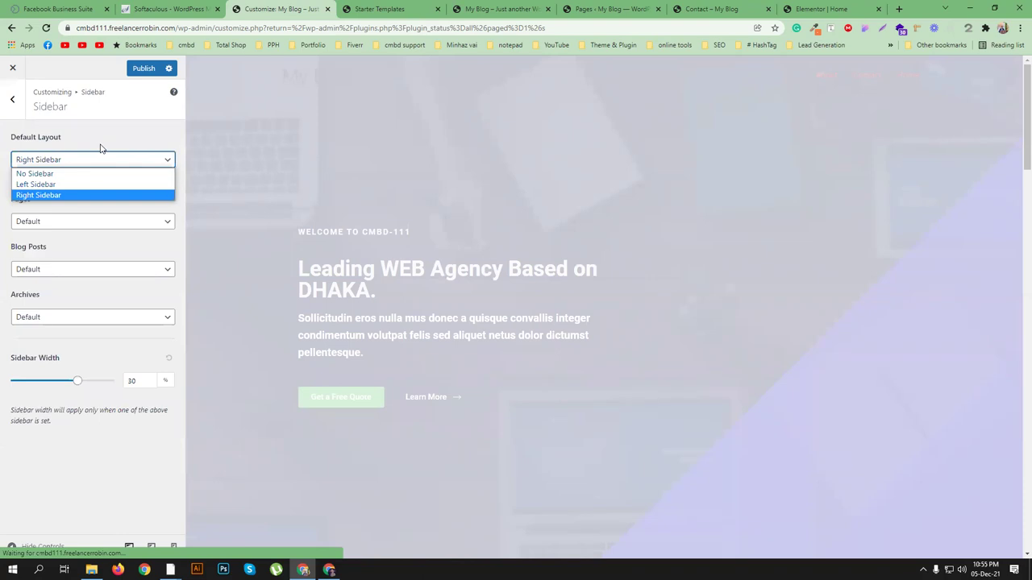
click(101, 149)
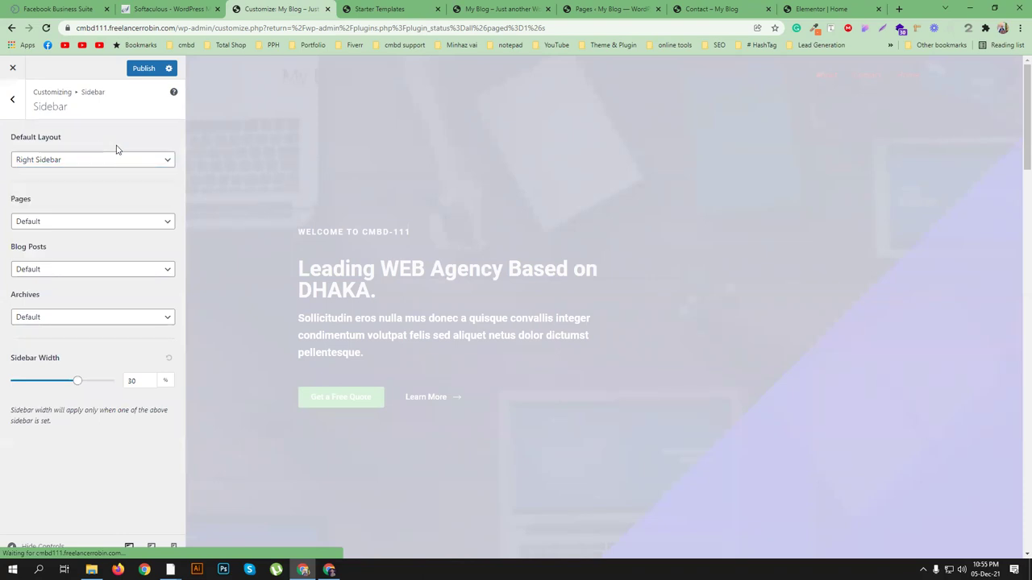
Step: Switch to the Elementor editor for the Home page, try the Default page layout, and restore Elementor Full Width
click(819, 9)
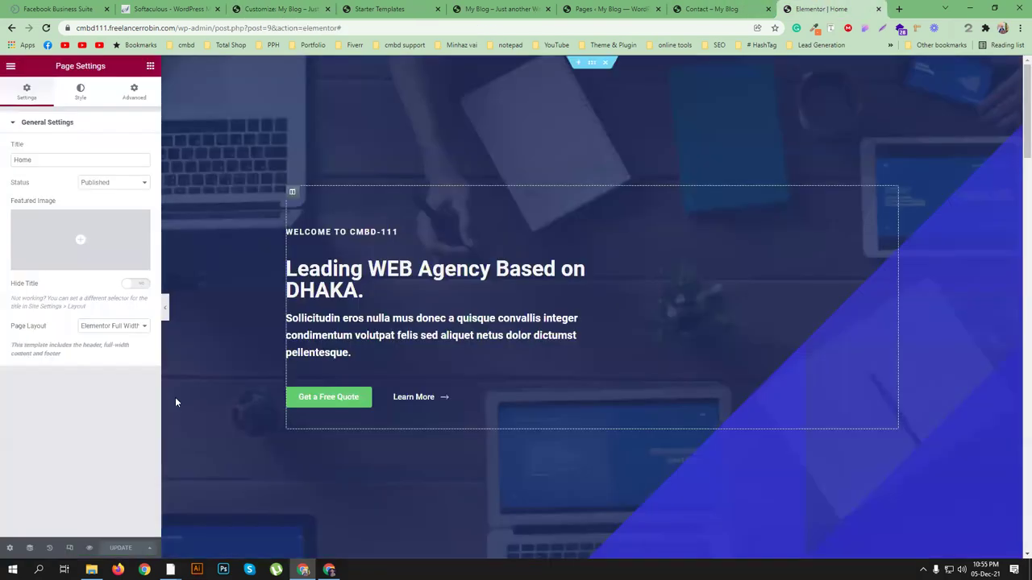
click(114, 326)
click(115, 337)
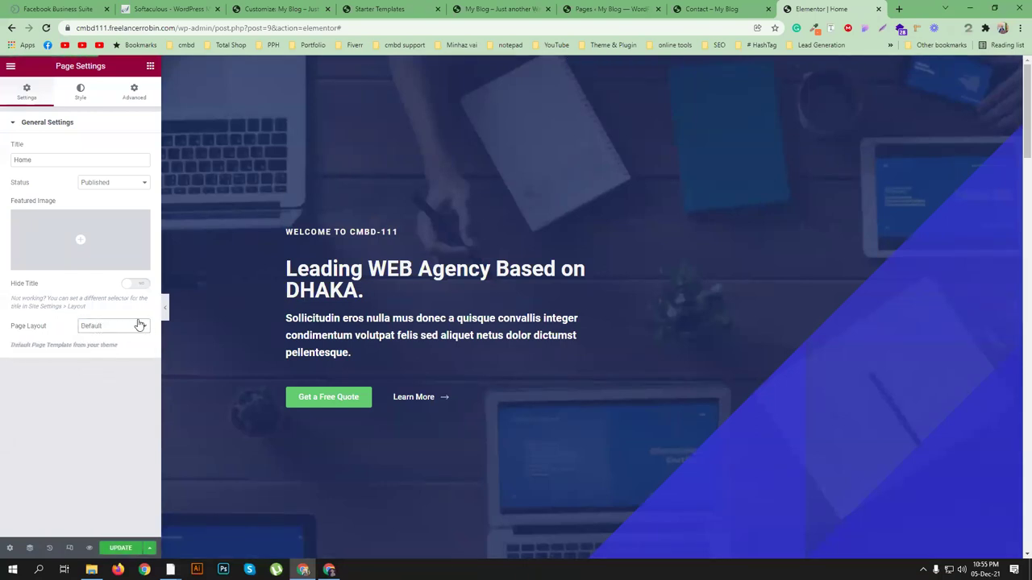
click(138, 324)
click(121, 351)
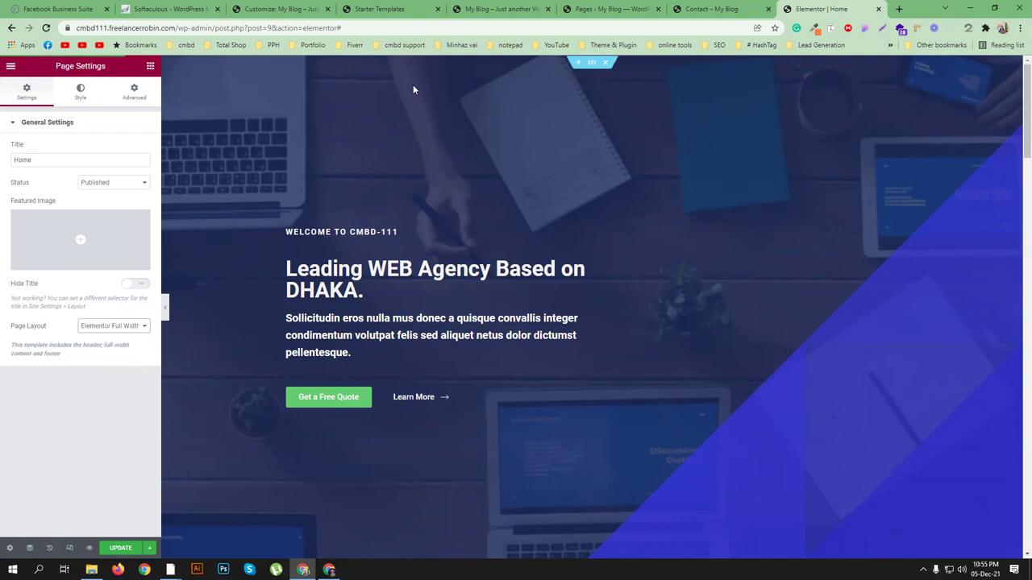
Step: Return to the theme customizer and set the sidebar layout for Pages to No Sidebar
click(282, 9)
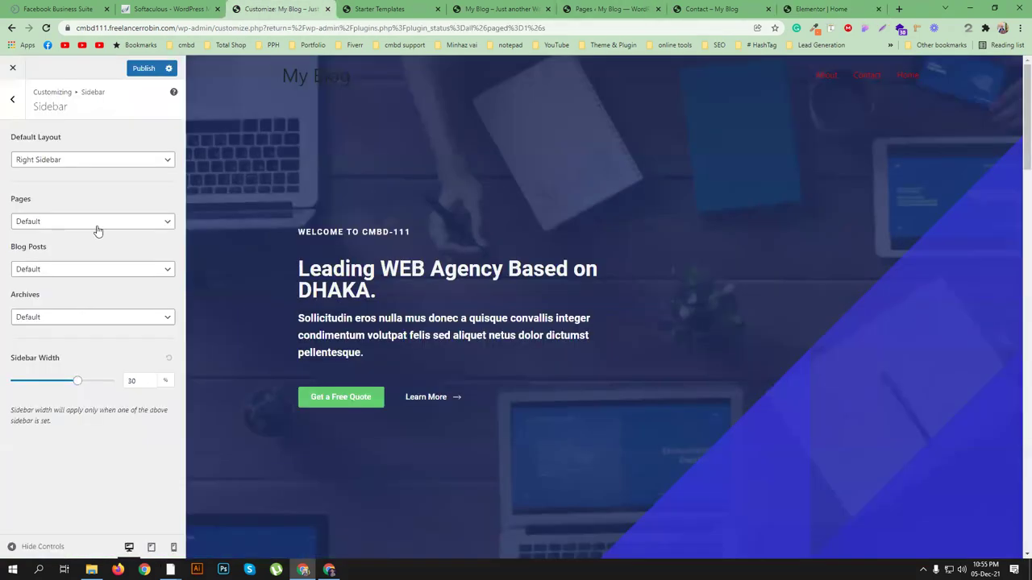
click(86, 223)
click(87, 226)
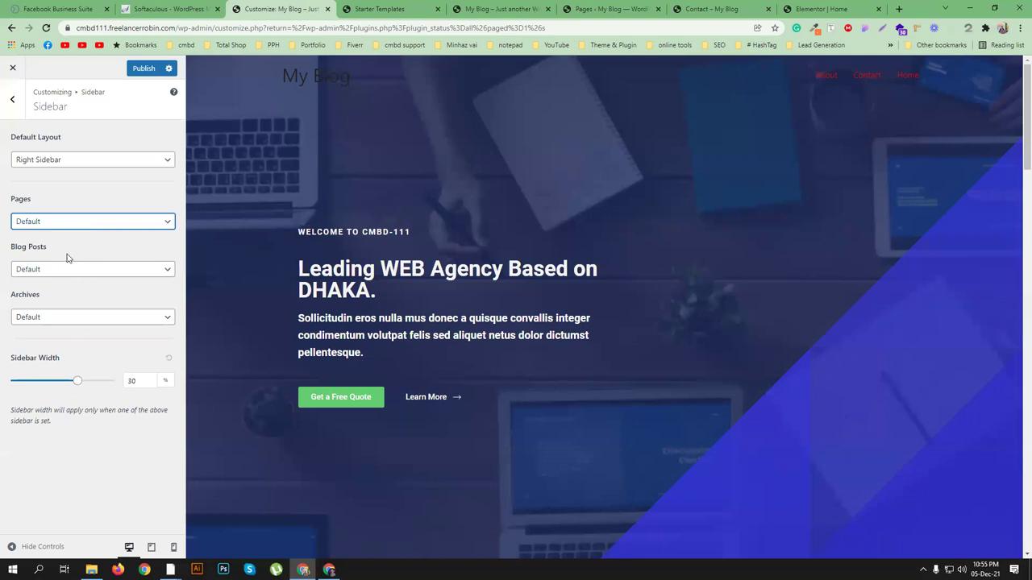
click(81, 222)
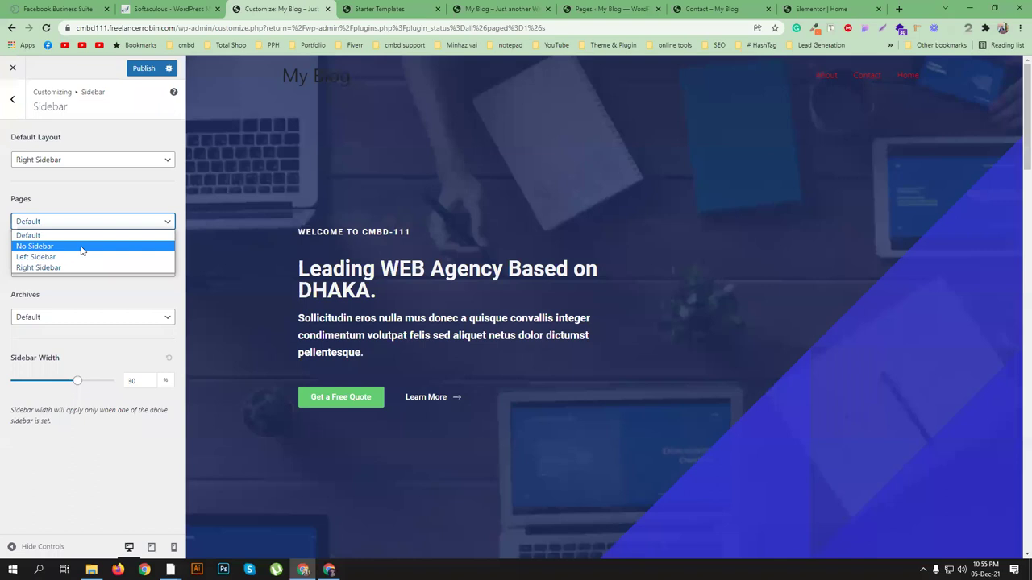
click(81, 250)
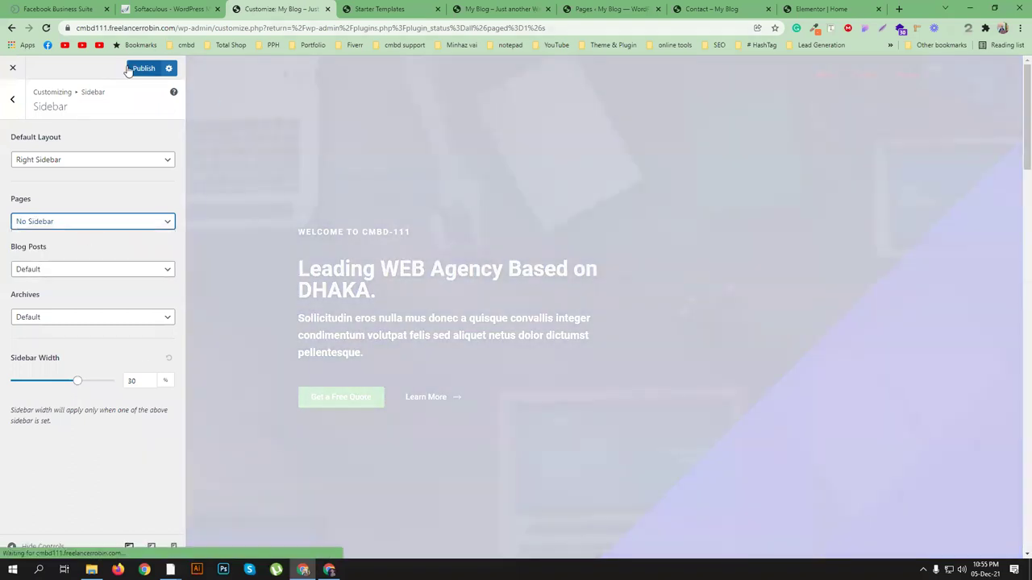
click(12, 98)
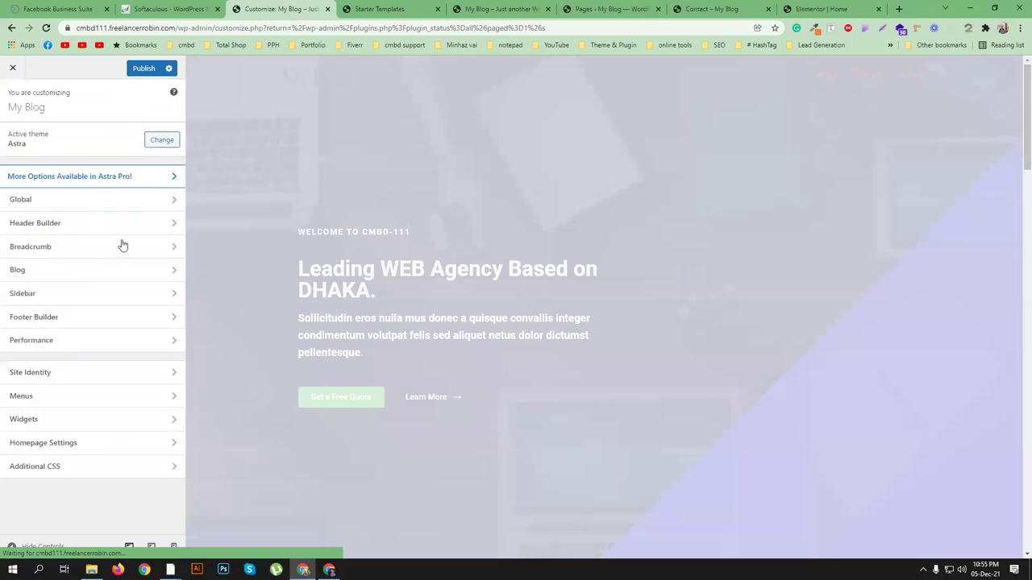
Step: Open the Footer Builder and examine the footer at the end of the live site's home page
click(119, 323)
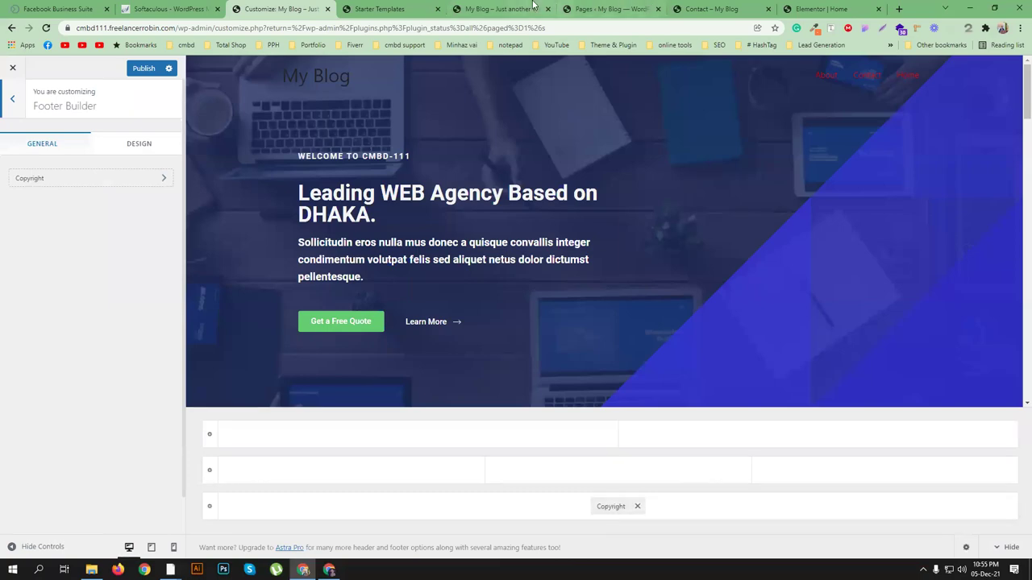
click(499, 9)
scroll(516, 378, down, 6)
scroll(537, 373, down, 10)
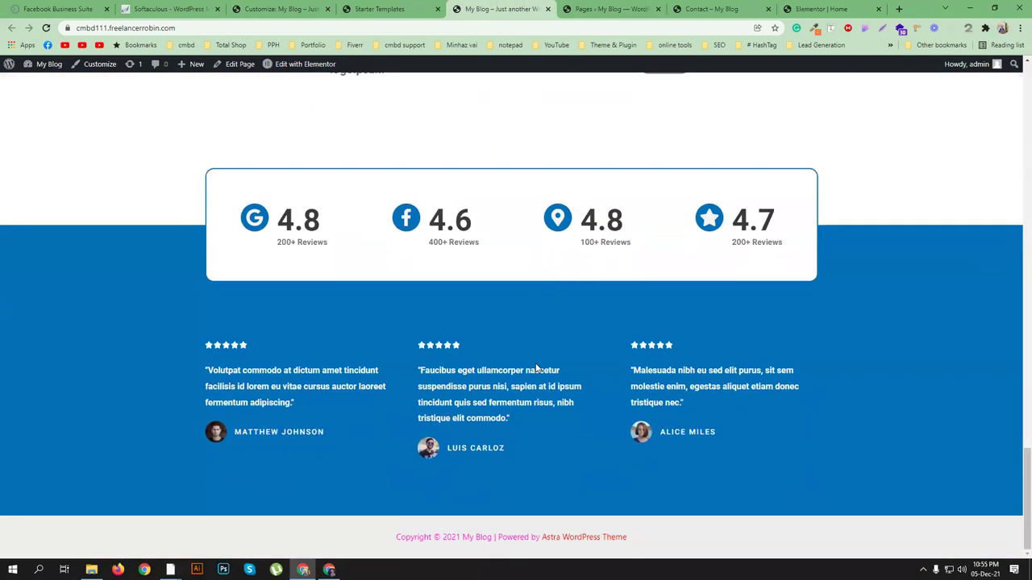
Step: Review the footer's Copyright element content in the customizer and return to the main sections
click(270, 6)
click(81, 174)
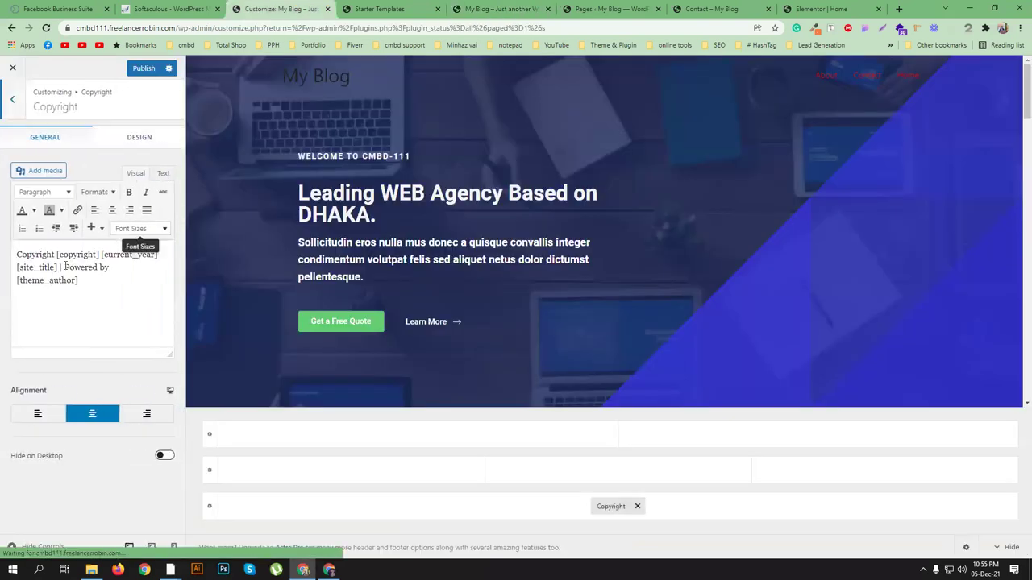
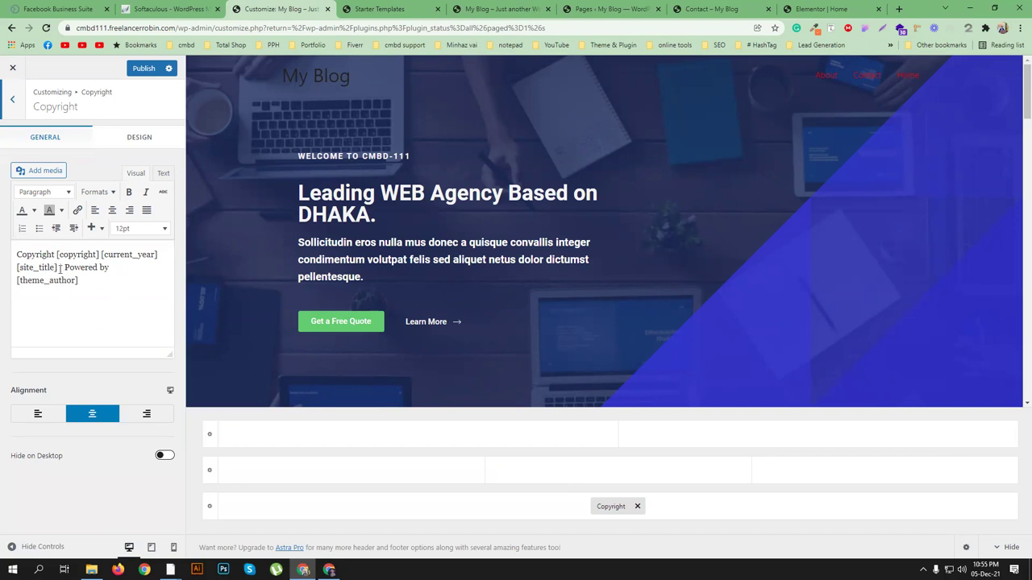
click(12, 104)
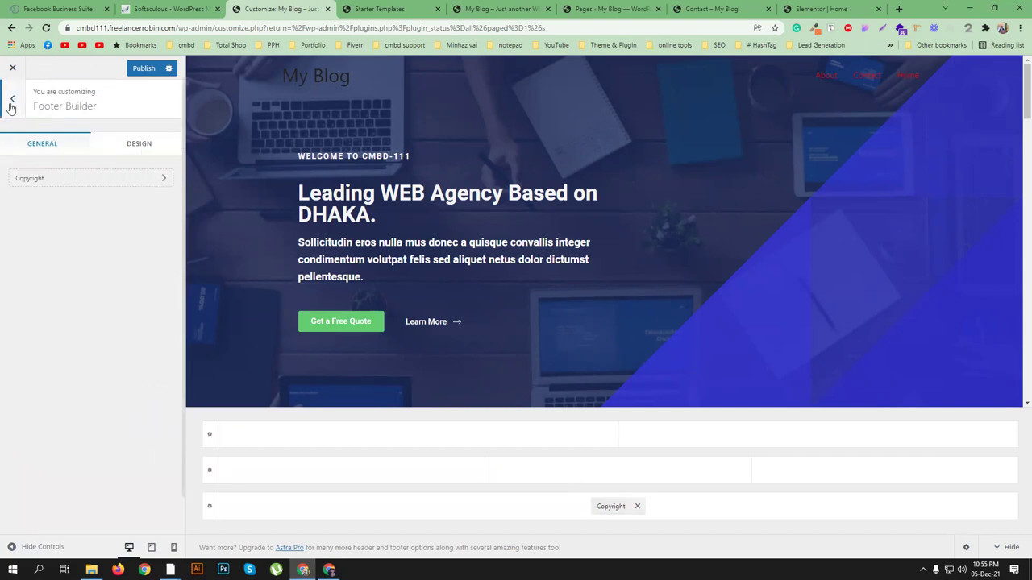
click(11, 101)
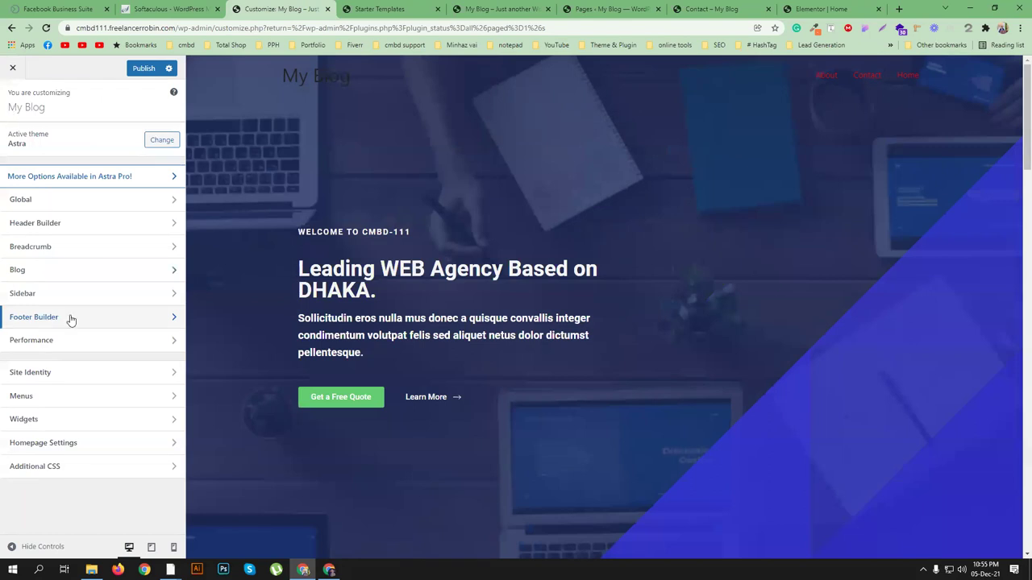
click(173, 177)
click(389, 9)
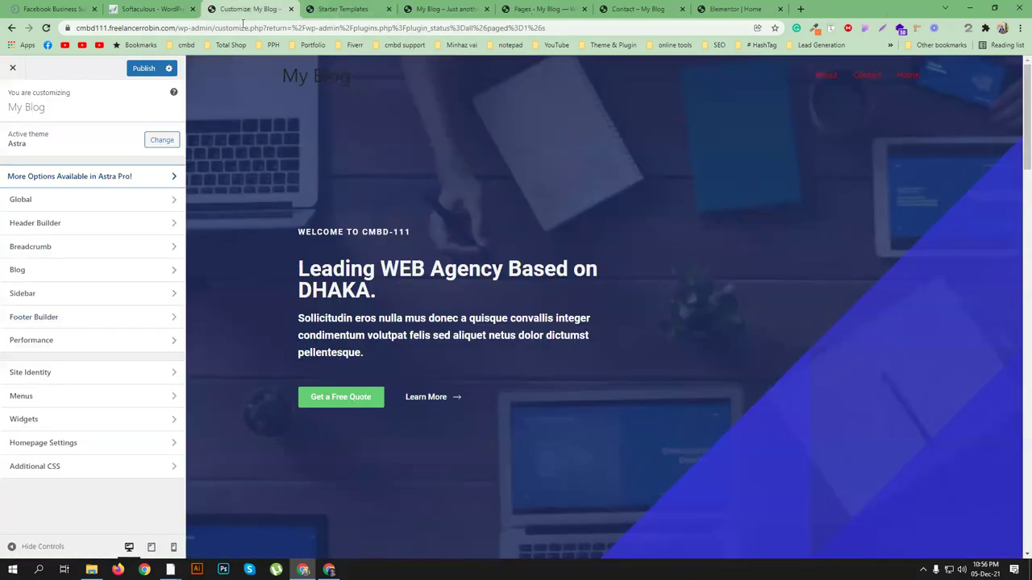
Step: In the Performance settings, enable local loading and preloading of Google fonts, and flush the local font files
click(109, 342)
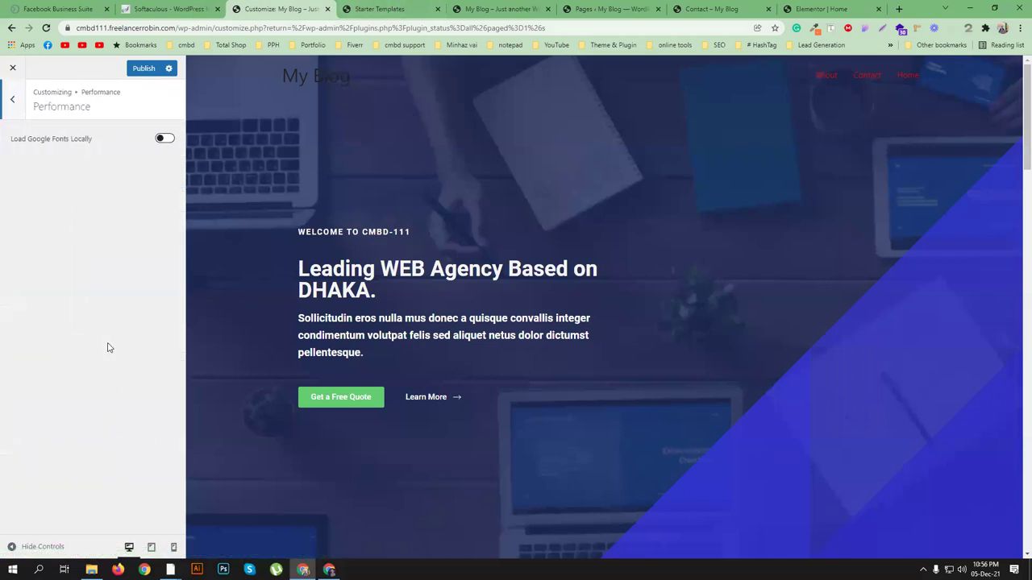
click(164, 138)
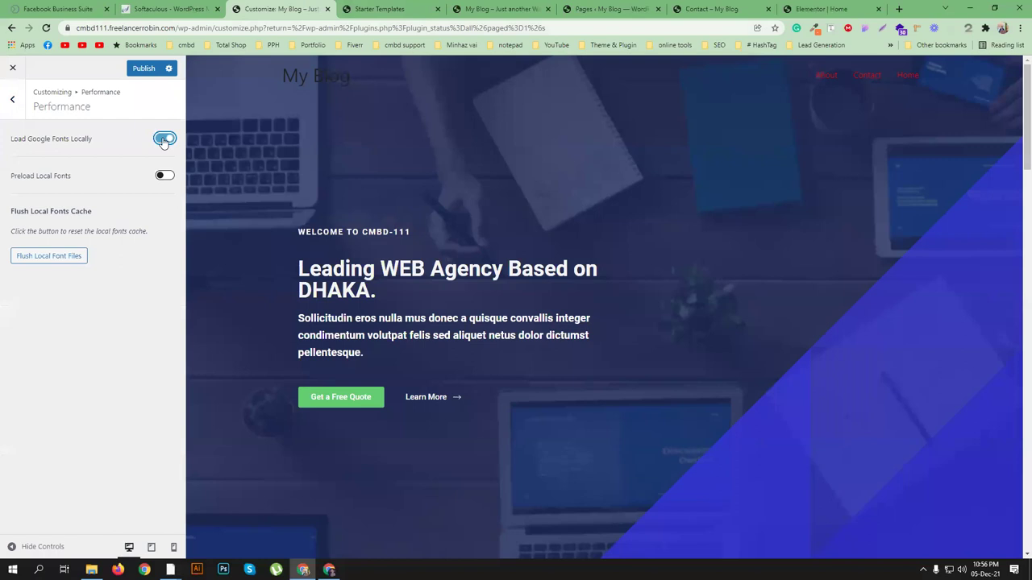
click(163, 175)
click(55, 264)
Step: Leave the Performance settings and open the Site Title & Logo Settings under Site Identity
click(12, 99)
click(57, 373)
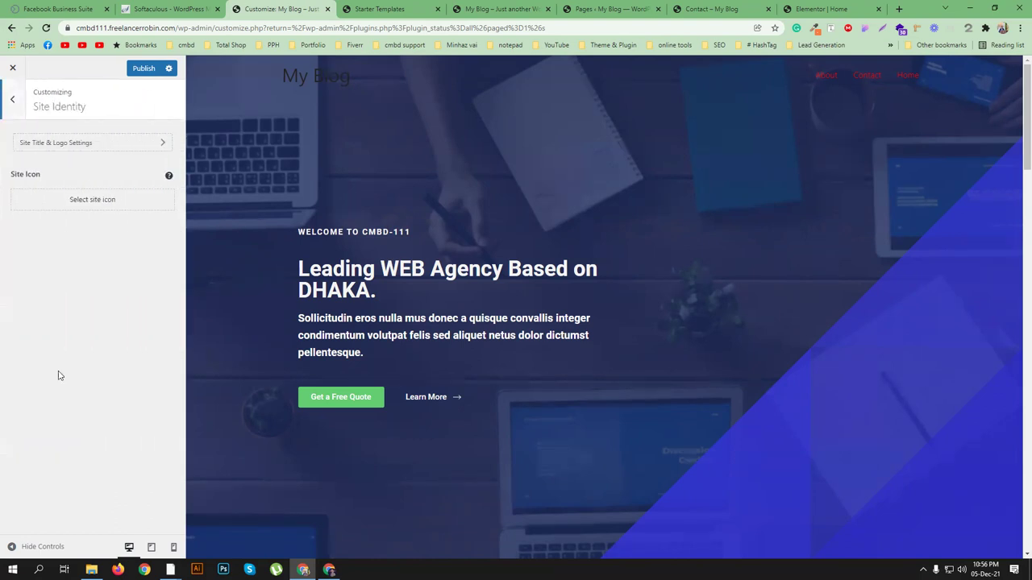
click(104, 143)
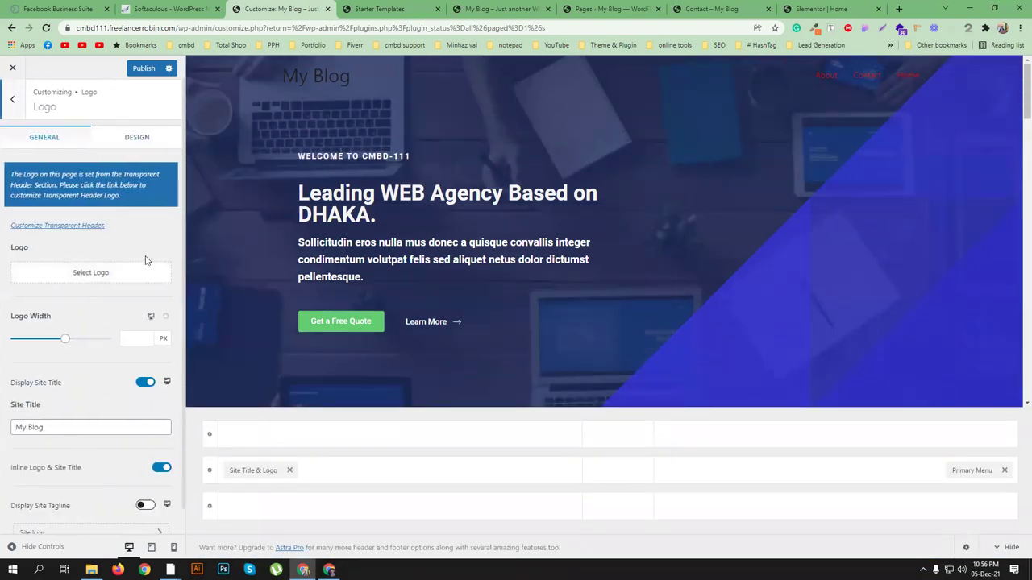
Step: Try to set partner-awards-logo-5.svg from the media library as the site logo with cropping
click(100, 275)
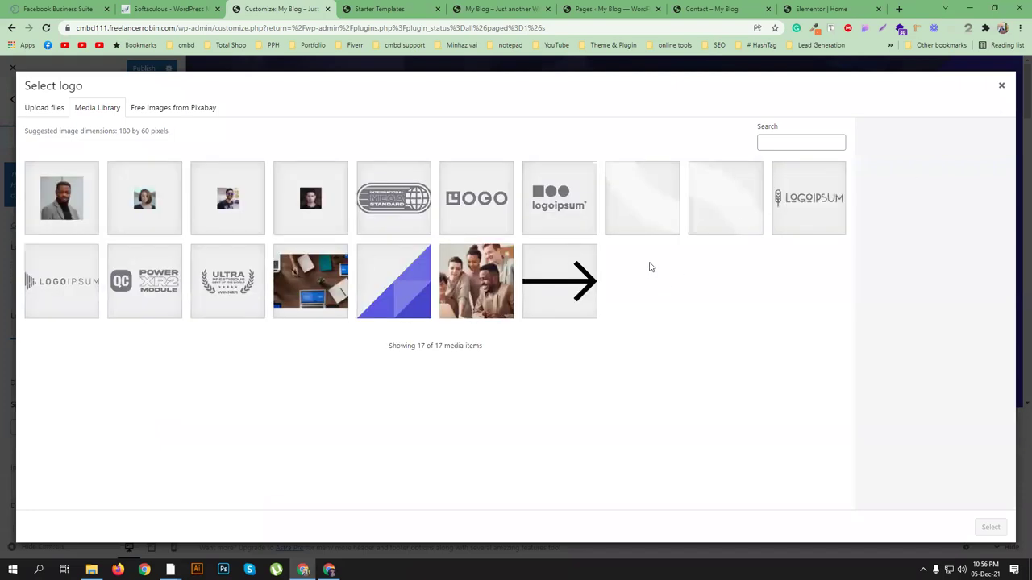
click(557, 213)
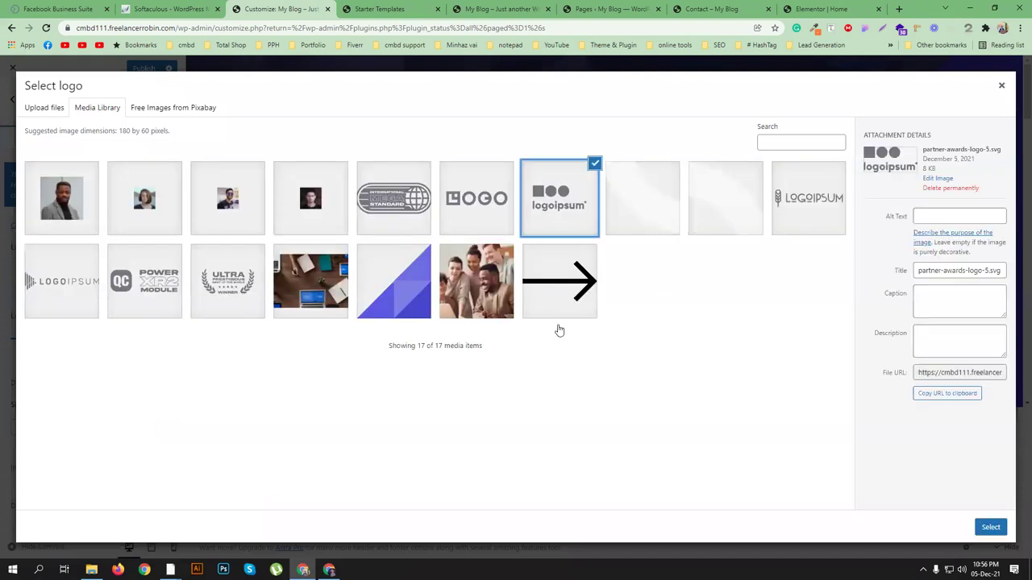
click(989, 528)
click(985, 527)
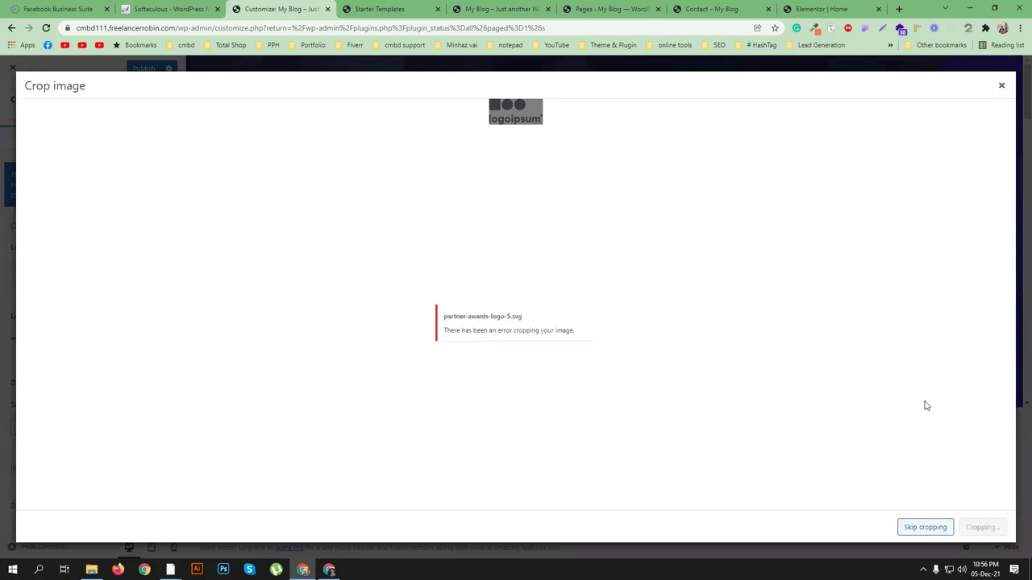
click(1002, 87)
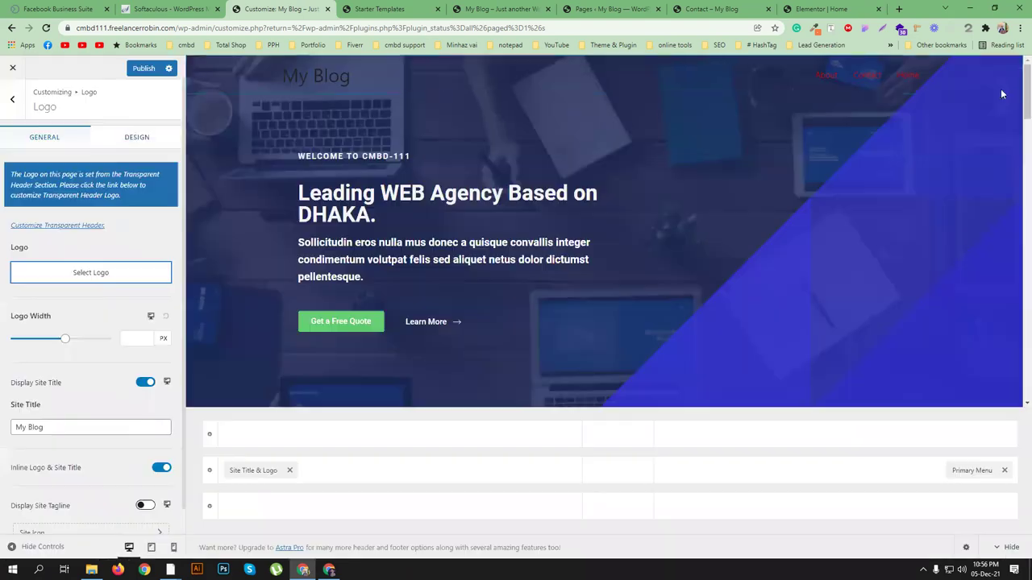
Step: Upload Untitled-design.png from the Downloads folder and select it as the site logo
click(89, 274)
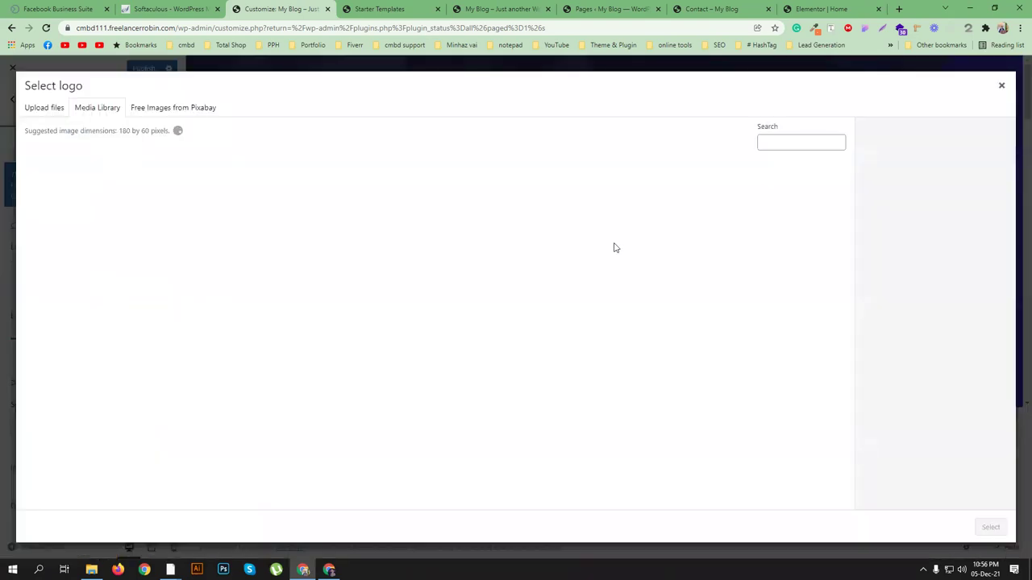
click(45, 107)
click(509, 291)
scroll(395, 279, down, 5)
scroll(395, 280, down, 5)
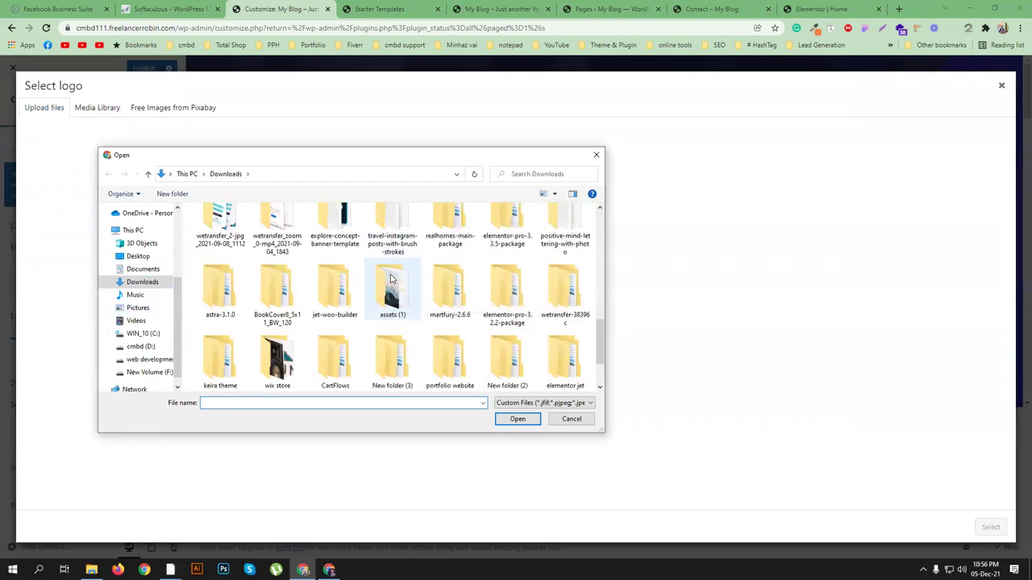
click(218, 282)
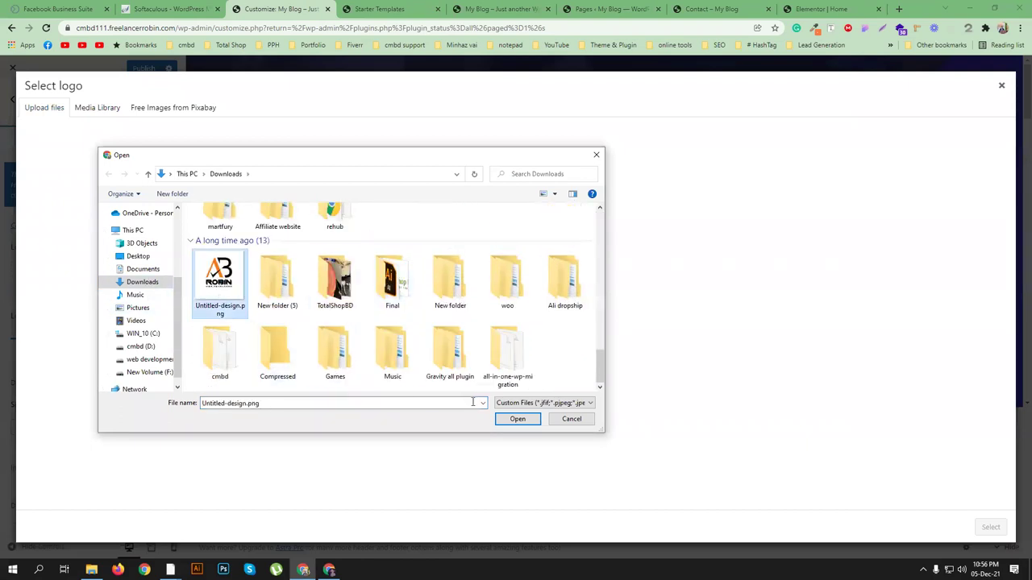
click(518, 419)
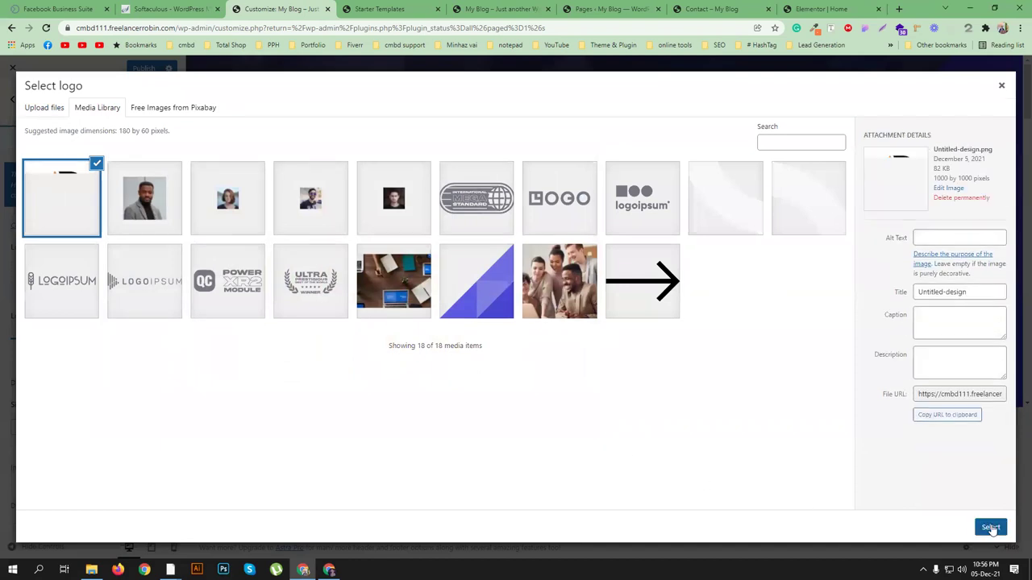
click(991, 528)
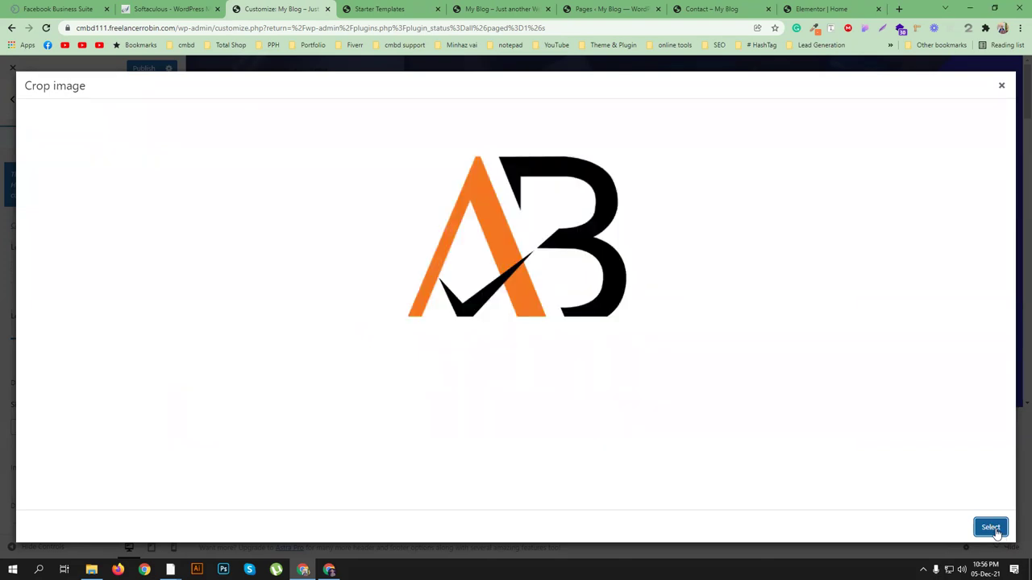
Step: Enlarge the crop area around the AB monogram and the ROBIN lettering, and crop the logo image
drag(498, 260, 499, 230)
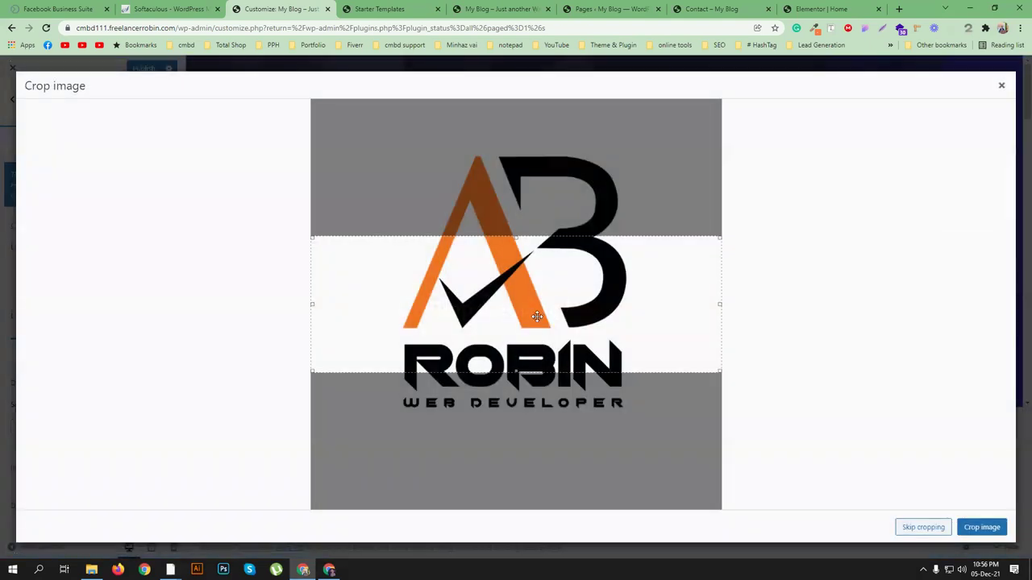
drag(542, 368, 544, 429)
drag(552, 328, 552, 294)
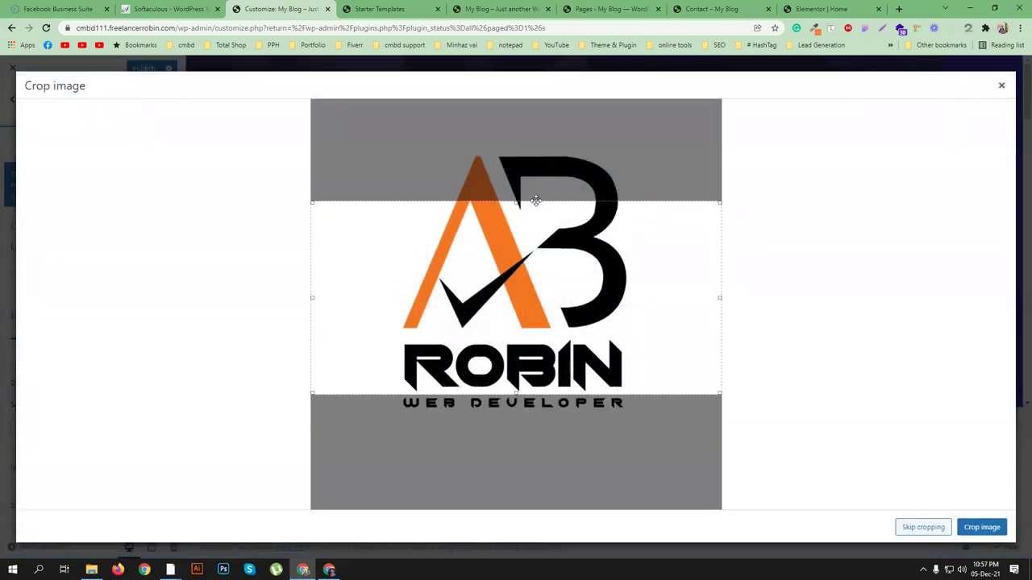
drag(517, 187, 518, 141)
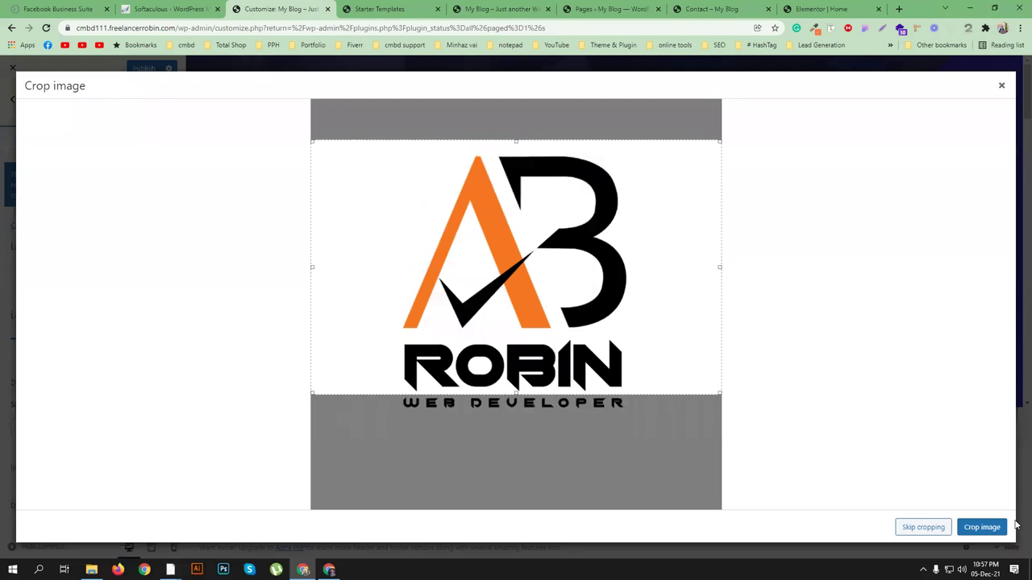
click(982, 527)
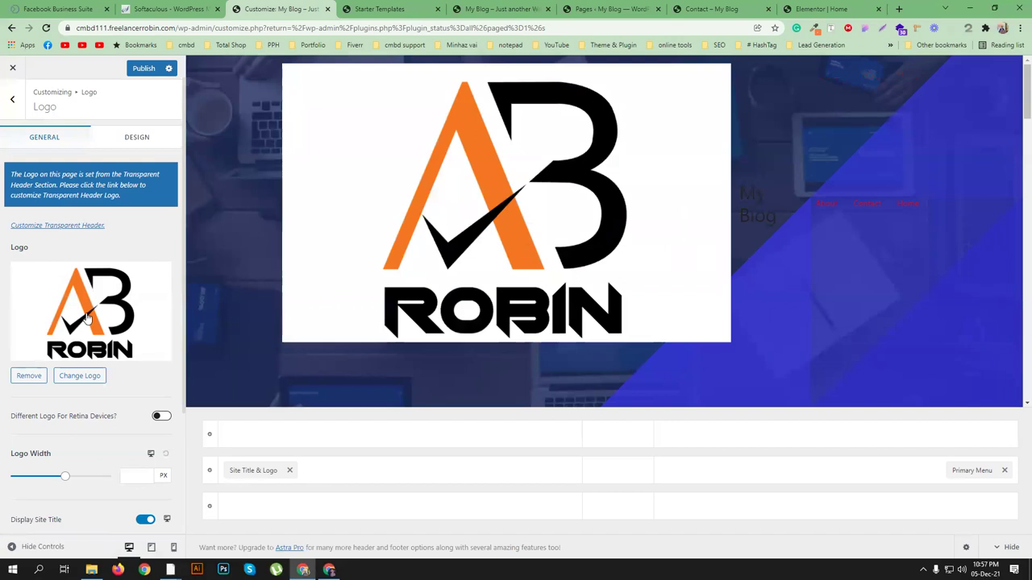
Step: Set the logo width to 120 px and clear the site title text
scroll(99, 447, down, 2)
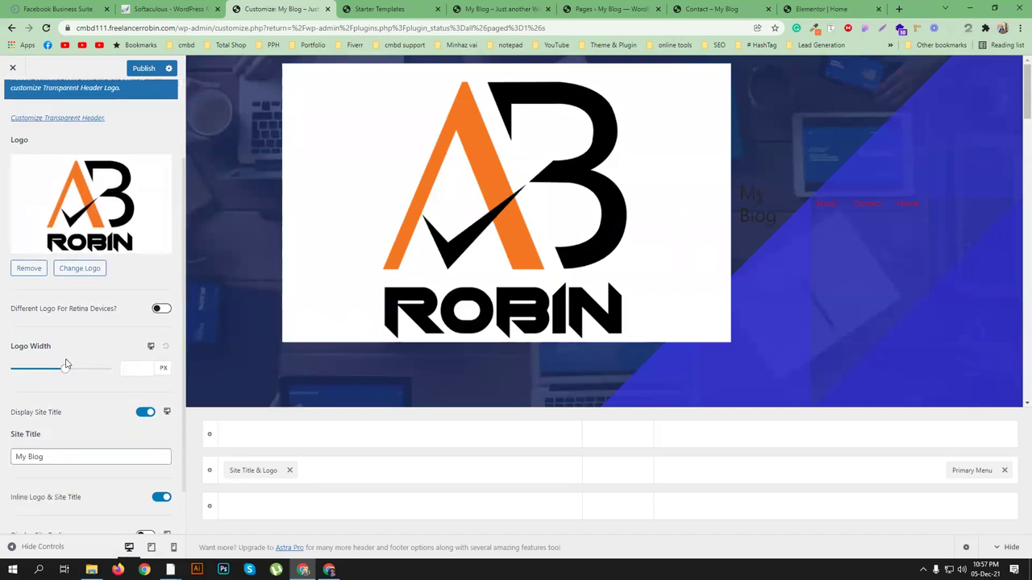
drag(65, 372, 33, 368)
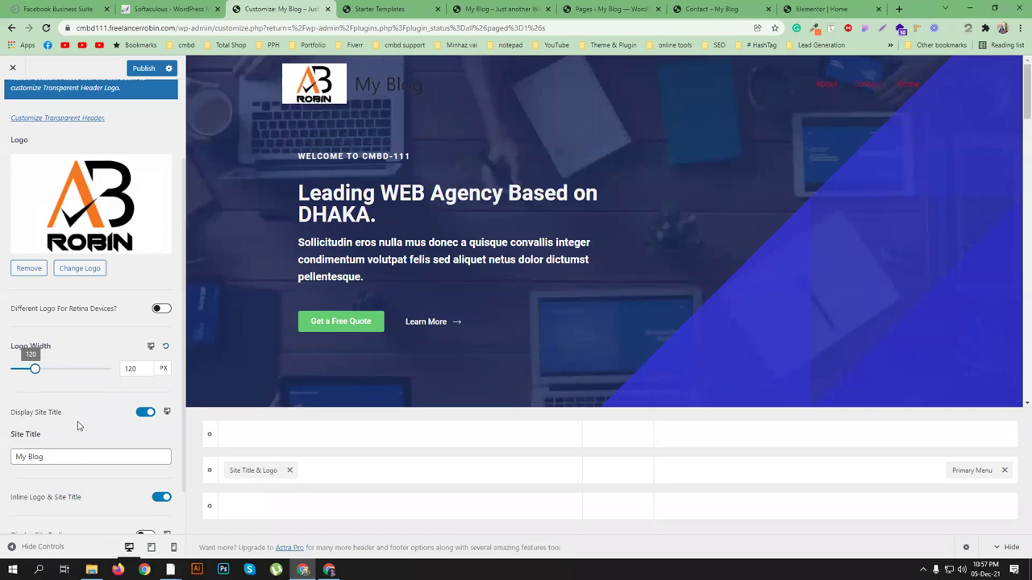
scroll(78, 426, down, 1)
click(56, 401)
drag(57, 400, 7, 398)
key(BackSpace)
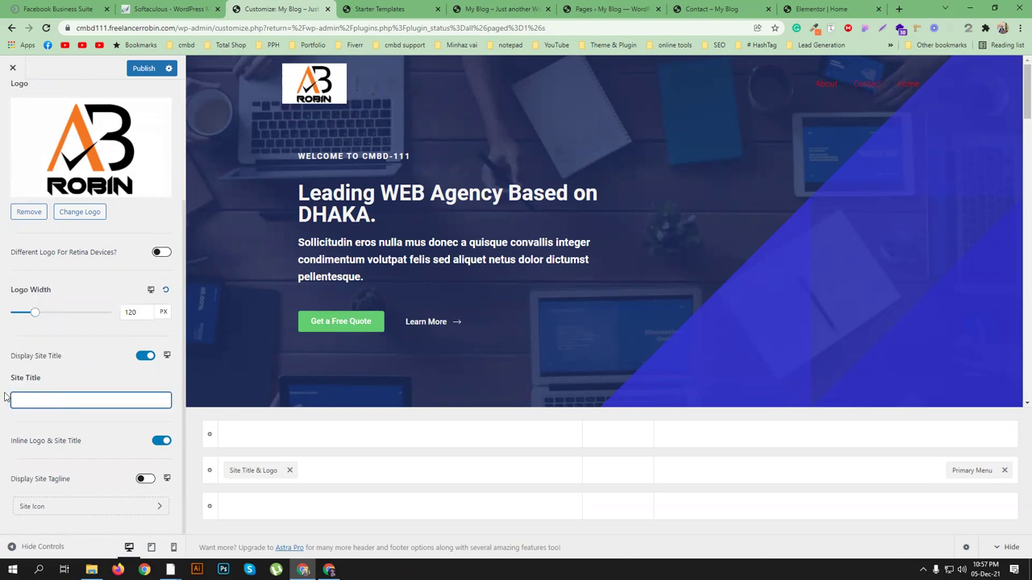
click(79, 372)
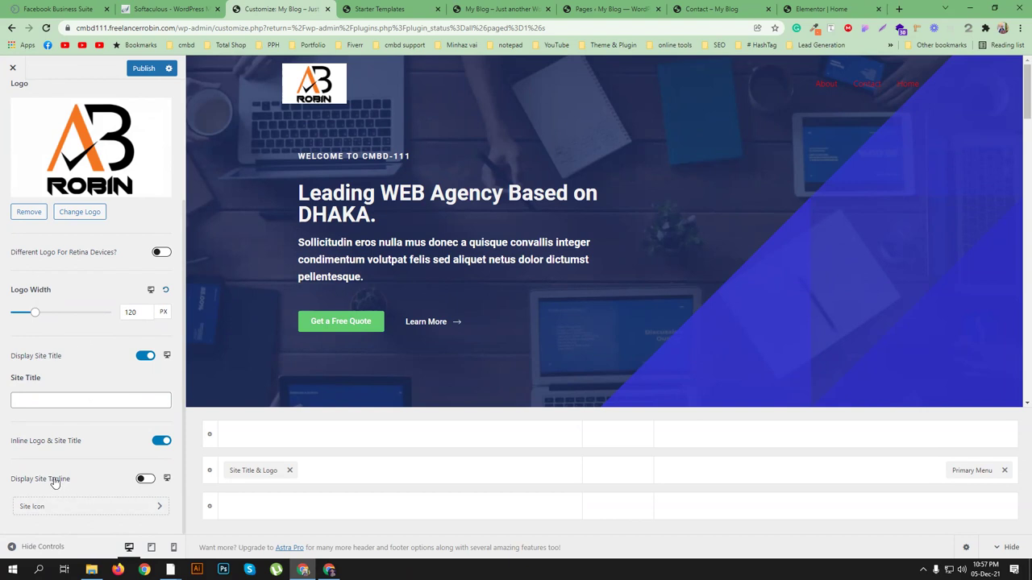
Step: Set the uncropped AB Robin Web Developer logo from the media library as the site icon, cropping it to the full square
click(84, 507)
click(97, 209)
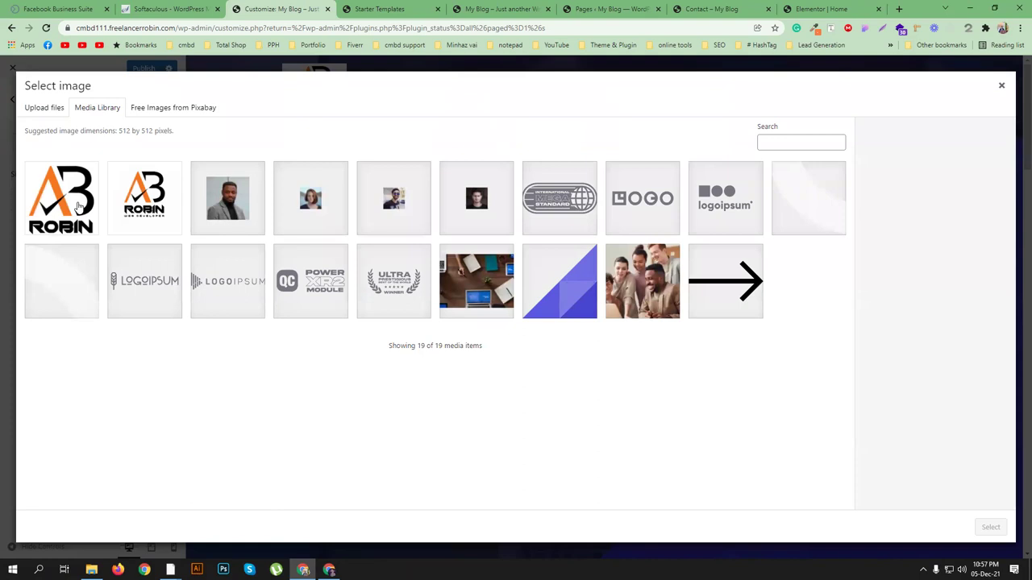
click(121, 203)
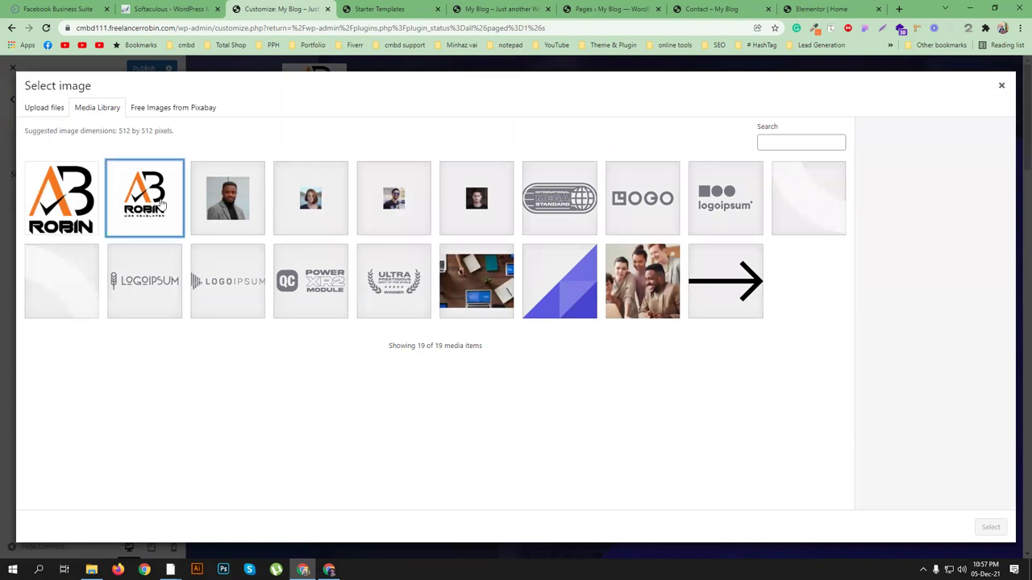
click(990, 528)
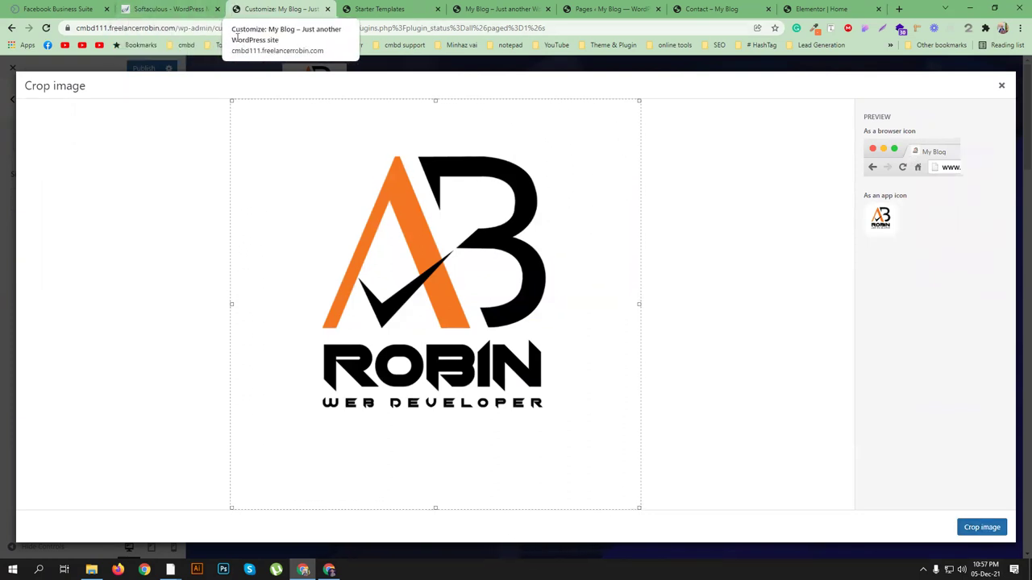
click(981, 527)
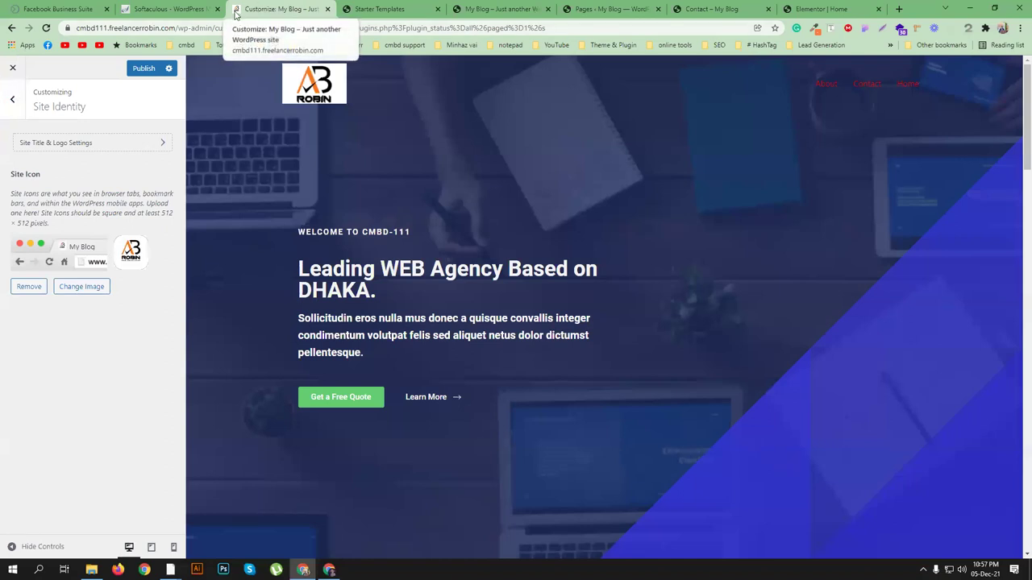
Step: Leave Site Identity and open the list of all menu locations in the customizer
click(12, 101)
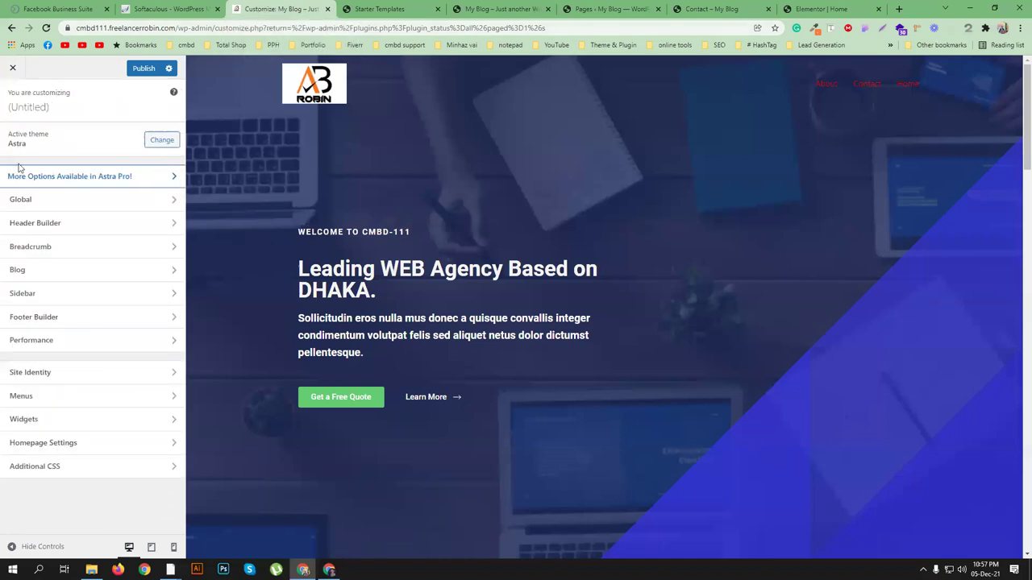
click(136, 403)
click(138, 314)
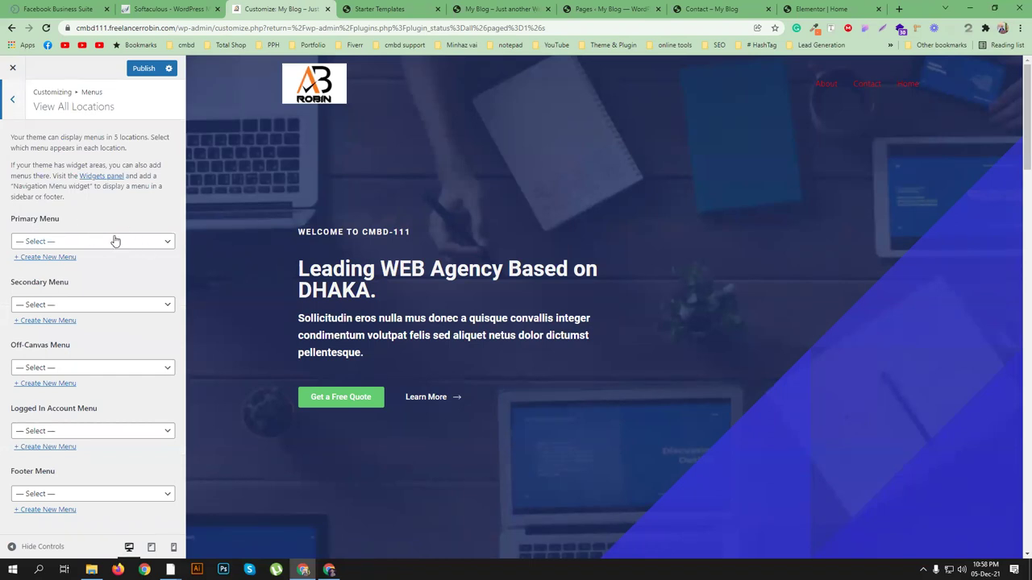
Step: Switch to the live site's browser tab, go to its WordPress dashboard and open the Menus screen under Appearance
click(500, 8)
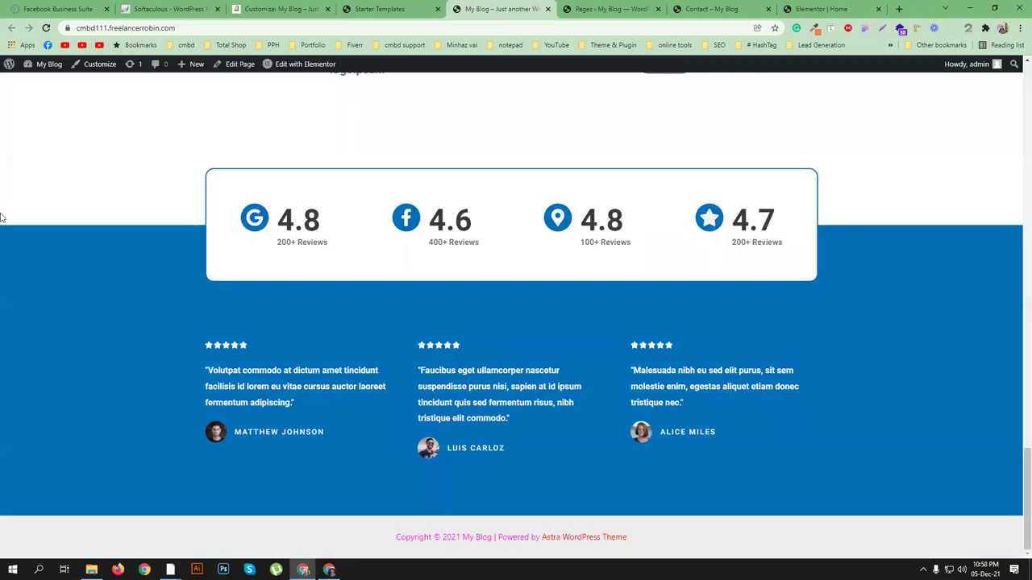
click(10, 65)
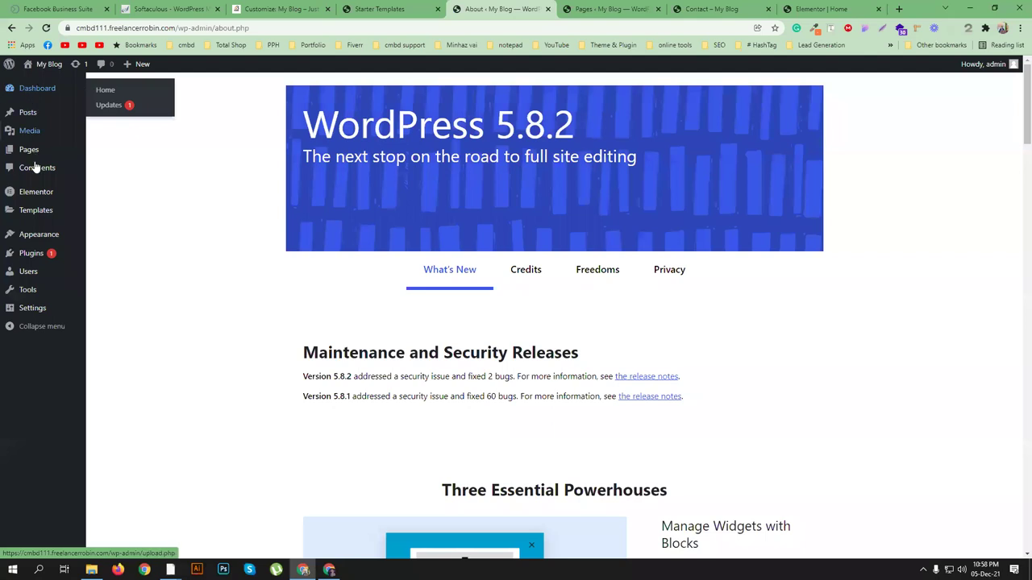
mouse_move(41, 234)
click(109, 282)
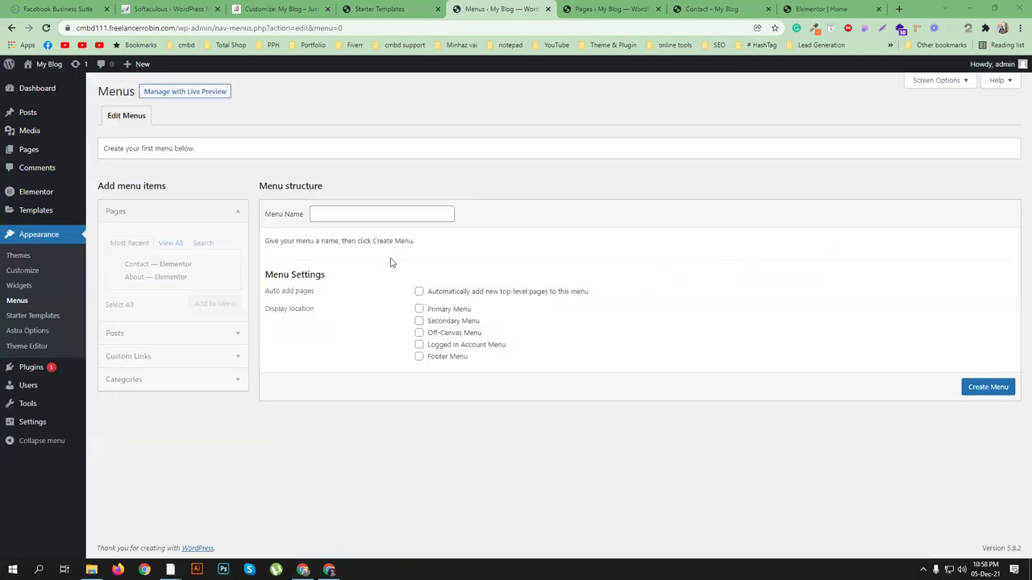
Step: Create a new menu named Primary Menu
click(319, 211)
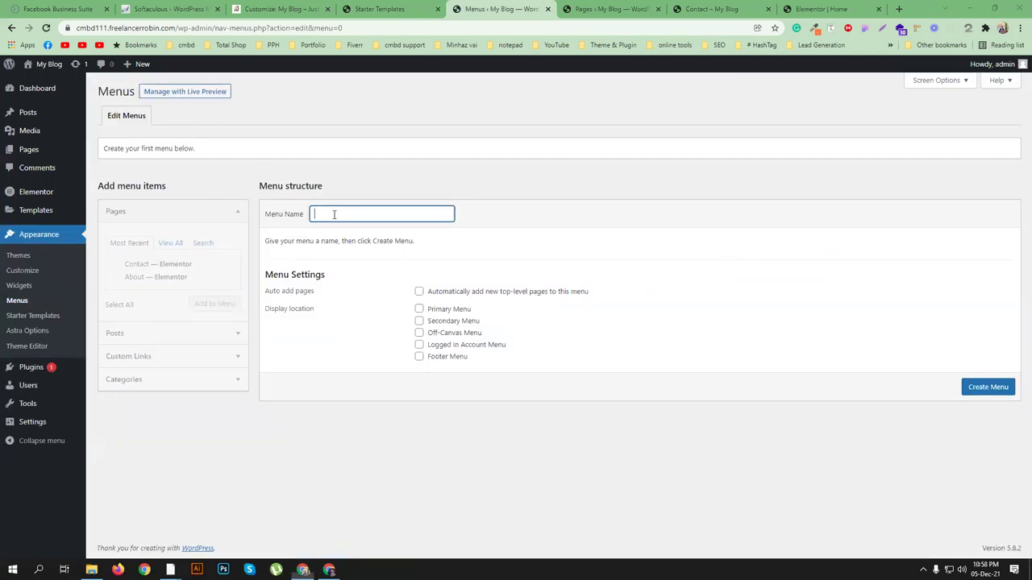
click(338, 236)
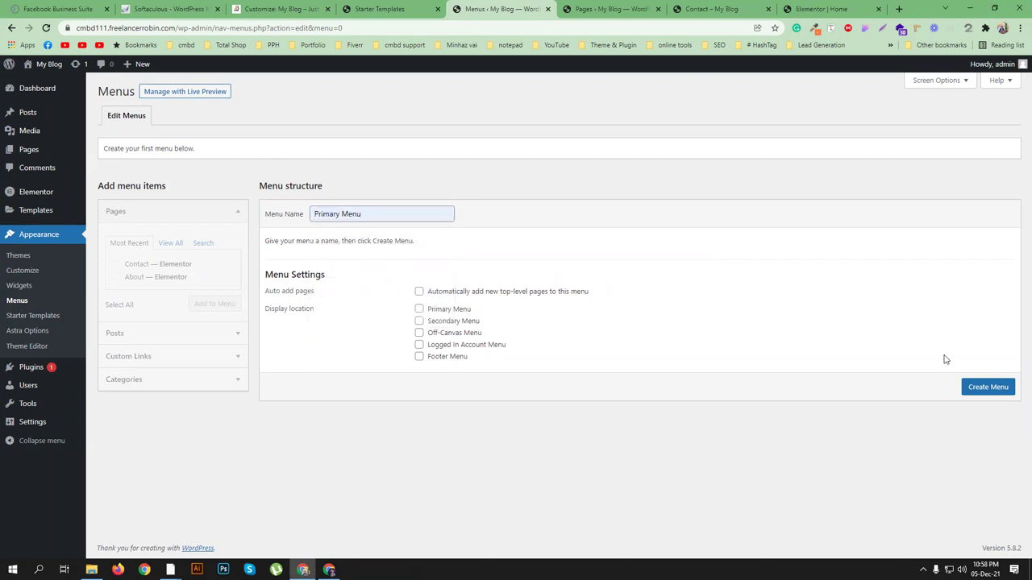
click(988, 386)
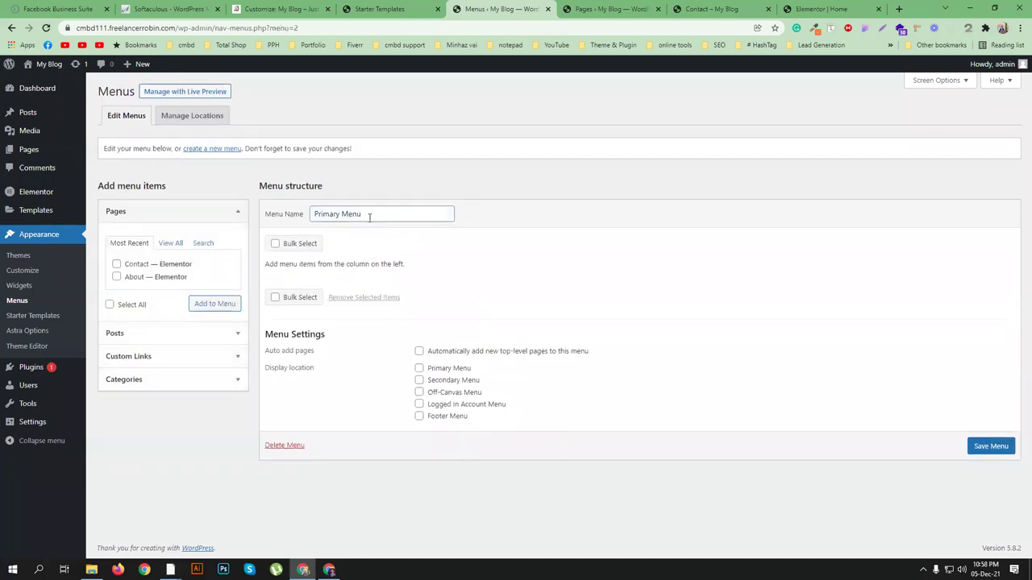
Step: Add the Home, About and Contact pages to the new menu
click(121, 265)
click(117, 277)
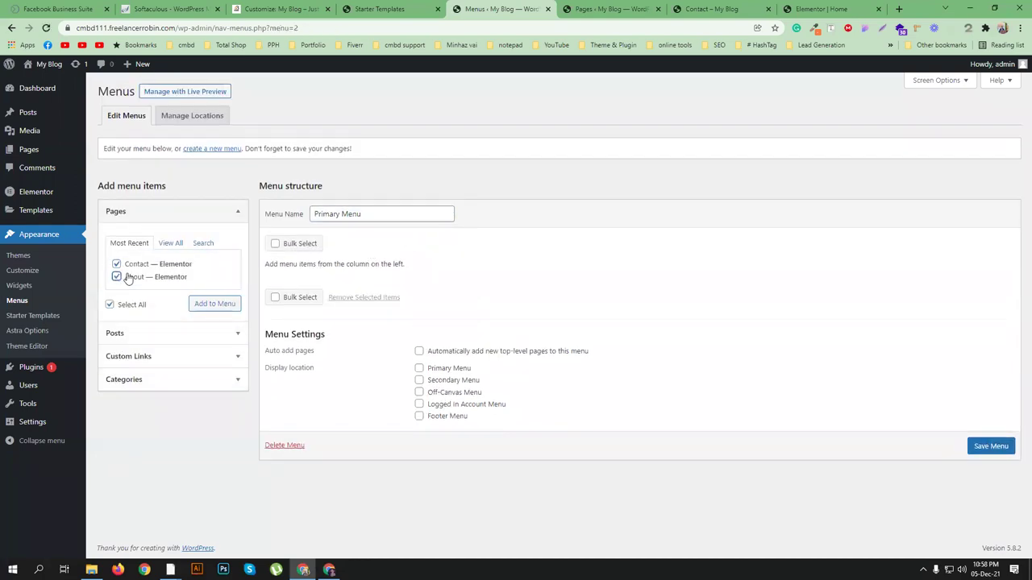
click(170, 243)
click(136, 289)
click(138, 277)
click(134, 264)
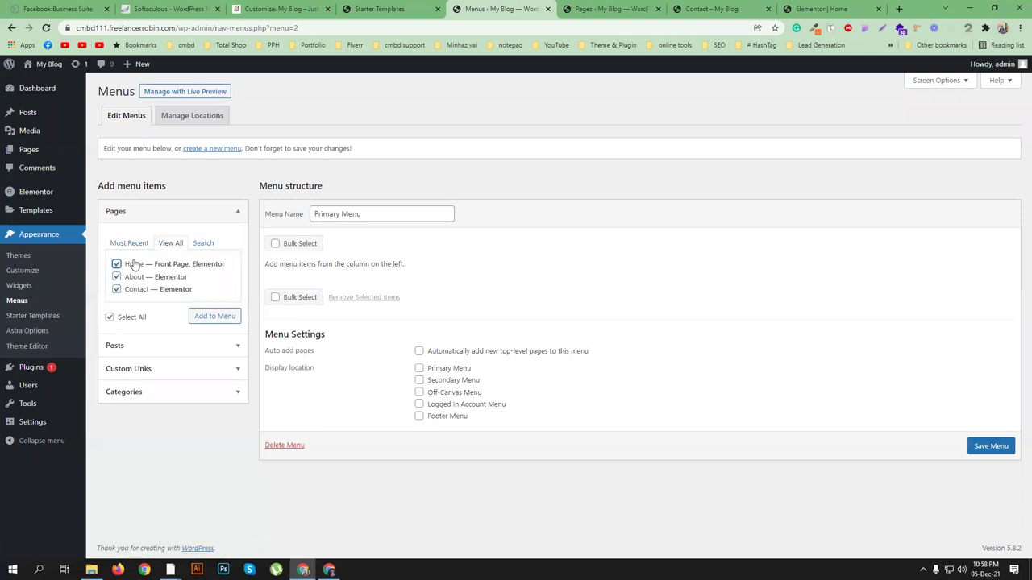
click(213, 317)
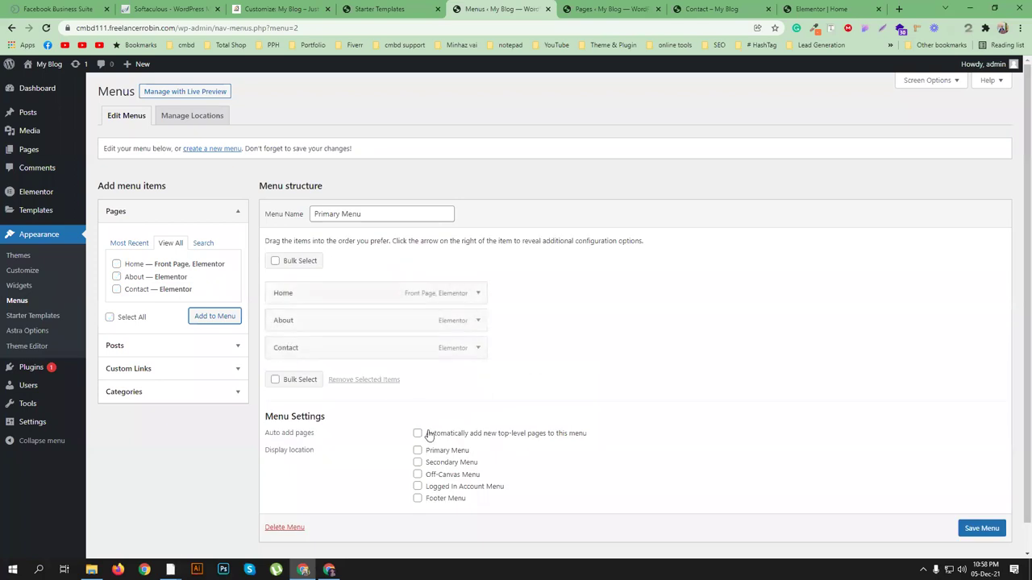
Step: Assign the menu to the Primary Menu display location, save it, and look at the live Contact page
click(417, 450)
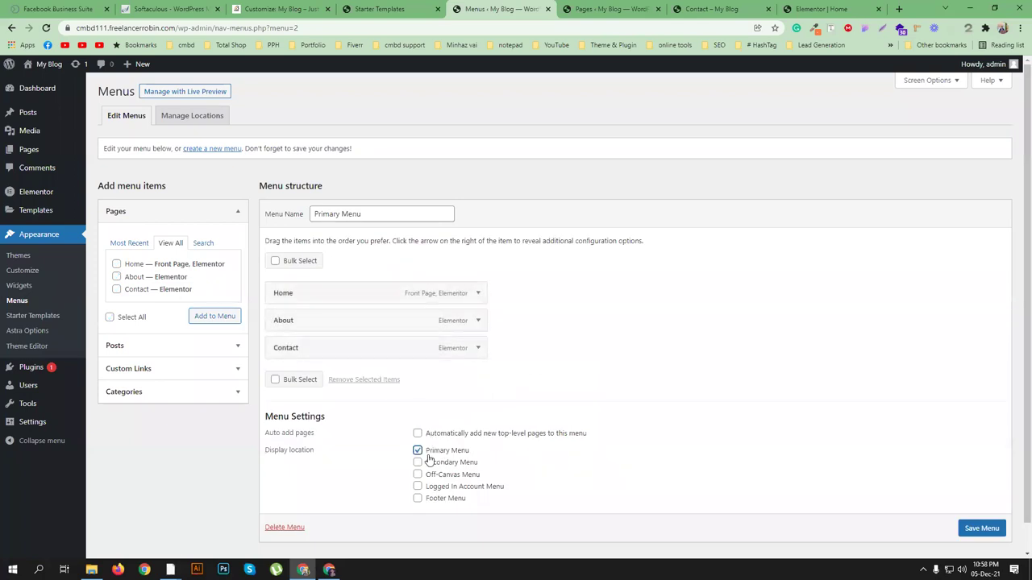
click(981, 528)
click(754, 8)
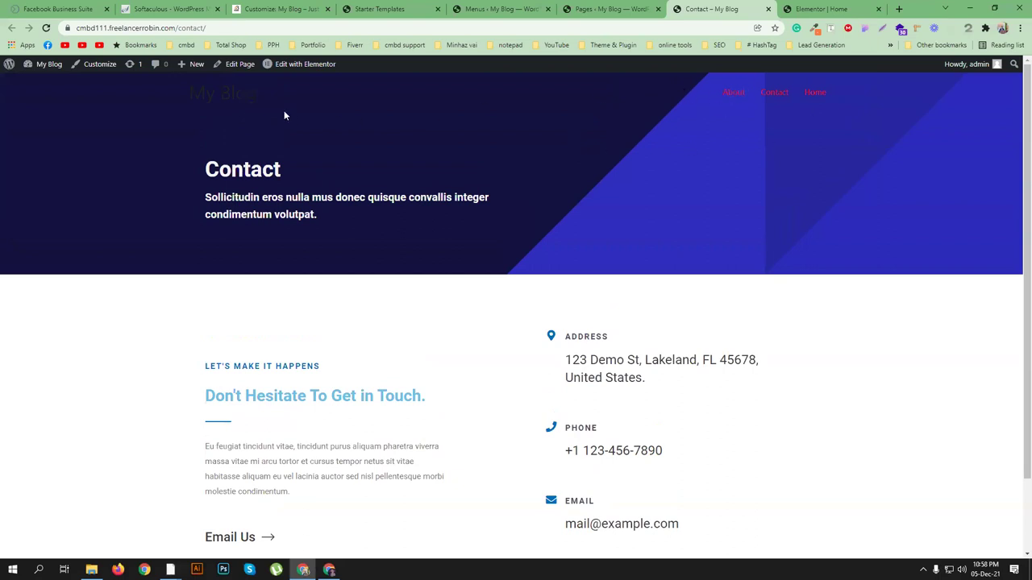
click(498, 9)
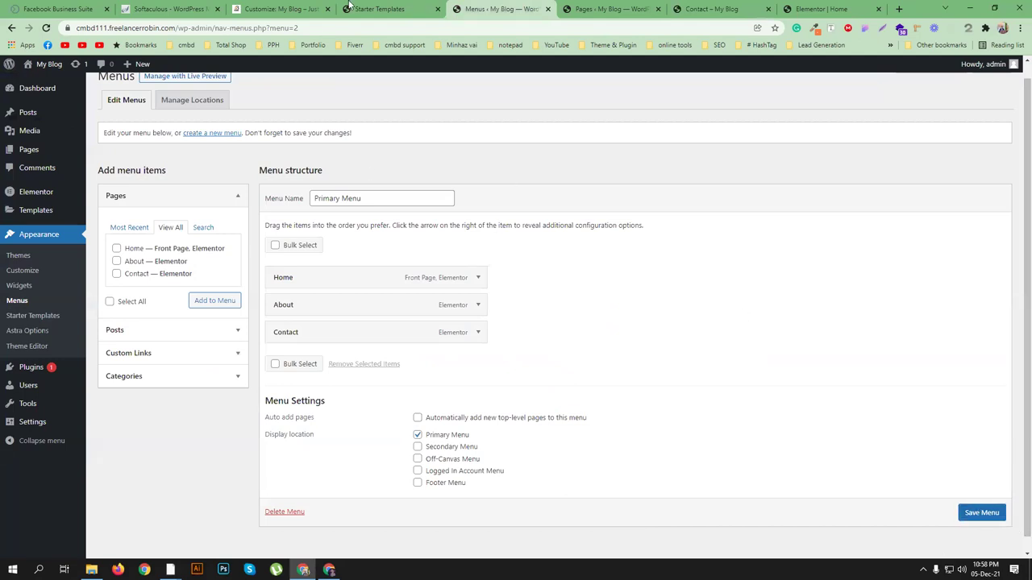
Step: Return to the customizer's browser tab, publish its pending changes and reload it to refresh the menu choices
click(272, 8)
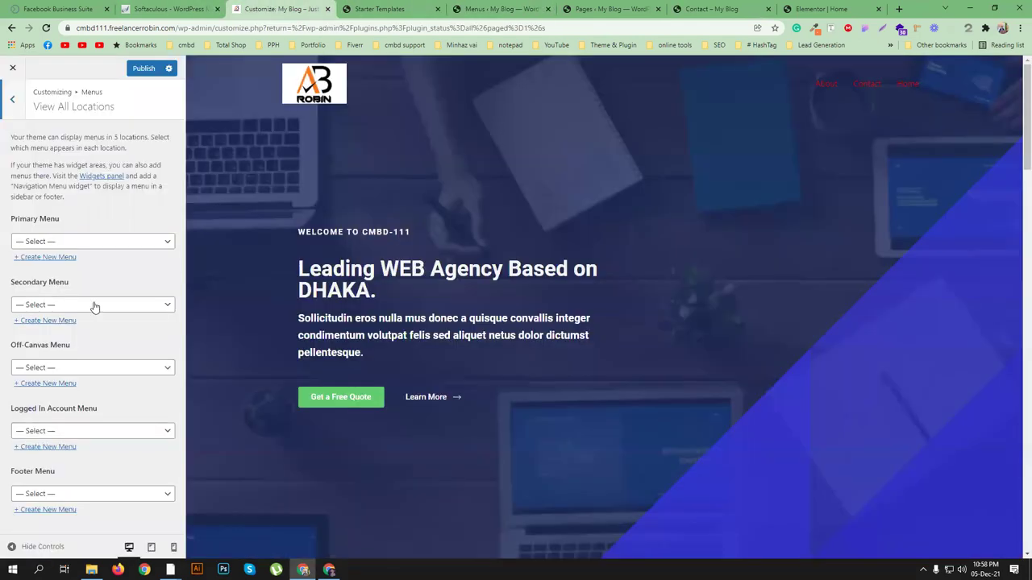
click(91, 240)
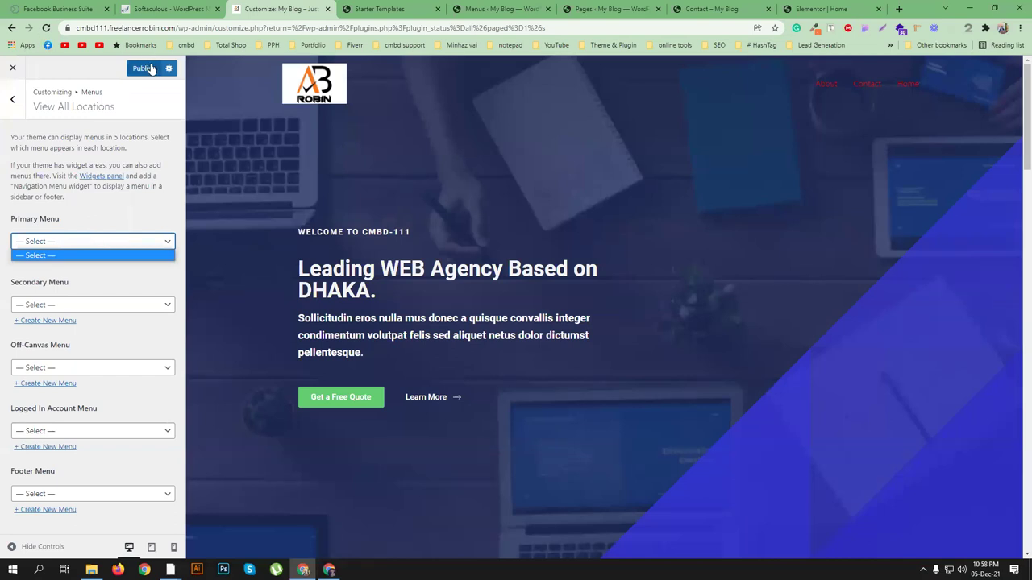
click(91, 255)
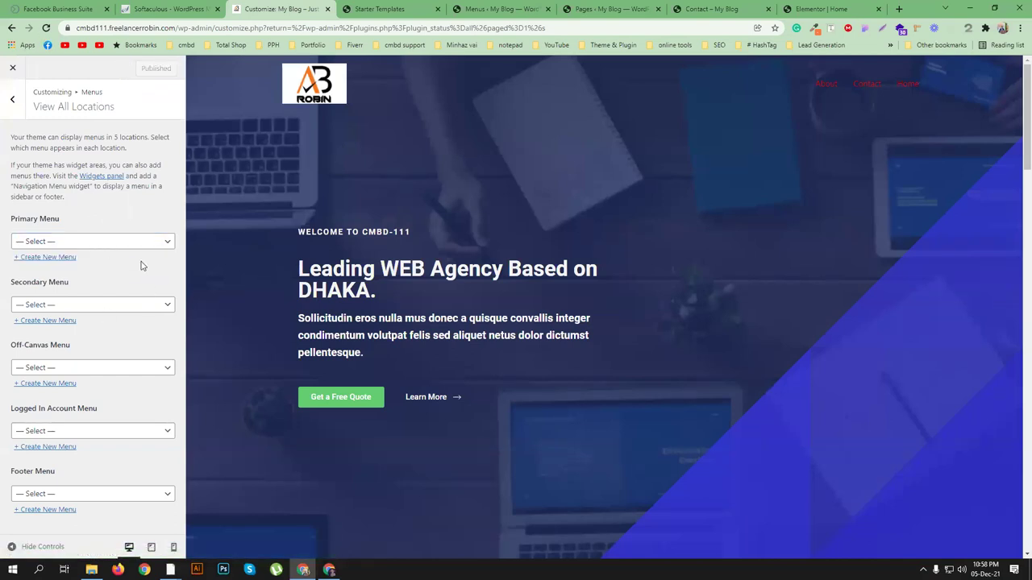
click(91, 243)
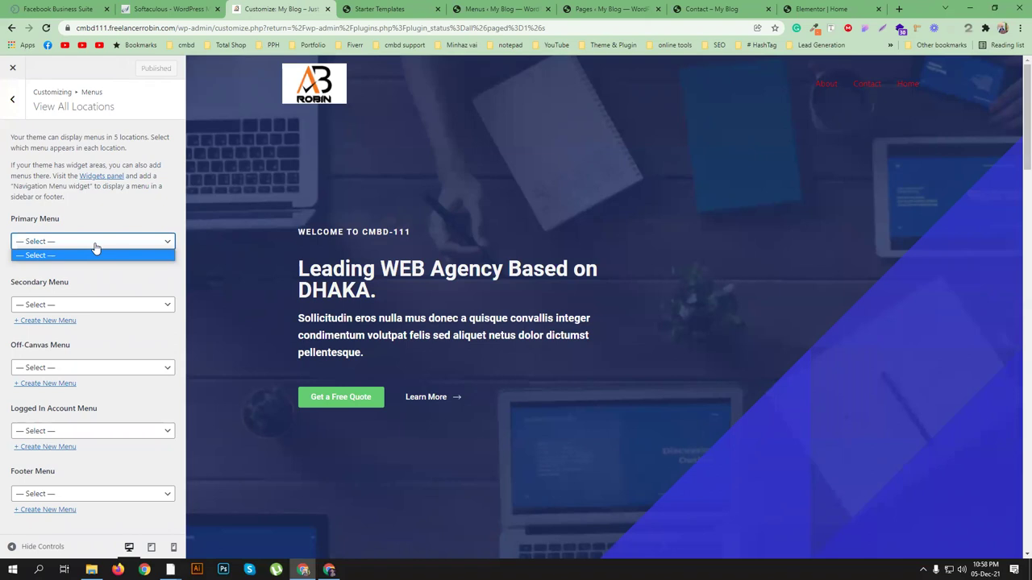
click(46, 28)
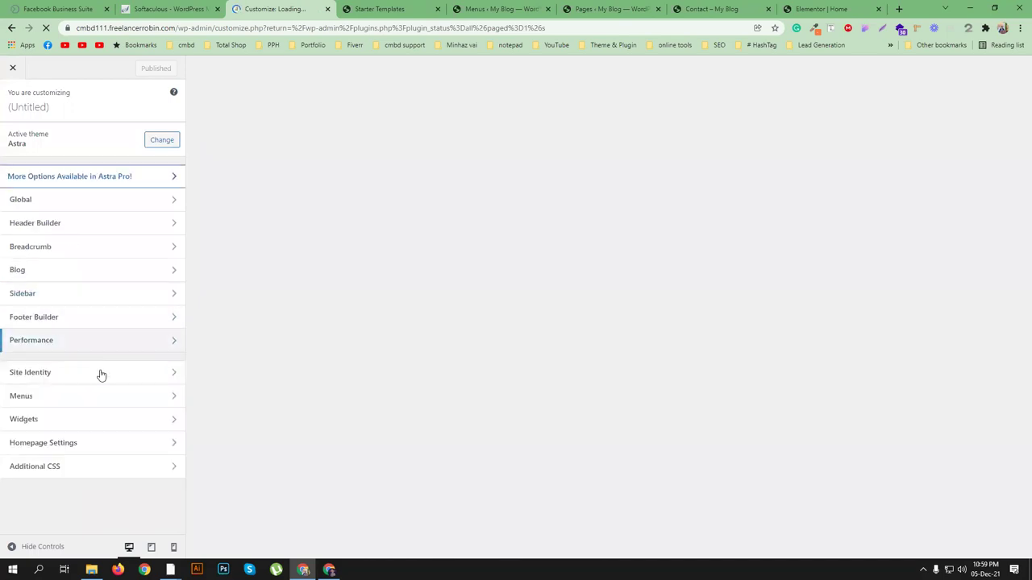
Step: Assign the Primary Menu to both the Primary Menu and Footer Menu locations in the customizer, and return to its main section list
click(111, 397)
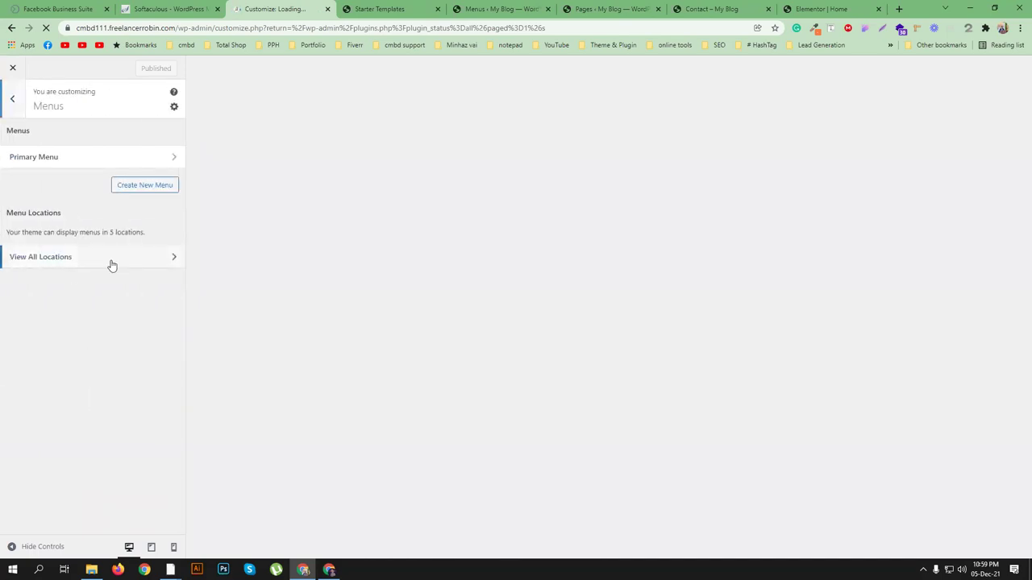
click(110, 258)
click(103, 242)
click(97, 267)
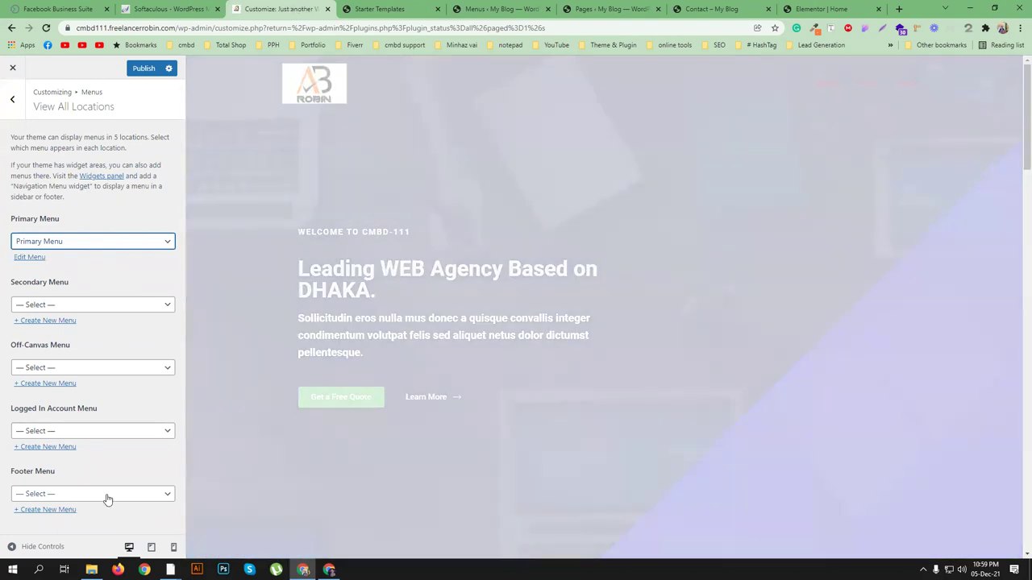
click(106, 497)
click(107, 519)
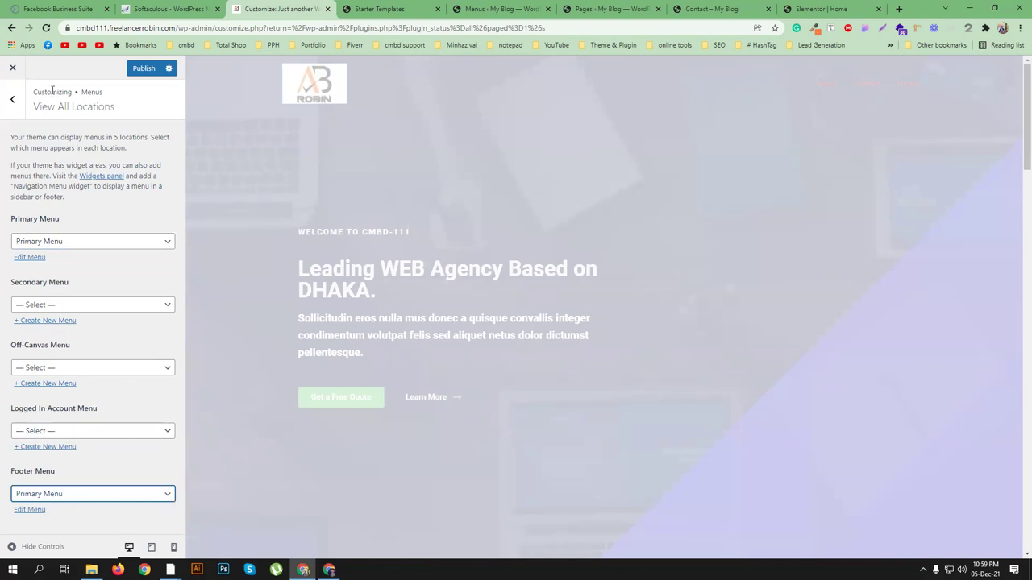
click(12, 99)
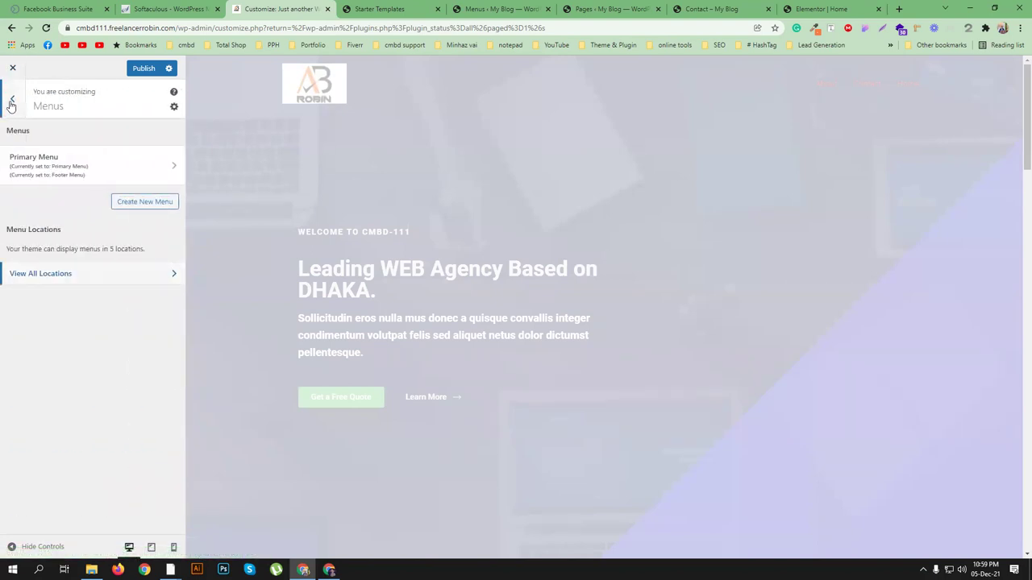
click(13, 98)
Step: Look at the Widgets section, and set the posts page to About in the Homepage Settings
click(103, 425)
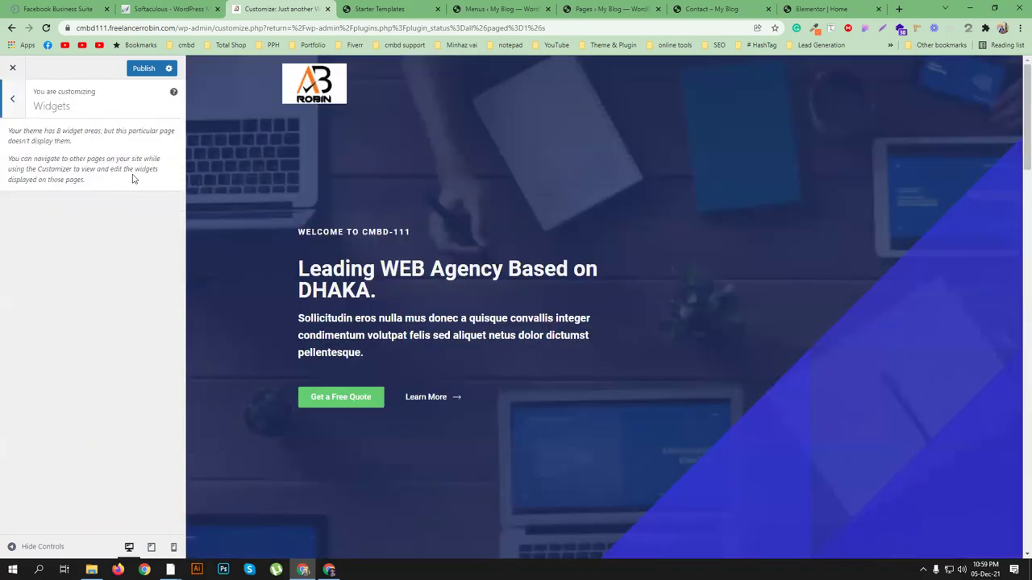
click(10, 101)
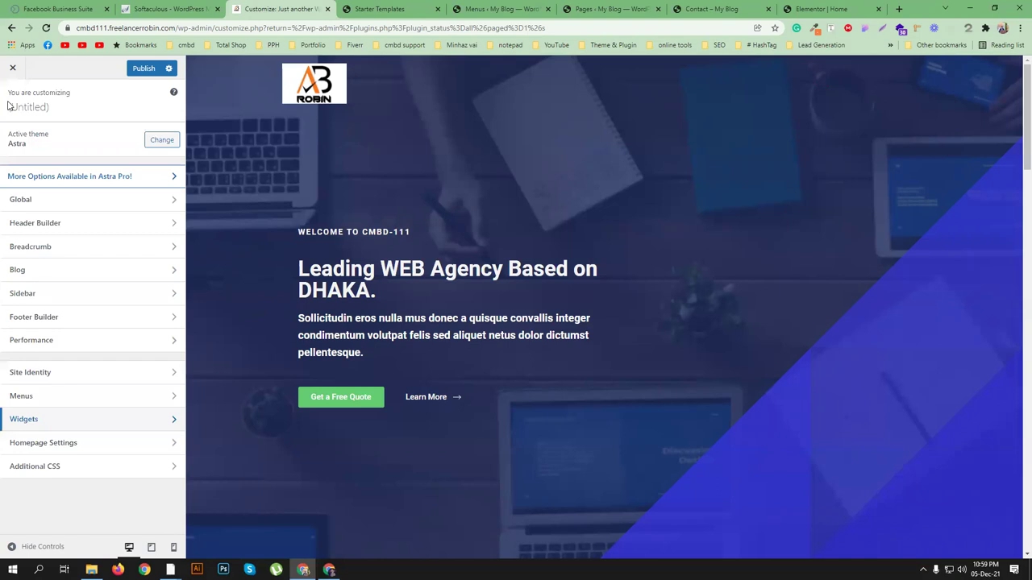
click(103, 449)
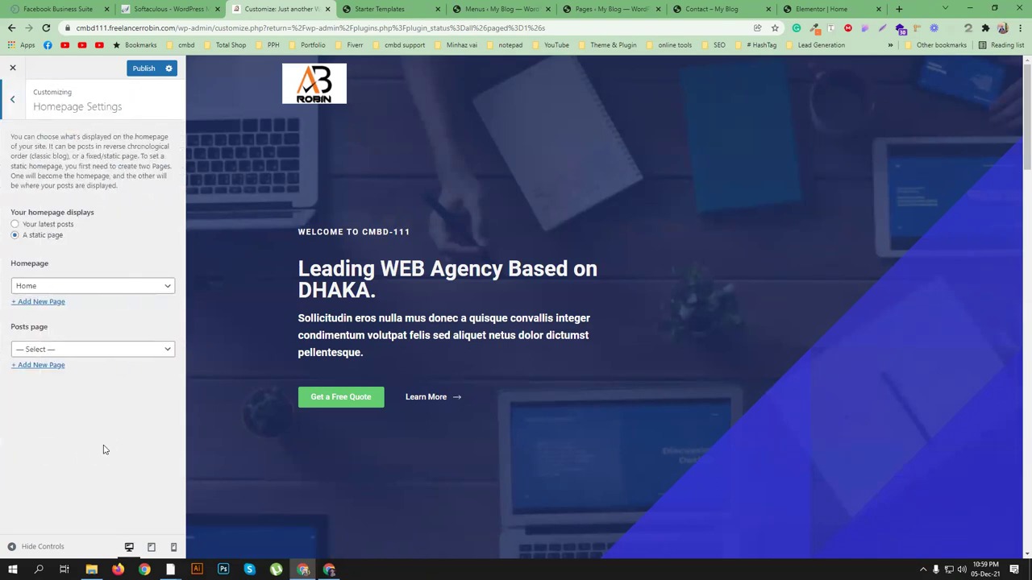
click(84, 351)
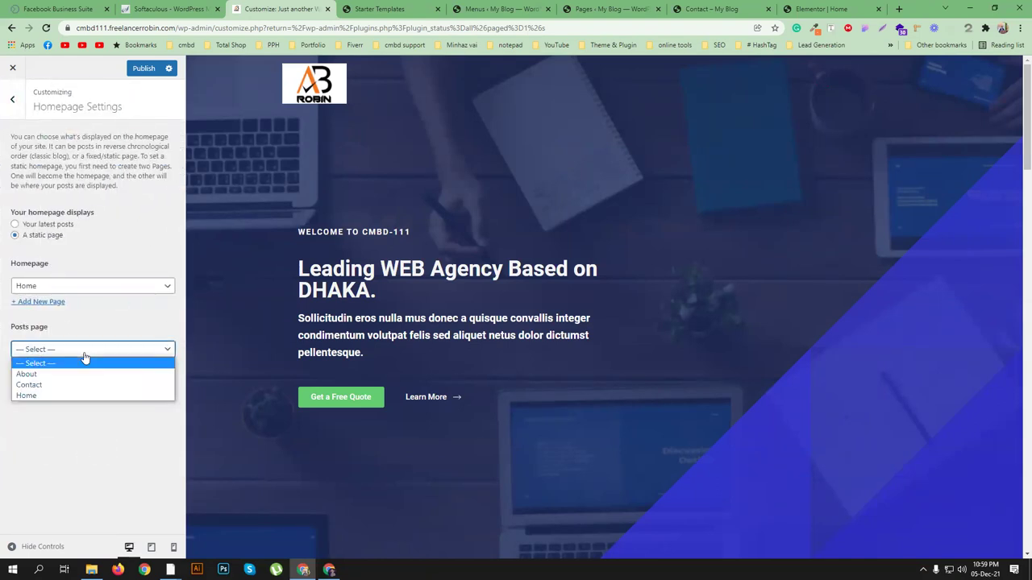
click(49, 374)
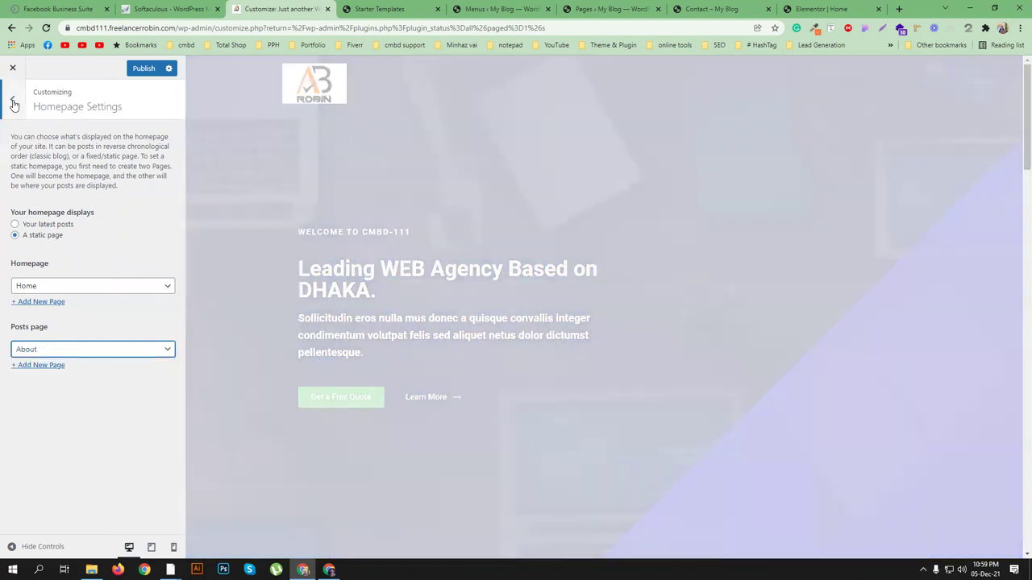
click(12, 99)
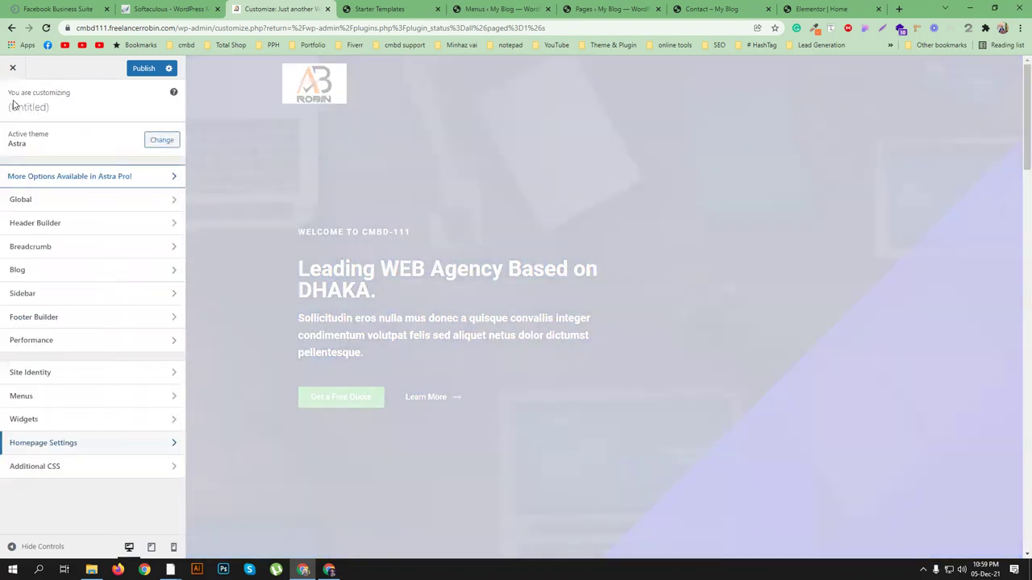
Step: Look at the Additional CSS section and publish the customizer changes
click(109, 468)
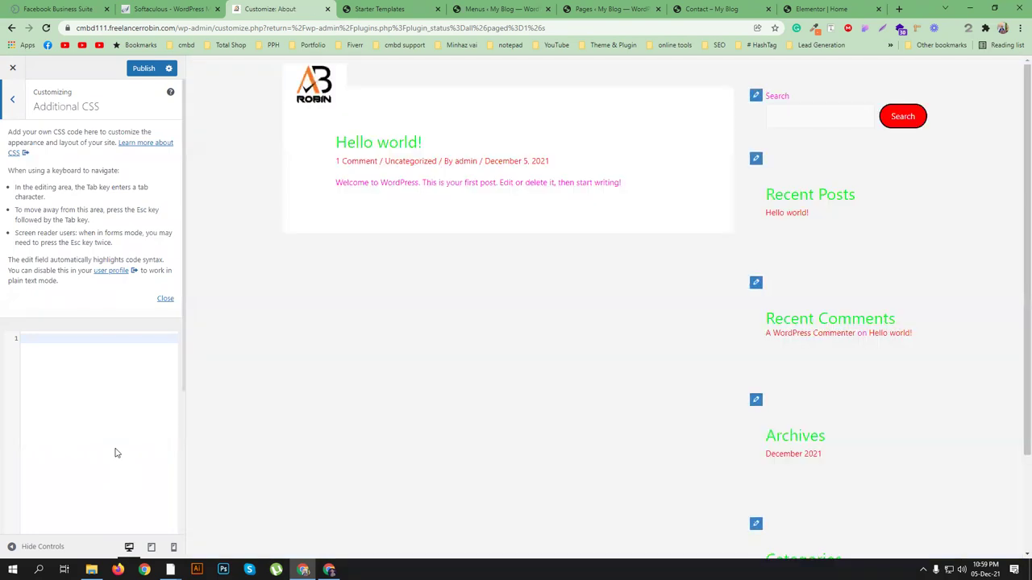
click(143, 68)
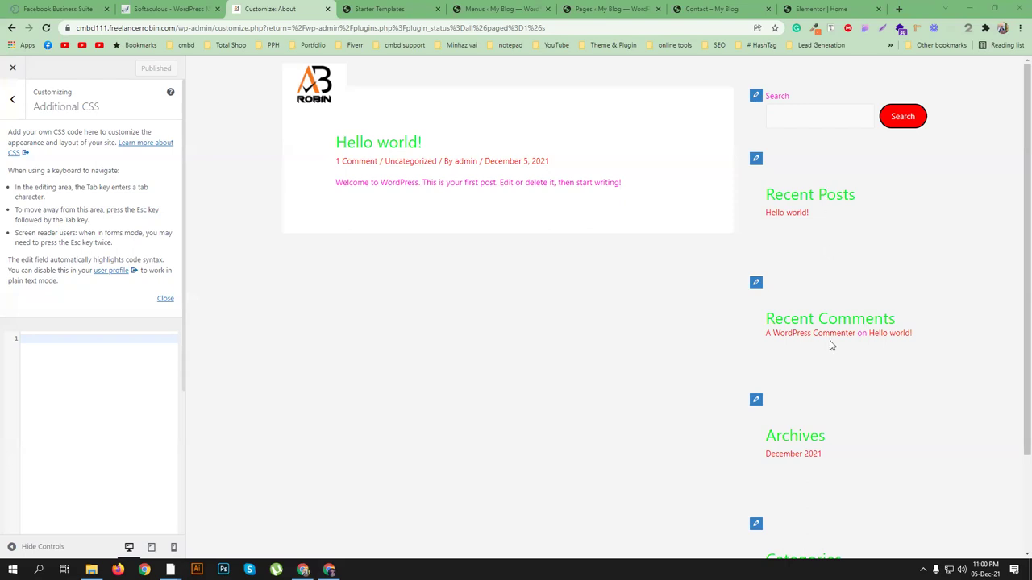
click(12, 99)
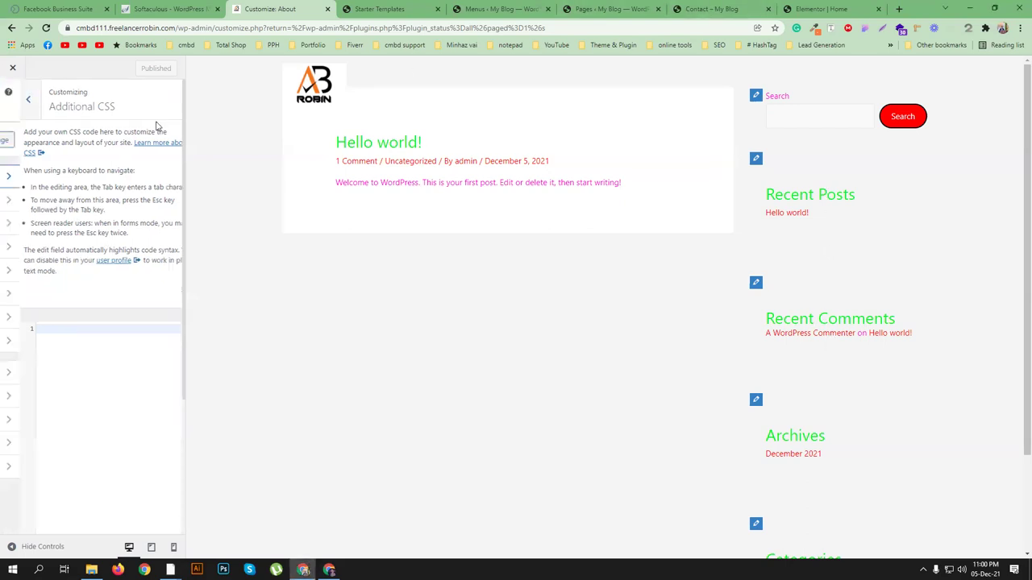
Step: Open the live homepage in a new browser tab from the Pages screen and examine its header, content sections and footer
click(614, 9)
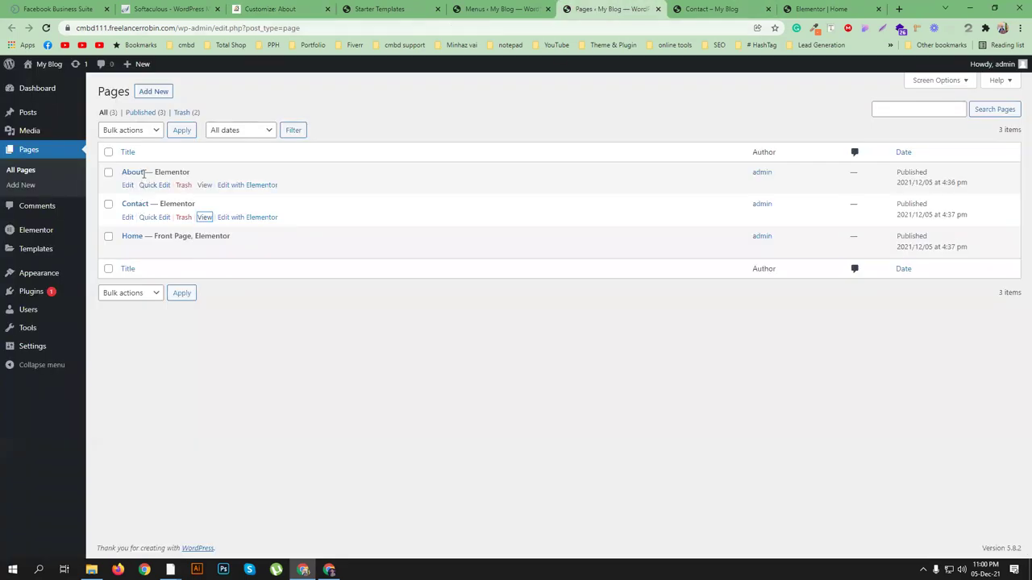
mouse_move(44, 66)
click(39, 85)
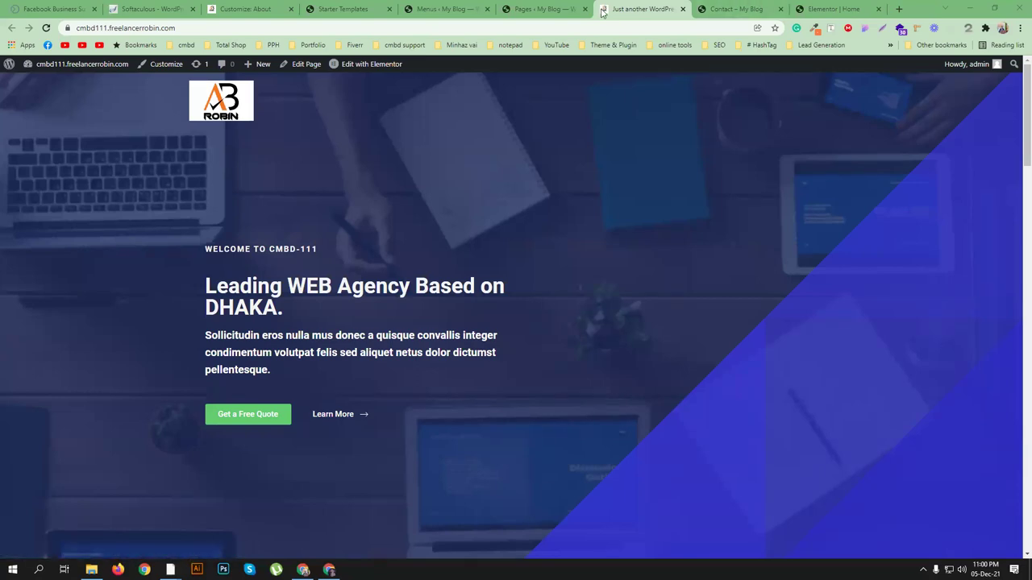
scroll(619, 250, down, 12)
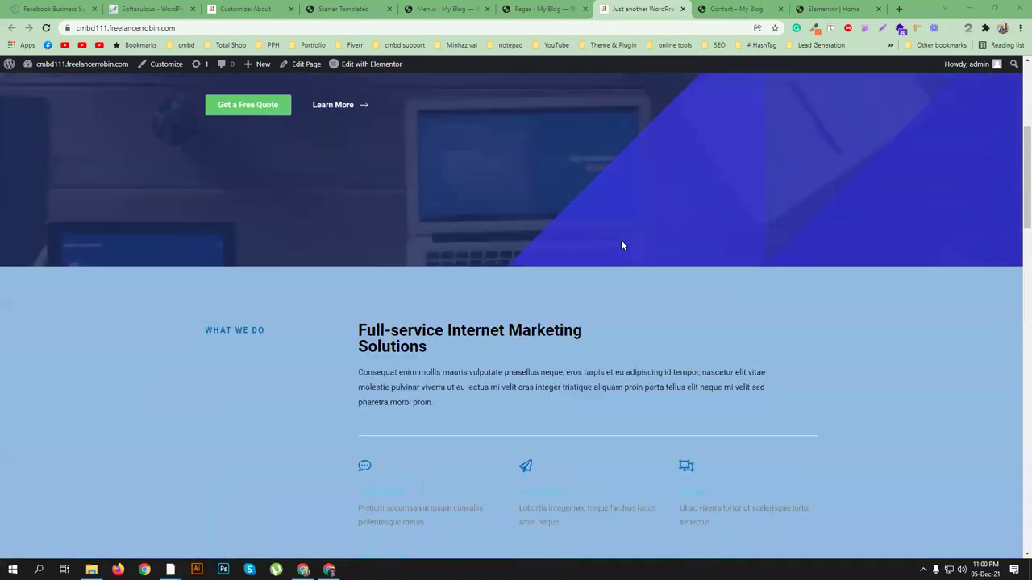
scroll(622, 261, down, 12)
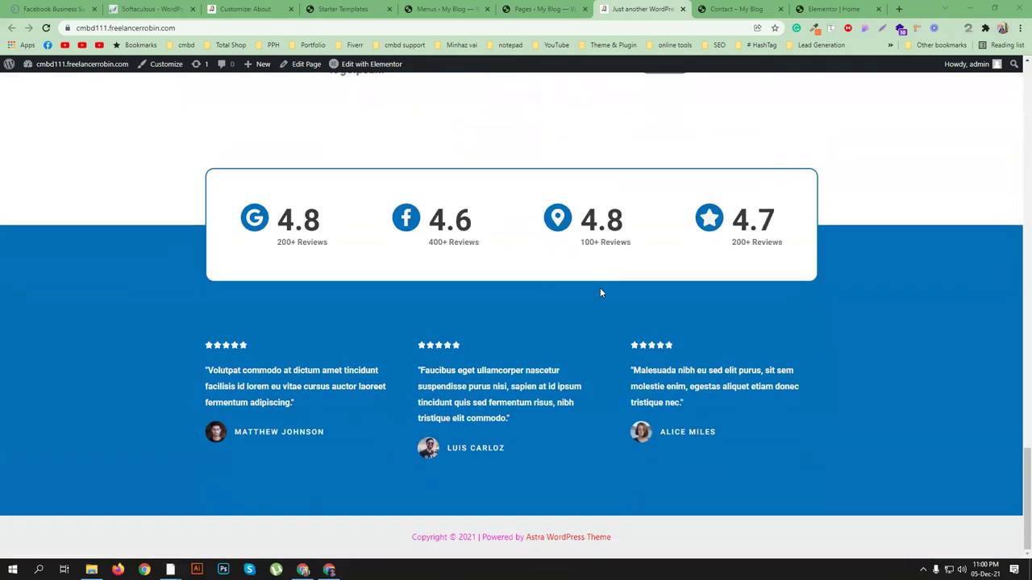
scroll(603, 286, up, 10)
scroll(607, 269, up, 10)
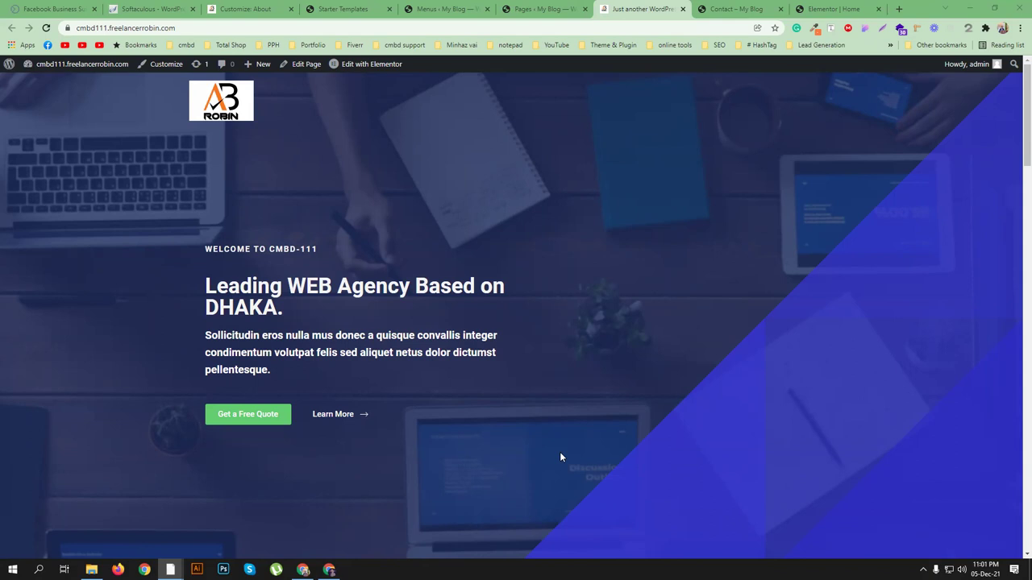
Step: Search the Starter Templates for "digital a" and open the first Digital Agency template with the yellow About Us section
click(347, 9)
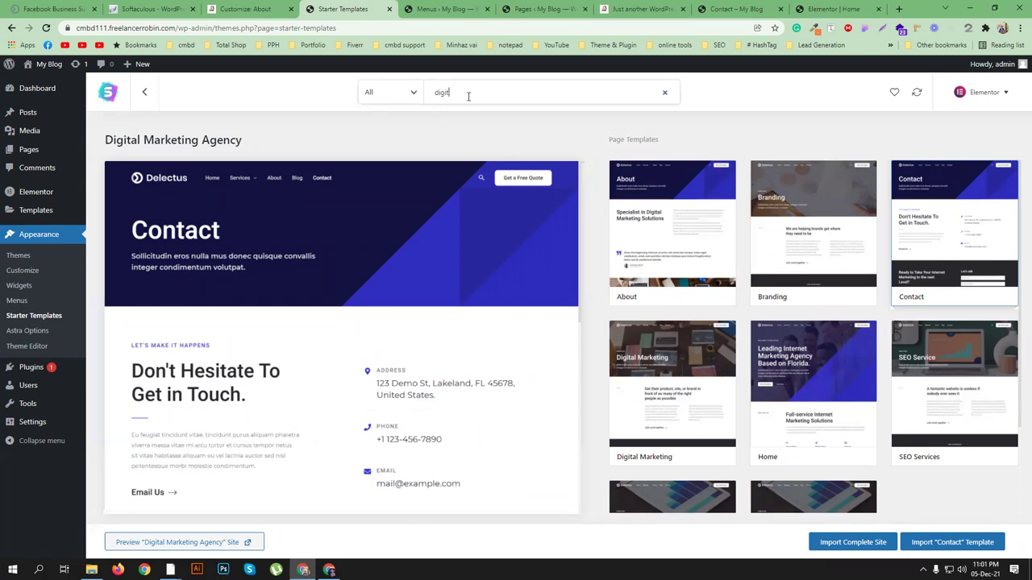
text(al a)
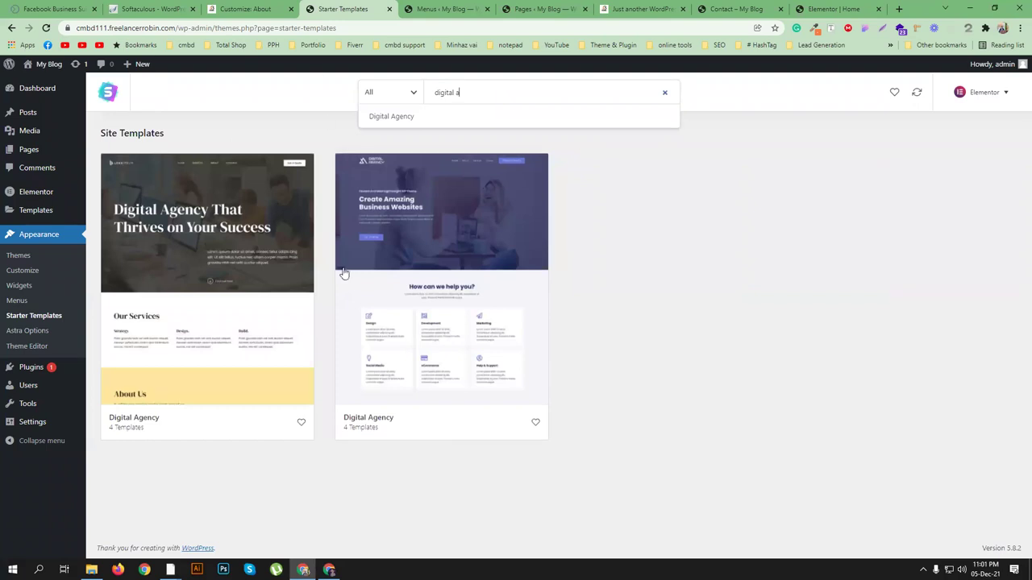
click(643, 340)
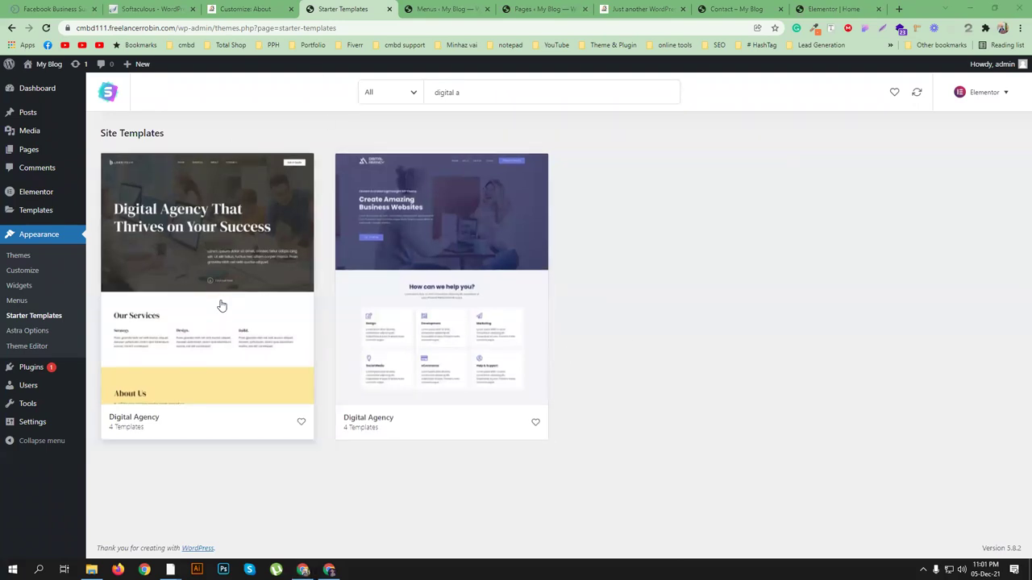
click(210, 352)
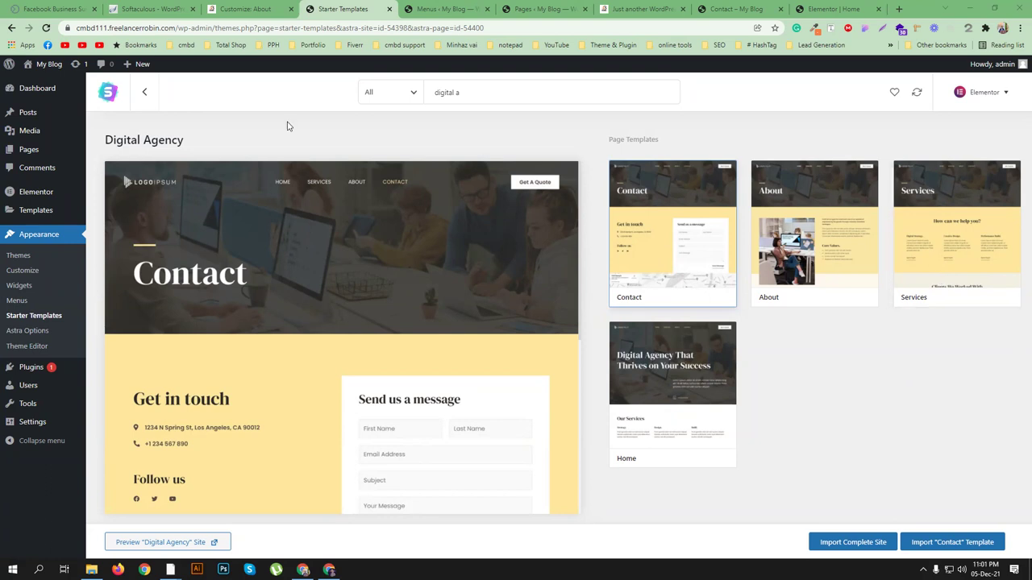
Step: Import the Services page template of Digital Agency, skipping the plugin update
click(935, 243)
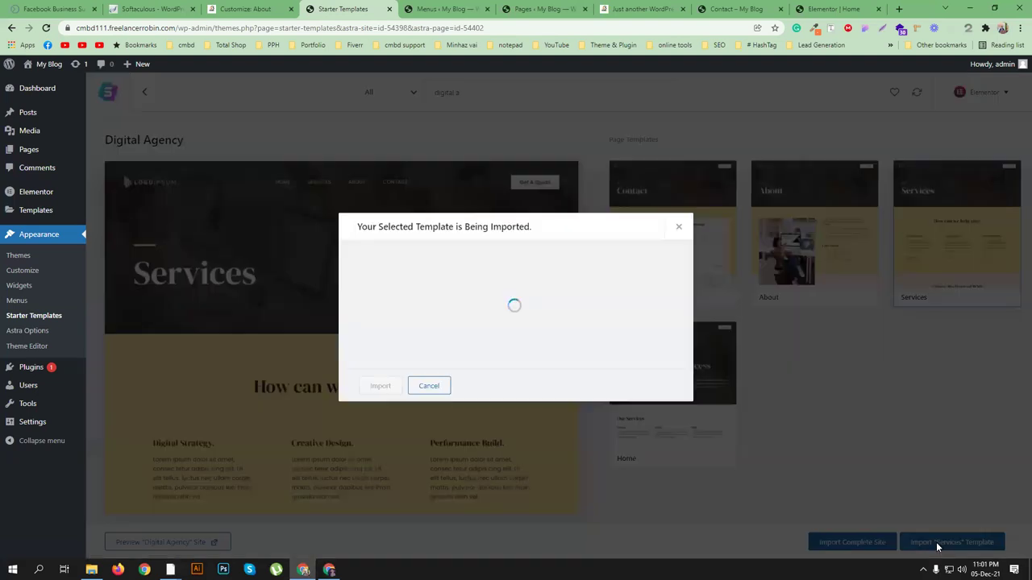
click(935, 548)
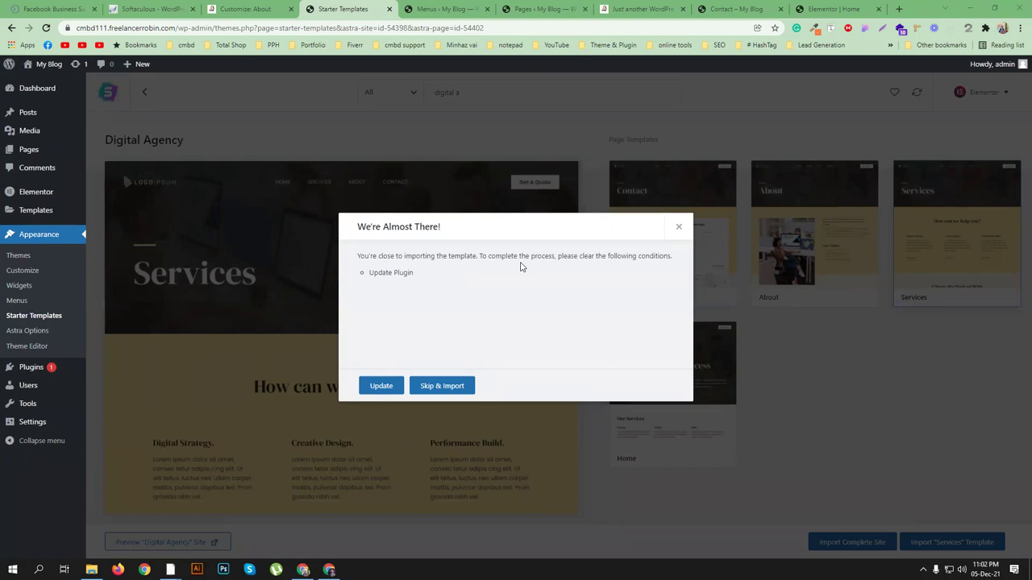
click(445, 386)
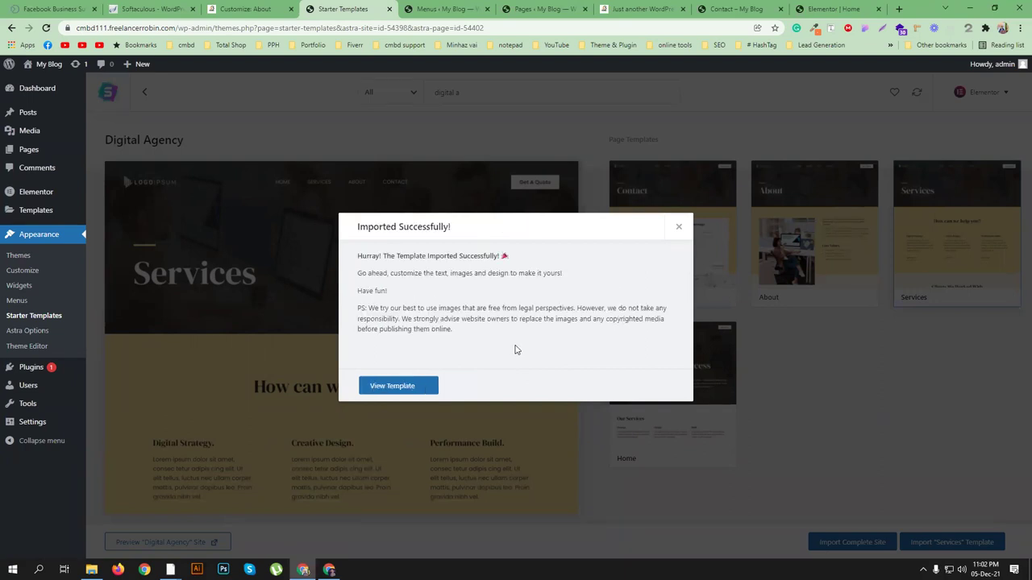
Step: View the imported Services page in its own browser tab, and close the import dialog back in Starter Templates
click(412, 387)
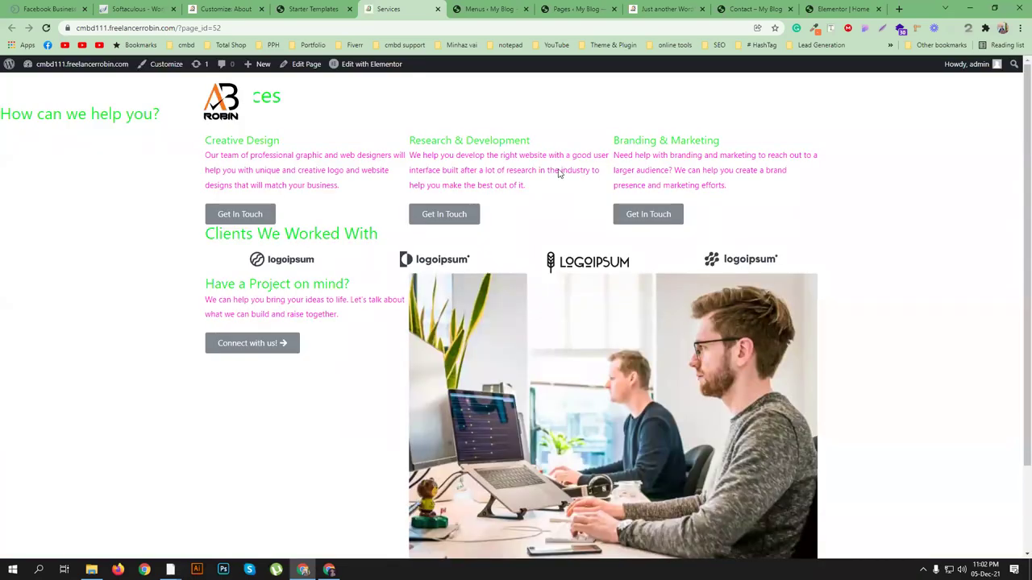
scroll(403, 325, down, 3)
scroll(363, 321, up, 1)
click(322, 9)
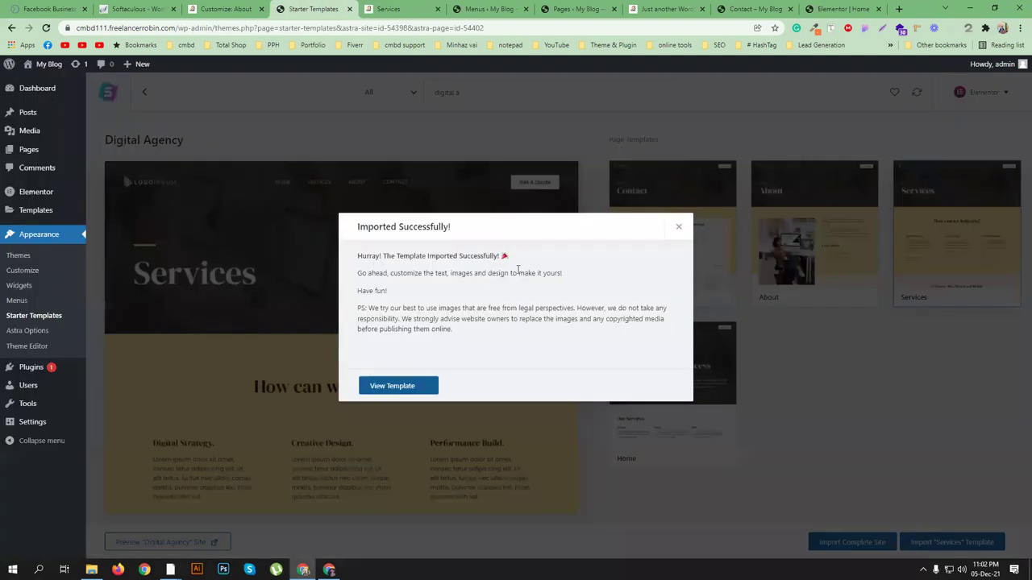
click(677, 226)
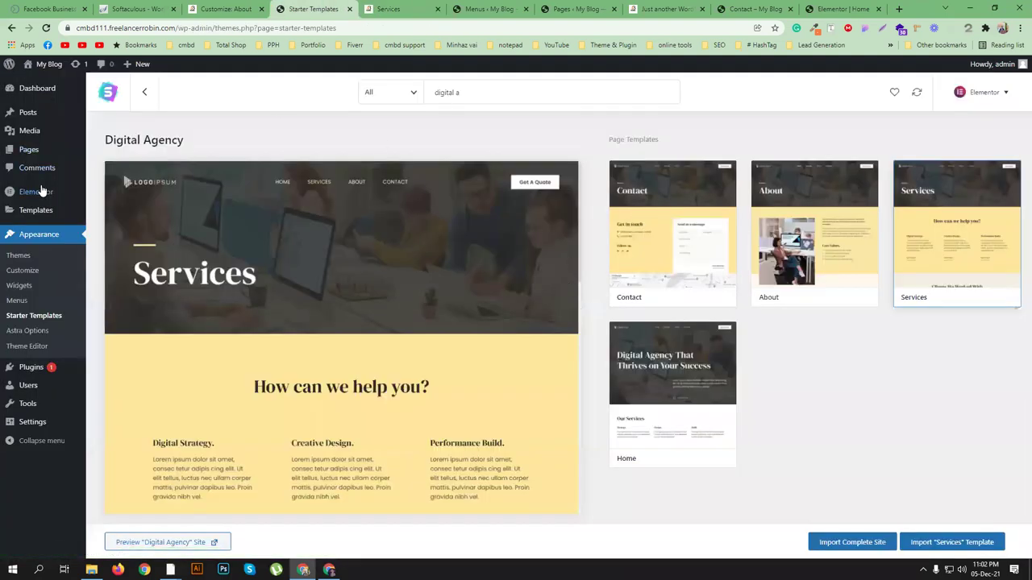
Step: Open the list of all pages in a new browser tab and find the imported Services page
mouse_move(38, 151)
middle_click(110, 151)
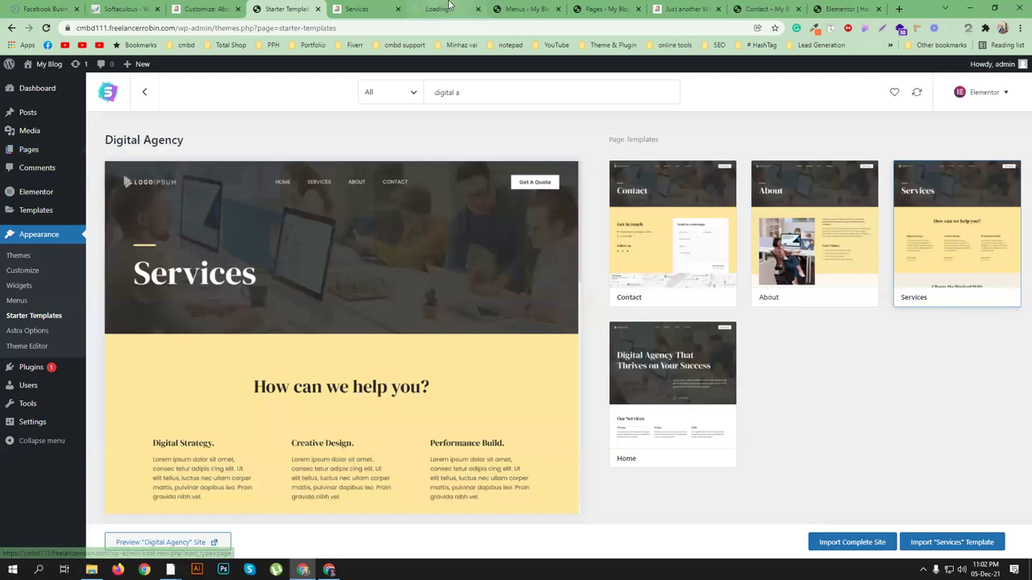
click(439, 9)
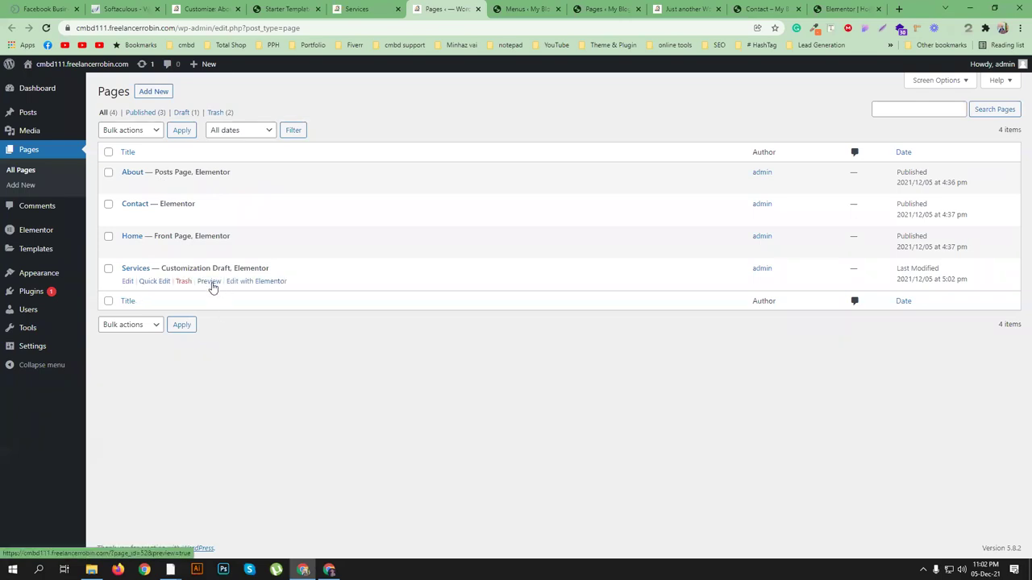
Step: Open the imported Services draft in the WordPress page editor and publish it
click(128, 281)
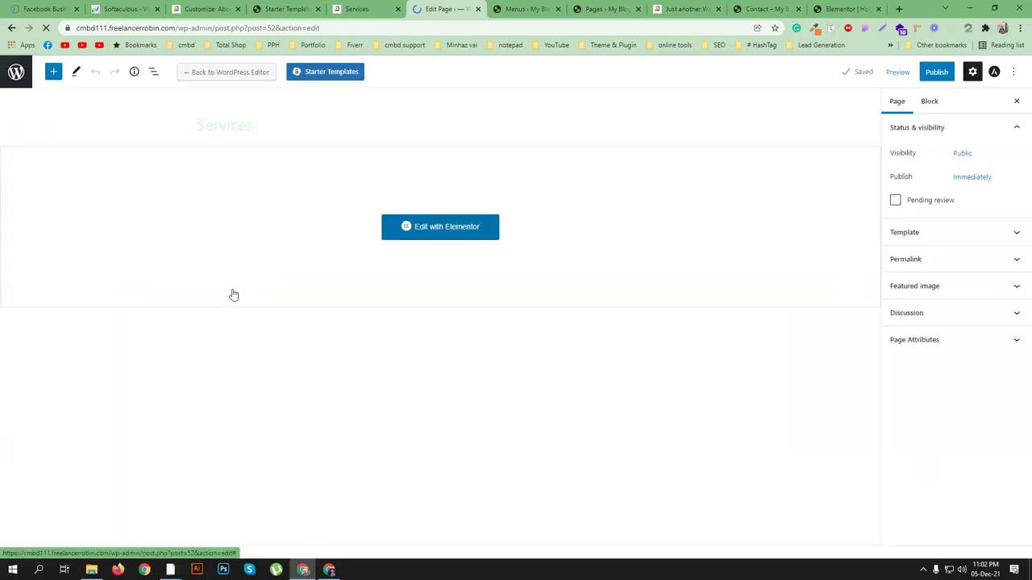
click(948, 74)
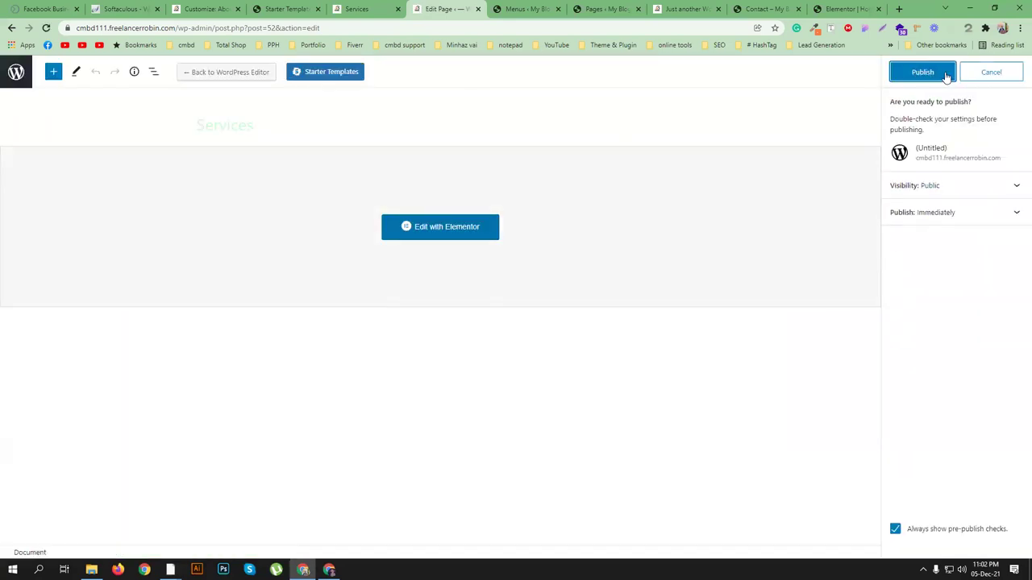
click(946, 76)
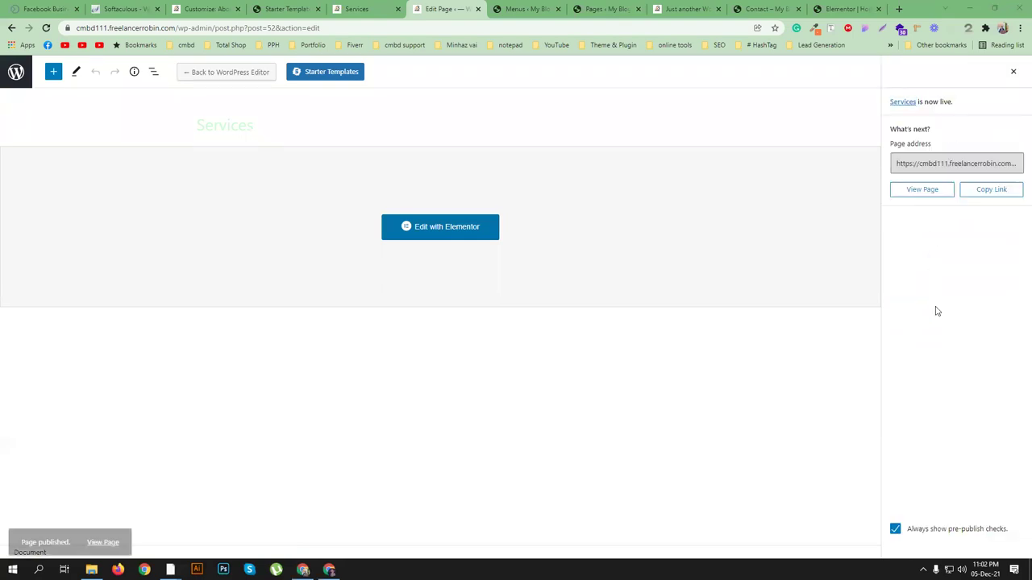
Step: Close the Services preview tab, search the Starter Templates for "digital", and select the Services page template of Digital Agency
click(397, 9)
click(296, 6)
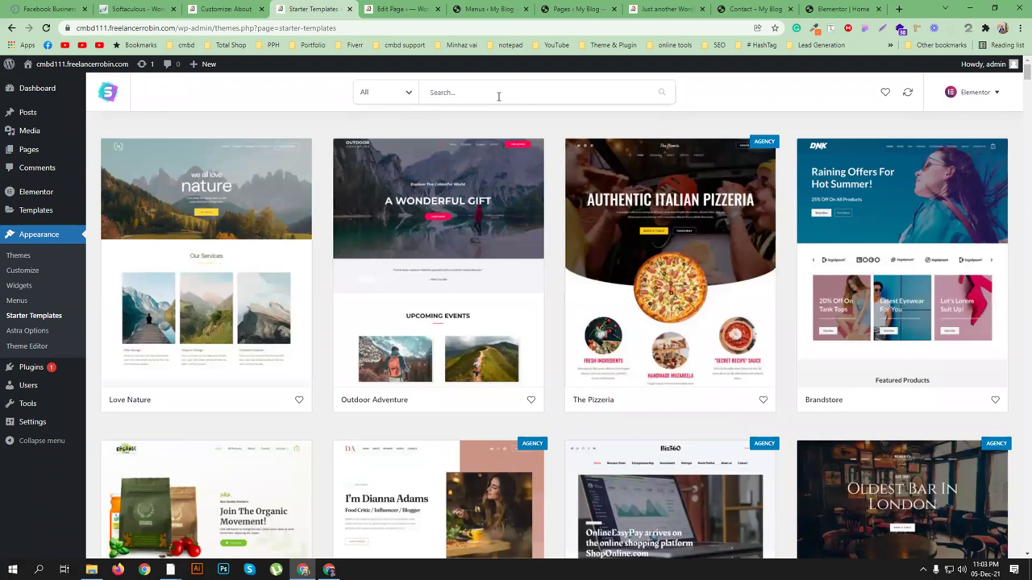
text(digital)
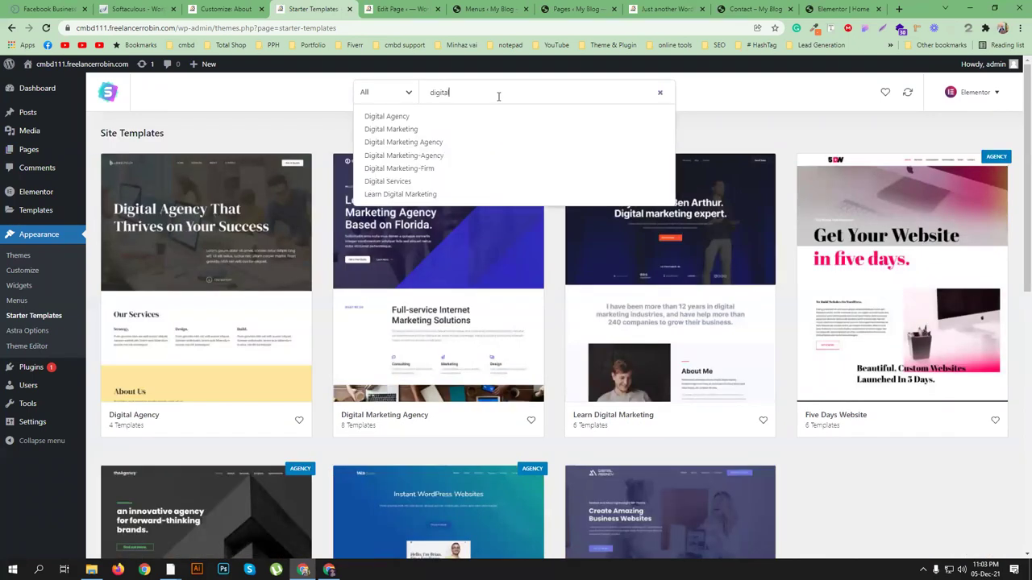
click(258, 310)
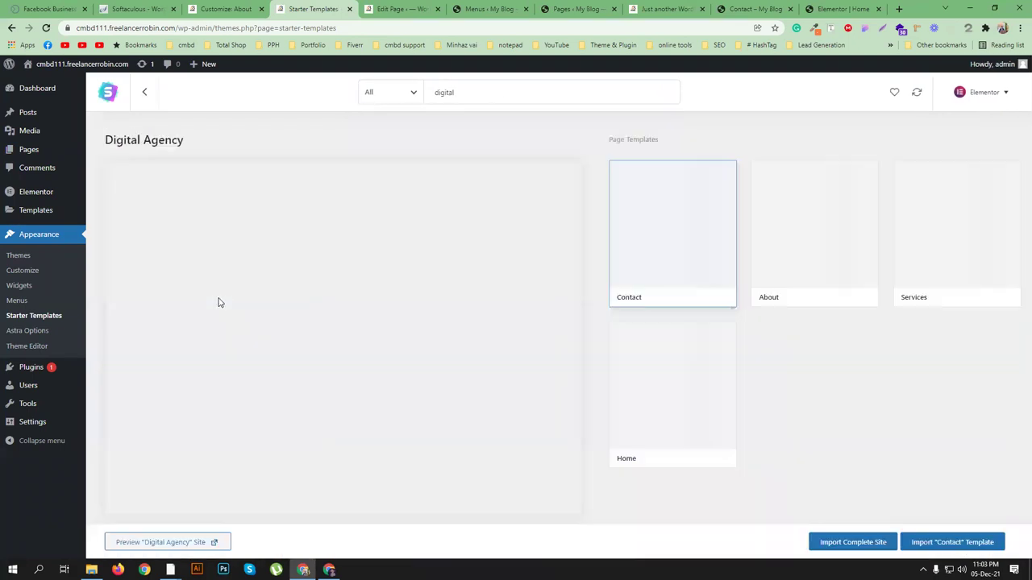
click(959, 266)
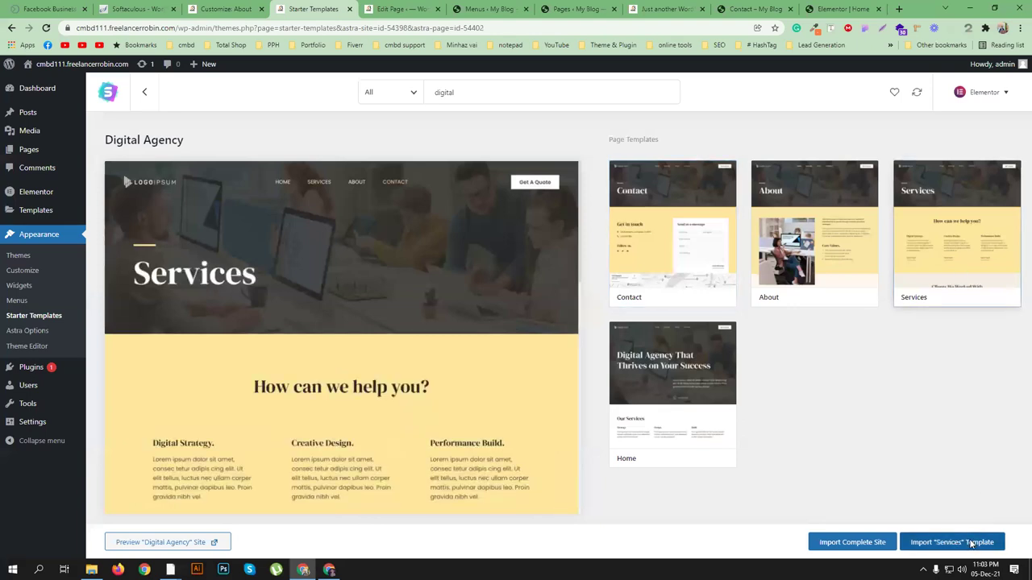
Step: Import the Services template again, looking at the available plugin updates and skipping the update
click(972, 544)
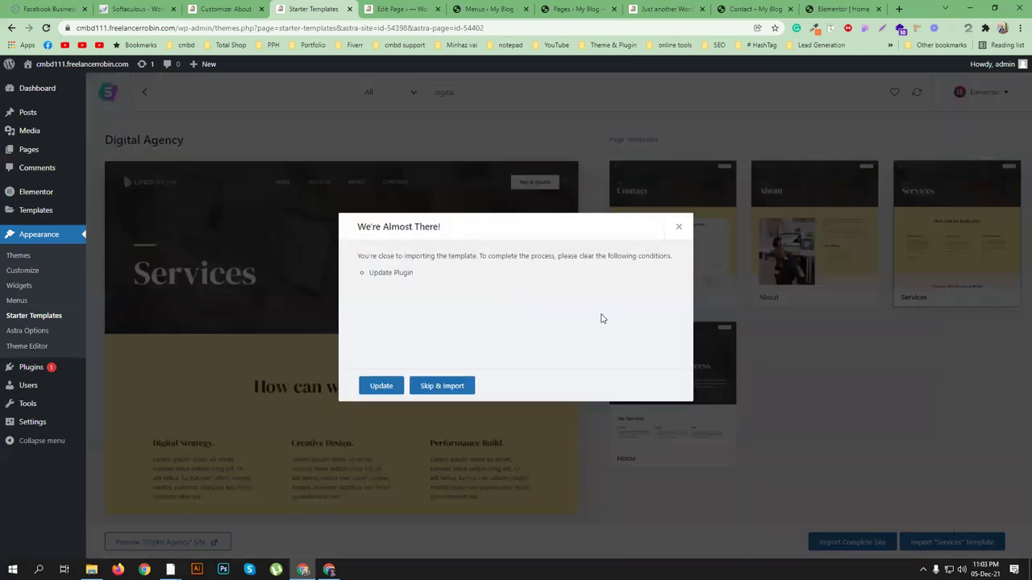
click(382, 386)
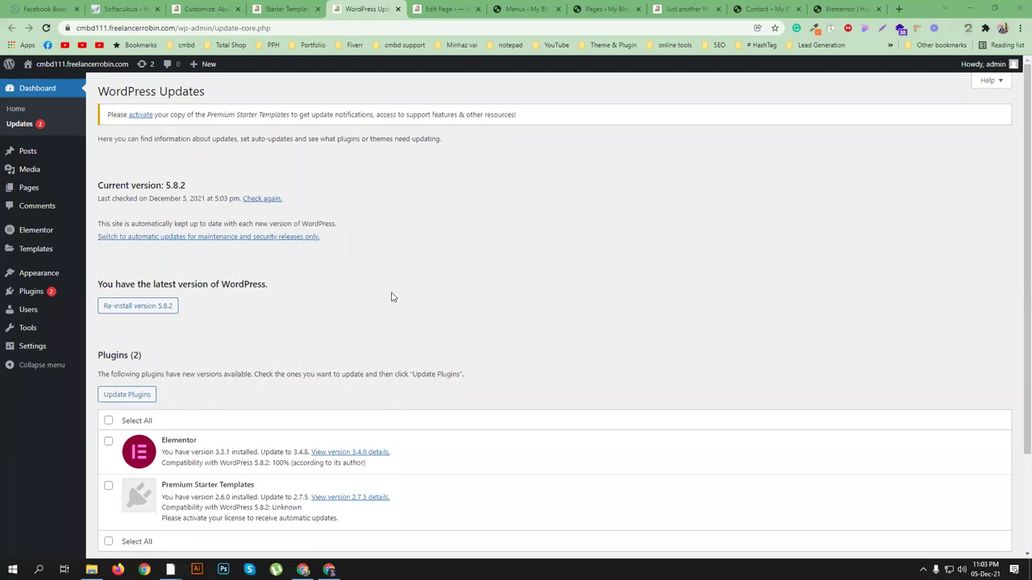
scroll(393, 298, down, 3)
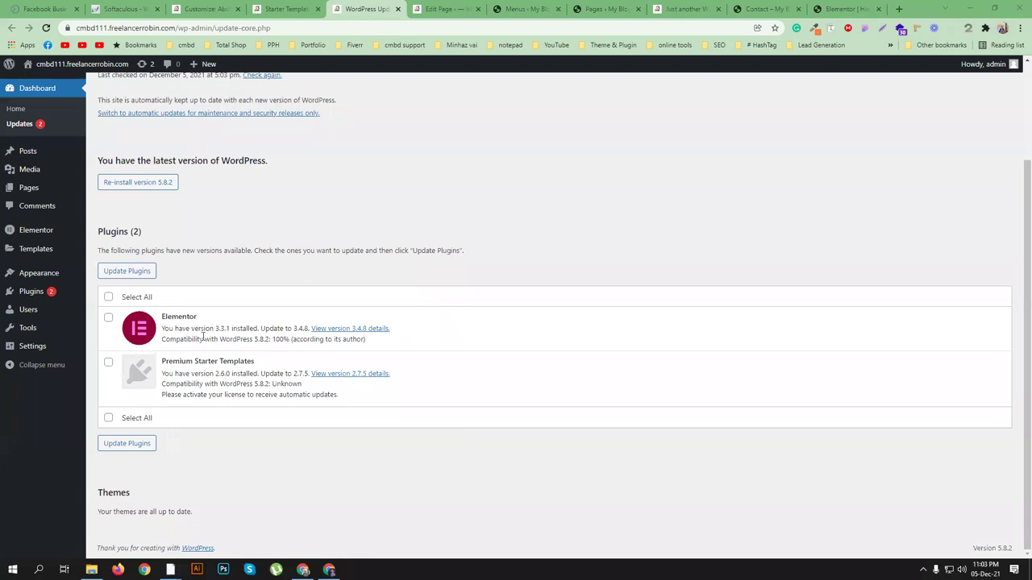
key(ctrl+shift+Tab)
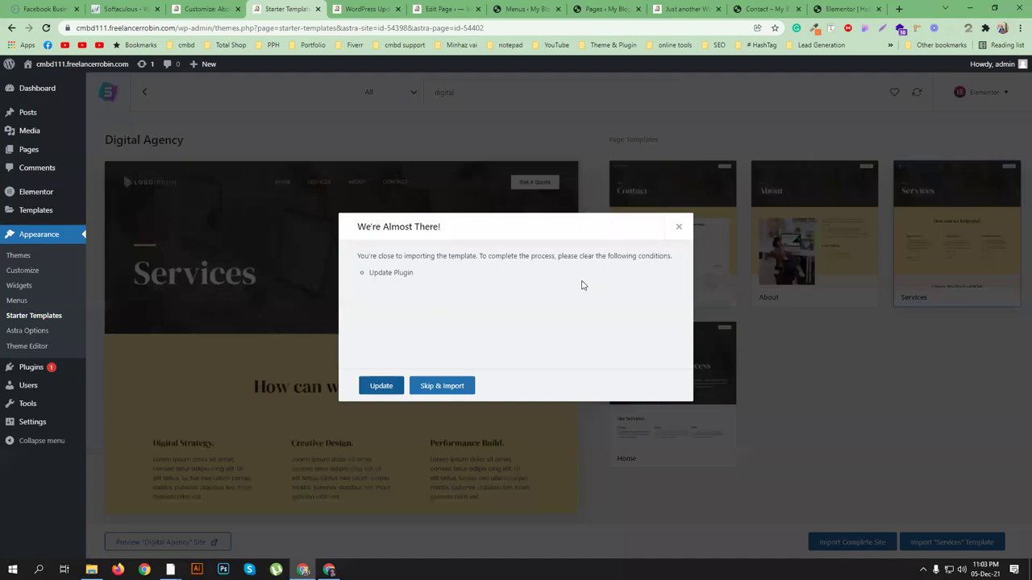
click(443, 387)
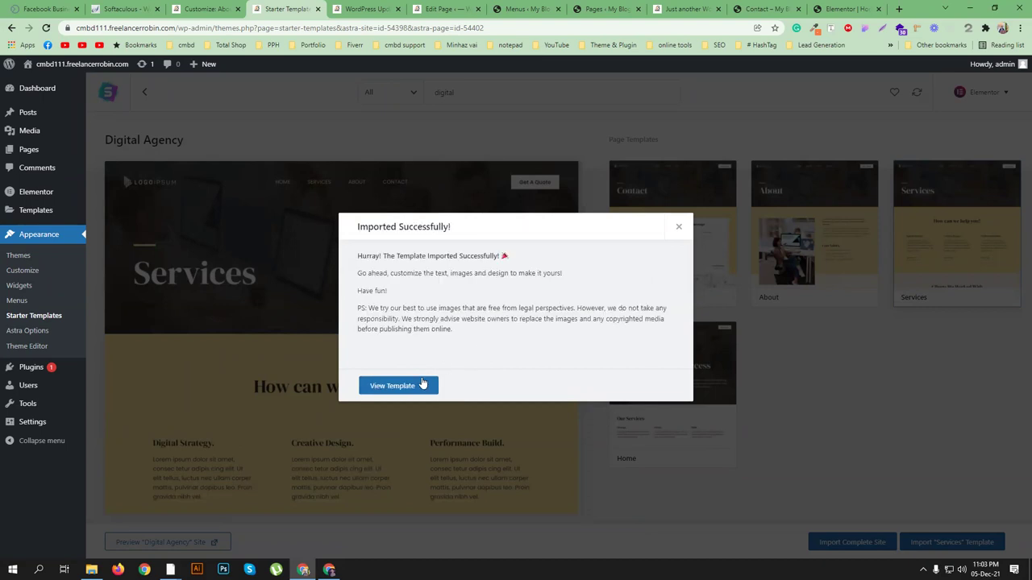
Step: Open the list of all pages in a new browser tab from the WordPress Updates page
key(ctrl+shift+Tab)
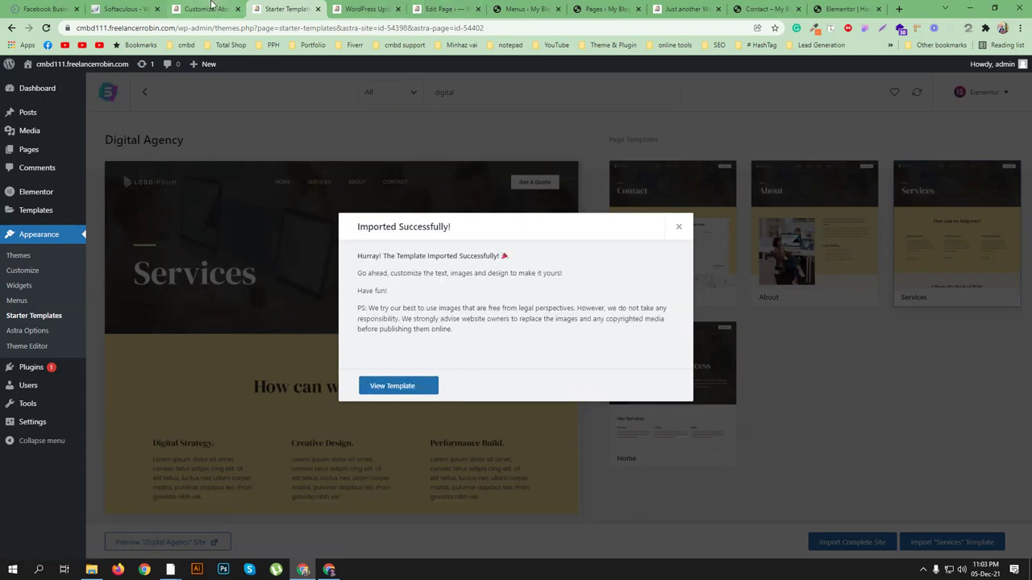
click(372, 8)
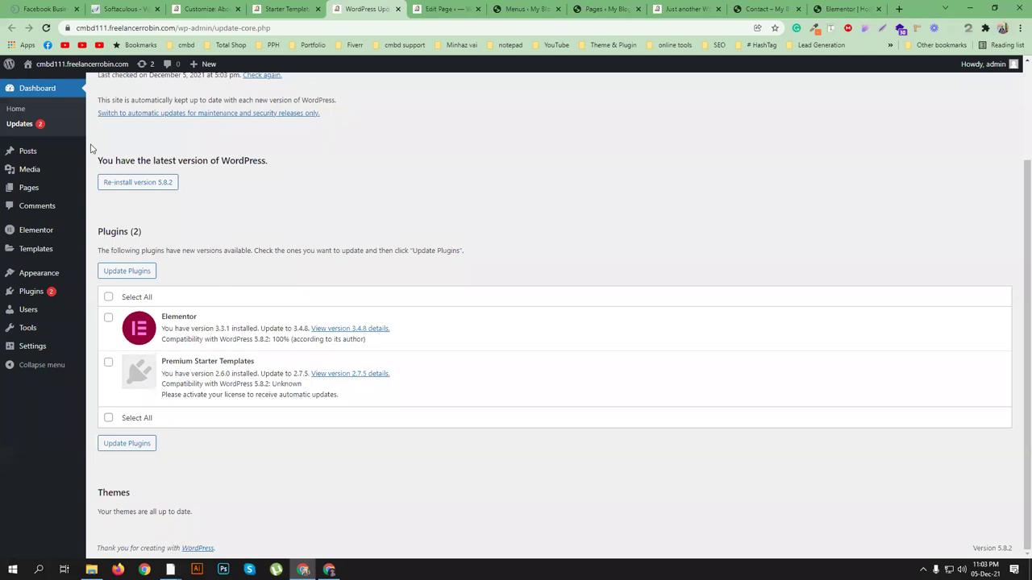
mouse_move(30, 190)
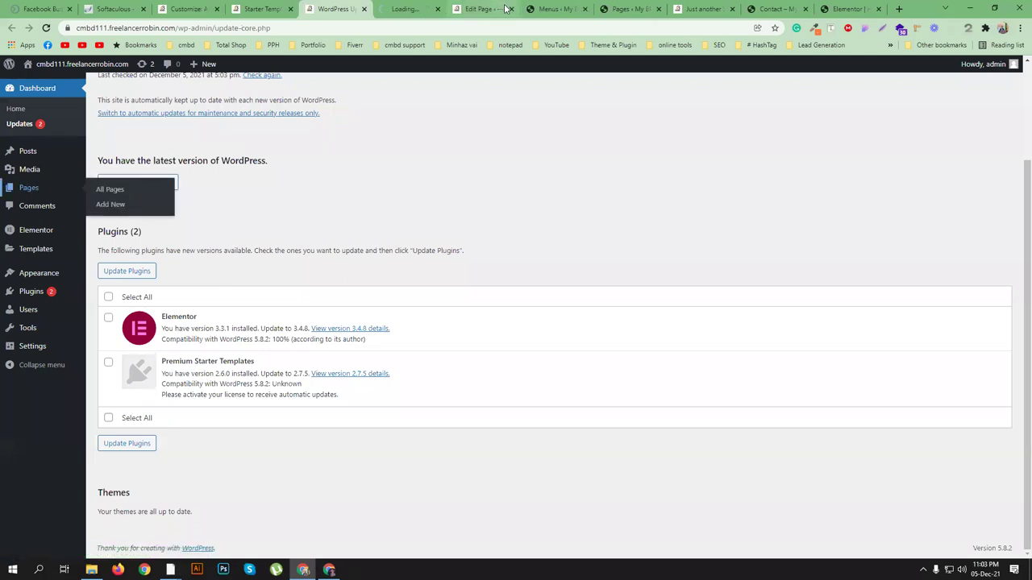
Step: Close the leftover page editor, old menu, pages, site, Contact and Elementor tabs, discarding unsaved changes
click(511, 9)
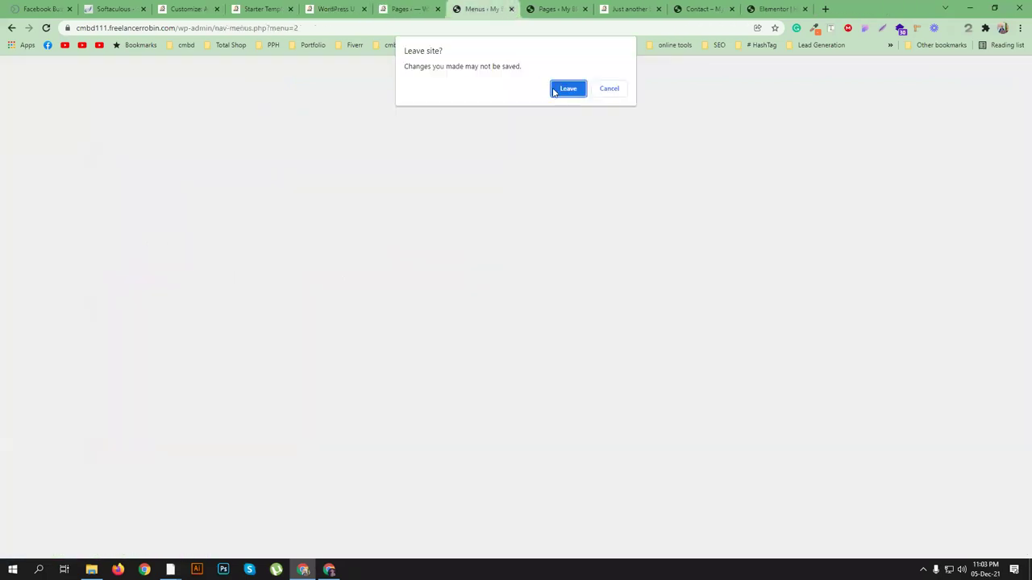
click(557, 88)
click(613, 8)
click(612, 9)
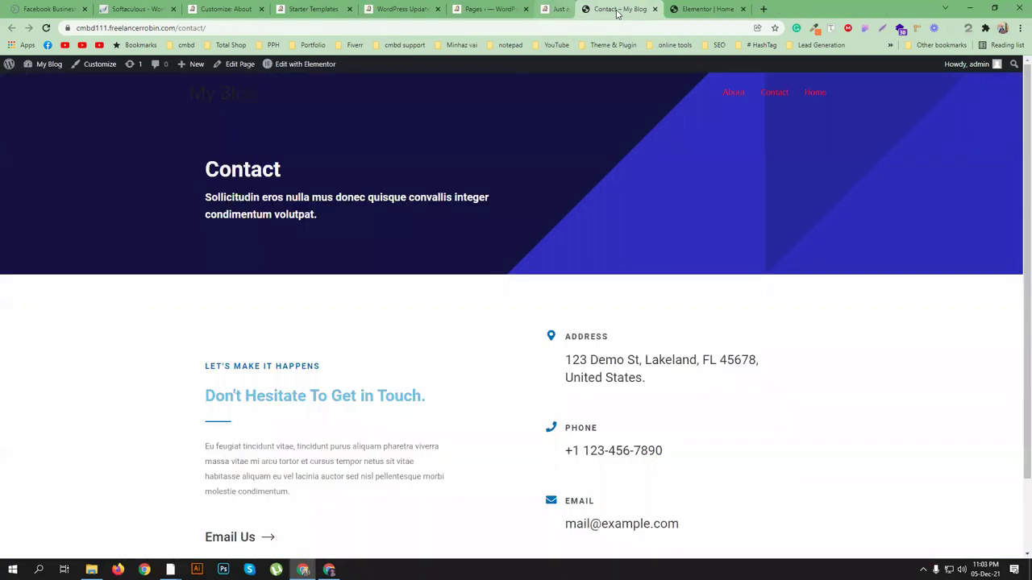
click(614, 9)
click(614, 9)
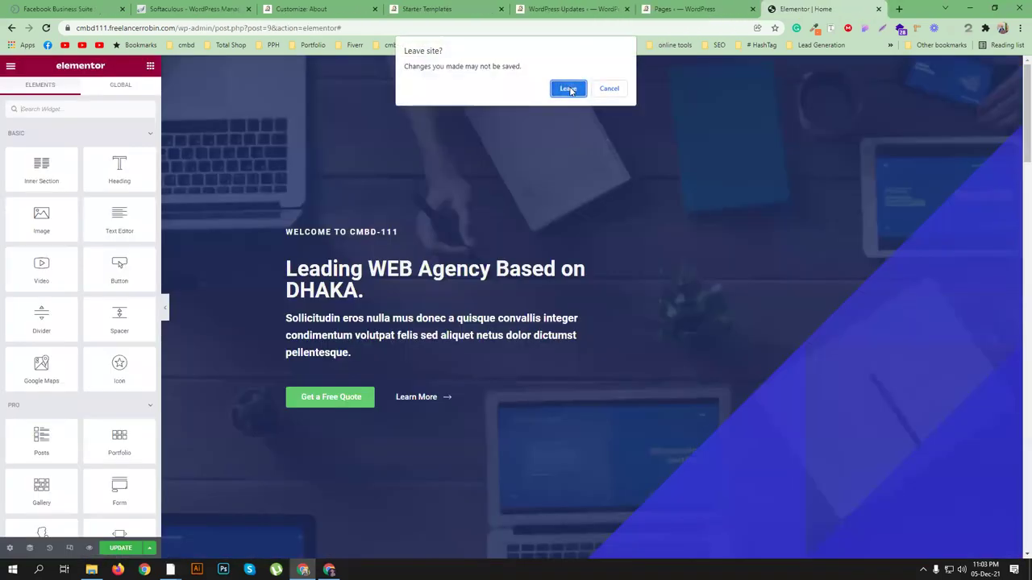
click(567, 89)
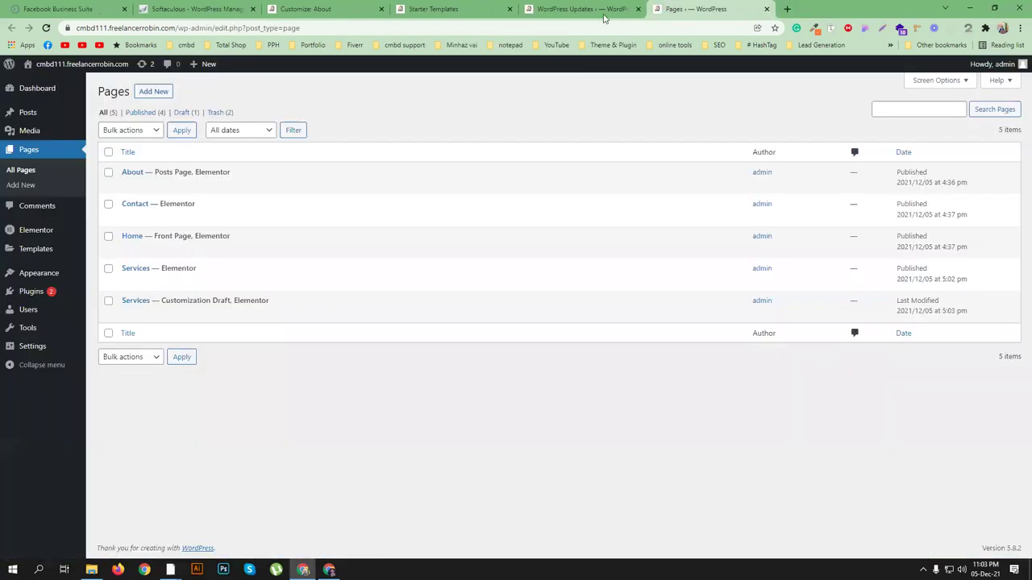
Step: Filter the page list by draft and by published pages, and open the published Services page in a new tab
click(183, 112)
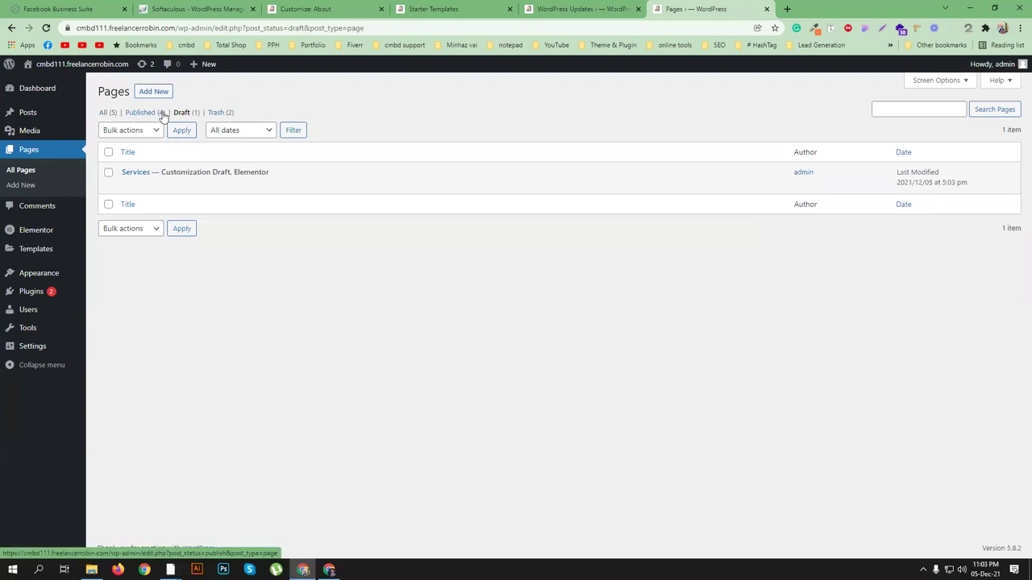
click(162, 113)
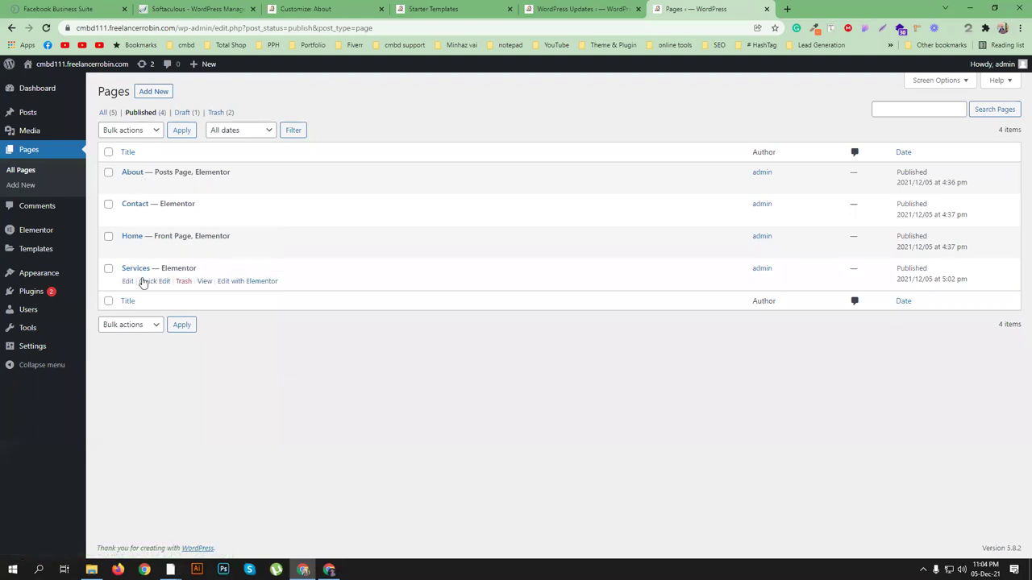
middle_click(203, 282)
key(ctrl+Tab)
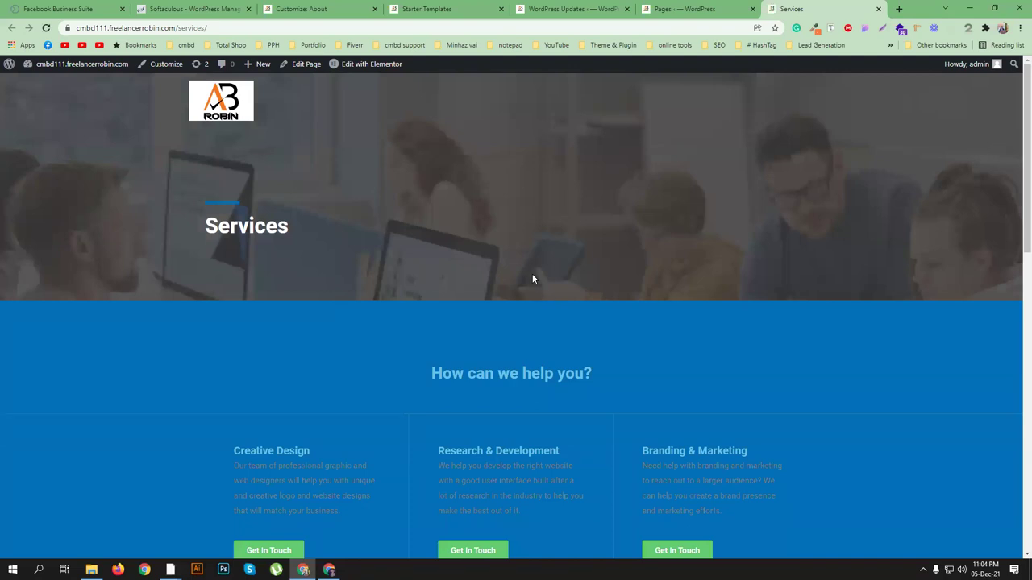
Step: Examine the published Services page from its header through the service, client and closing sections to the footer
scroll(534, 224, down, 3)
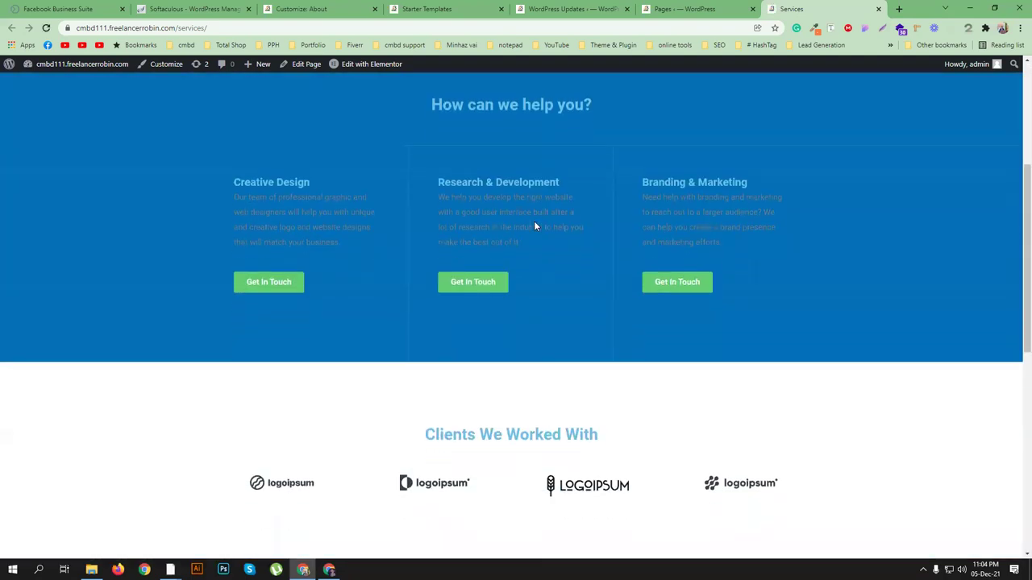
scroll(535, 224, down, 4)
scroll(535, 225, down, 3)
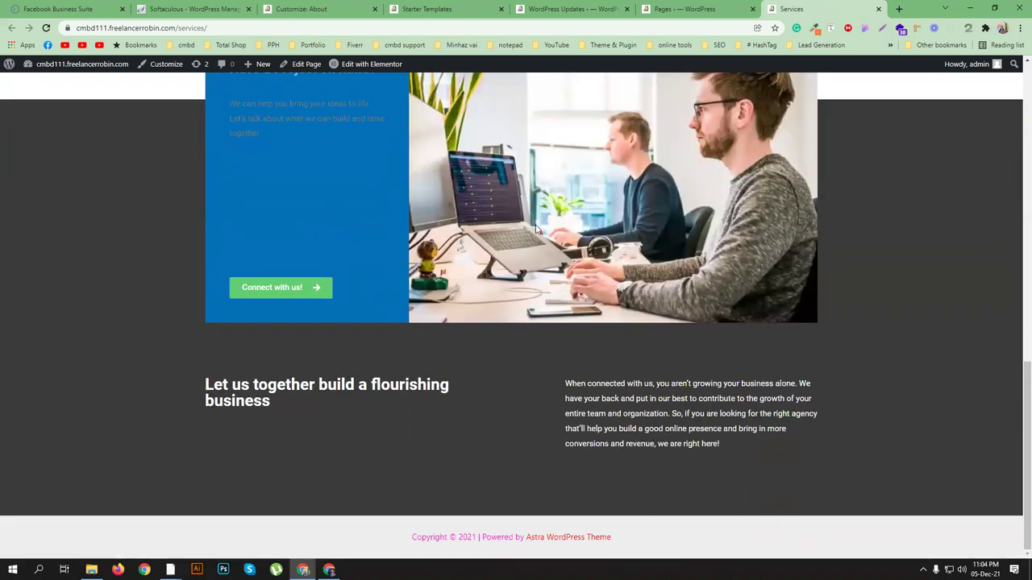
scroll(537, 242, up, 10)
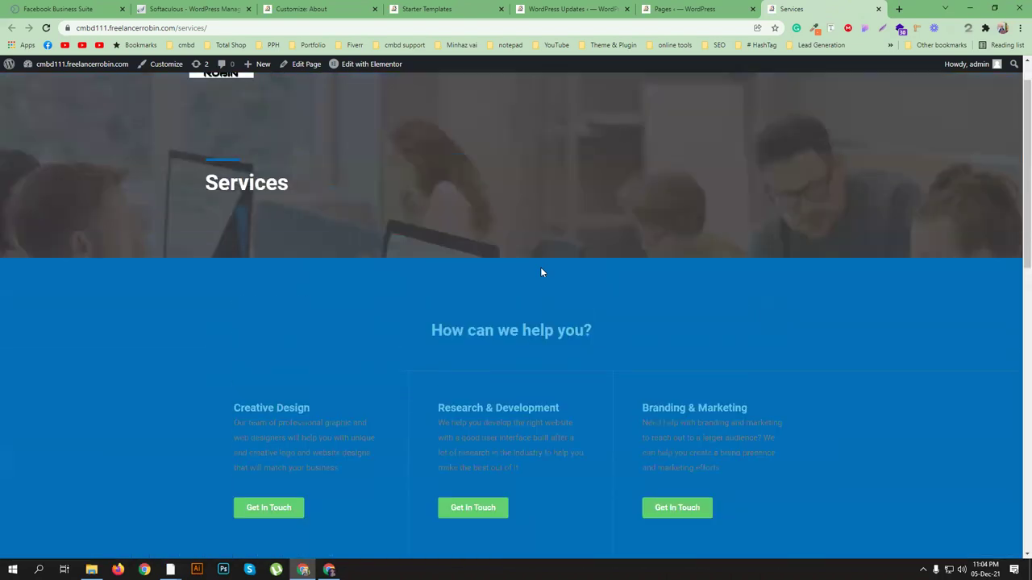
scroll(528, 325, down, 8)
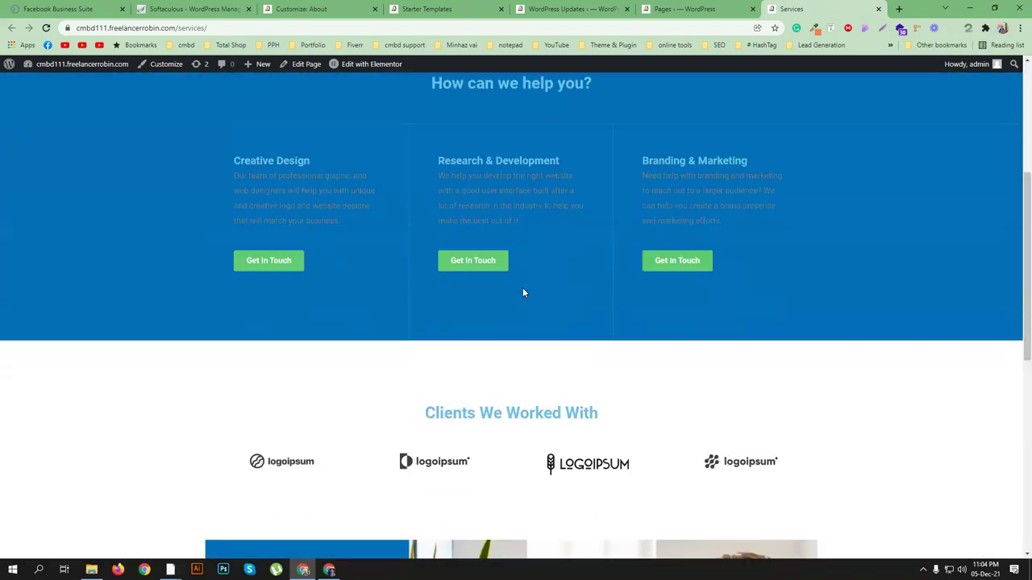
scroll(541, 295, up, 8)
scroll(539, 287, up, 1)
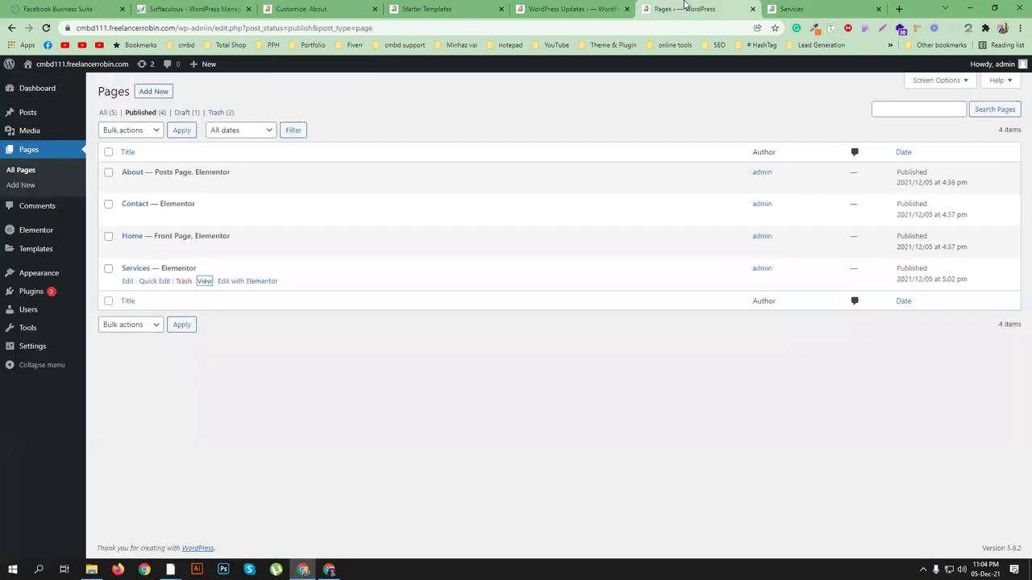
Step: Add the Home, About, Contact and Services pages to the Primary Menu in the WordPress menu settings
click(683, 9)
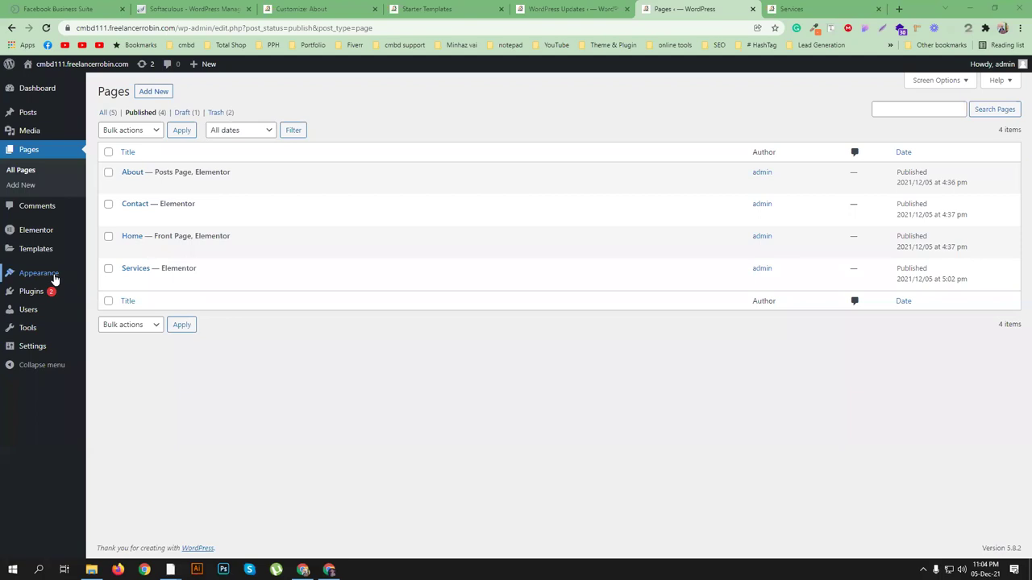
mouse_move(53, 275)
click(109, 320)
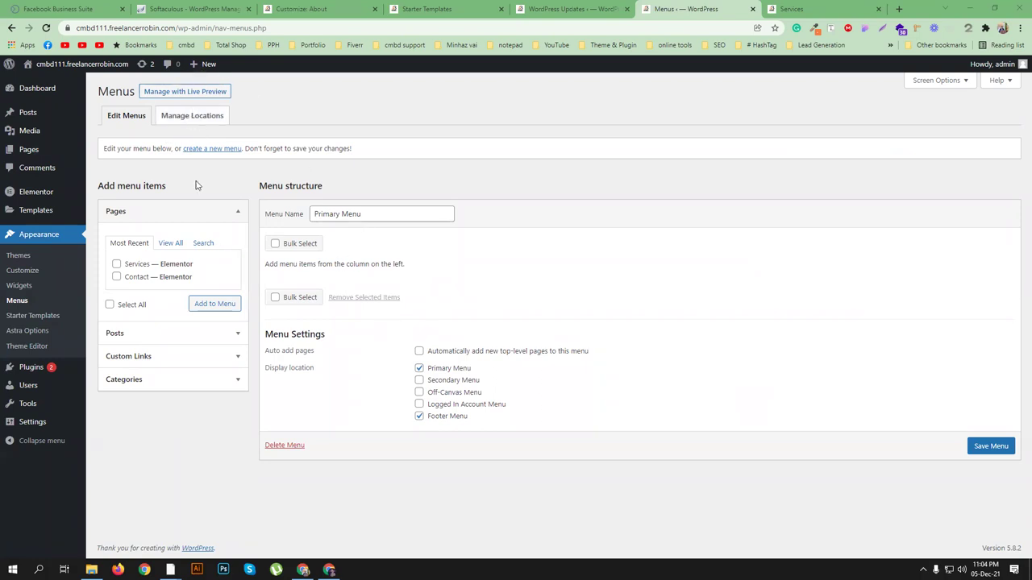
click(170, 243)
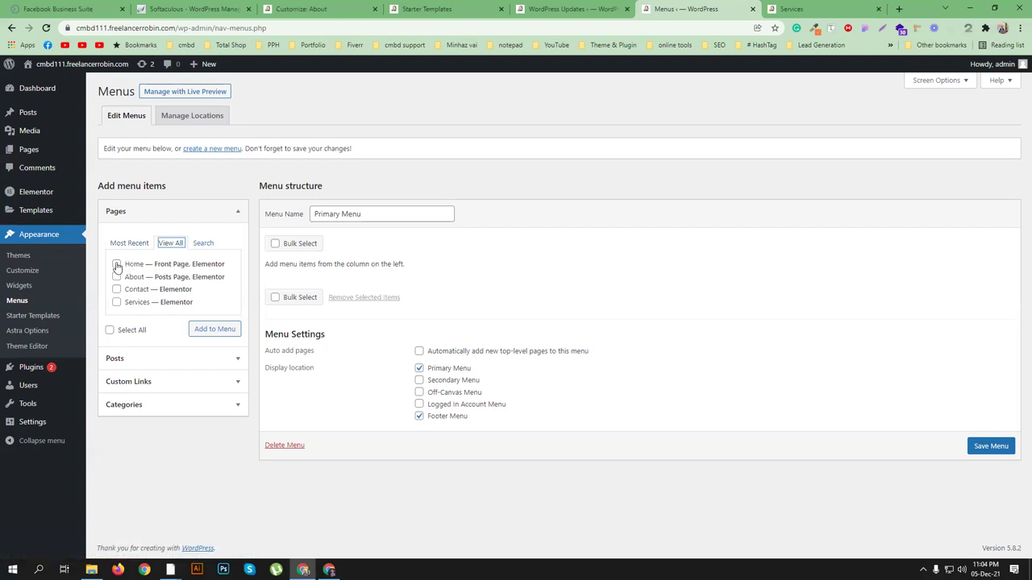
click(116, 264)
click(116, 277)
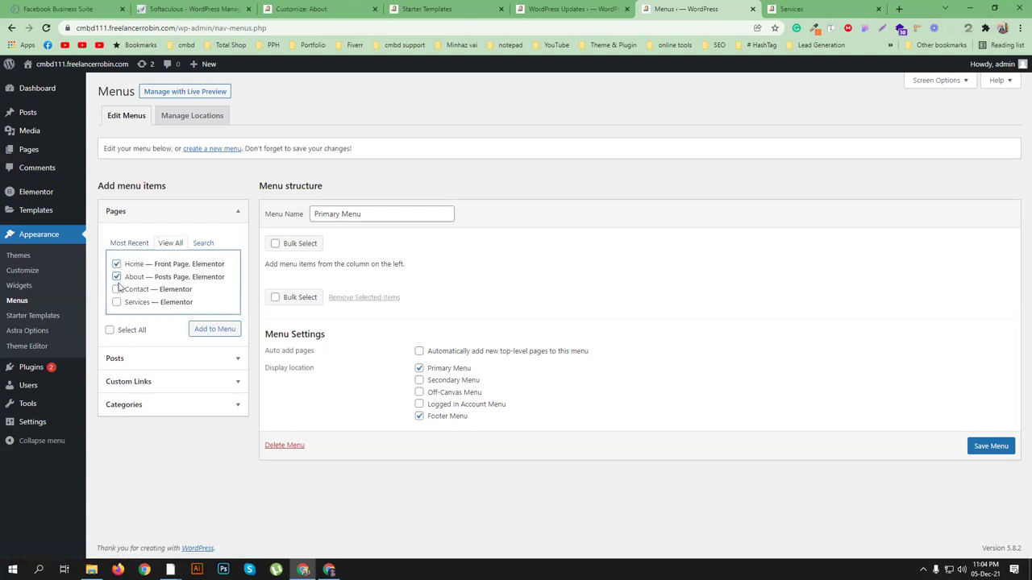
click(117, 290)
click(117, 303)
click(210, 331)
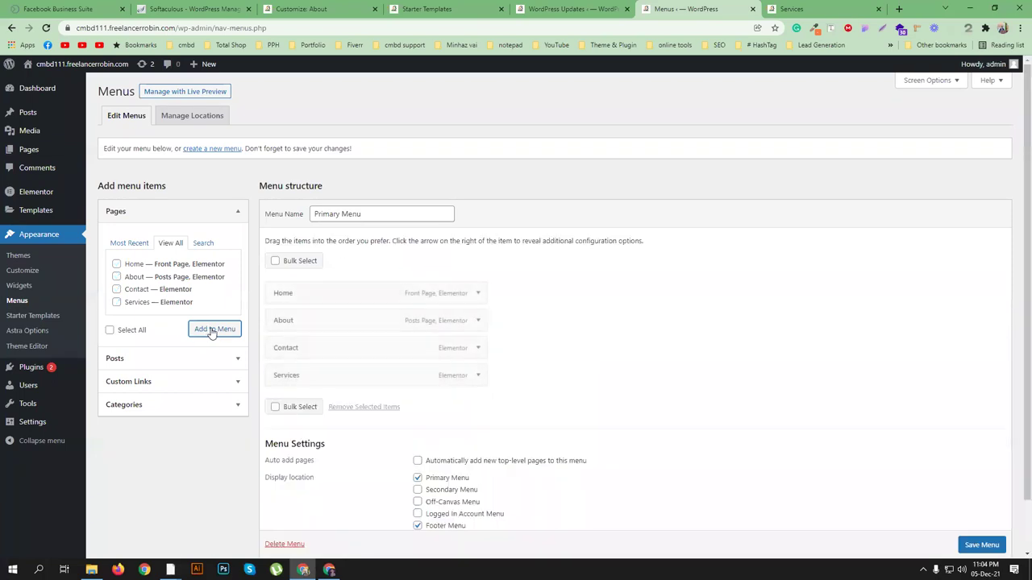
Step: Save the Primary Menu and reload the live Services page to check its header navigation
scroll(973, 549, down, 1)
click(983, 524)
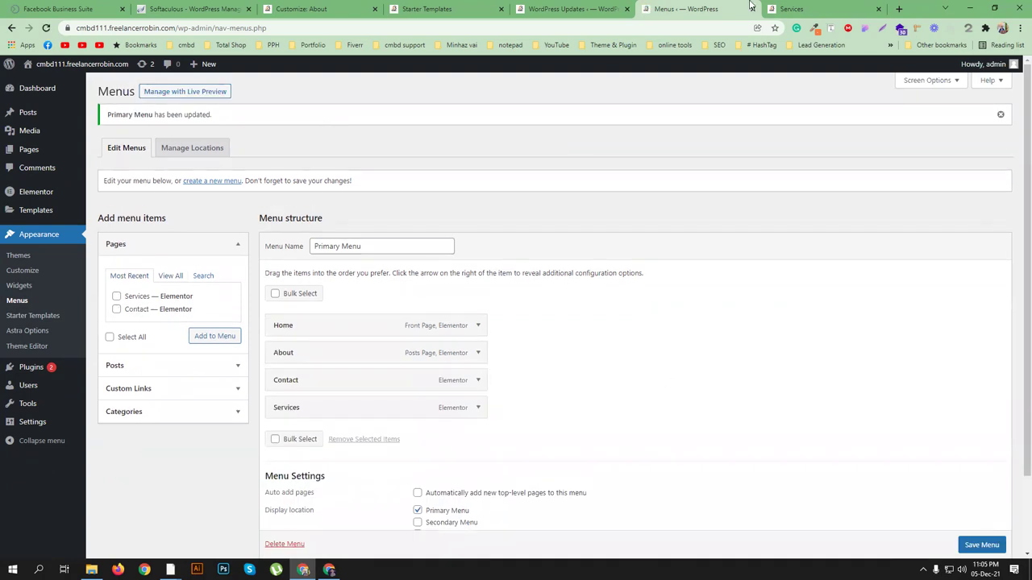
click(828, 8)
click(46, 28)
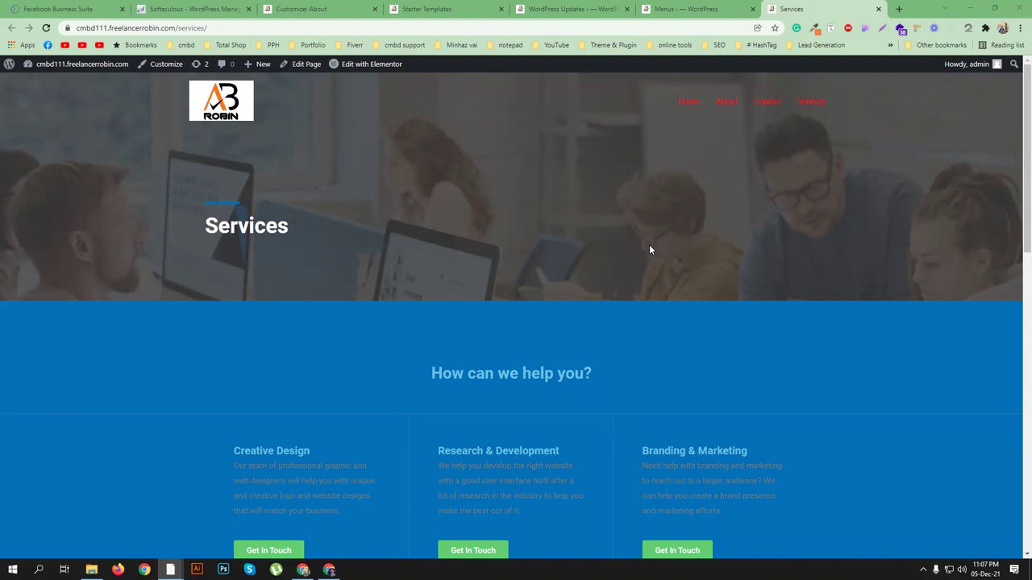
Step: Search the web for Envato Elements in a new tab and open its official site
click(898, 9)
text(enva)
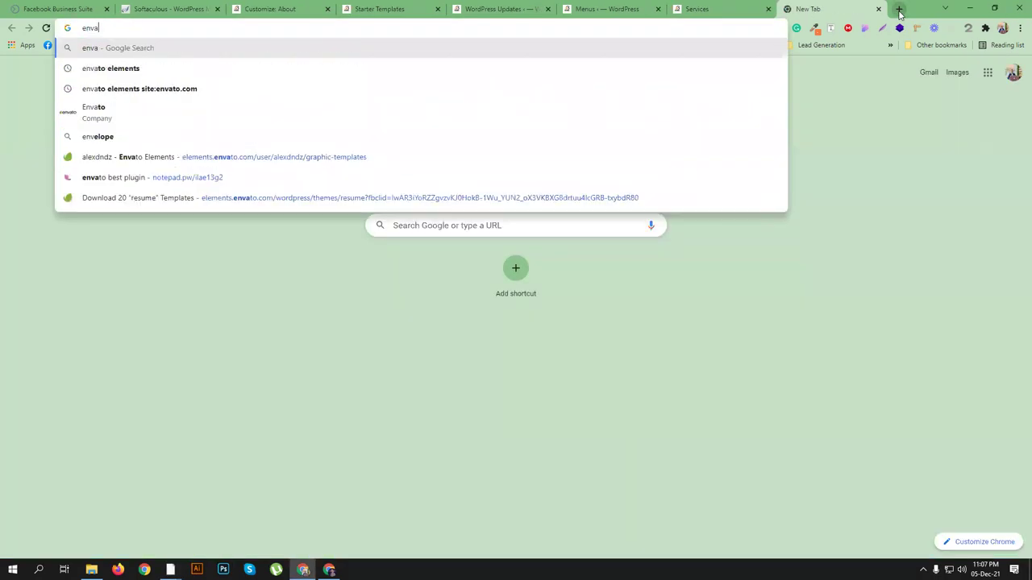
text(to el)
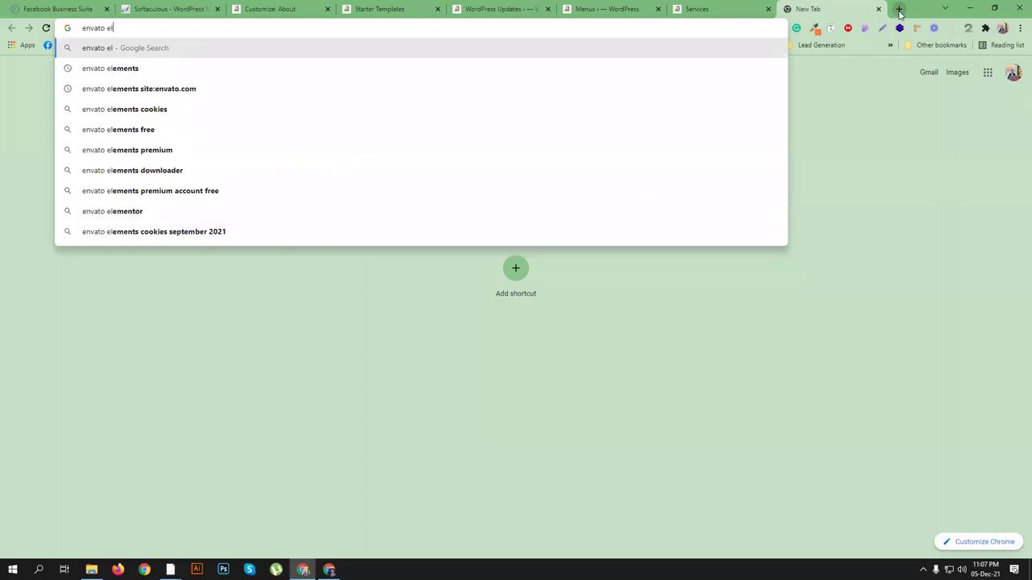
text(em)
key(Return)
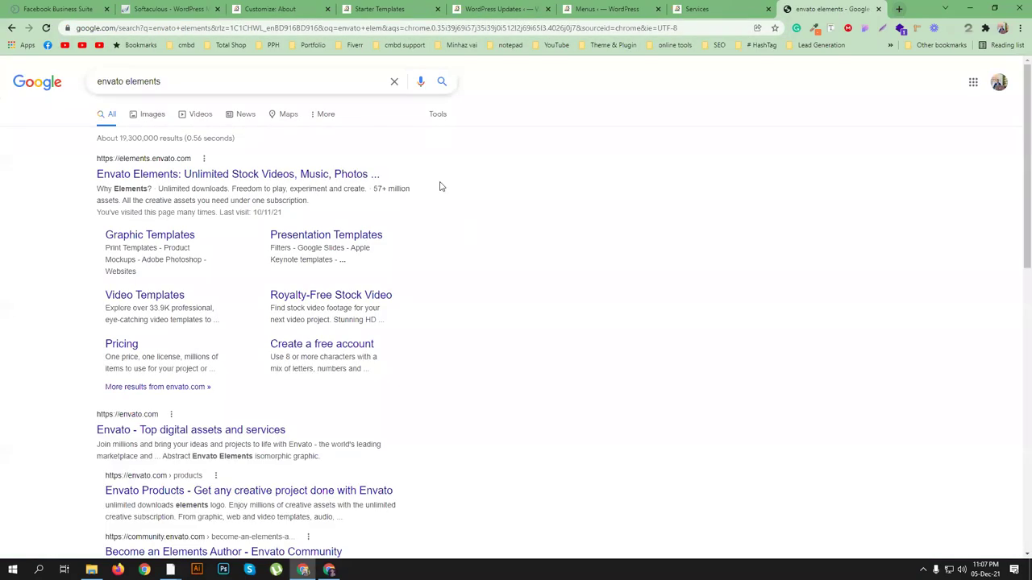
click(302, 174)
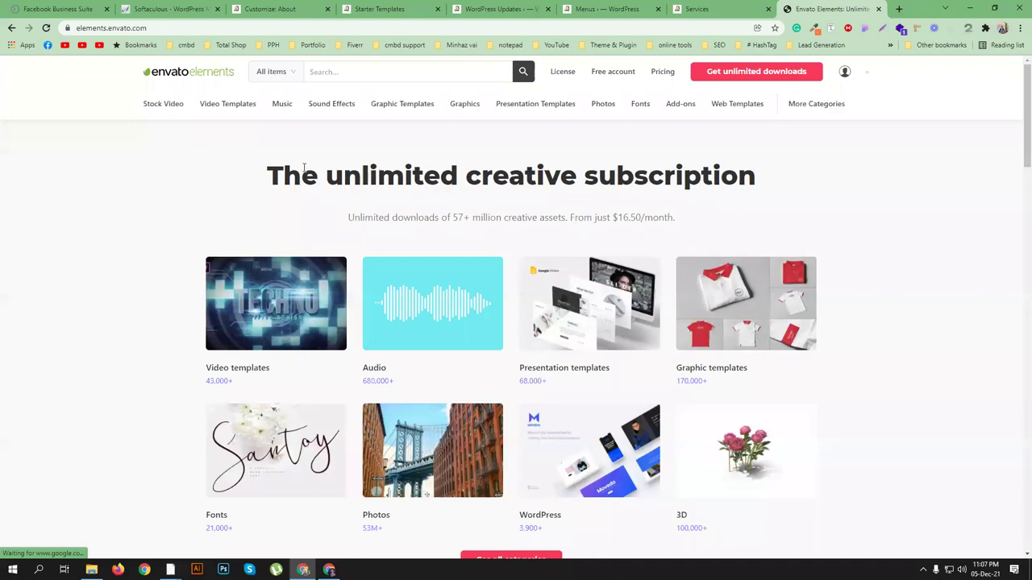
Step: Search the WordPress category on Envato Elements and filter the items to those compatible with Elementor
click(271, 70)
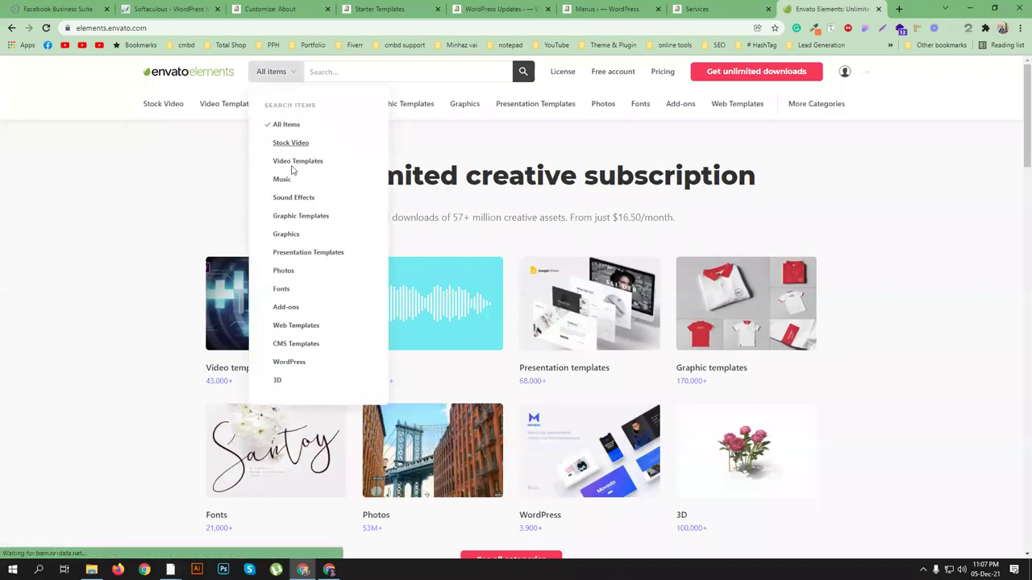
click(292, 362)
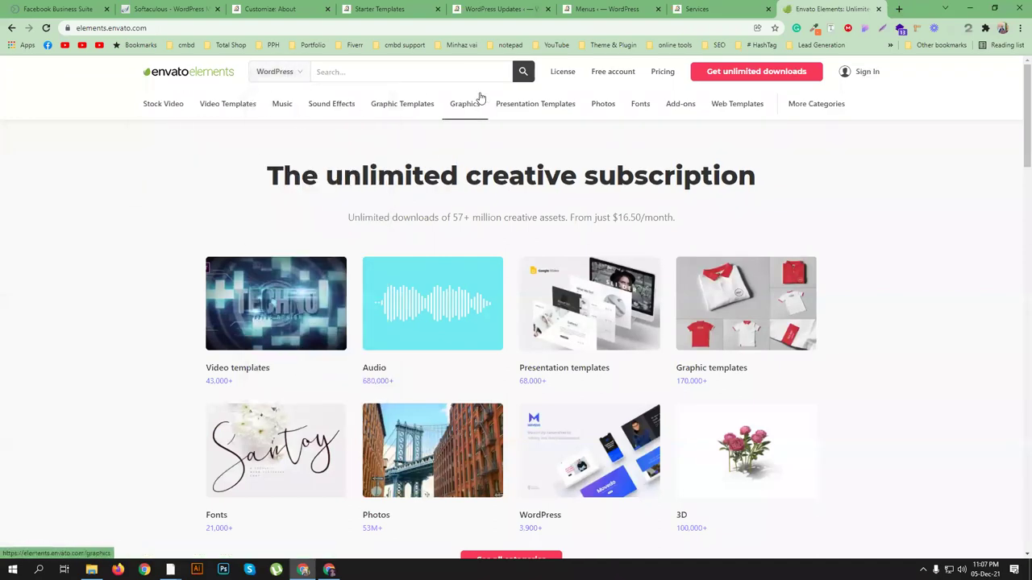
click(523, 70)
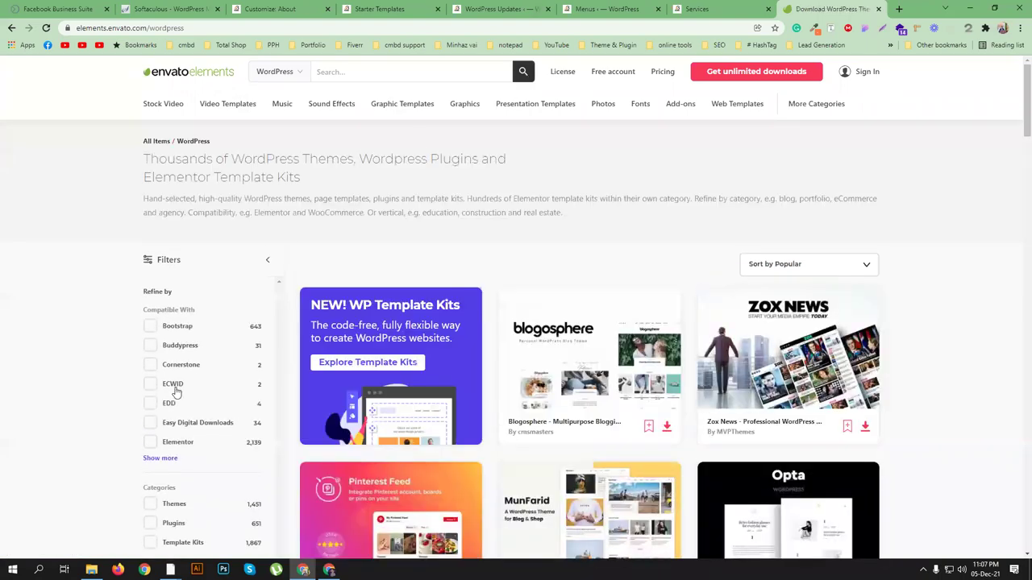
click(206, 435)
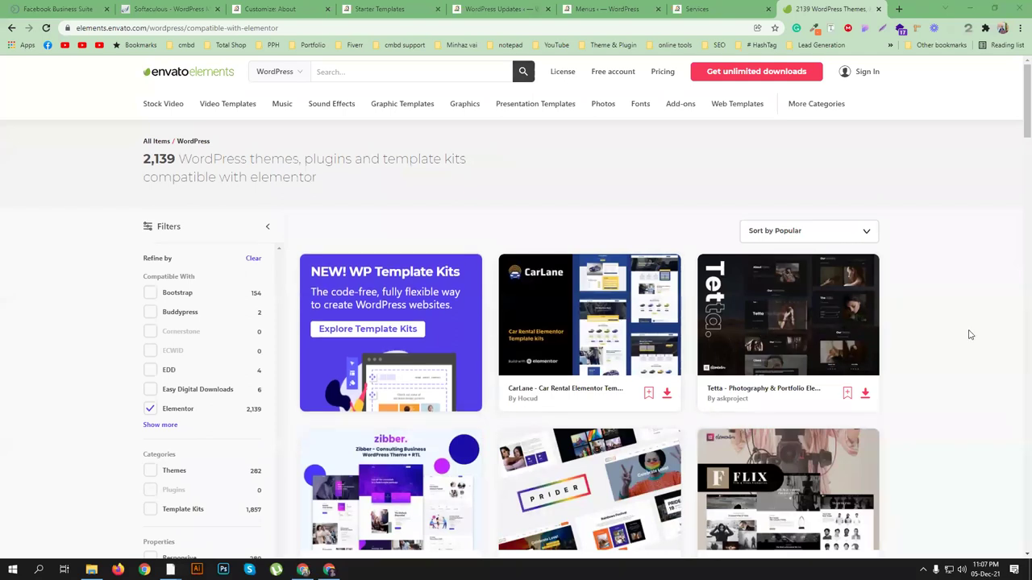
Step: Browse the Elementor-compatible items and open the live preview of the Creativa creative agency template kit
scroll(639, 234, down, 3)
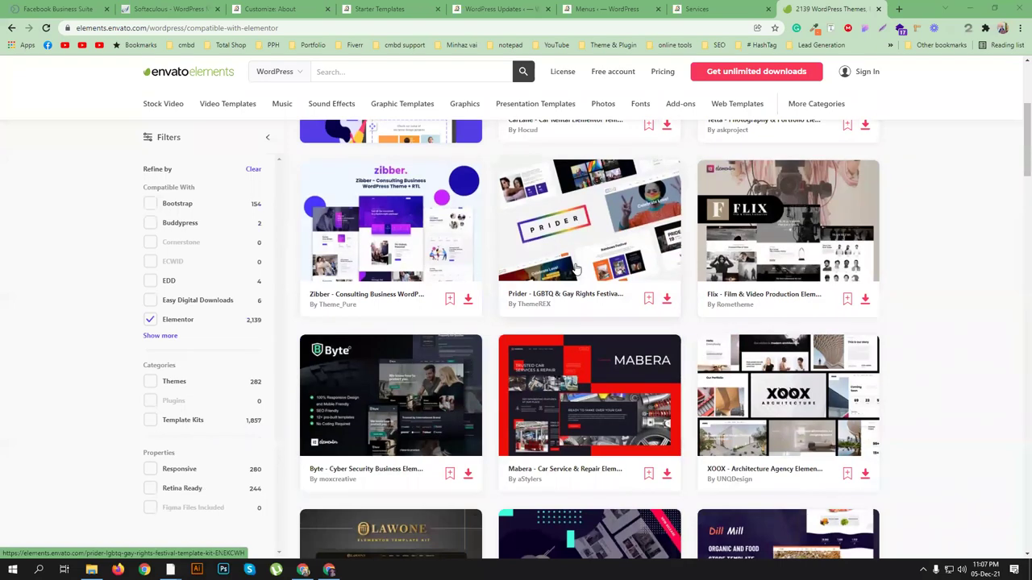
scroll(577, 269, up, 3)
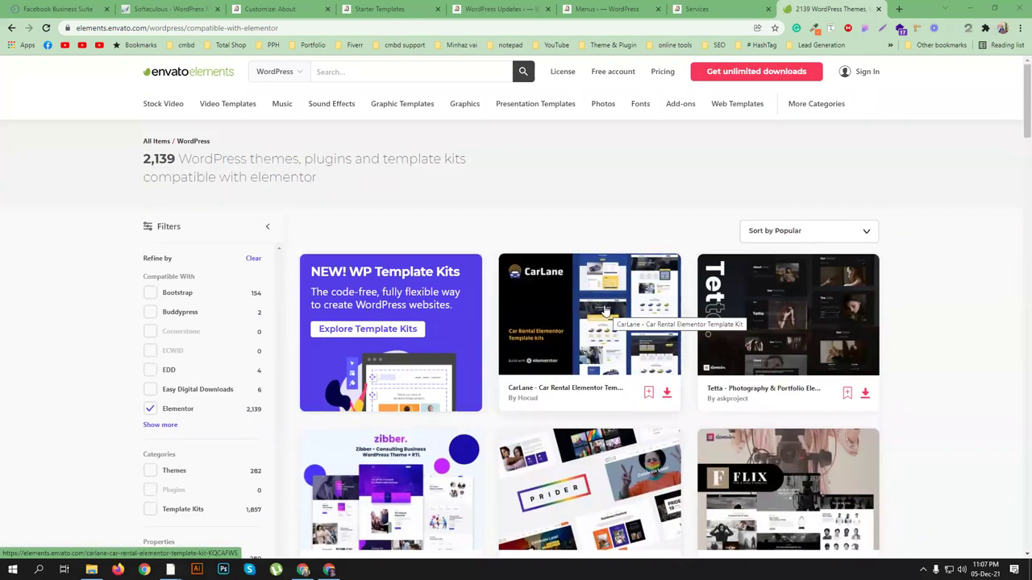
scroll(606, 313, down, 5)
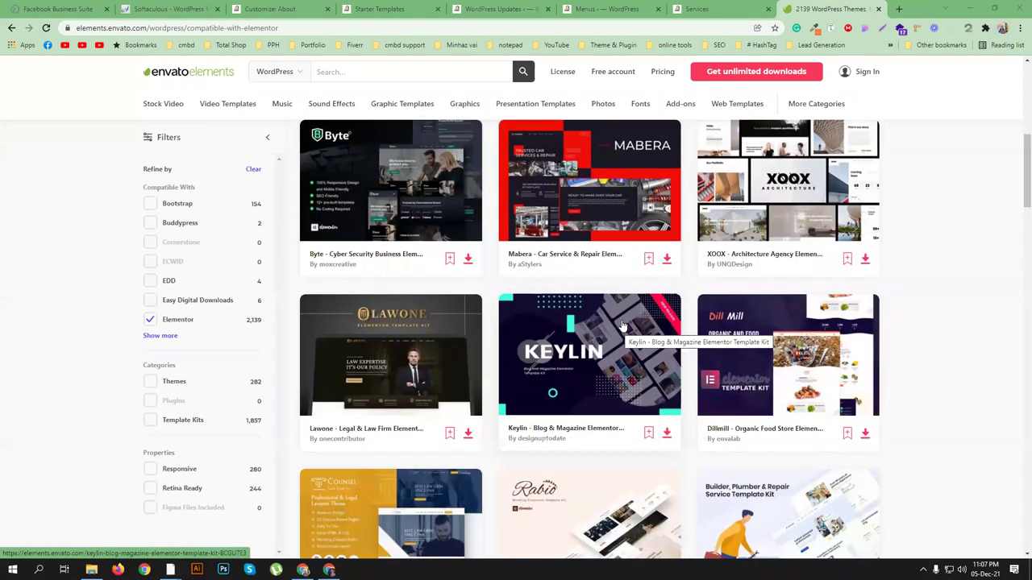
scroll(983, 315, down, 3)
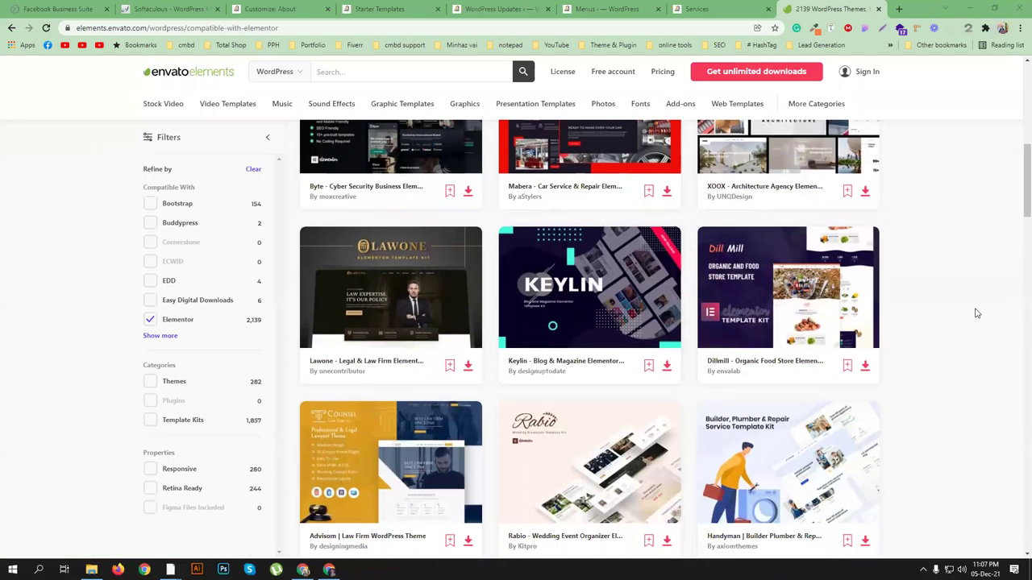
scroll(977, 313, down, 1)
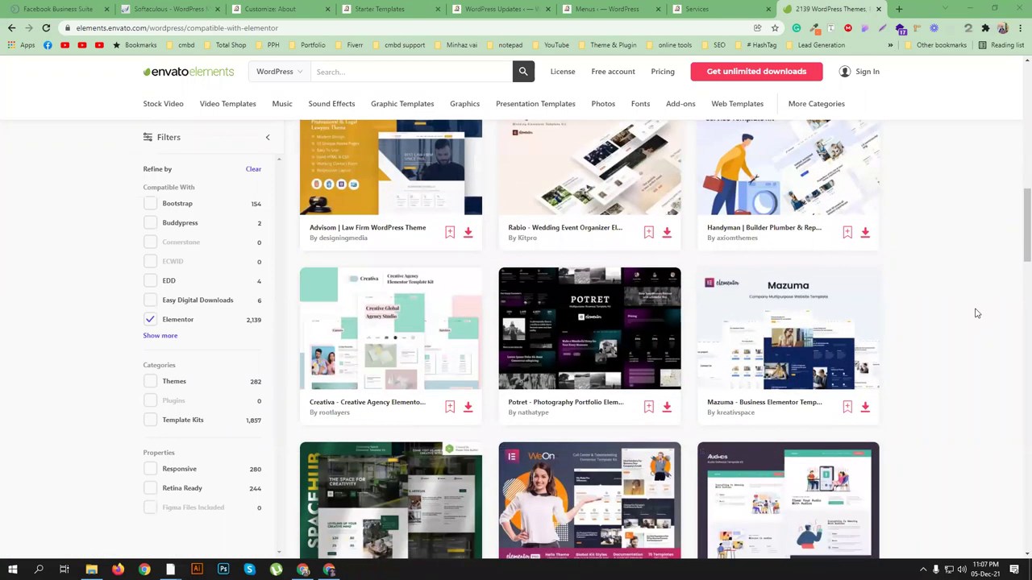
scroll(971, 311, down, 1)
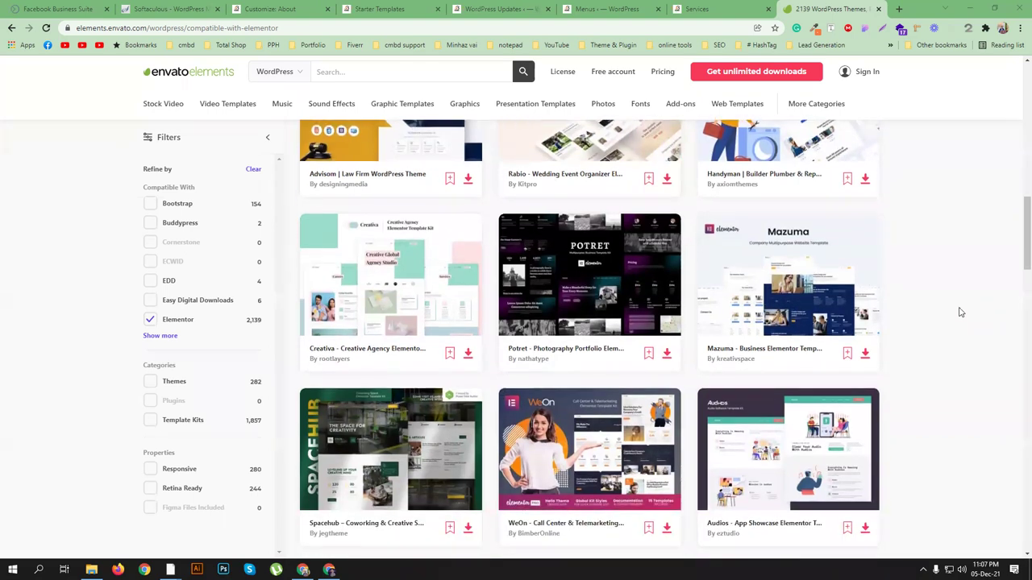
click(390, 313)
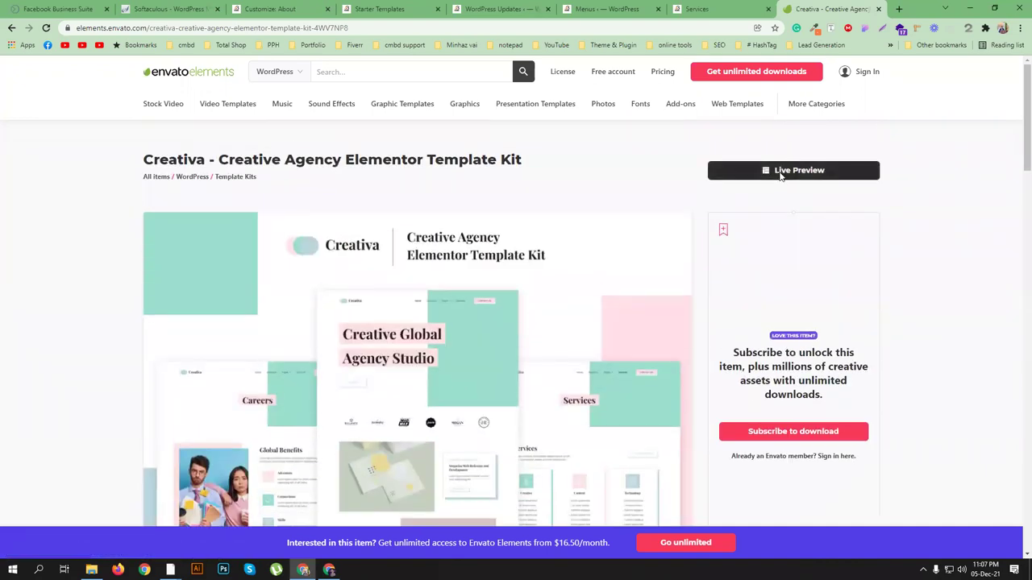
click(780, 174)
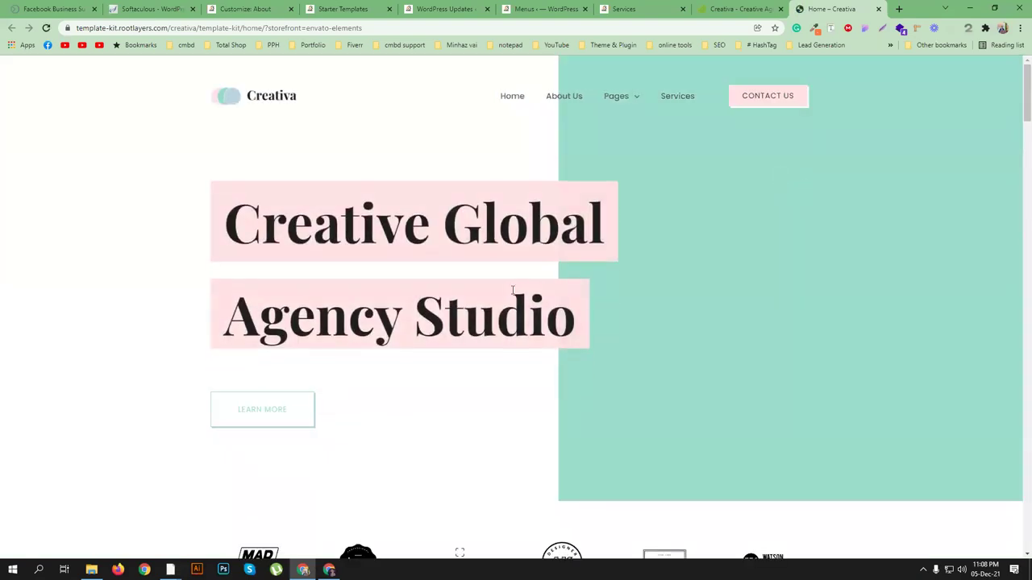
Step: Examine the Creativa home page preview from its hero through the project, services, team and awards sections, and return to its header
scroll(715, 347, down, 3)
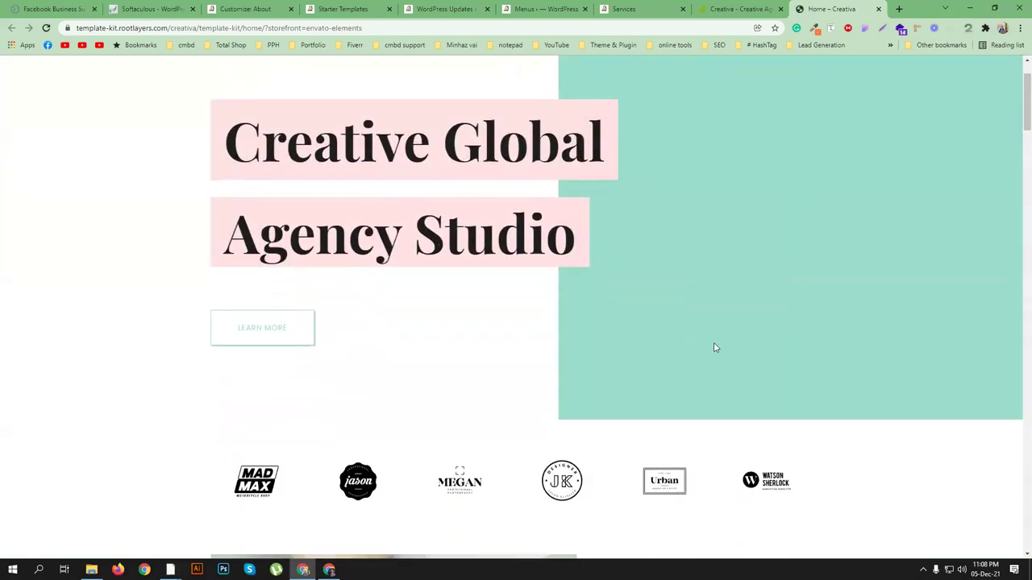
scroll(855, 331, down, 10)
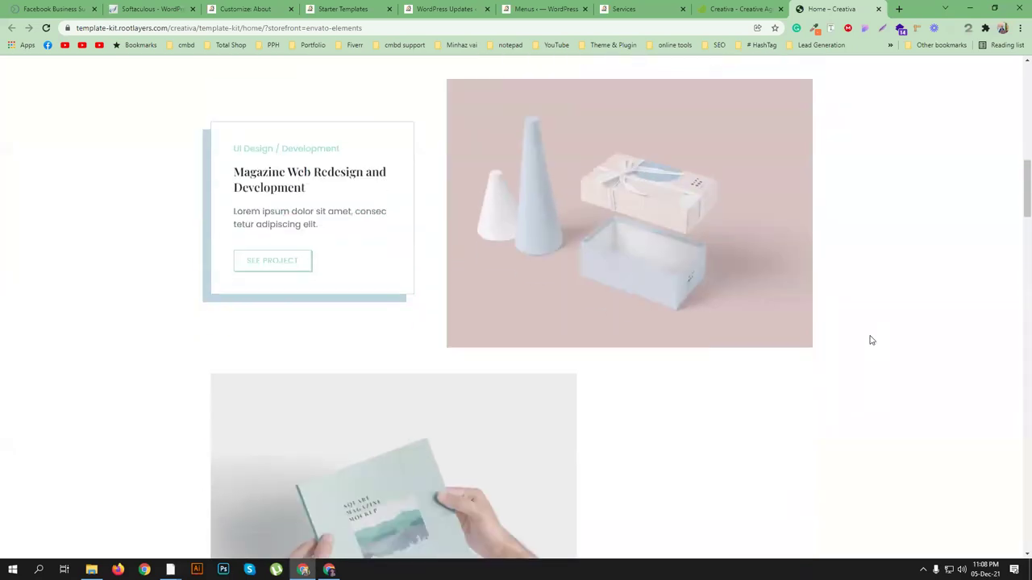
scroll(871, 340, down, 9)
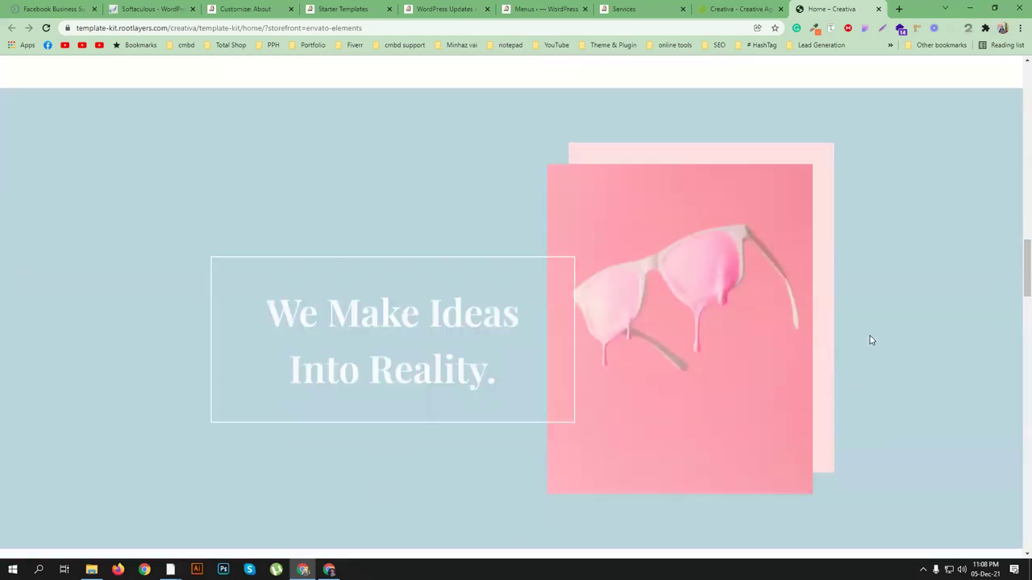
scroll(871, 340, down, 10)
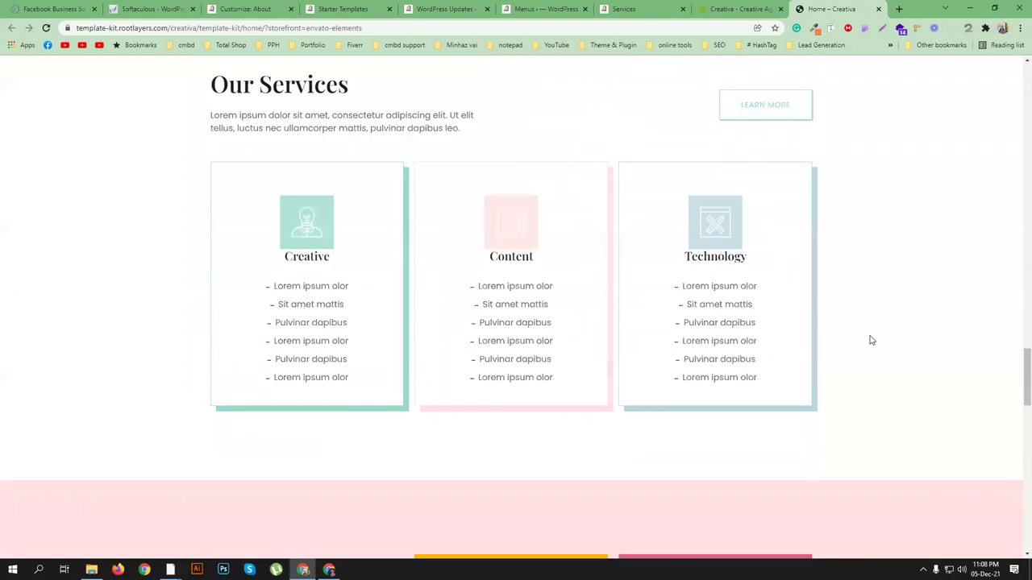
scroll(870, 340, down, 3)
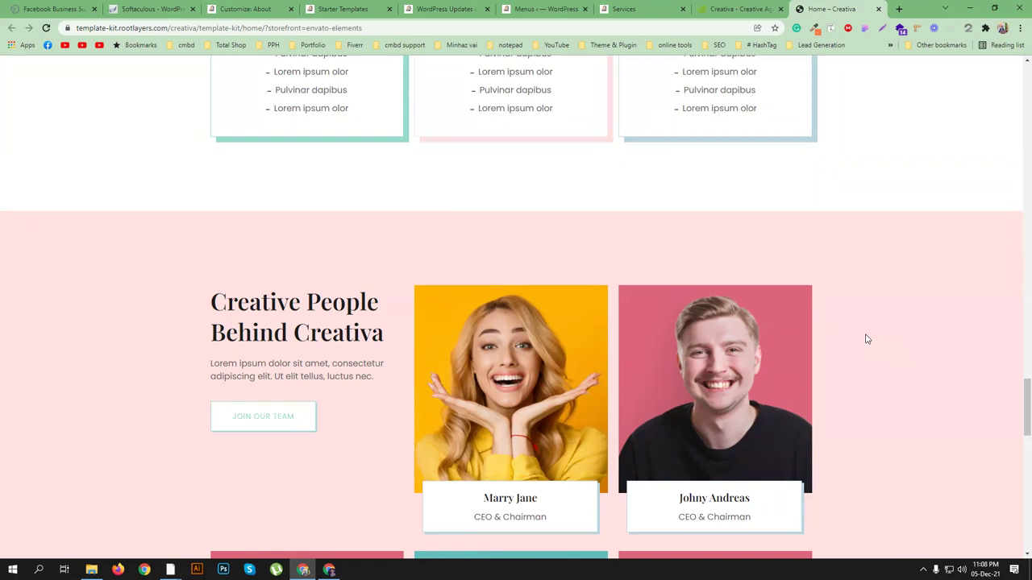
scroll(871, 338, down, 4)
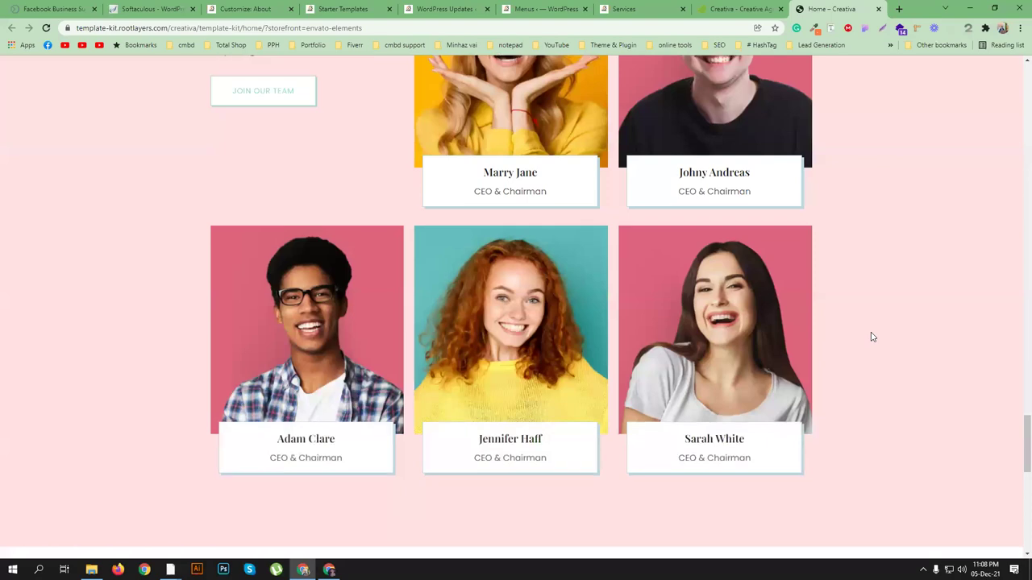
scroll(870, 337, down, 8)
scroll(870, 337, up, 15)
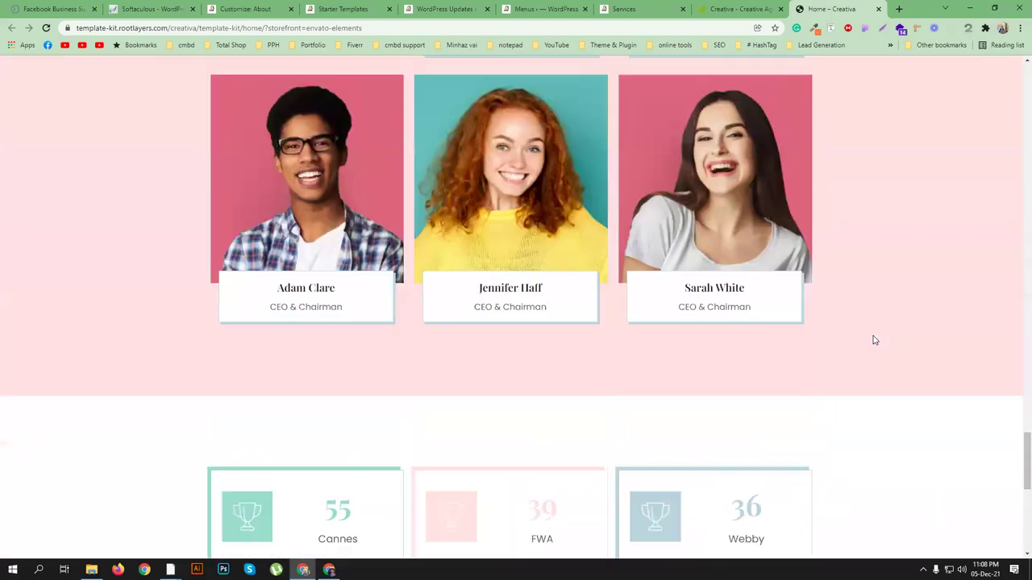
scroll(880, 349, up, 10)
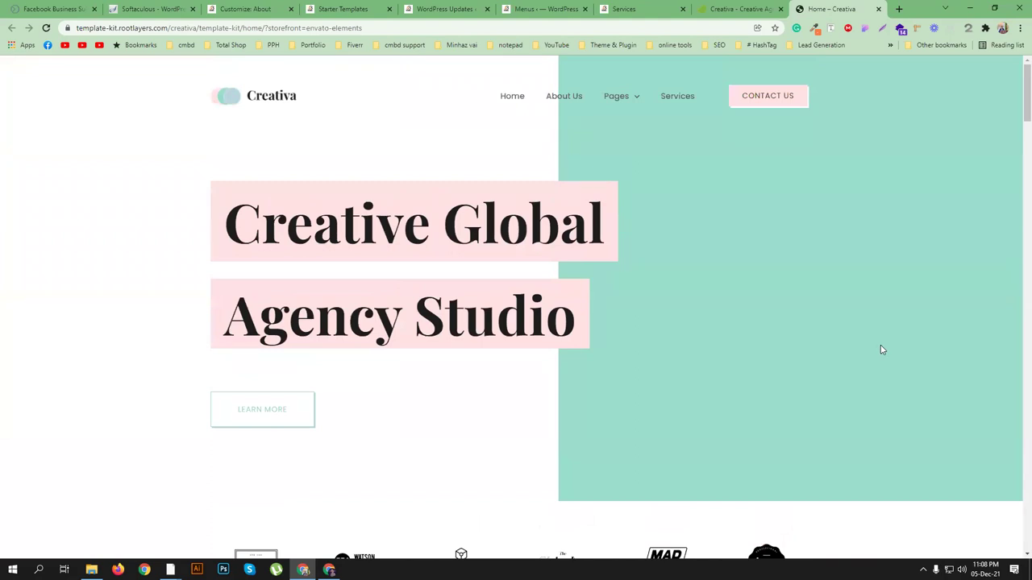
Step: Close the Customizer tab, dismiss the Starter Templates import message and open the WordPress installed plugins page
click(246, 9)
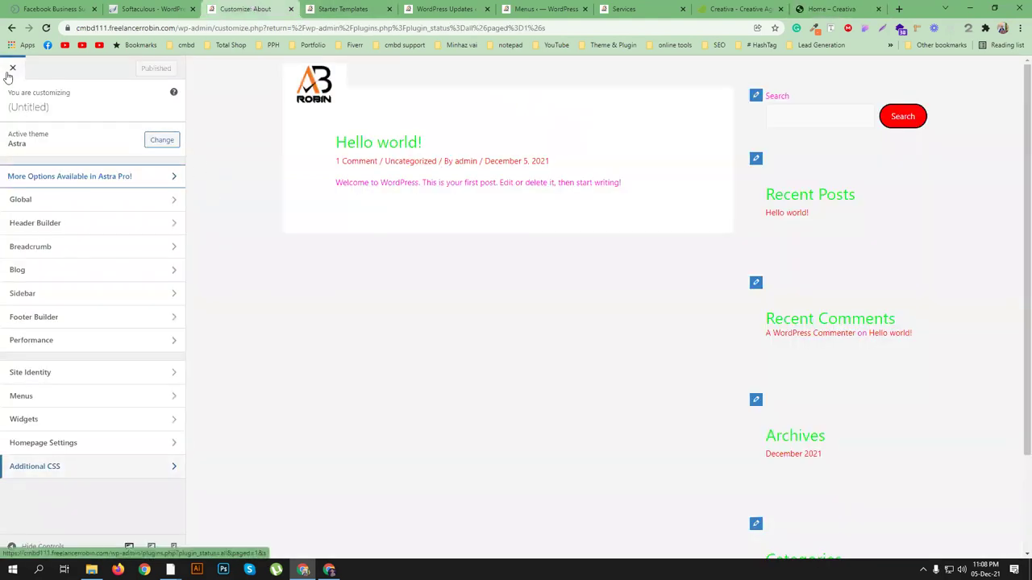
click(291, 9)
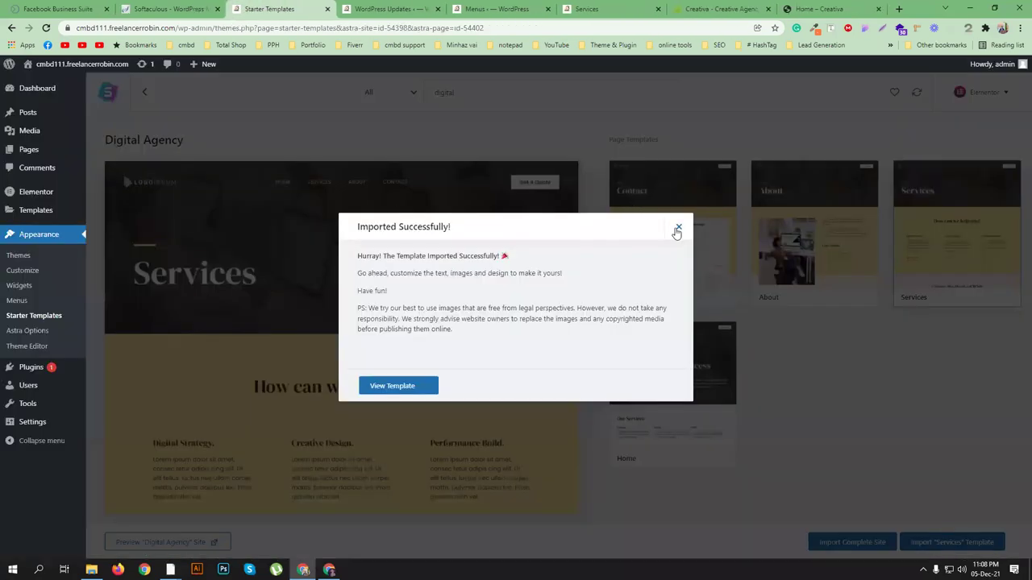
click(679, 227)
mouse_move(45, 369)
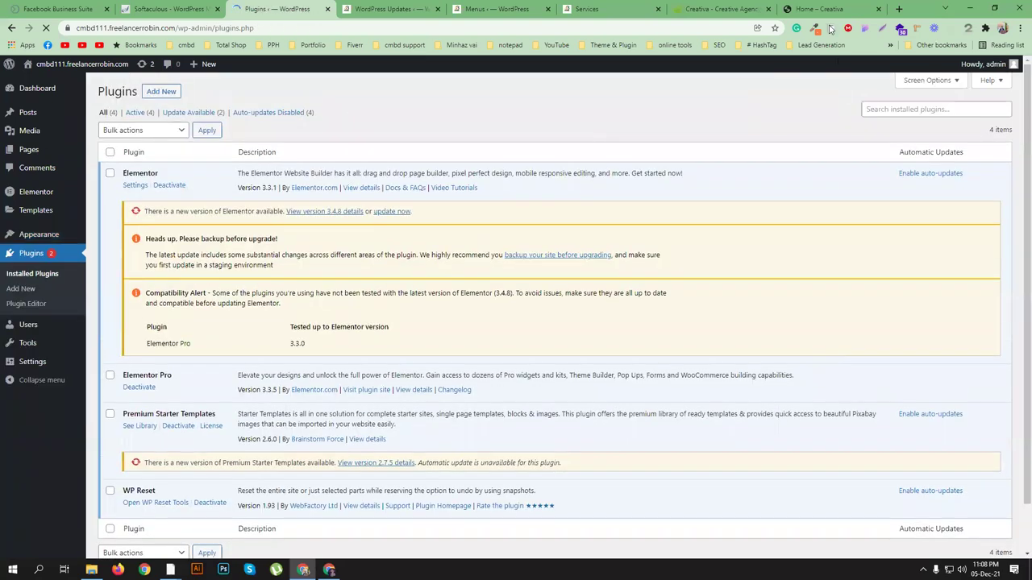
Step: Return to the Creativa kit page on Envato Elements and review the pricing of the subscription needed to download it
click(726, 9)
scroll(971, 368, down, 2)
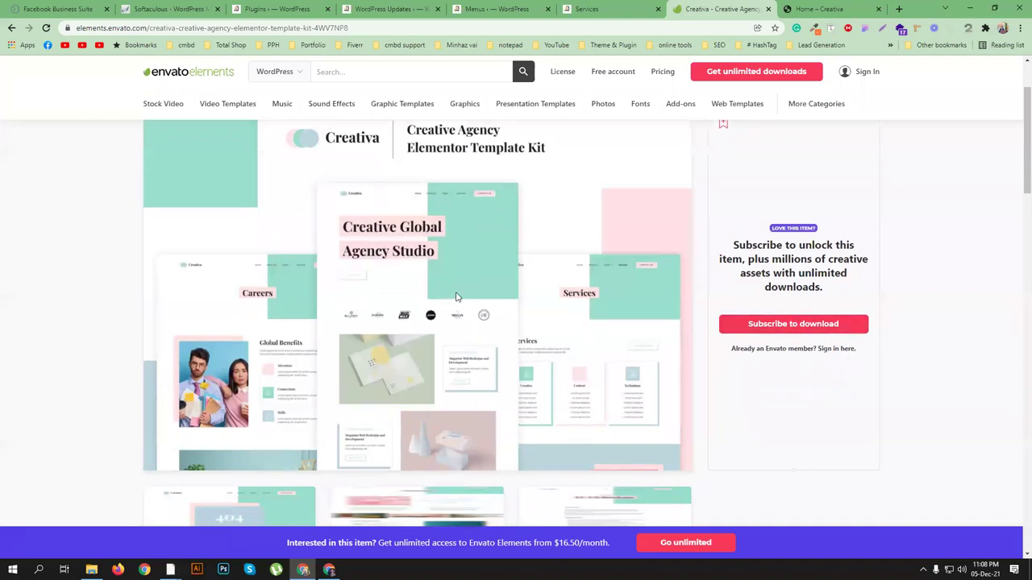
click(822, 317)
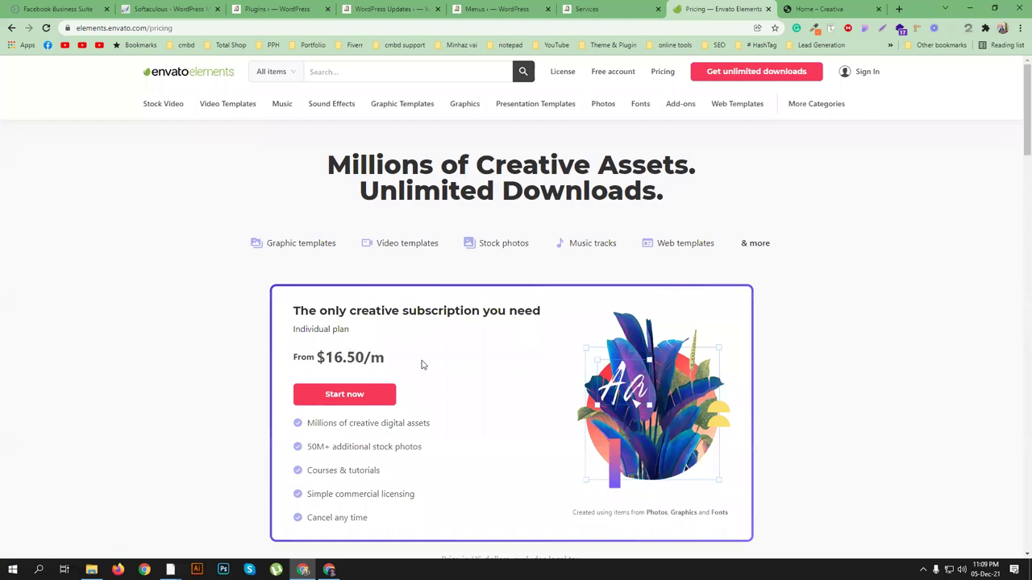
scroll(438, 383, down, 2)
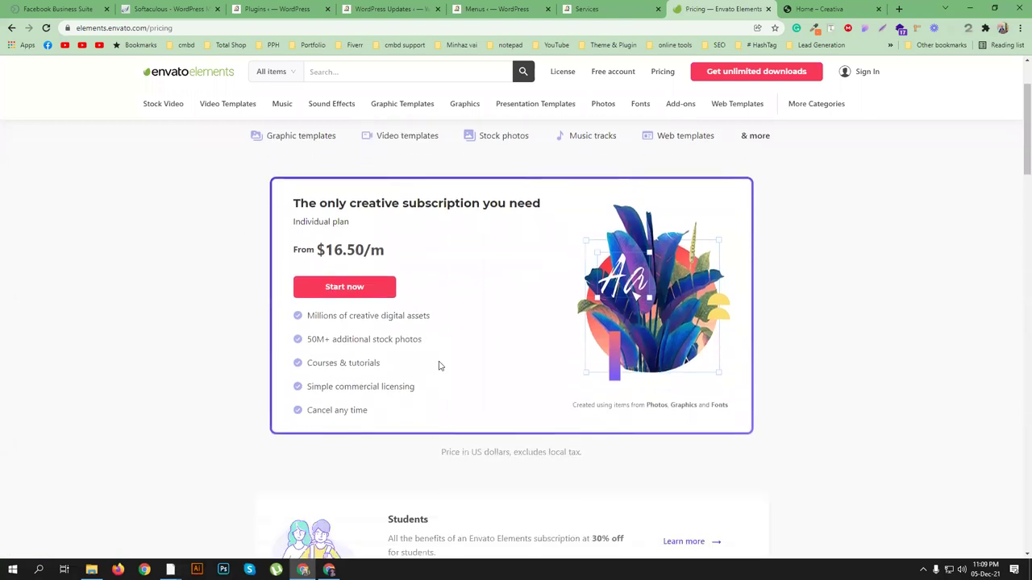
scroll(439, 366, up, 2)
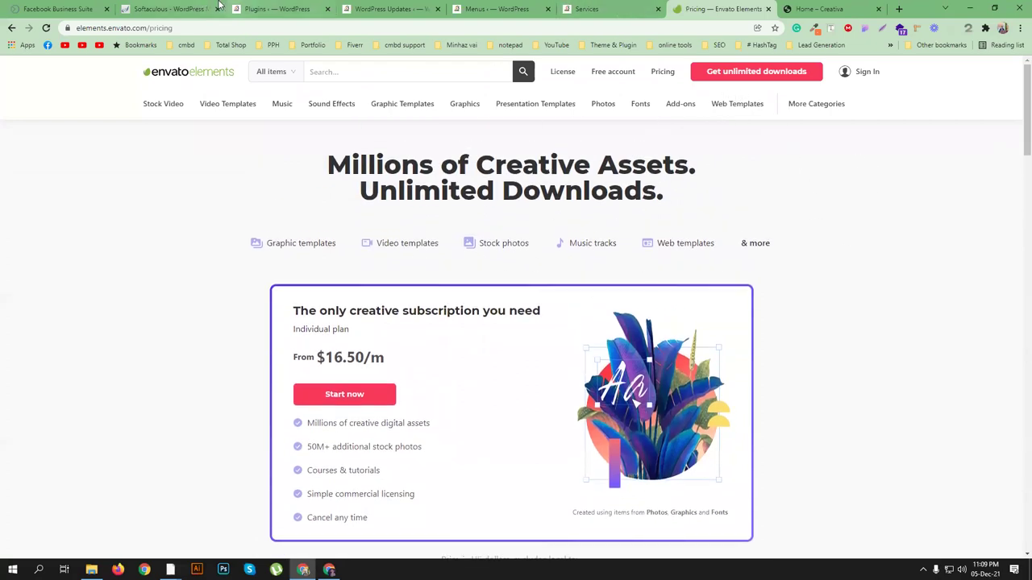
Step: Return to the WordPress plugins page and open the page for adding a new plugin
click(272, 9)
click(164, 96)
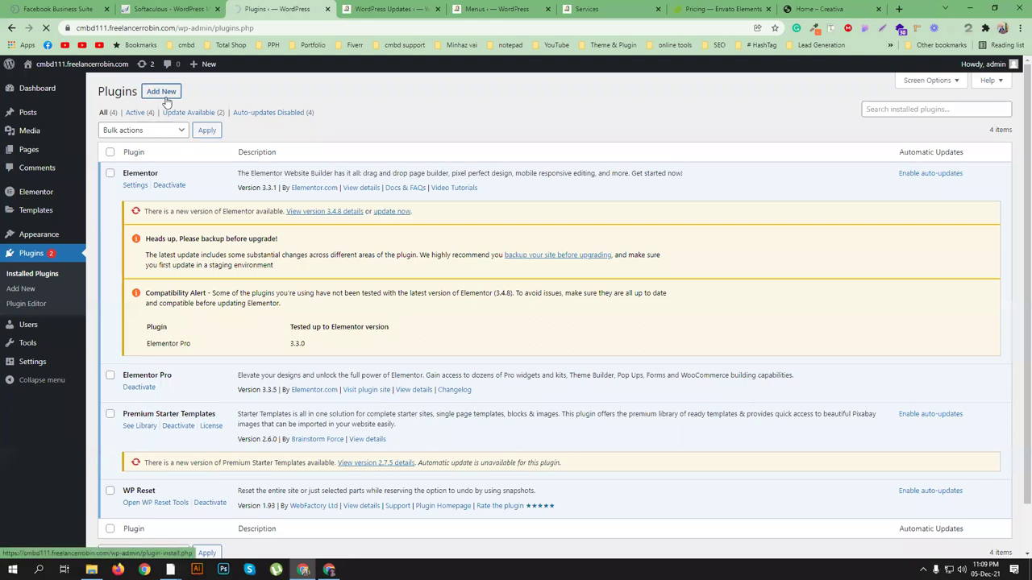
Step: Switch back to the Envato Elements pricing page and look over its item categories, including Graphic Templates
click(709, 9)
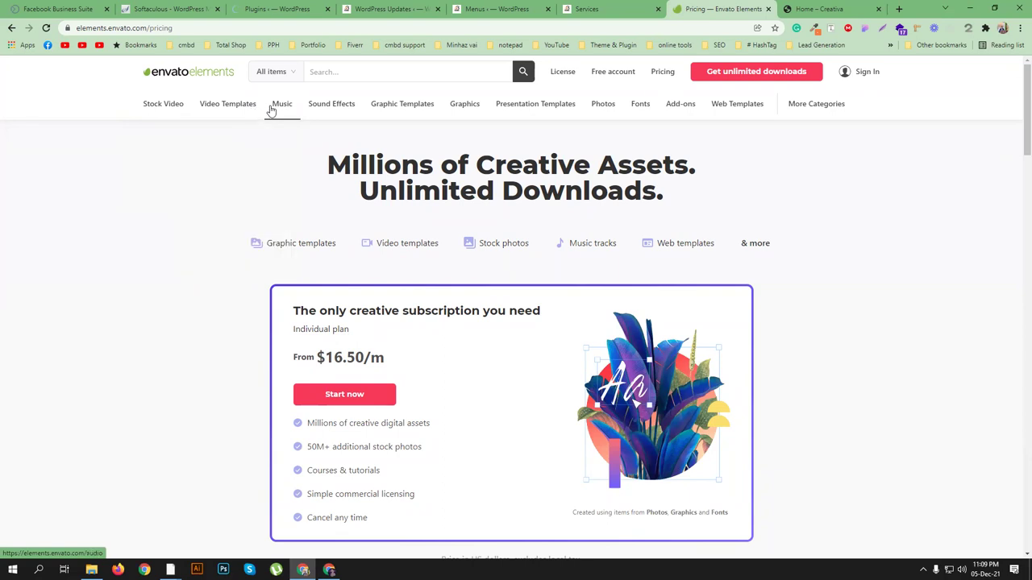
mouse_move(407, 116)
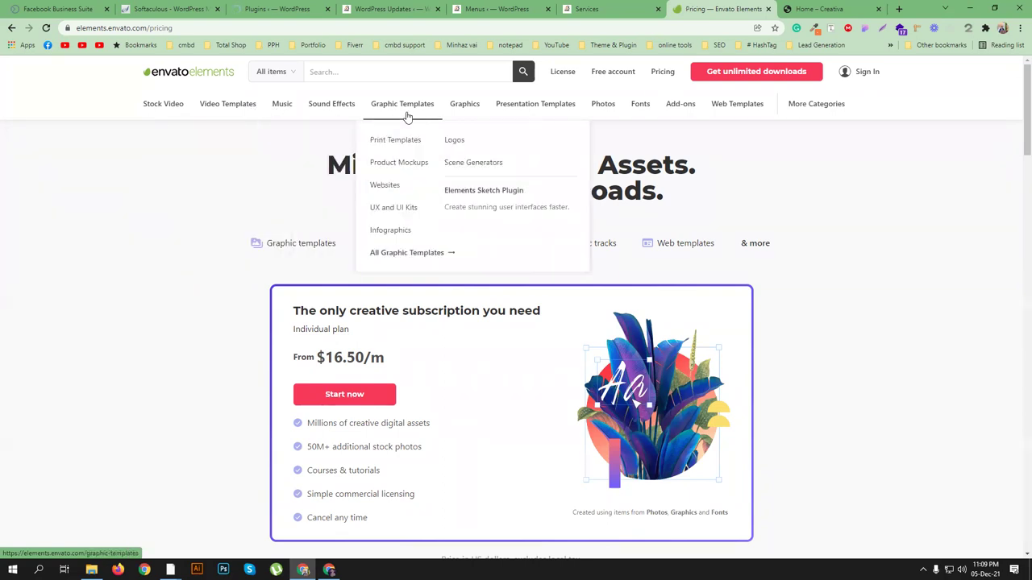
mouse_move(600, 108)
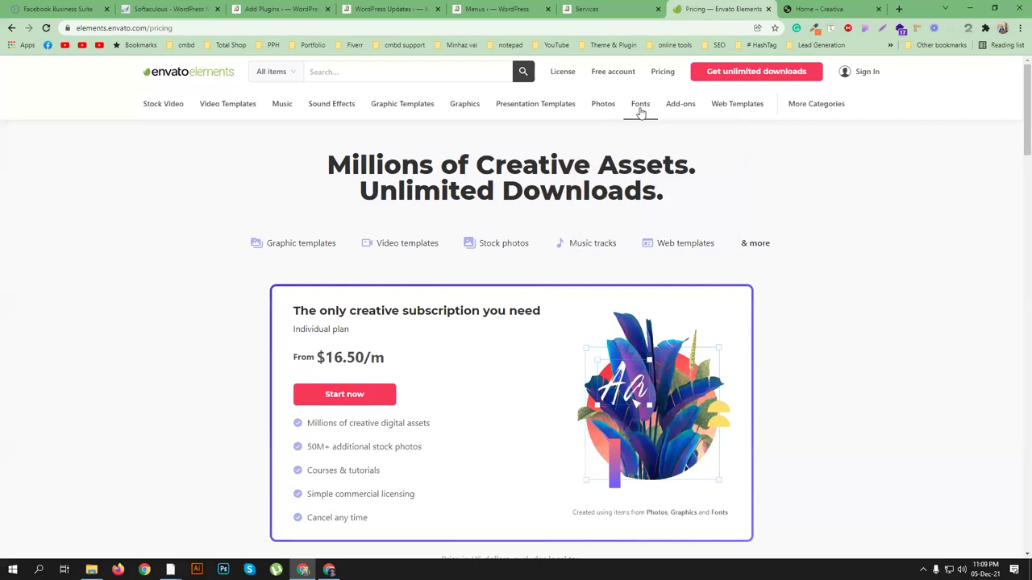
Step: Return to the WordPress plugin directory, search for envato, and install and activate Envato Elements – Photos & Elementor Templates
mouse_move(679, 108)
mouse_move(745, 105)
click(298, 9)
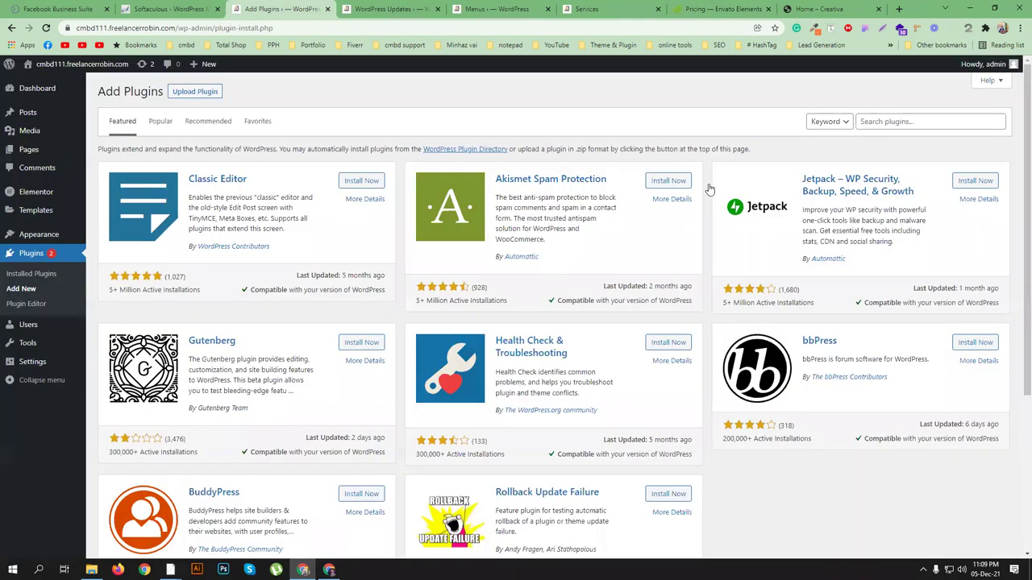
click(894, 123)
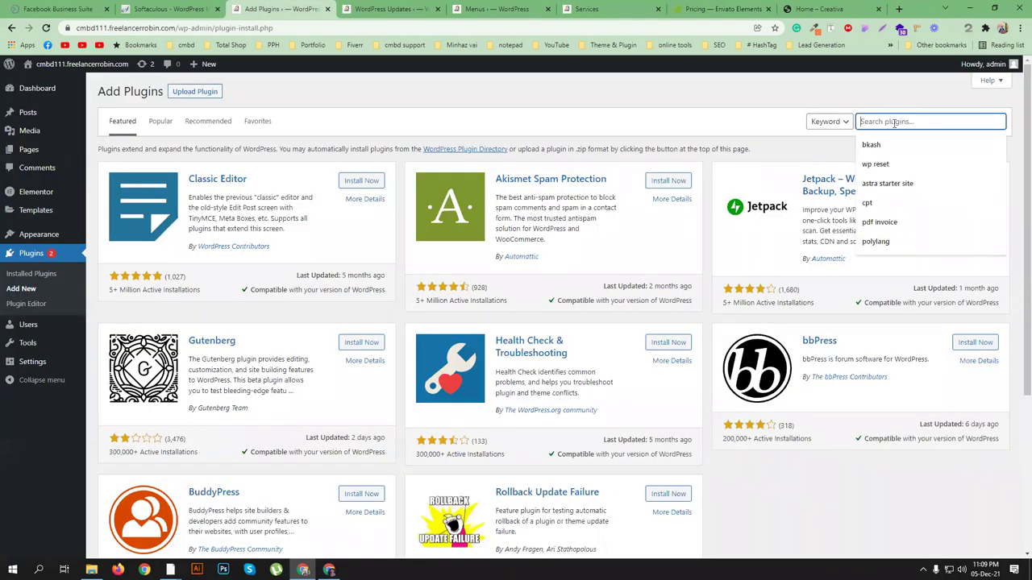
text(envat)
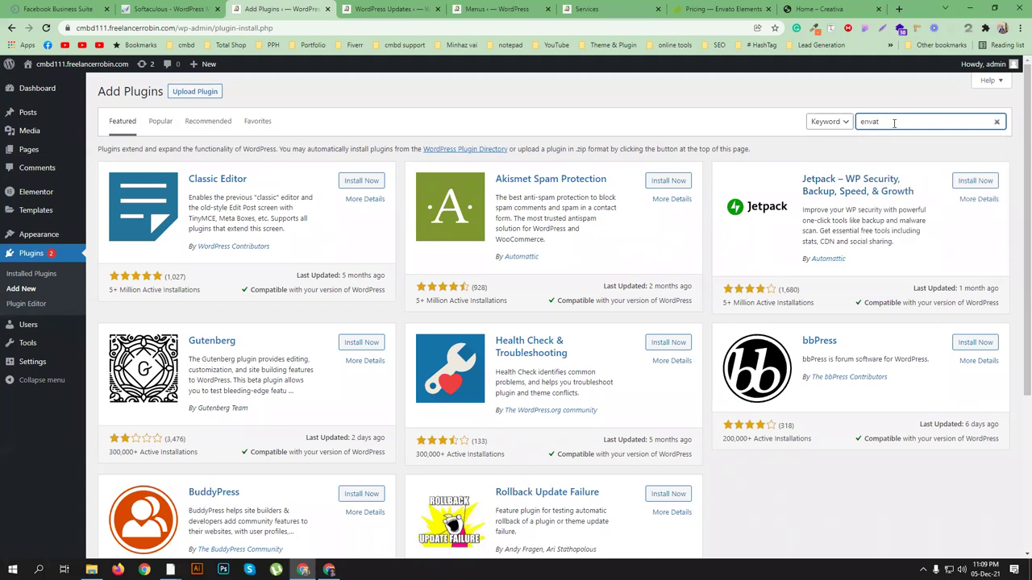
text(o)
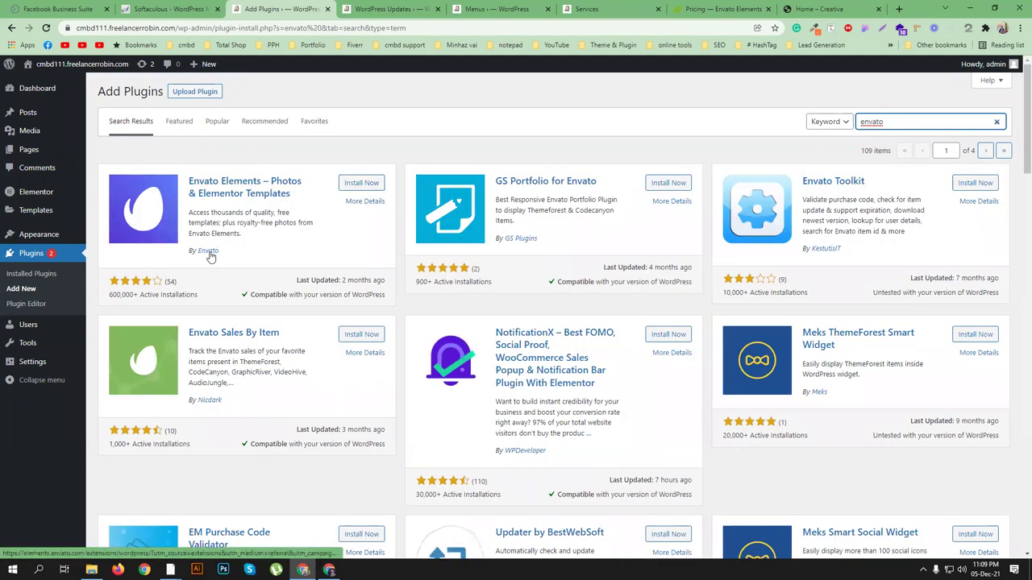
click(351, 184)
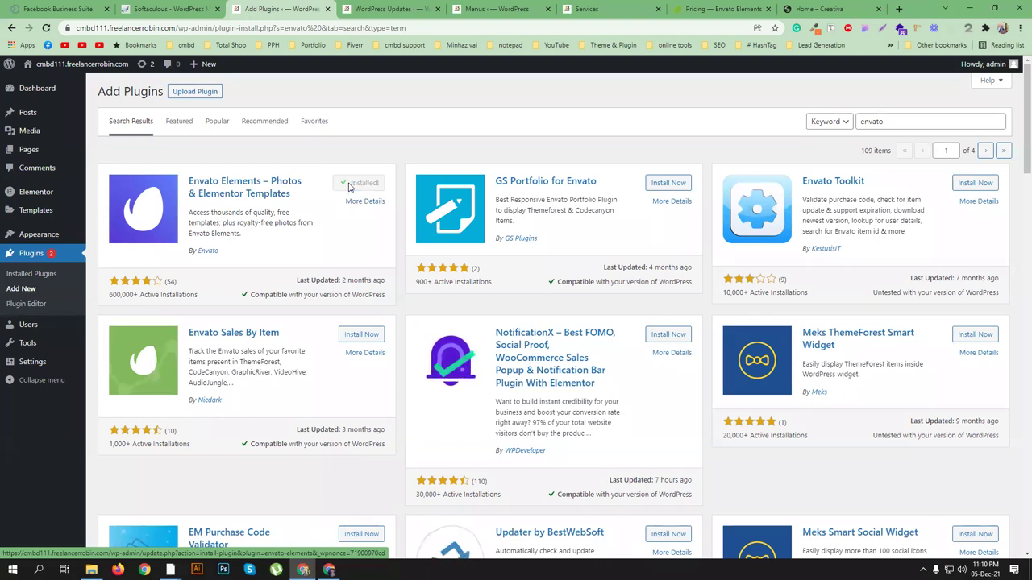
click(357, 184)
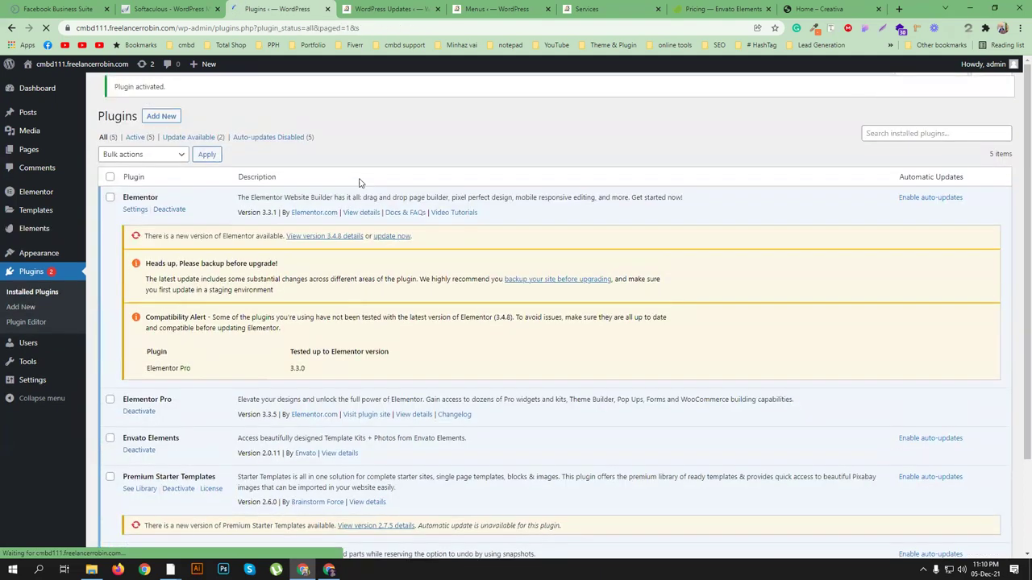
Step: View the Elementor general settings and open the Template Kits page of the Elements plugin
click(33, 192)
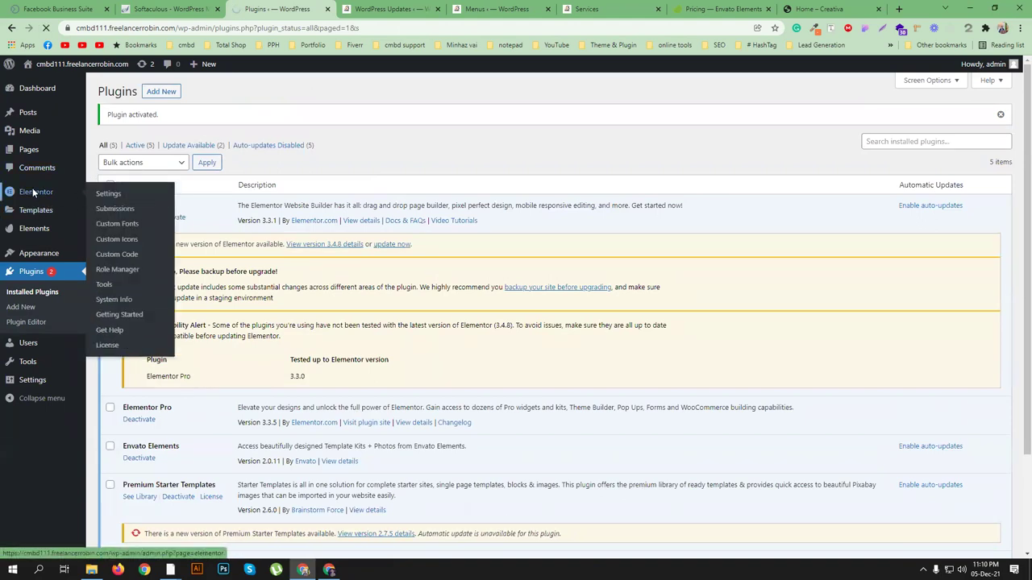
click(220, 178)
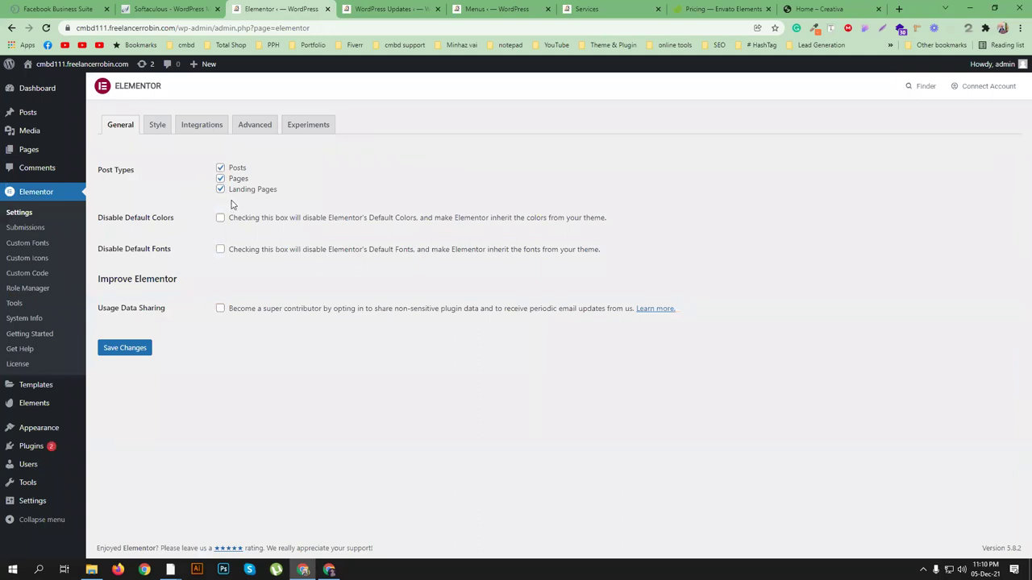
mouse_move(28, 407)
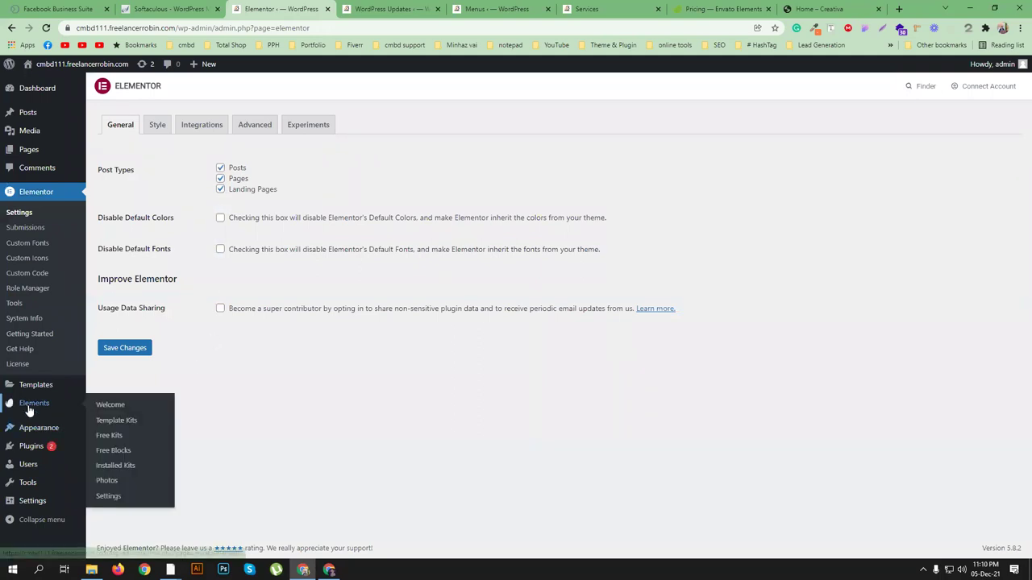
click(128, 425)
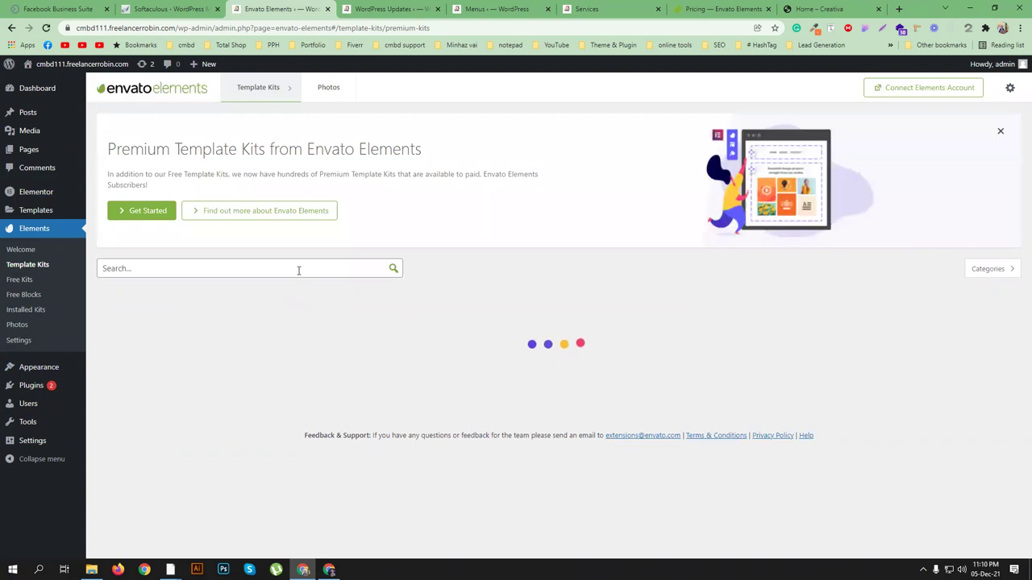
Step: Switch to the Envato Elements website and search its WordPress items compatible with Elementor for gym
click(720, 6)
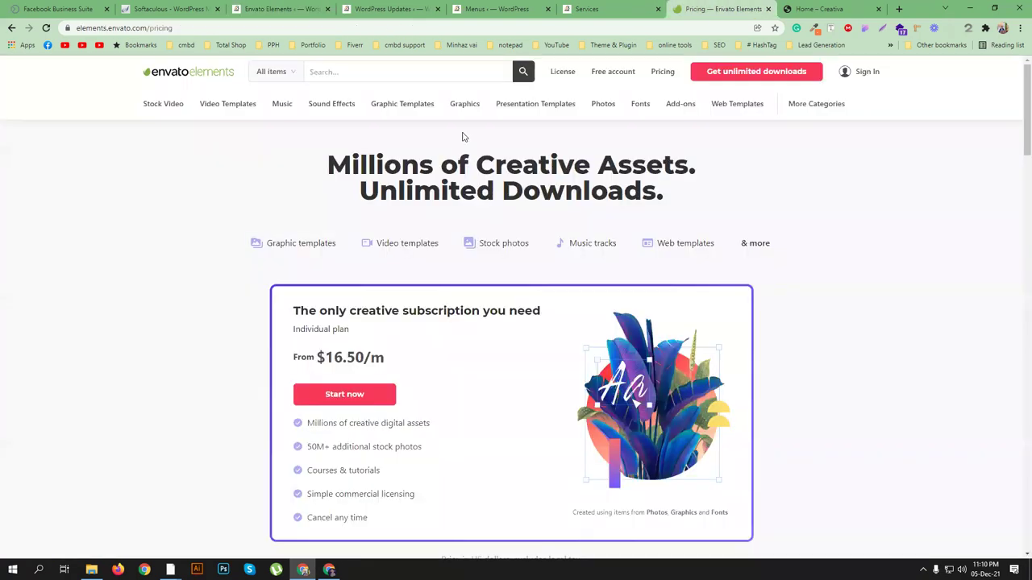
click(266, 71)
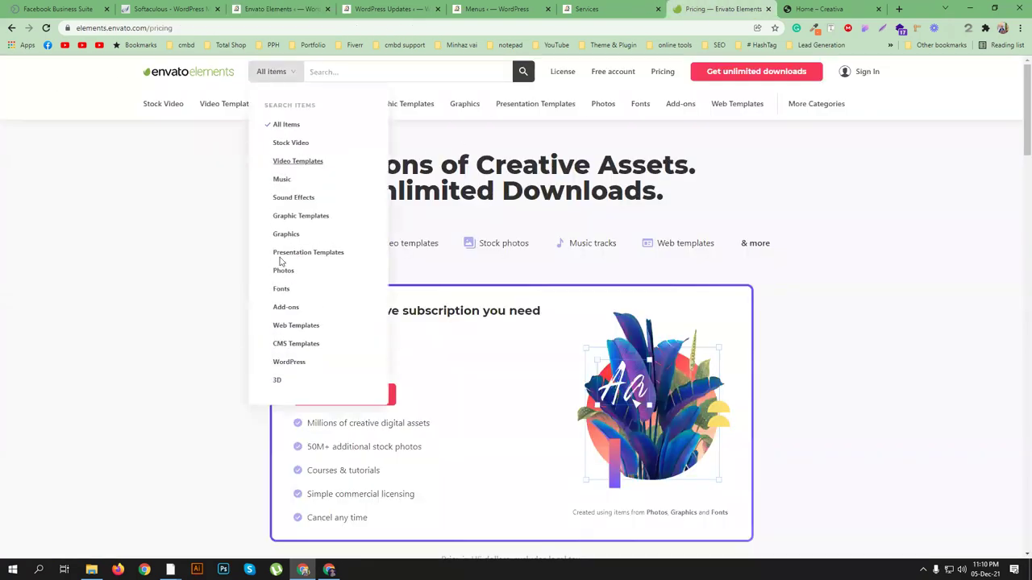
click(288, 362)
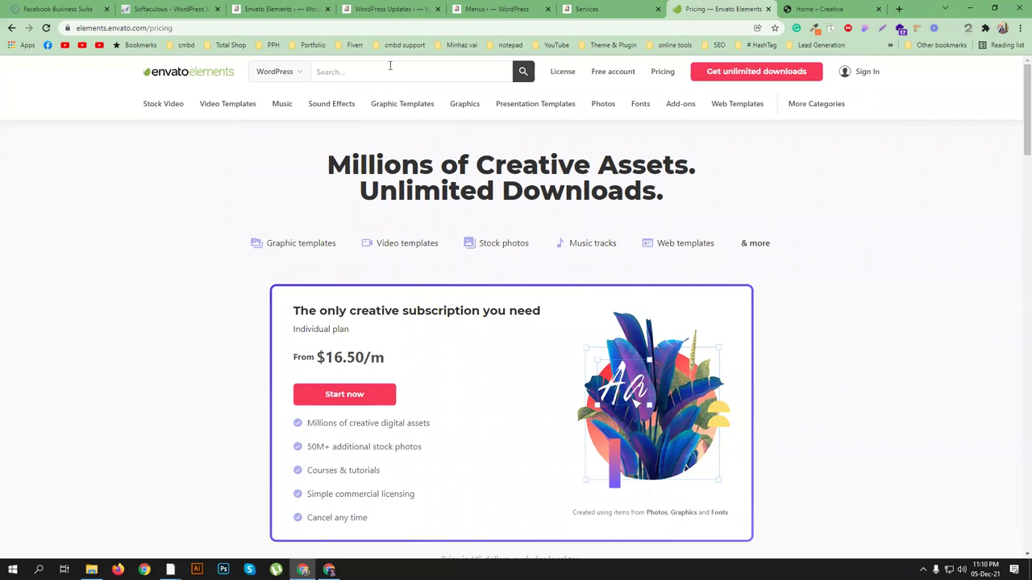
click(520, 72)
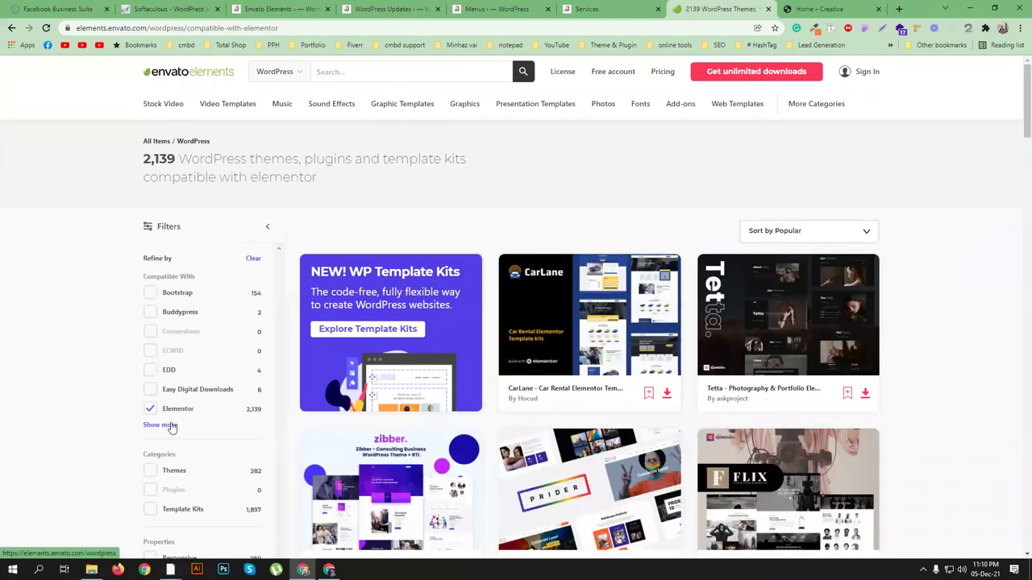
click(368, 74)
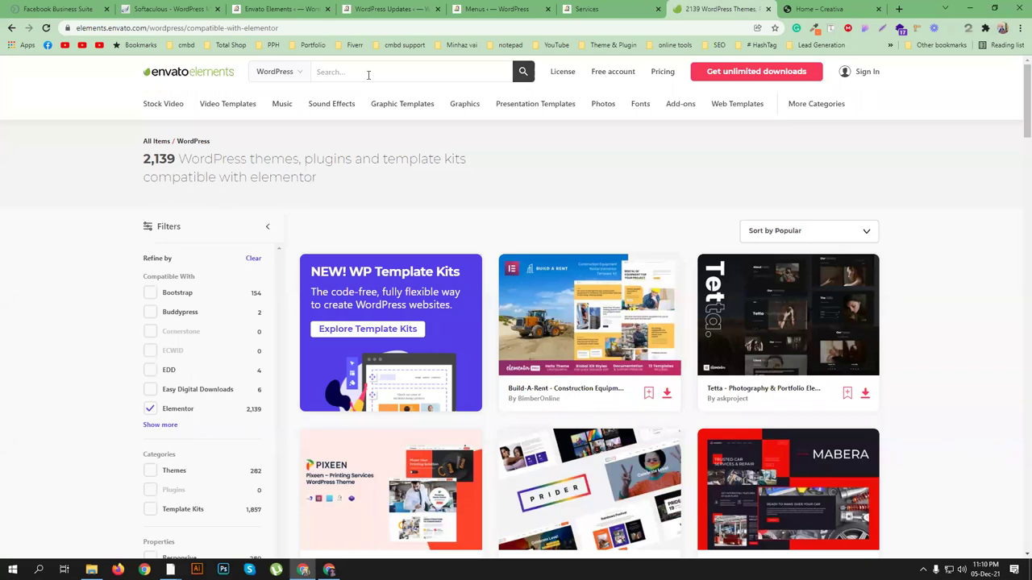
text(gym)
key(Return)
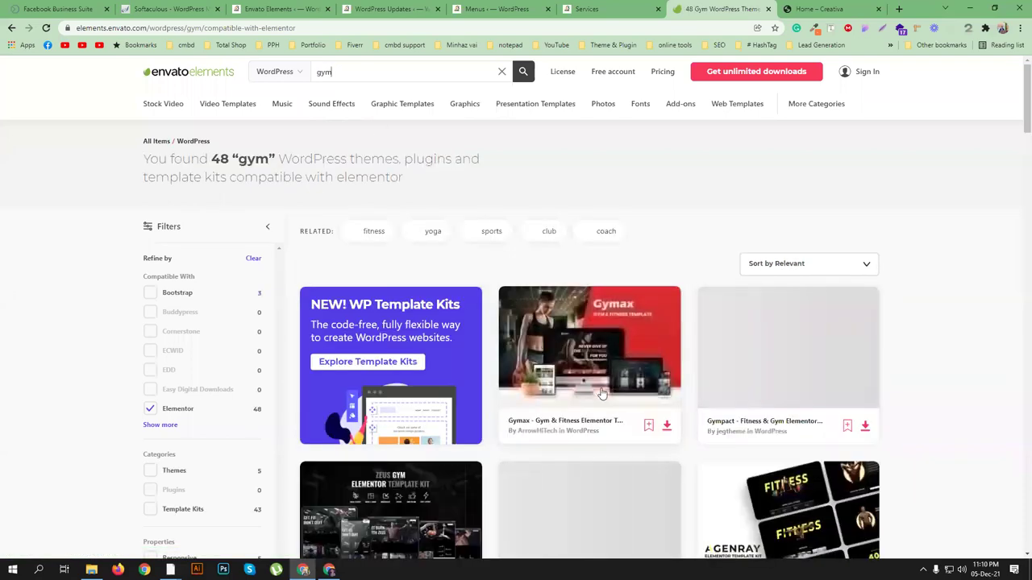
Step: Look through the gym template kits, open the Gymax - Gym & Fitness Elementor Template Kit and launch its live preview
scroll(806, 331, down, 3)
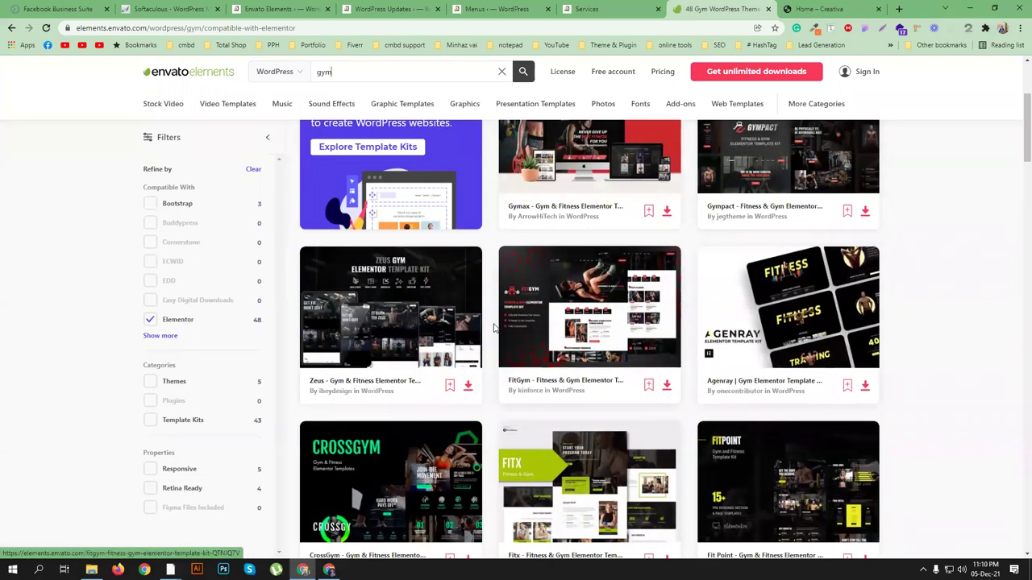
scroll(523, 341, down, 3)
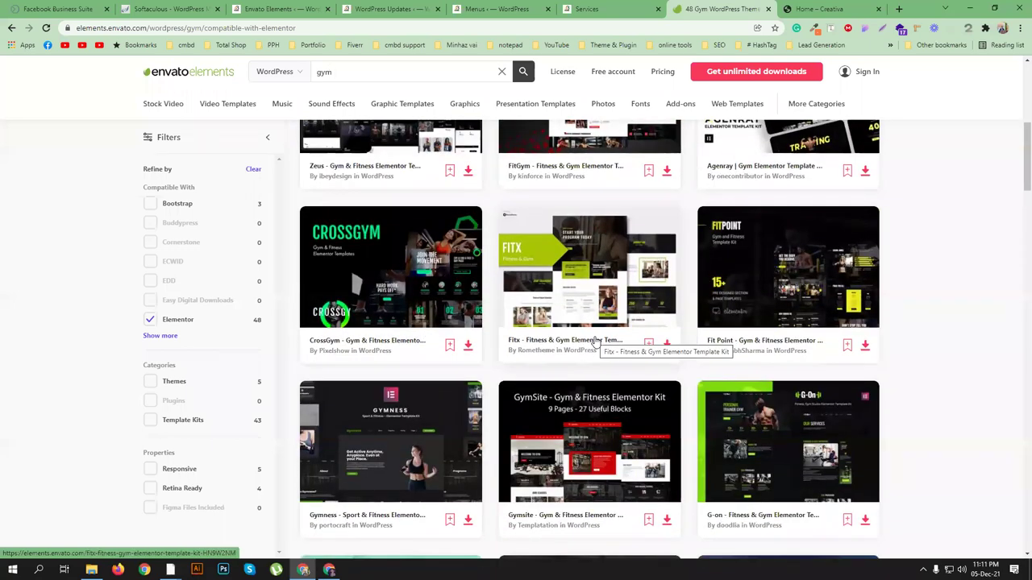
scroll(734, 334, down, 5)
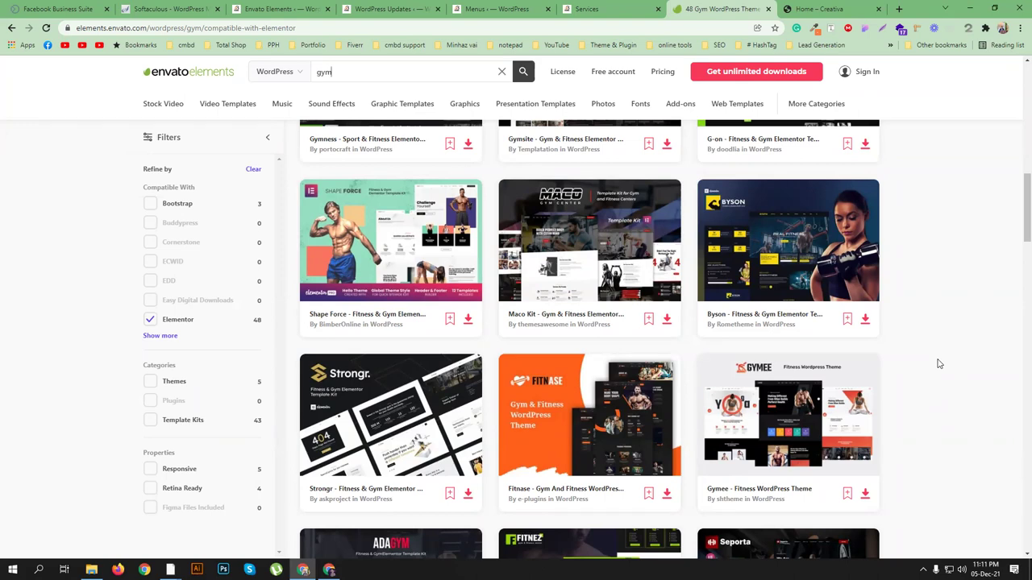
scroll(973, 379, down, 3)
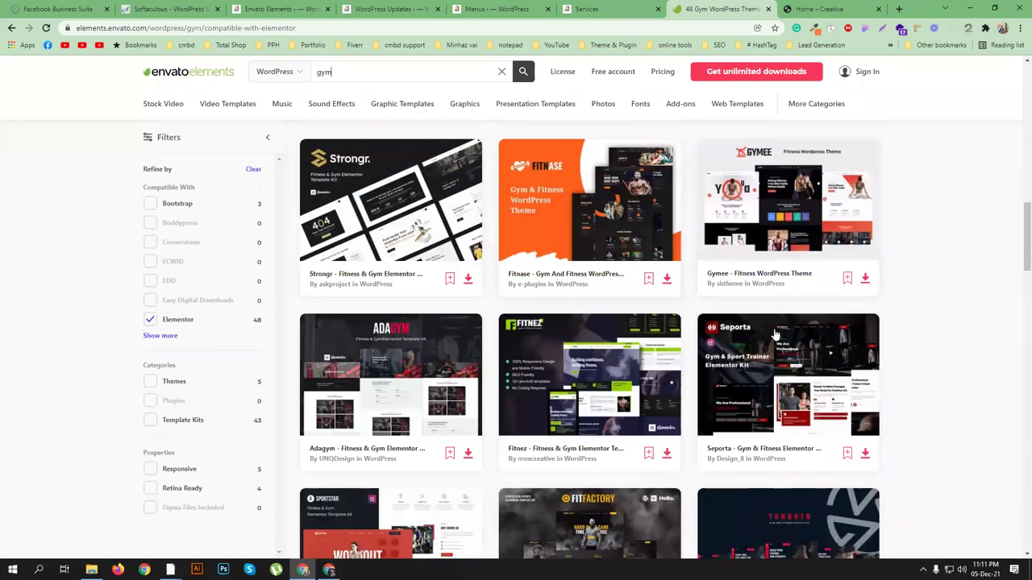
scroll(951, 385, up, 4)
scroll(954, 373, up, 2)
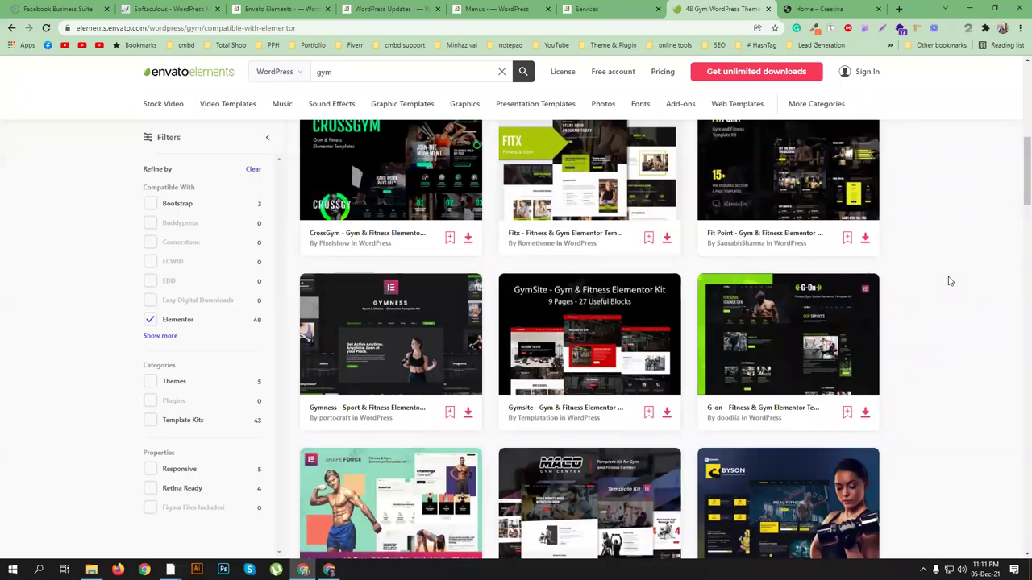
scroll(928, 361, up, 4)
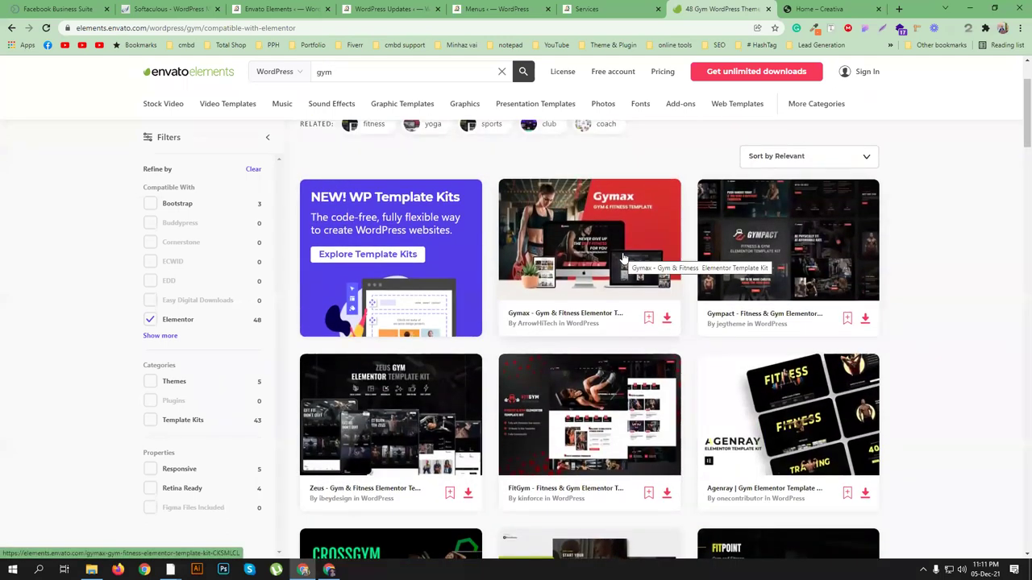
click(623, 258)
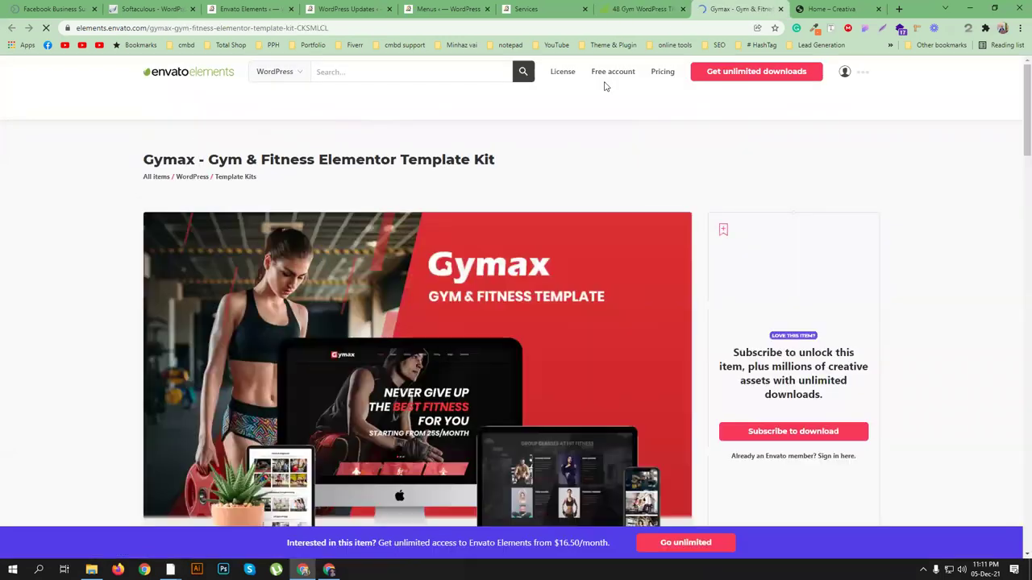
click(793, 170)
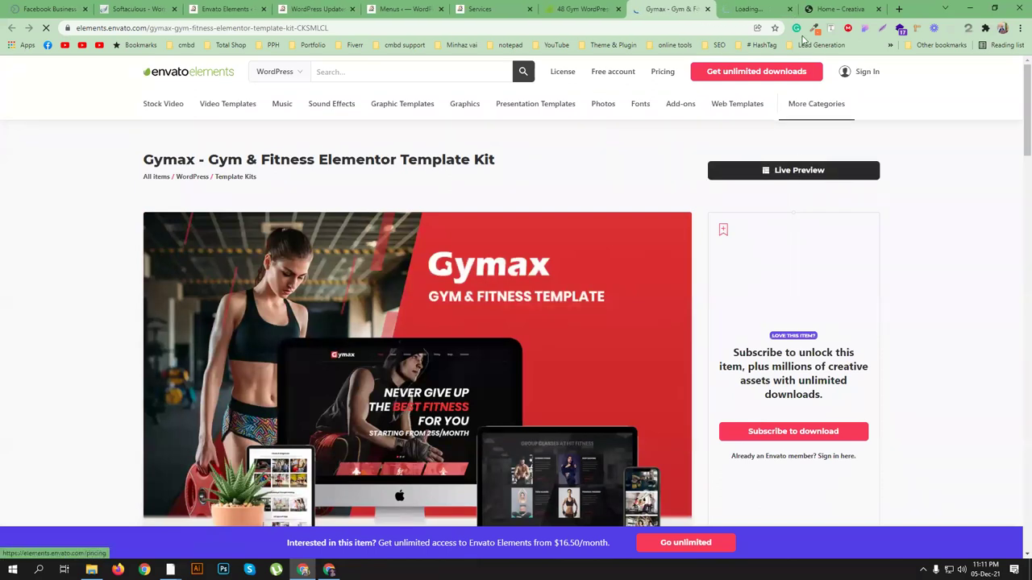
click(738, 9)
click(439, 26)
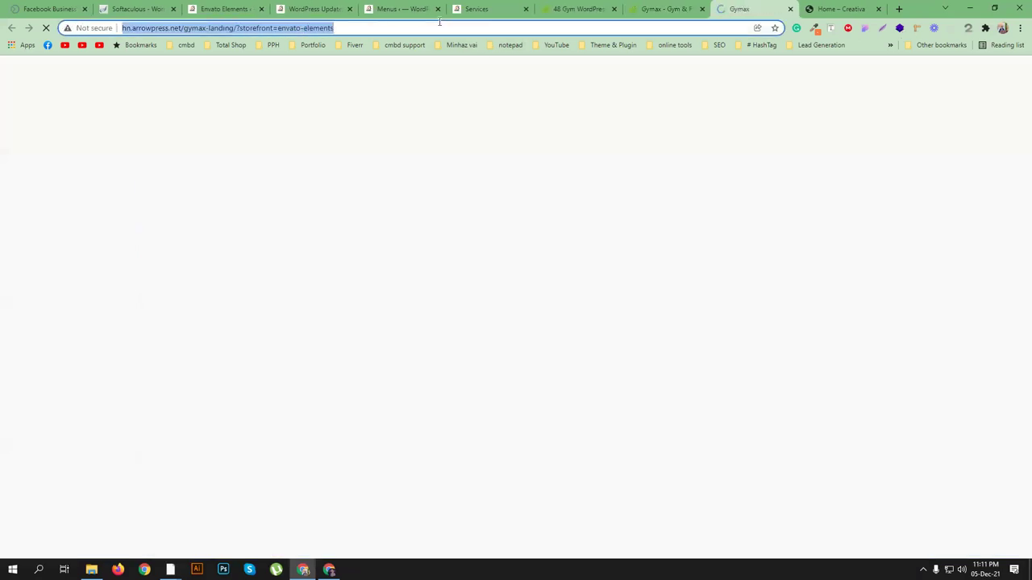
Step: Return to the Gymax preview site, look through its demo pages and open the Home demo
click(649, 9)
click(572, 7)
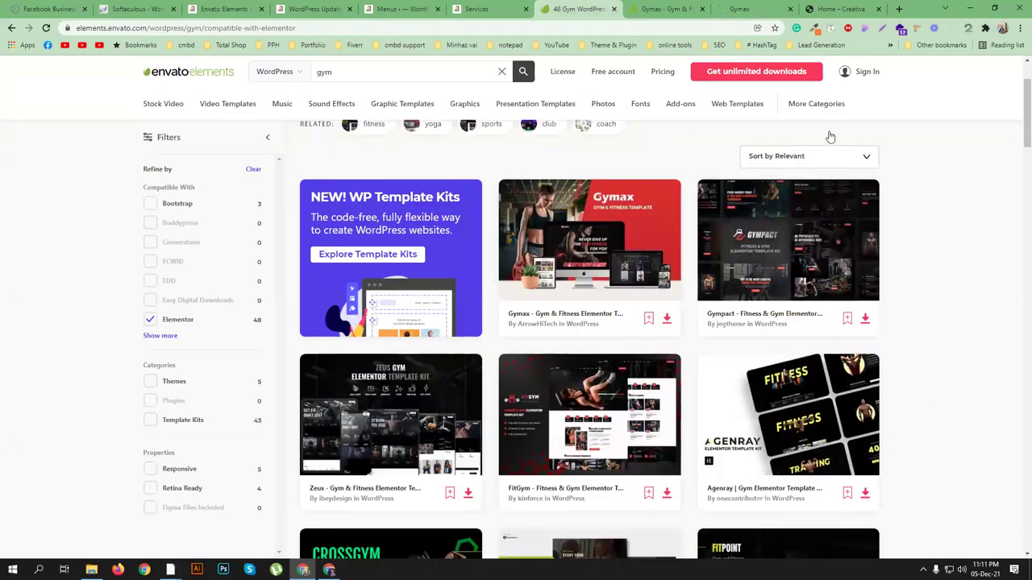
click(839, 9)
click(749, 8)
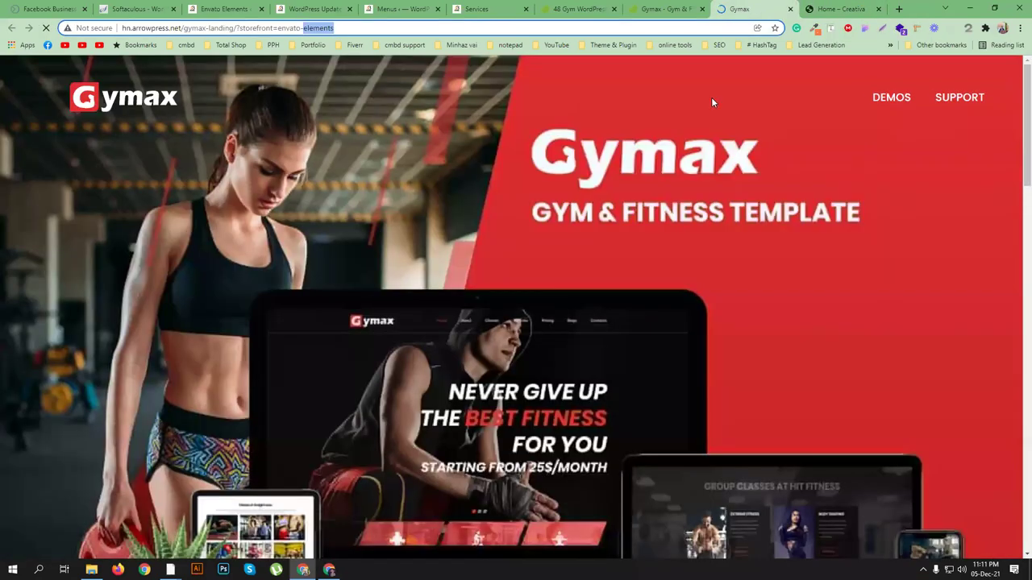
scroll(737, 304, down, 15)
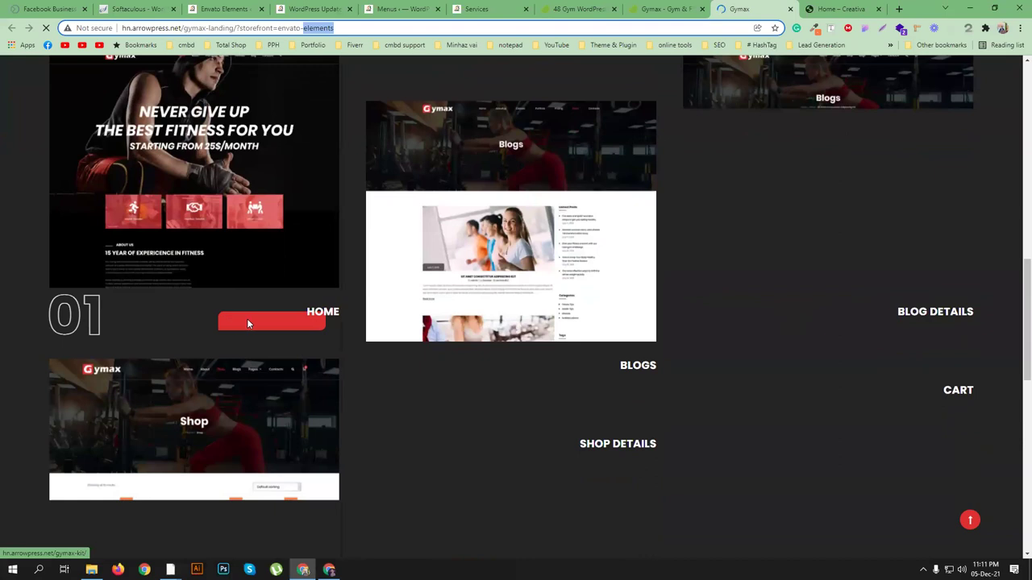
click(235, 234)
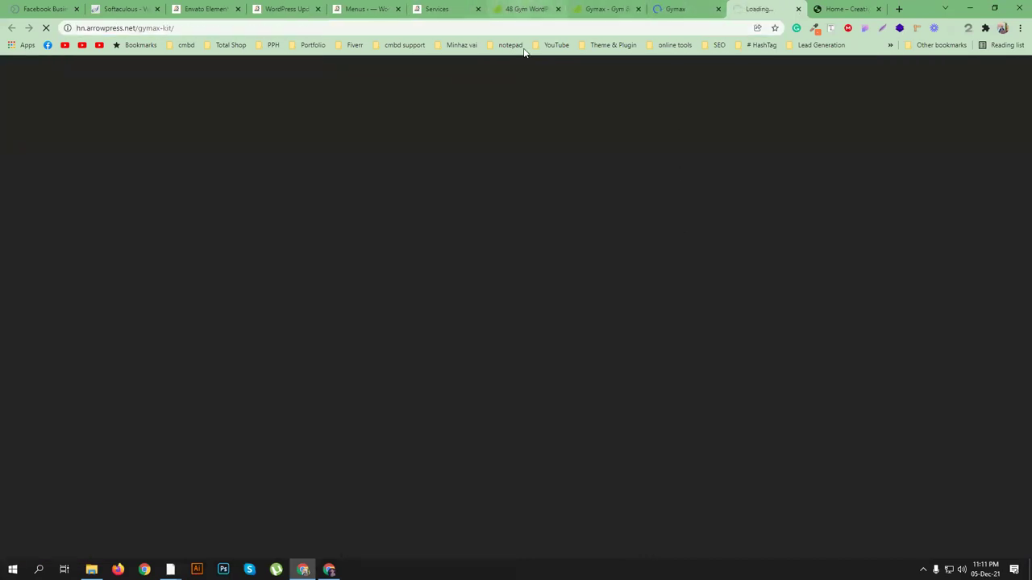
Step: Switch back to the WordPress Template Kits page and look through the Premium Template Kits collection
click(211, 8)
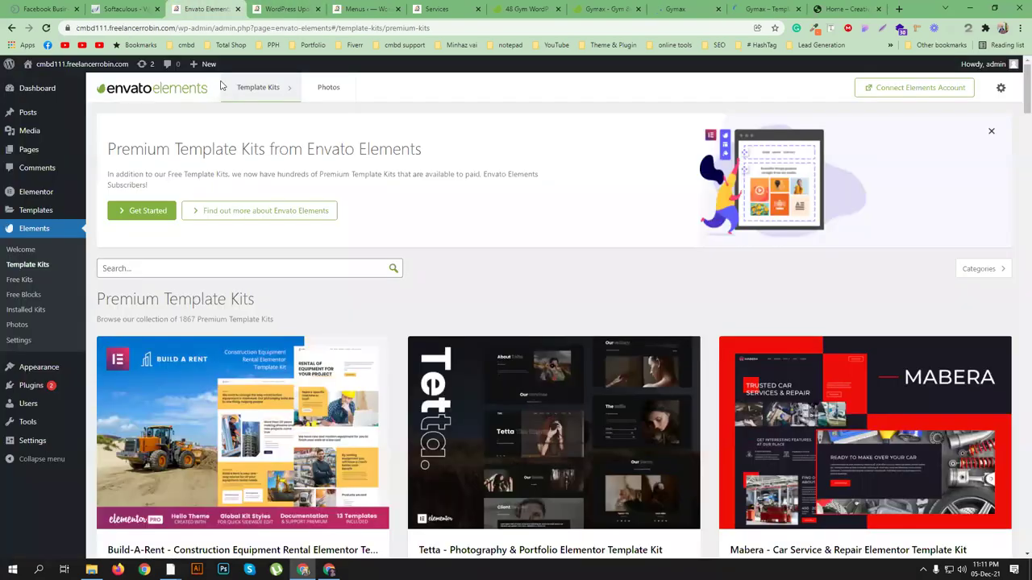
scroll(532, 233, down, 2)
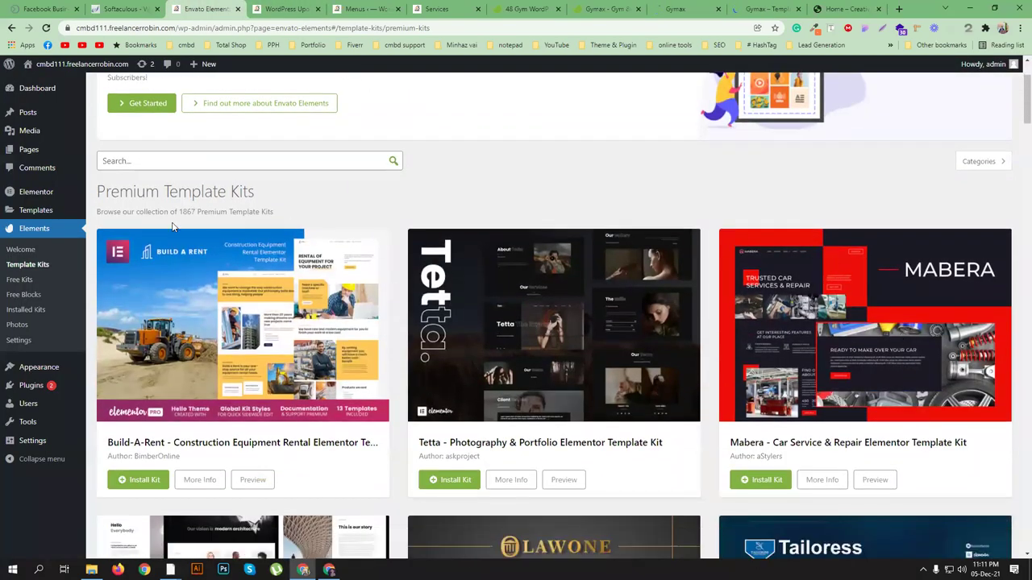
drag(180, 211, 194, 211)
click(231, 211)
scroll(350, 212, down, 5)
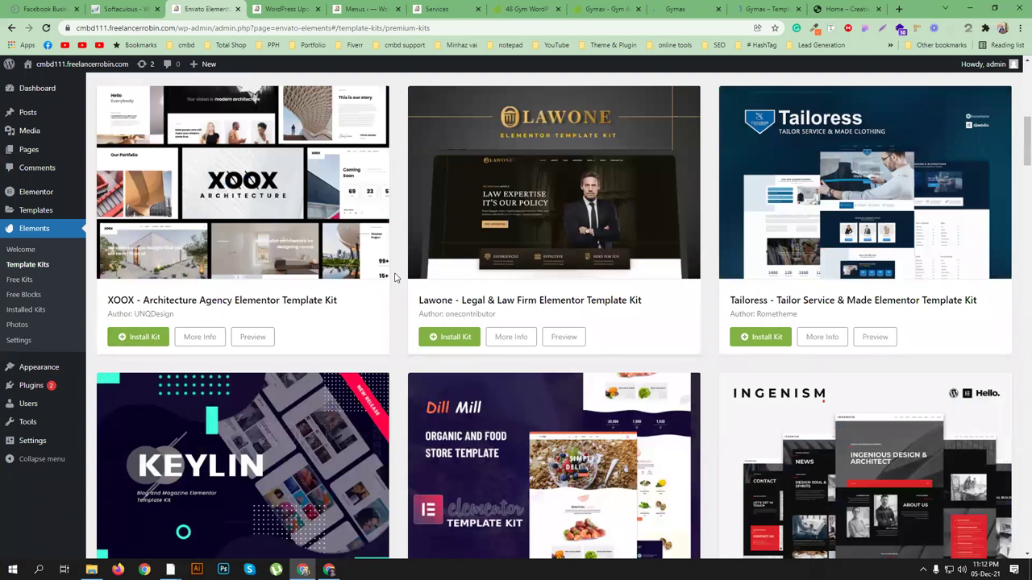
scroll(395, 276, up, 5)
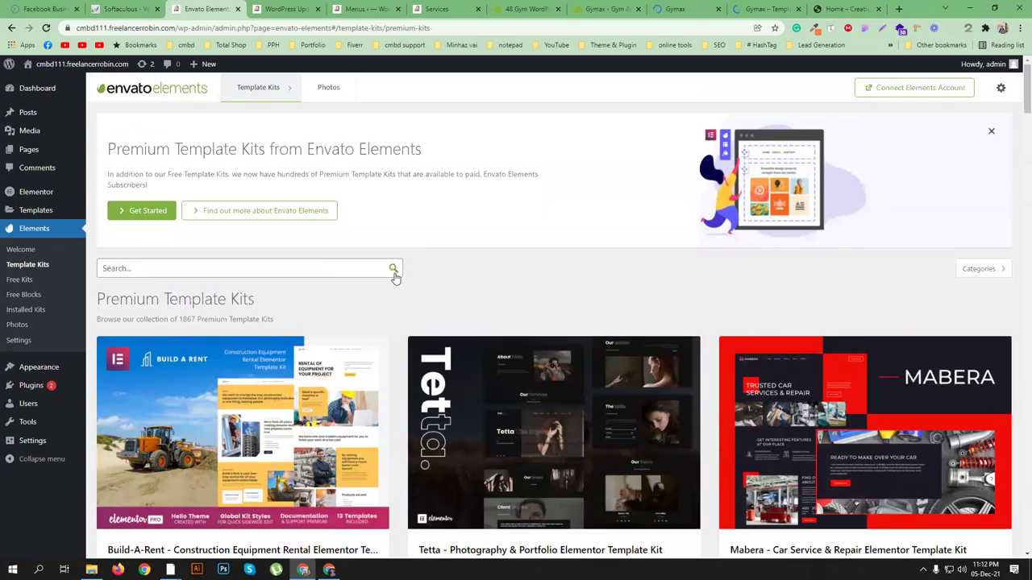
Step: Open the Free Template Kits collection and install the Music Lessons Teacher kit
click(23, 280)
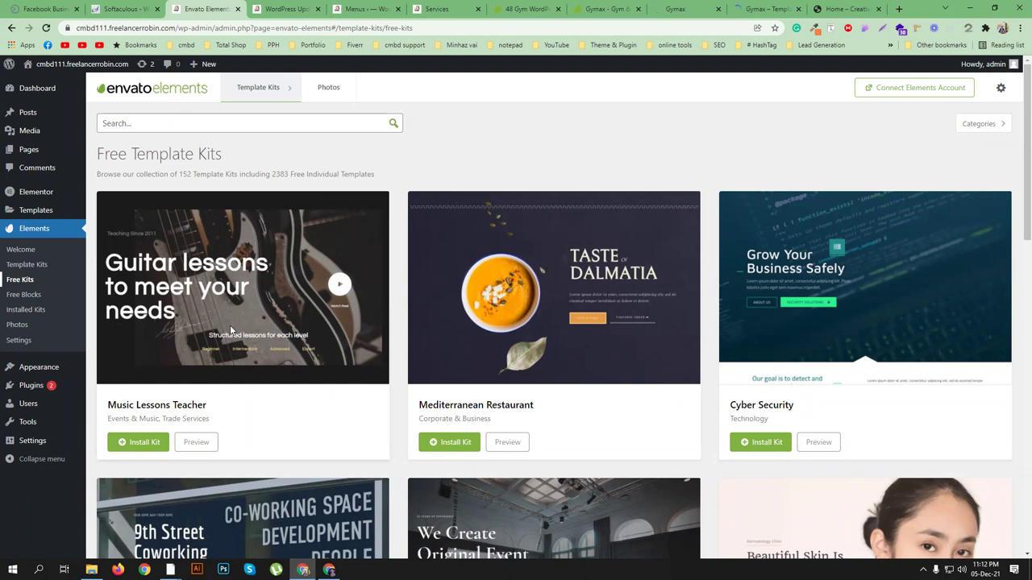
scroll(302, 312, down, 1)
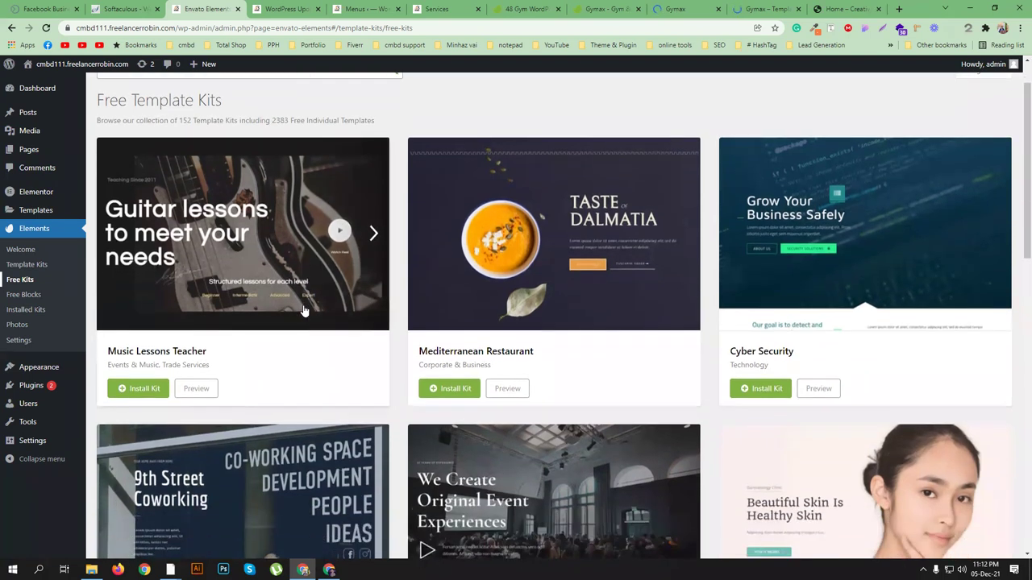
click(138, 390)
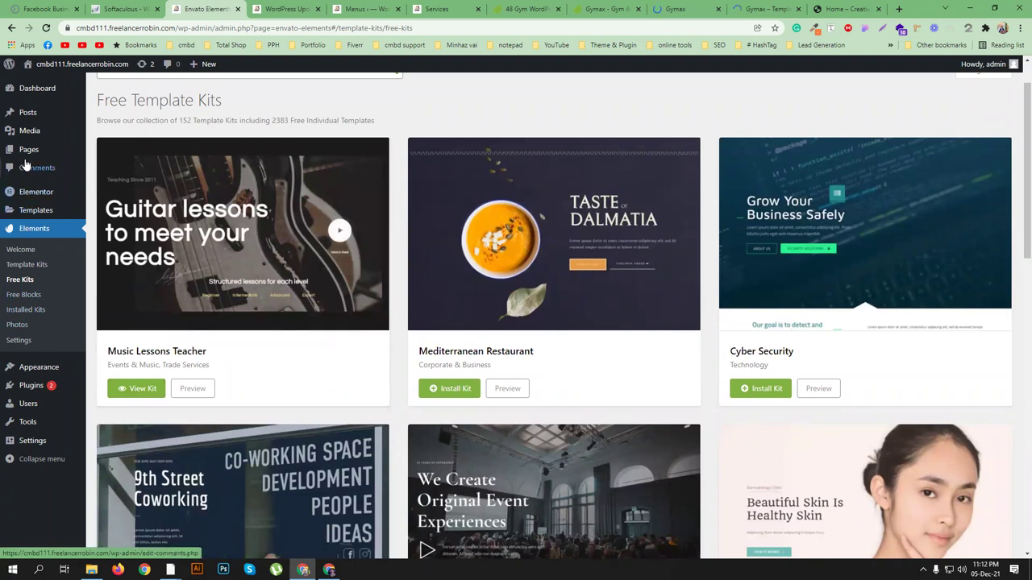
Step: Open the editor for a new page in a separate browser tab and close the unneeded tabs beyond it
mouse_move(43, 152)
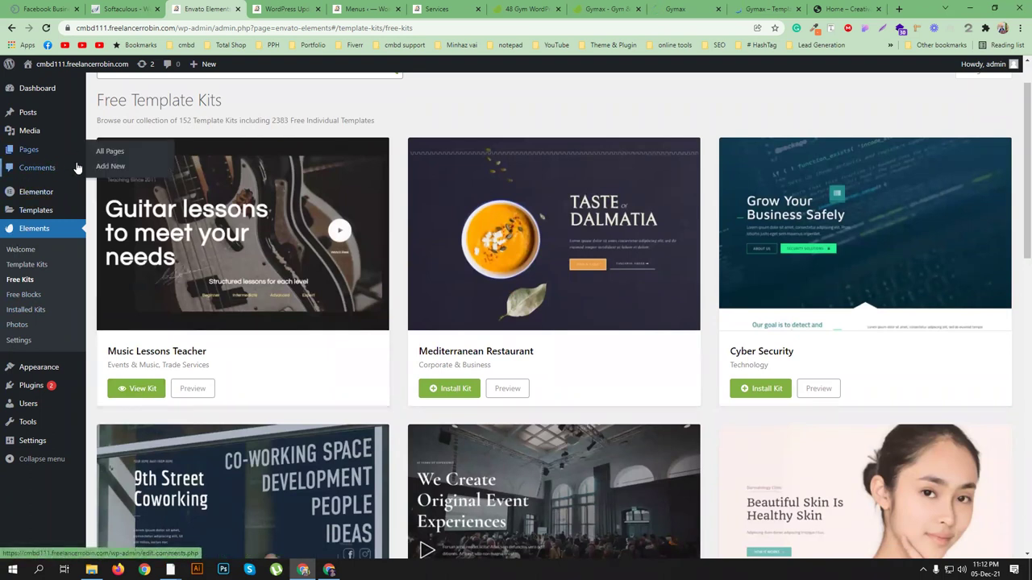
middle_click(107, 166)
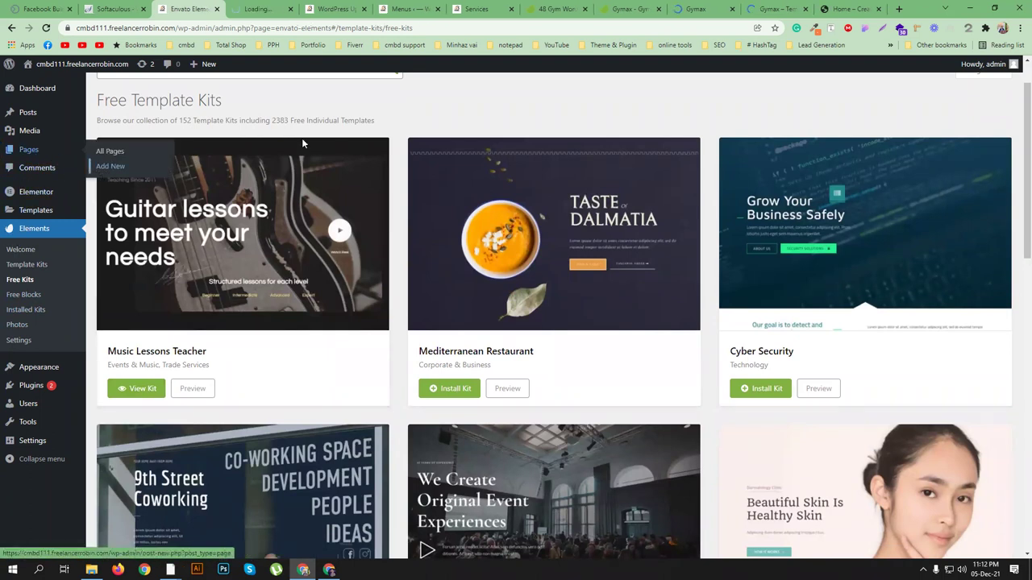
click(365, 9)
click(365, 9)
click(365, 8)
click(365, 9)
click(365, 9)
click(365, 8)
click(366, 9)
click(366, 9)
click(339, 6)
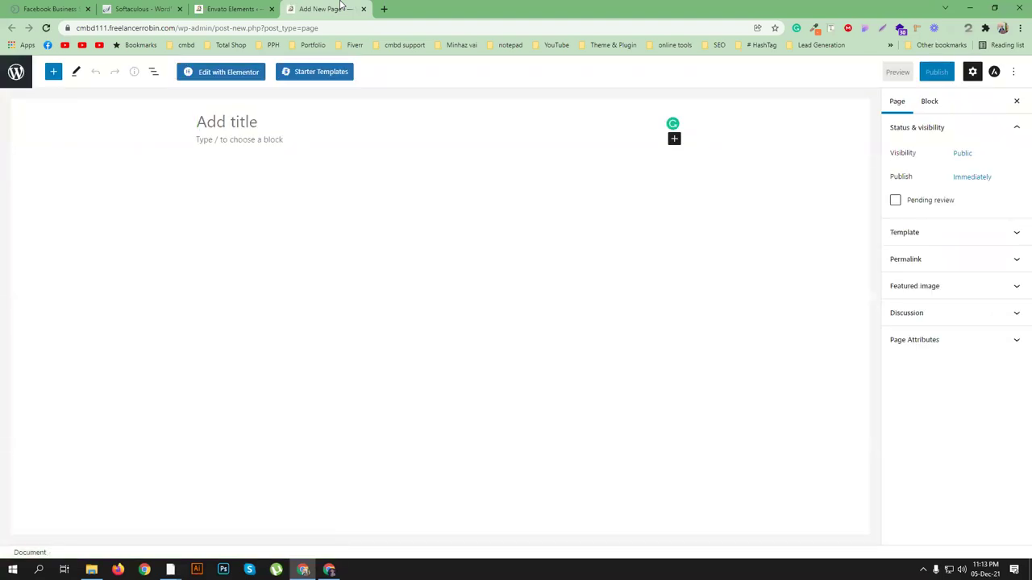
Step: Title the new page Music, publish it and open it for editing with Elementor
text(Music)
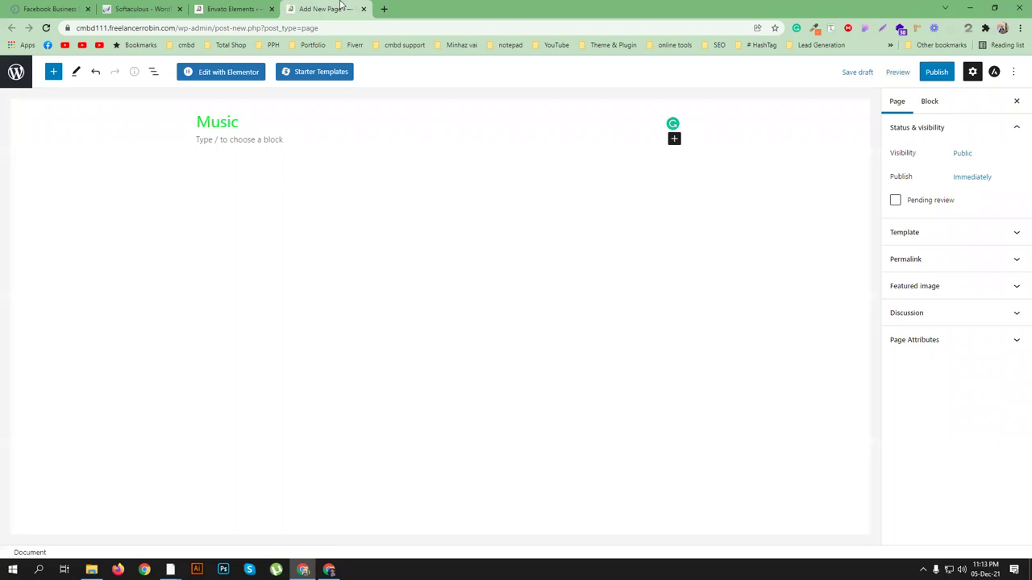
click(932, 75)
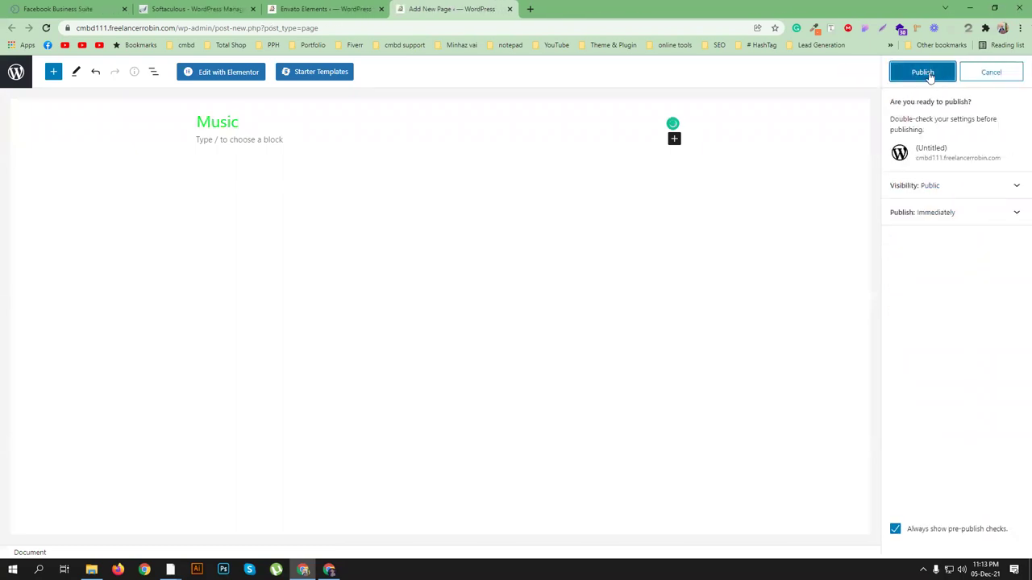
click(929, 75)
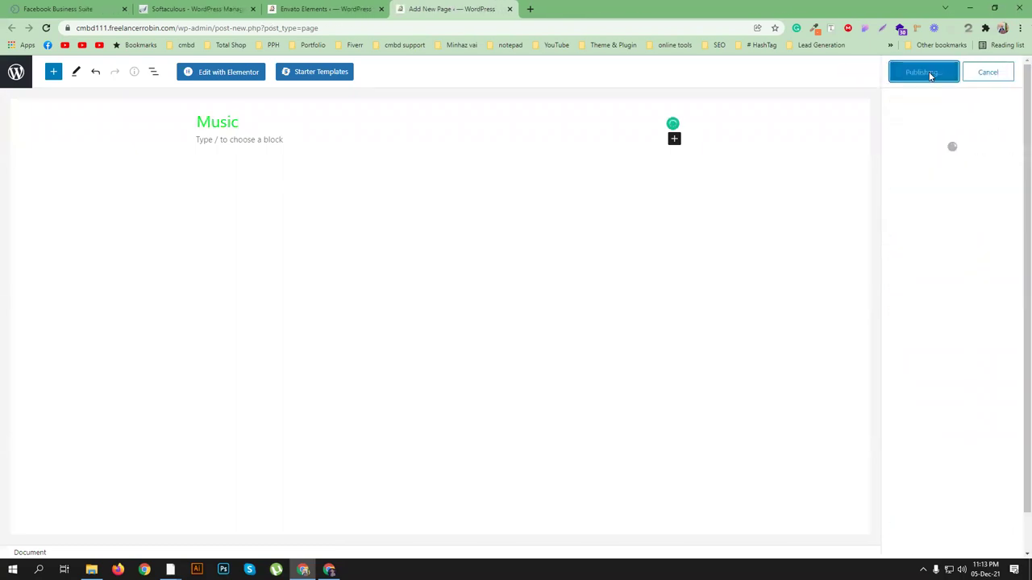
click(228, 72)
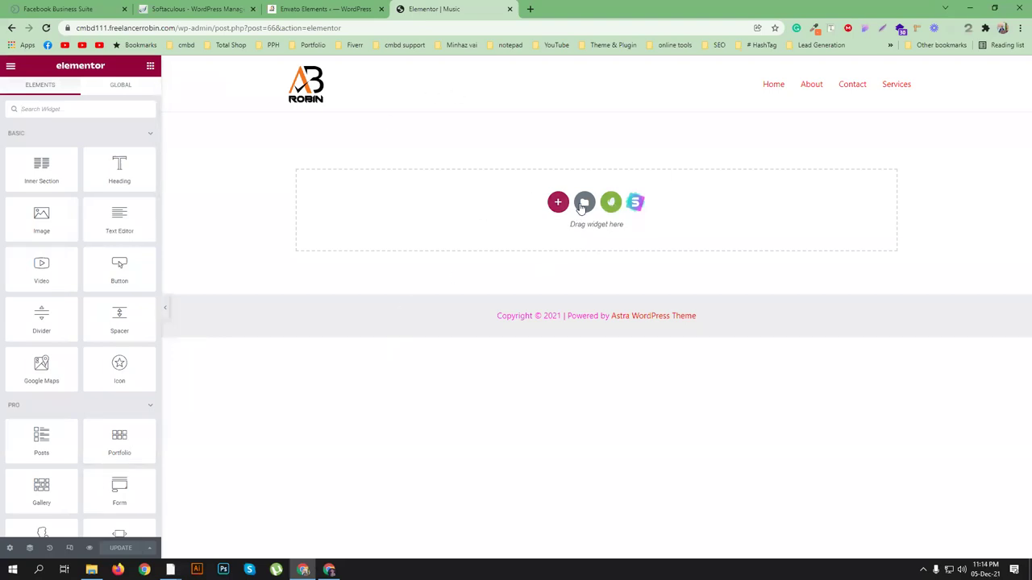
Step: Open the Envato Elements library on the Music page and view the installed Music Lessons Teacher kit
click(613, 207)
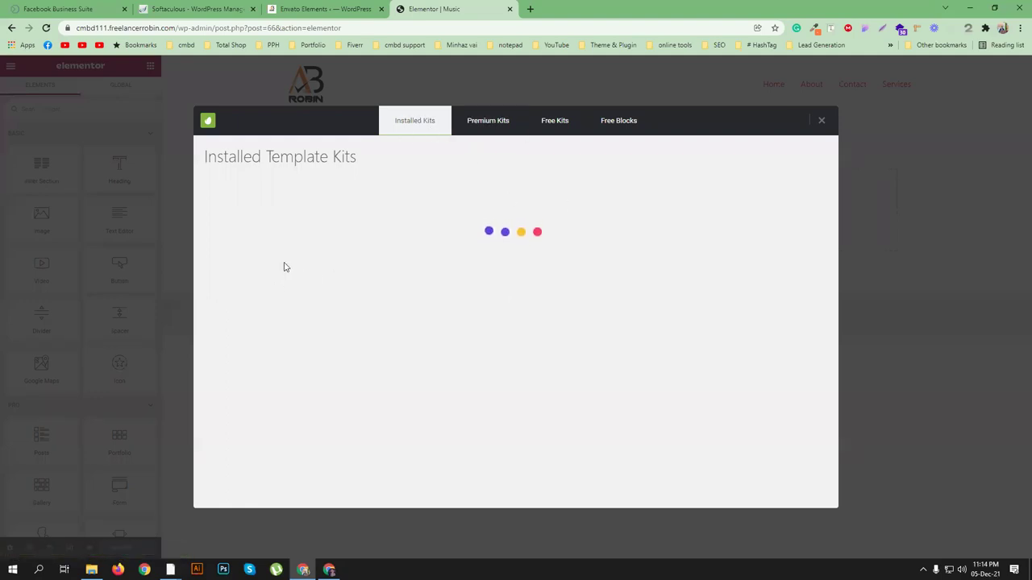
click(307, 9)
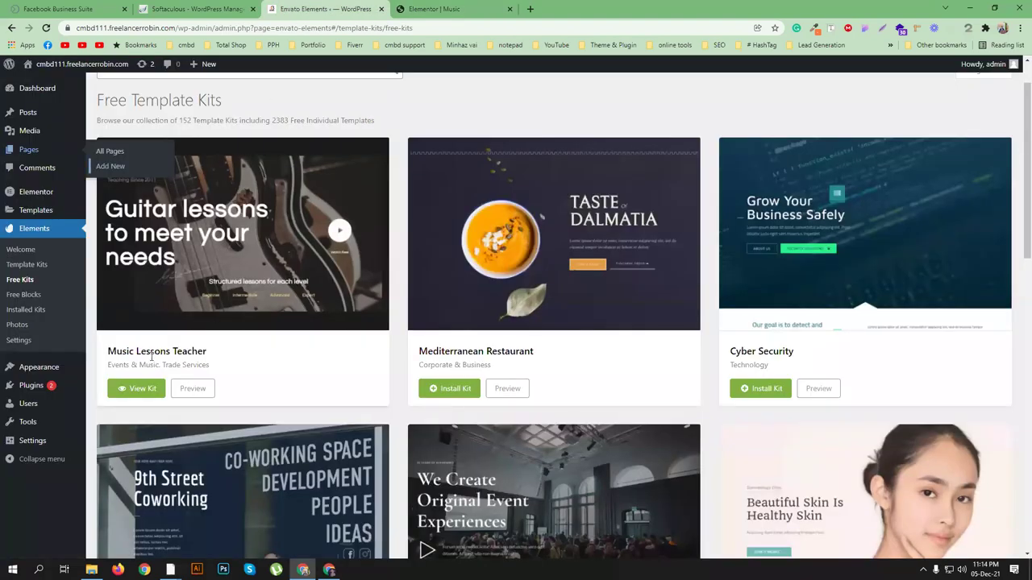
click(442, 9)
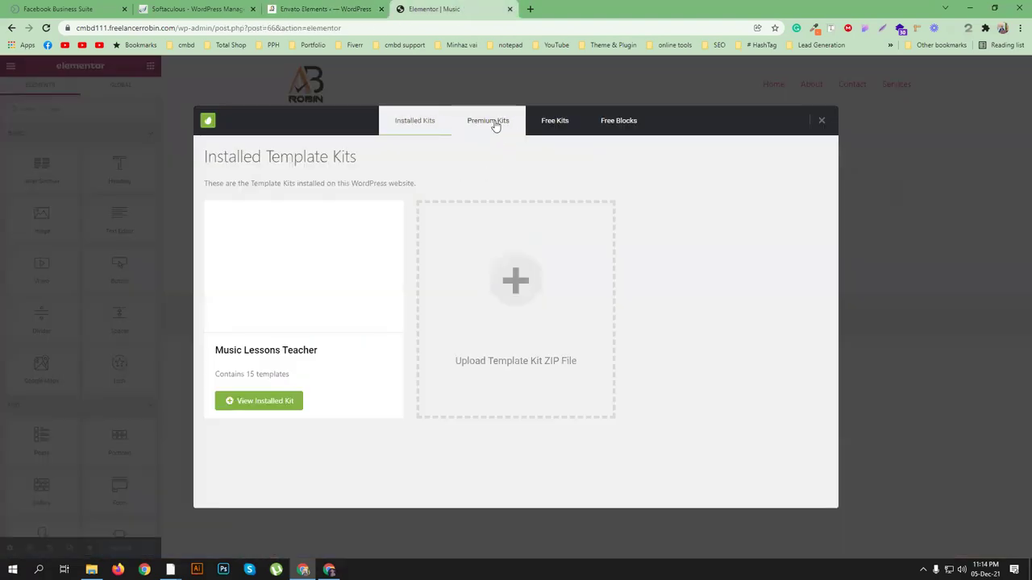
click(548, 123)
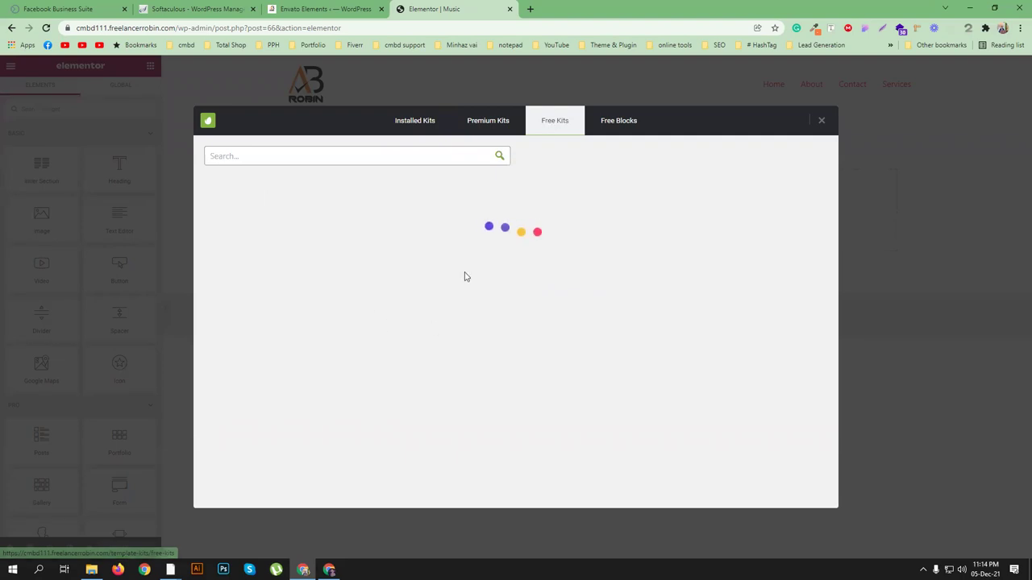
click(415, 121)
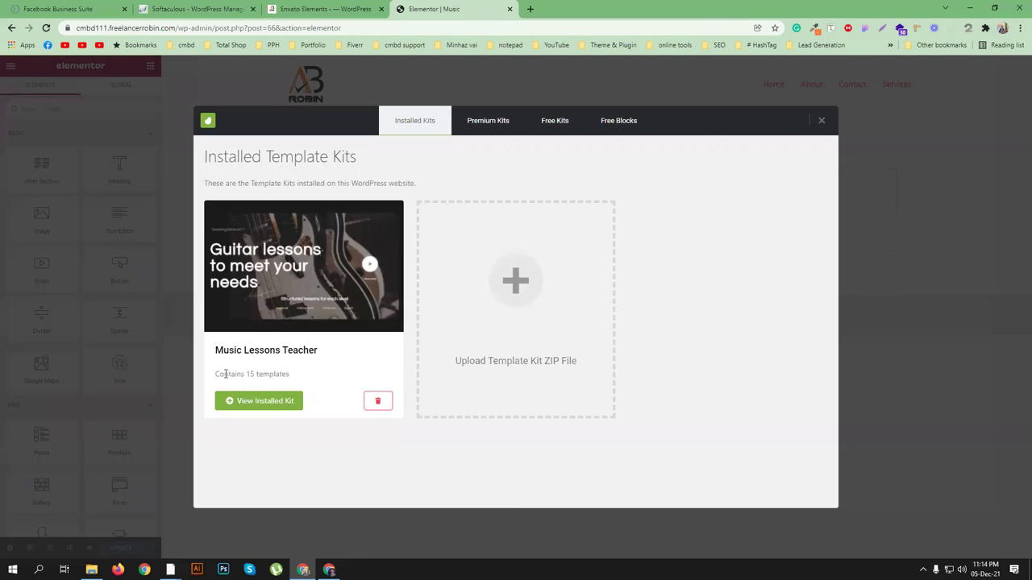
click(260, 400)
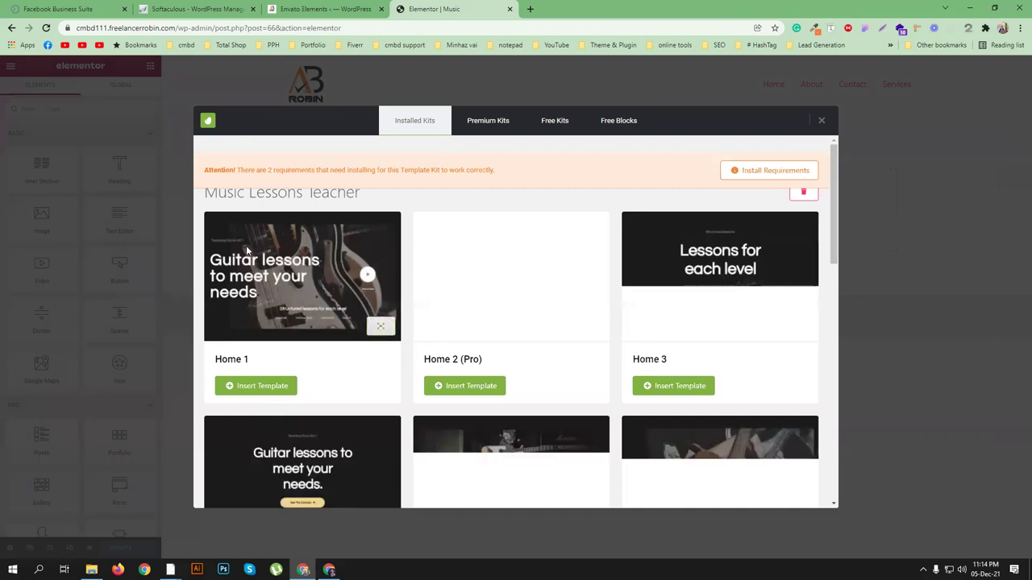
Step: Install the kit's missing requirements, the Elementor default color schemes and default typography schemes settings
click(756, 167)
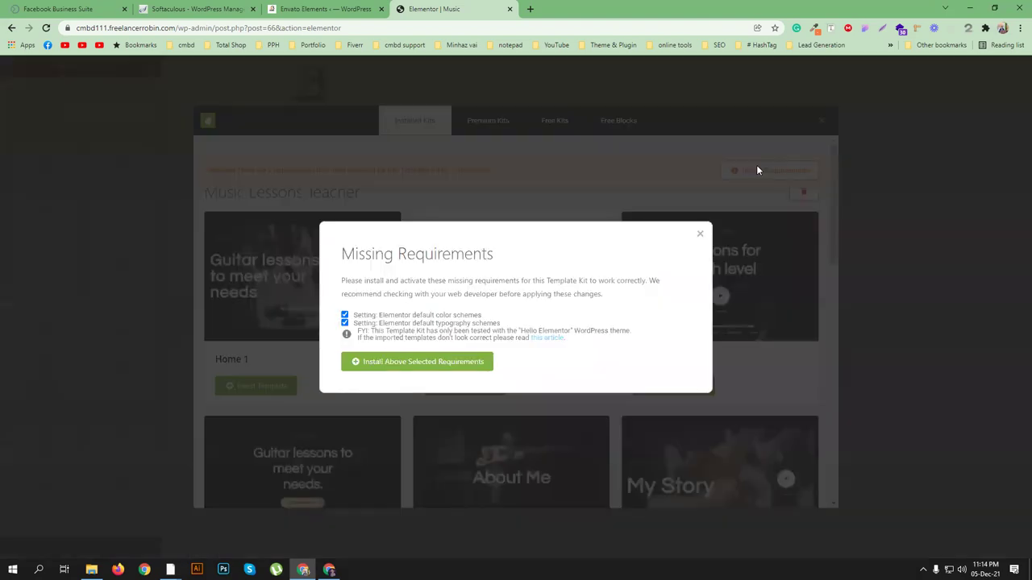
click(393, 360)
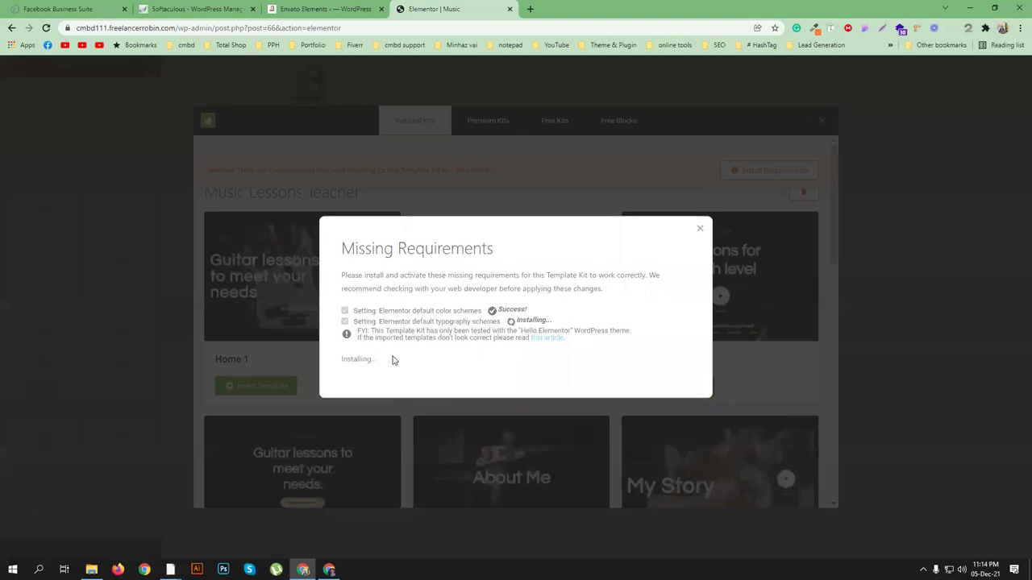
click(369, 376)
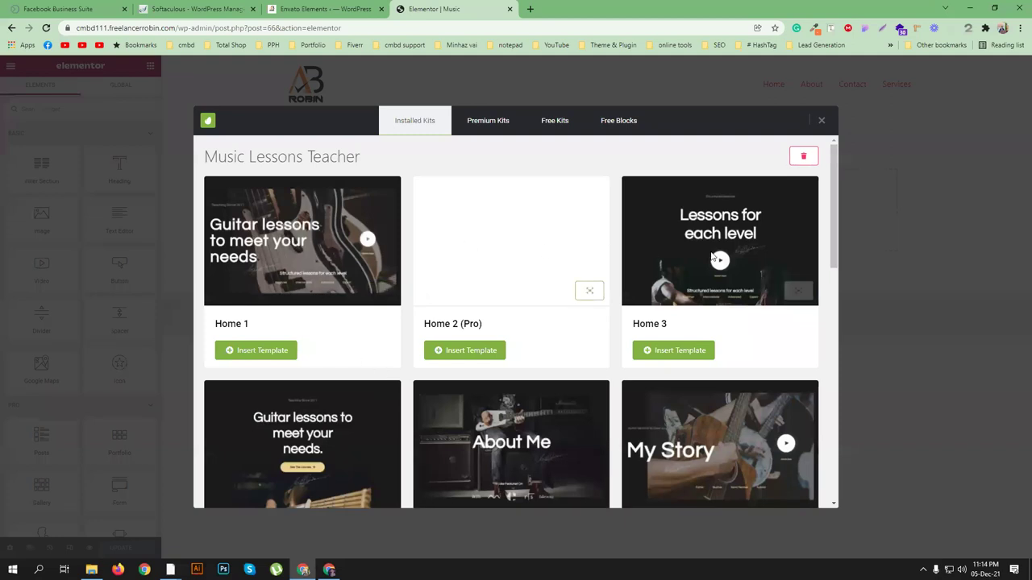
Step: Look through the page templates in the Music Lessons Teacher kit, from the home layouts to Contact and Coming Soon
scroll(645, 264, down, 1)
scroll(645, 264, down, 1)
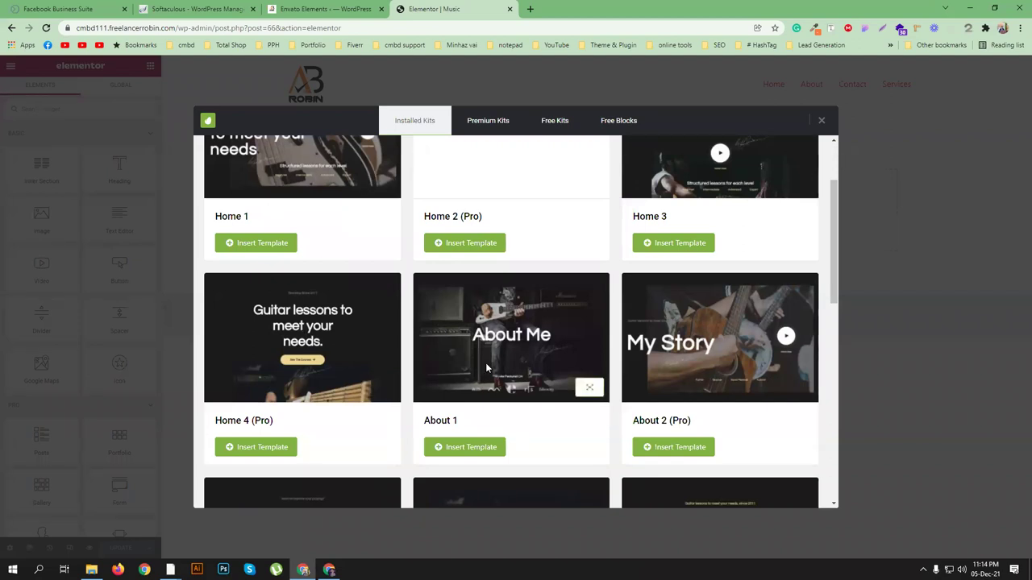
scroll(485, 362, down, 3)
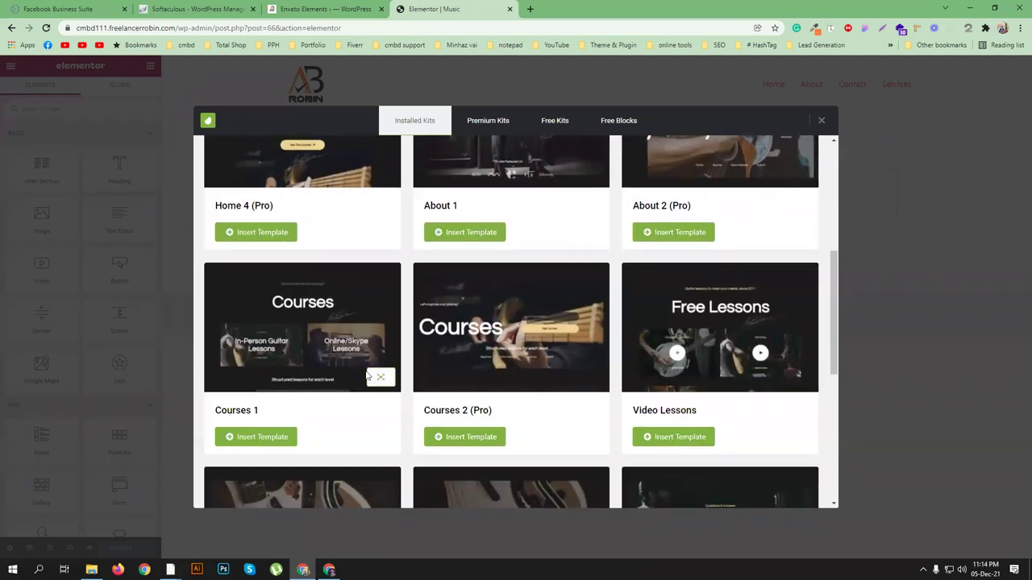
scroll(700, 341, down, 2)
scroll(768, 279, down, 1)
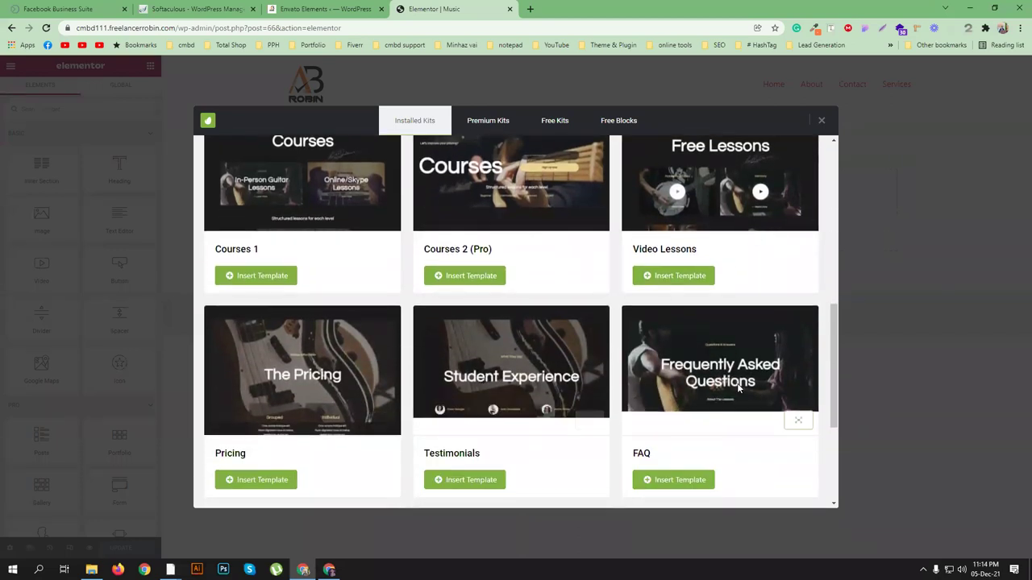
scroll(487, 381, down, 3)
scroll(402, 408, down, 1)
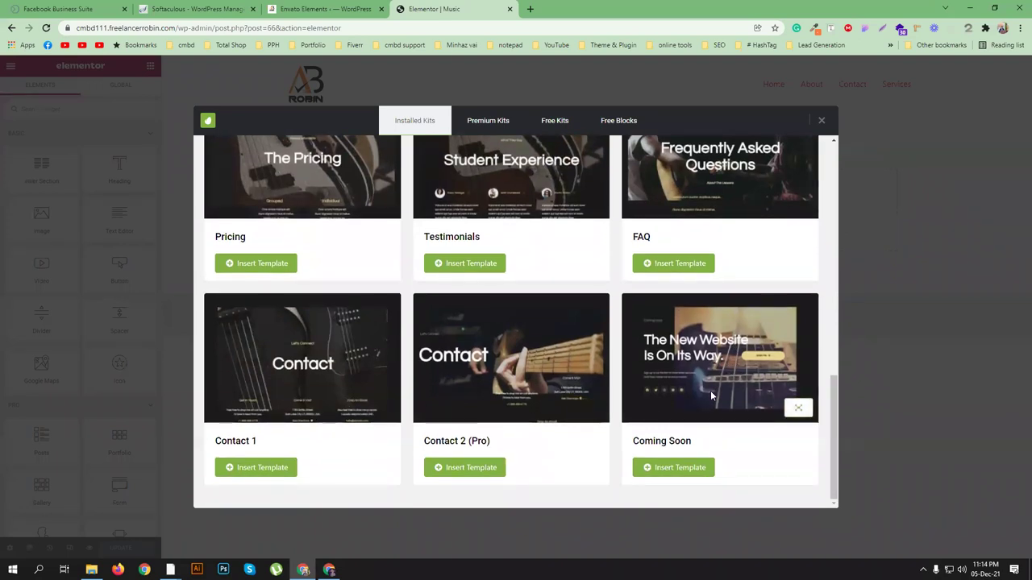
scroll(500, 339, up, 10)
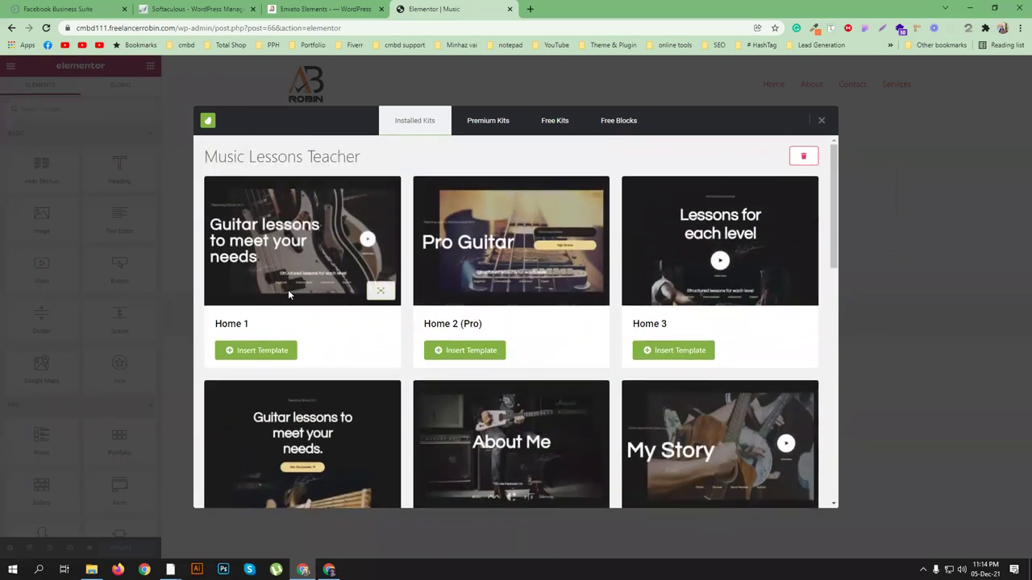
scroll(304, 262, down, 3)
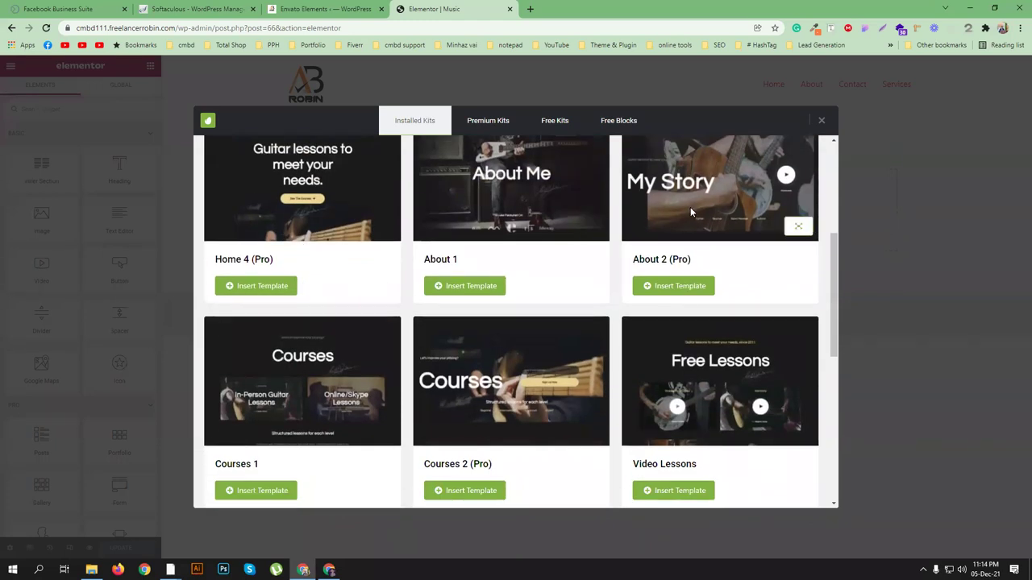
scroll(690, 208, down, 2)
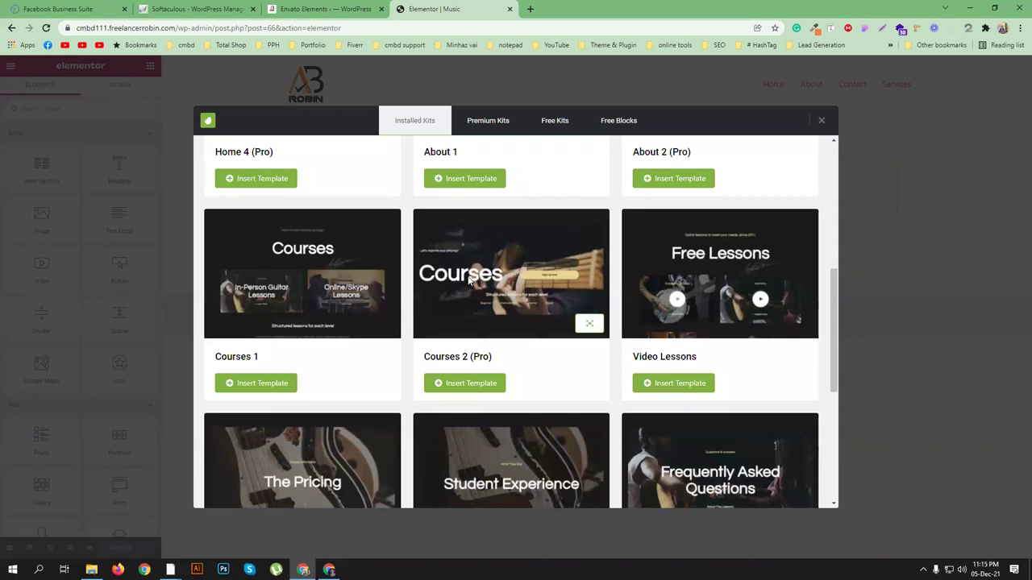
scroll(467, 276, down, 3)
scroll(488, 277, up, 4)
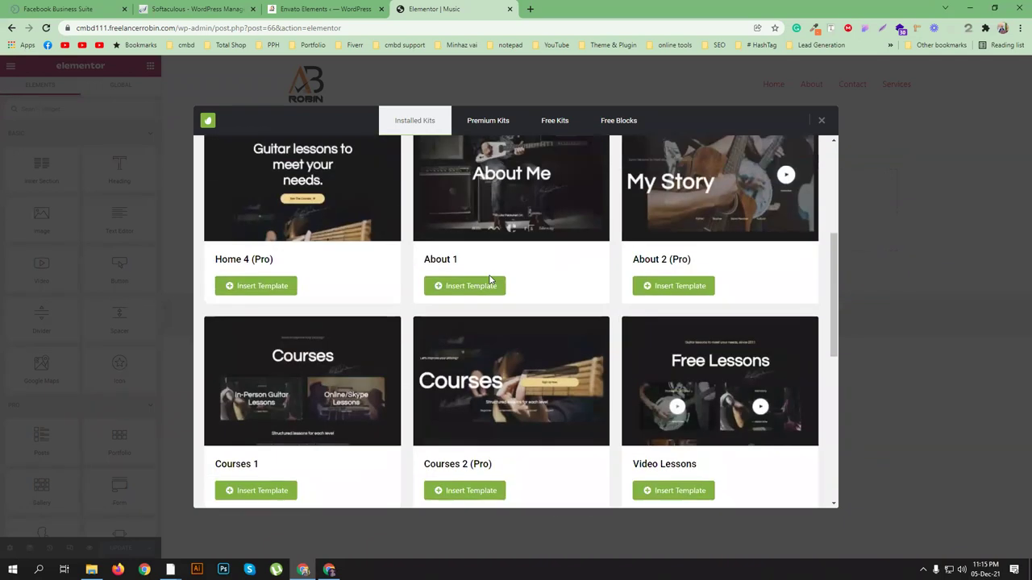
Step: Insert the Home 4 (Pro) template into the Music page
scroll(489, 279, up, 3)
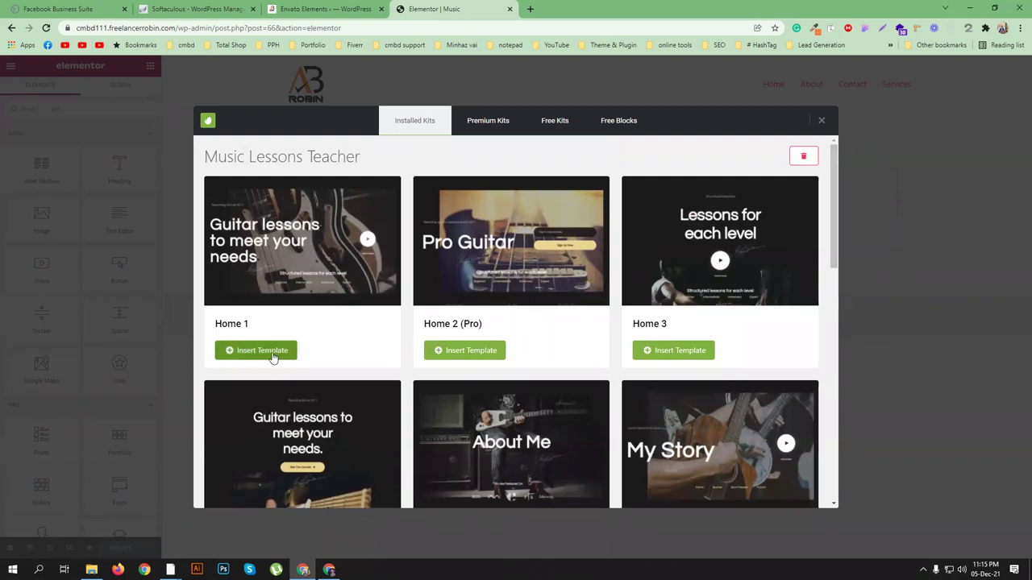
scroll(330, 317, down, 2)
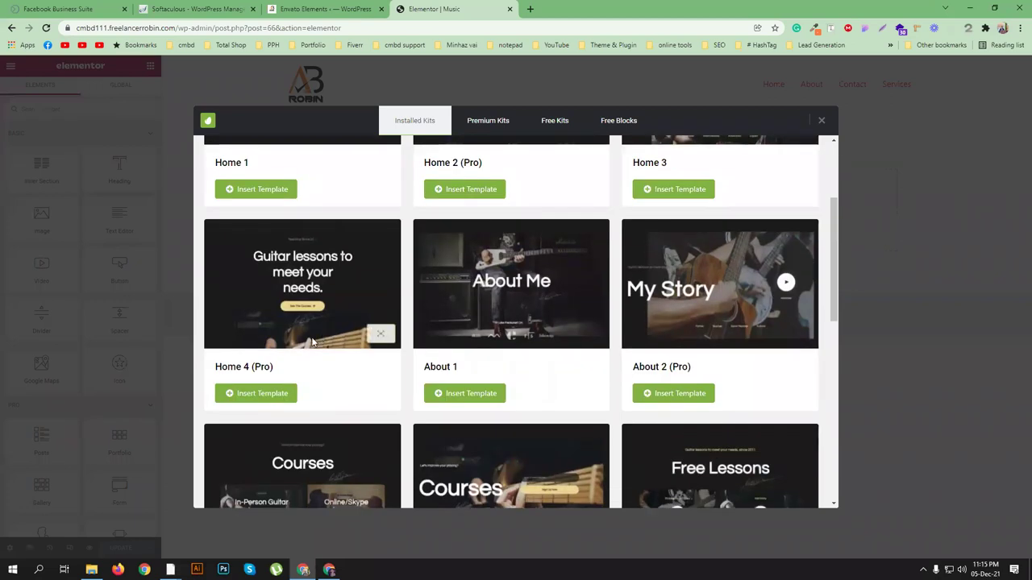
click(259, 395)
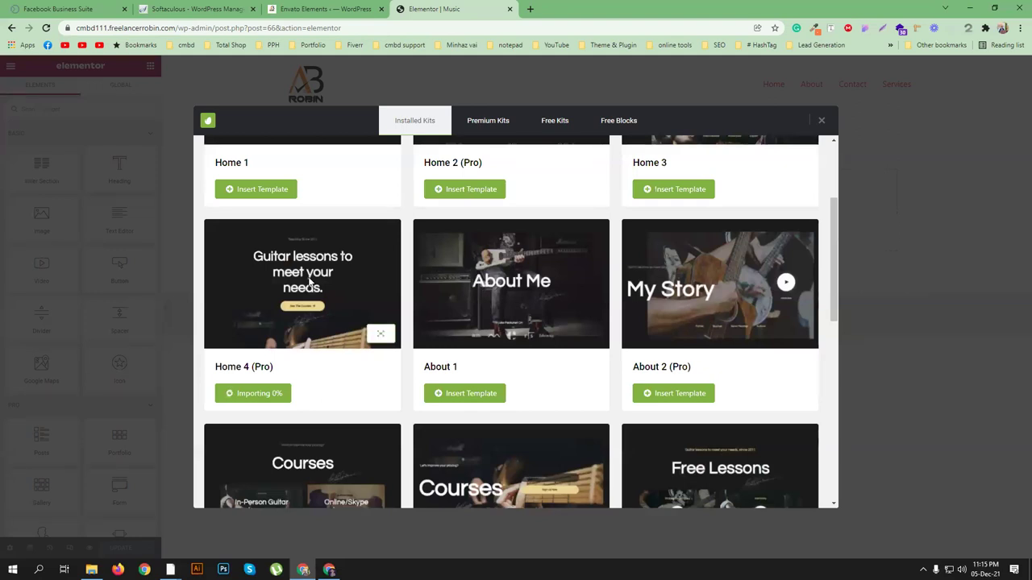
Step: Open the Music Lessons Teacher preview from the free kits page, look through its layouts and open the Home 4 (Pro) preview
click(308, 9)
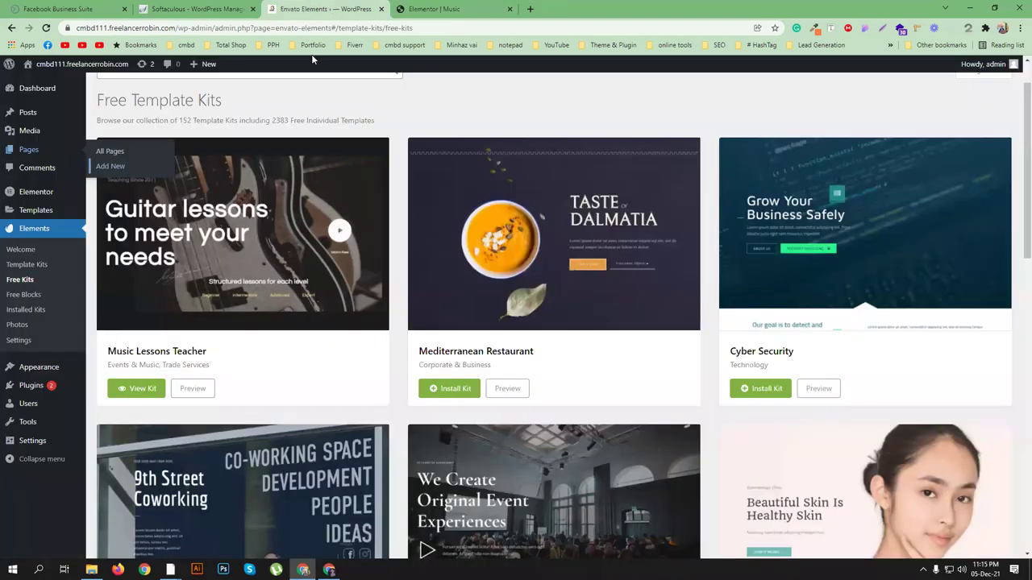
click(195, 391)
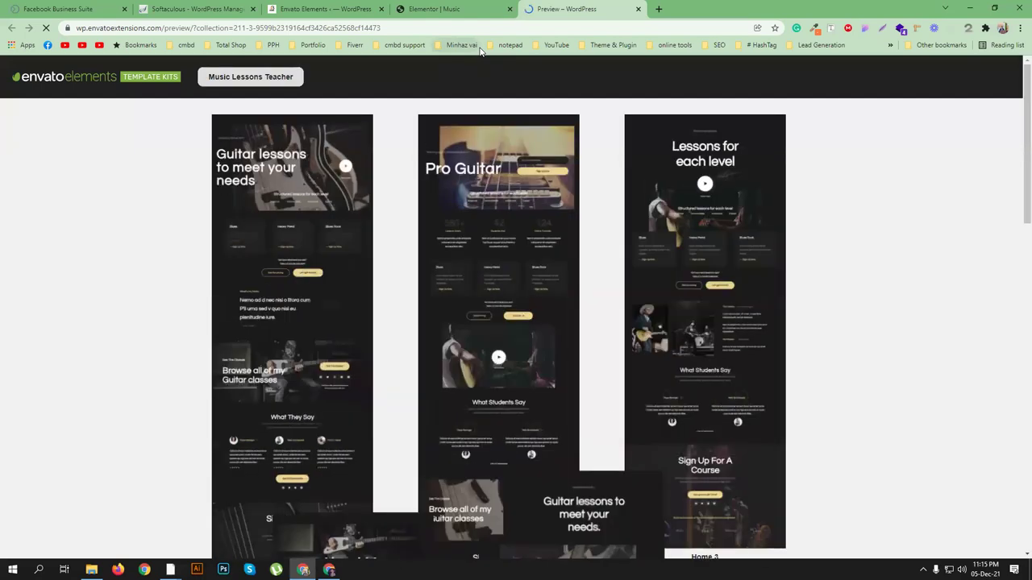
scroll(353, 336, down, 2)
scroll(354, 335, down, 4)
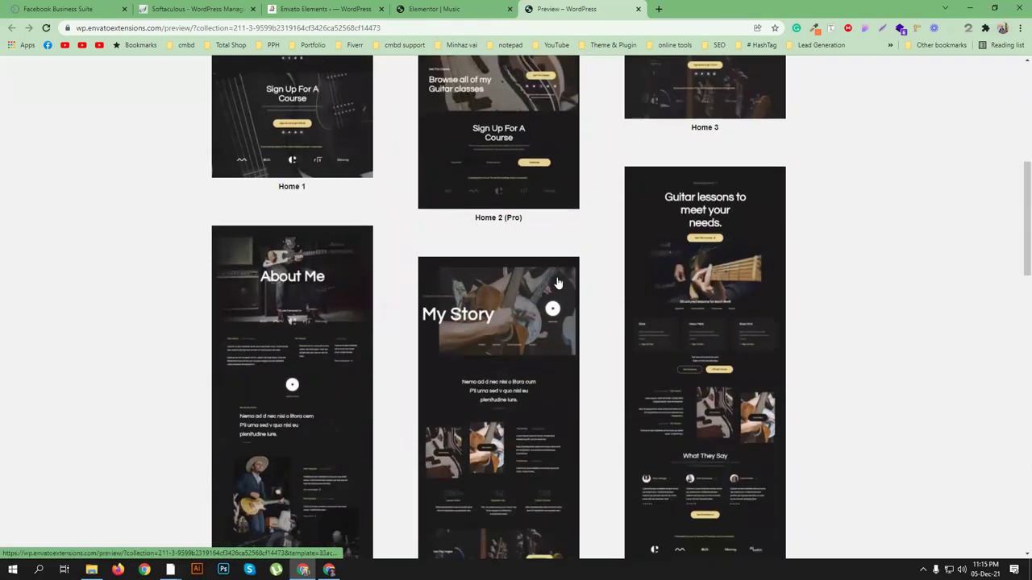
scroll(506, 316, up, 2)
scroll(555, 247, down, 5)
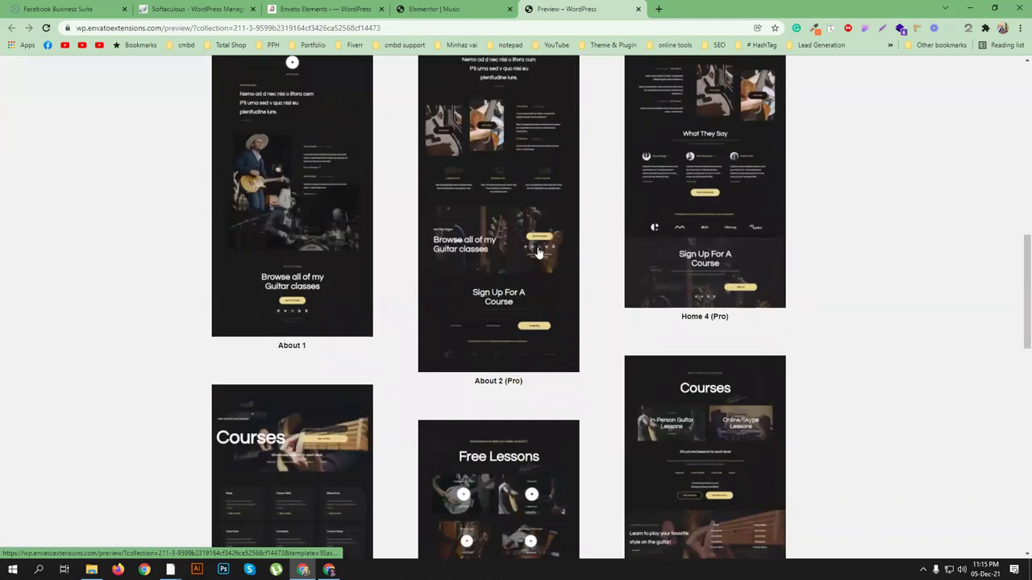
click(715, 229)
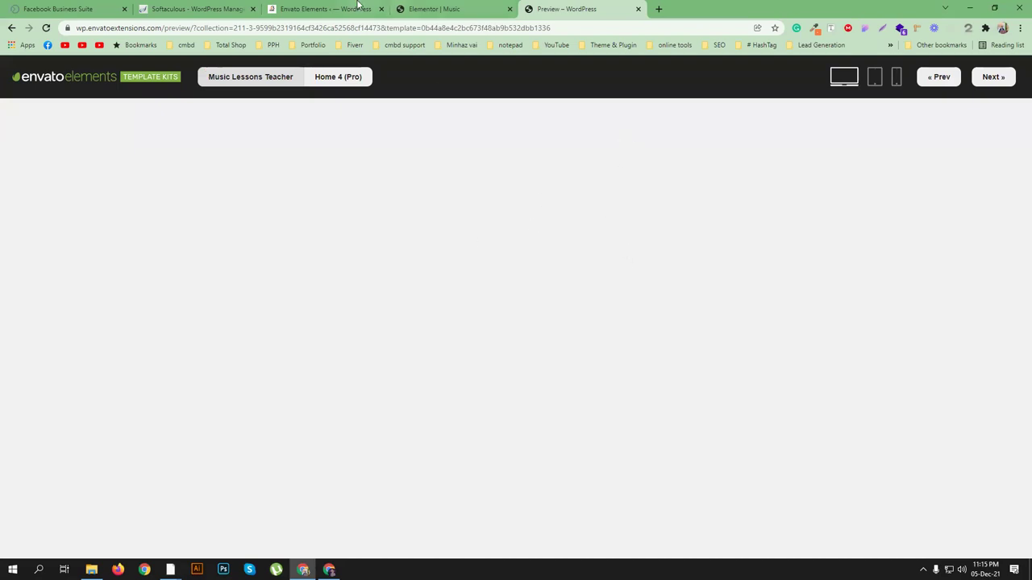
Step: Check the import progress in the Music page, and look through the Home 4 (Pro) preview down to its sign-up section
click(329, 8)
click(451, 8)
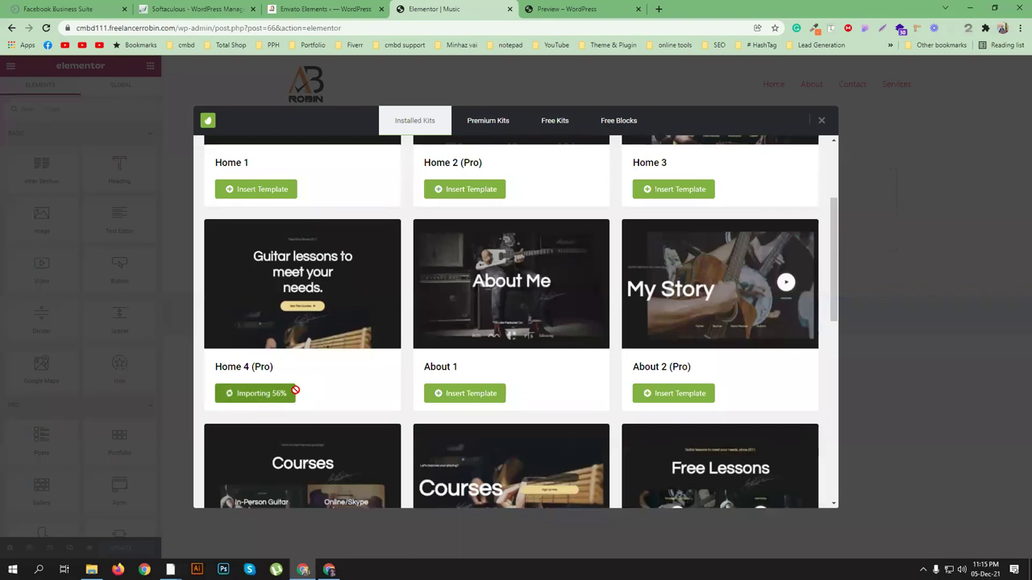
click(570, 8)
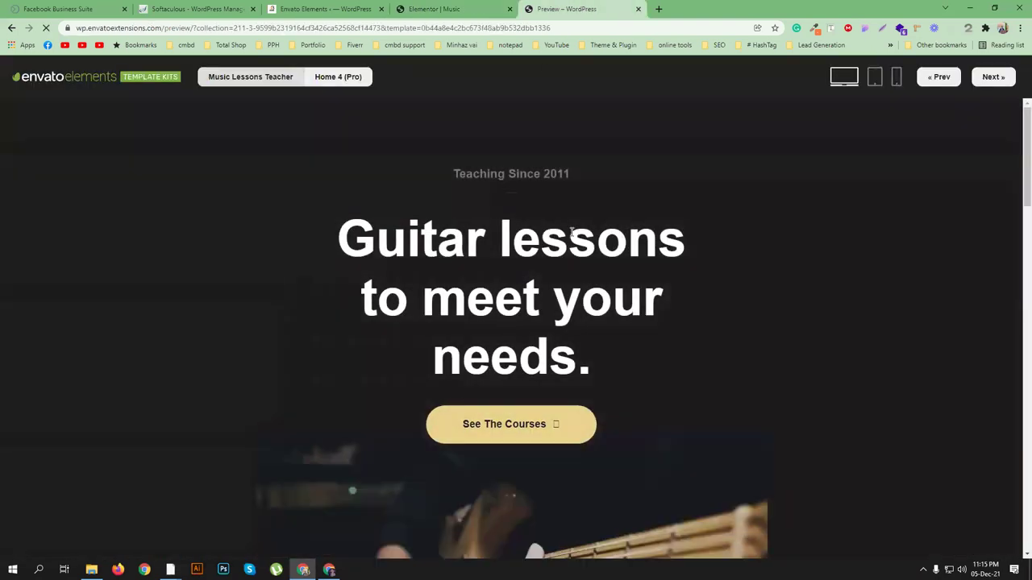
scroll(656, 276, down, 3)
scroll(824, 298, down, 12)
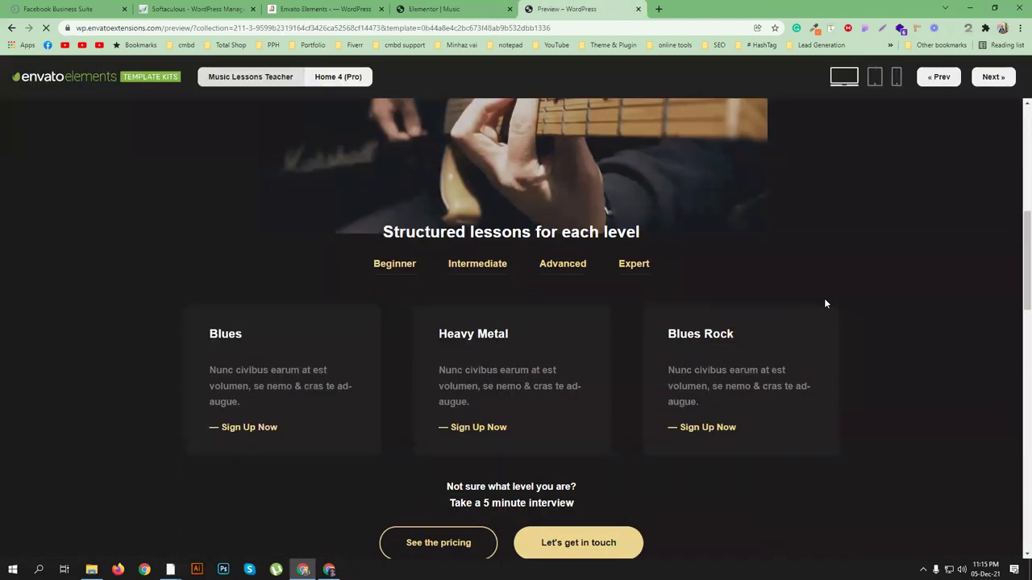
scroll(898, 321, down, 5)
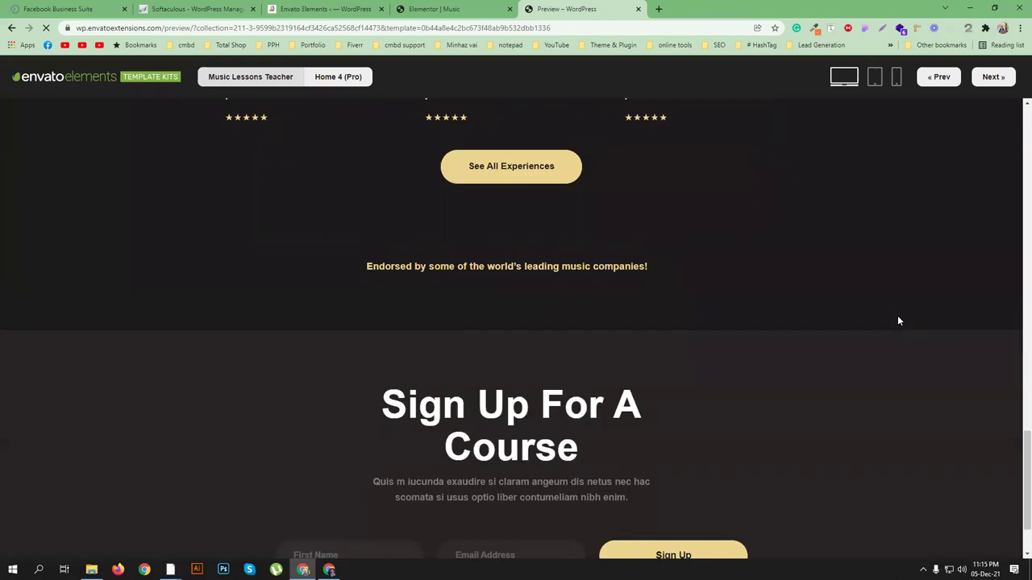
Step: Examine the Home 4 (Pro) template inserted in the Music page, from the hero heading through the lesson cards and testimonials
click(476, 12)
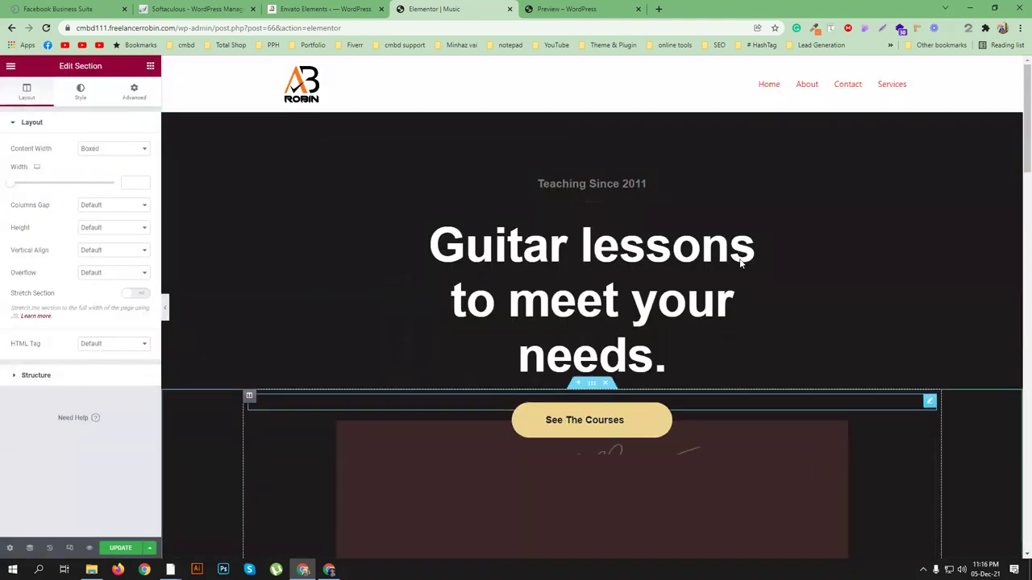
scroll(785, 288, down, 2)
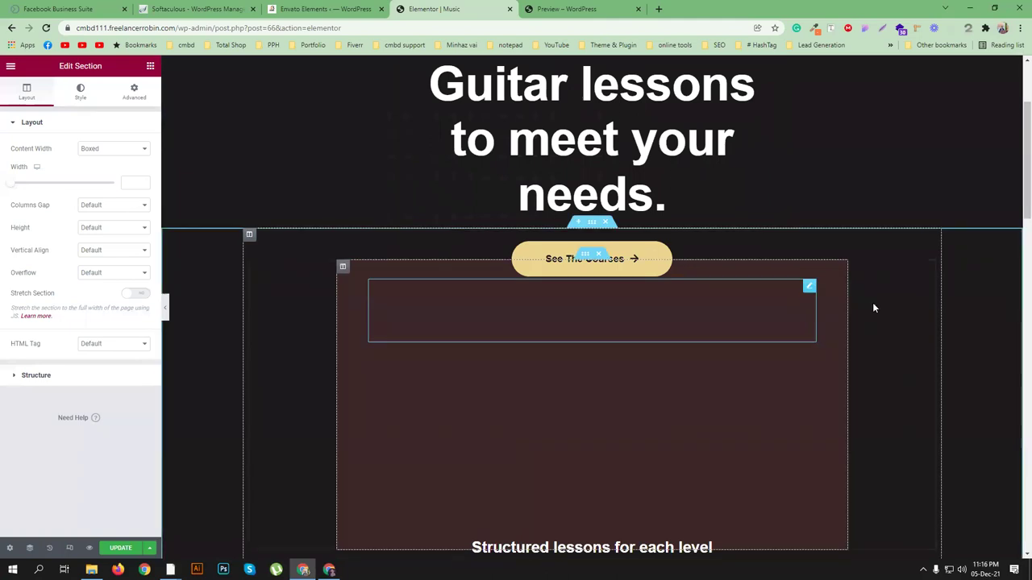
scroll(879, 304, down, 3)
scroll(895, 321, down, 1)
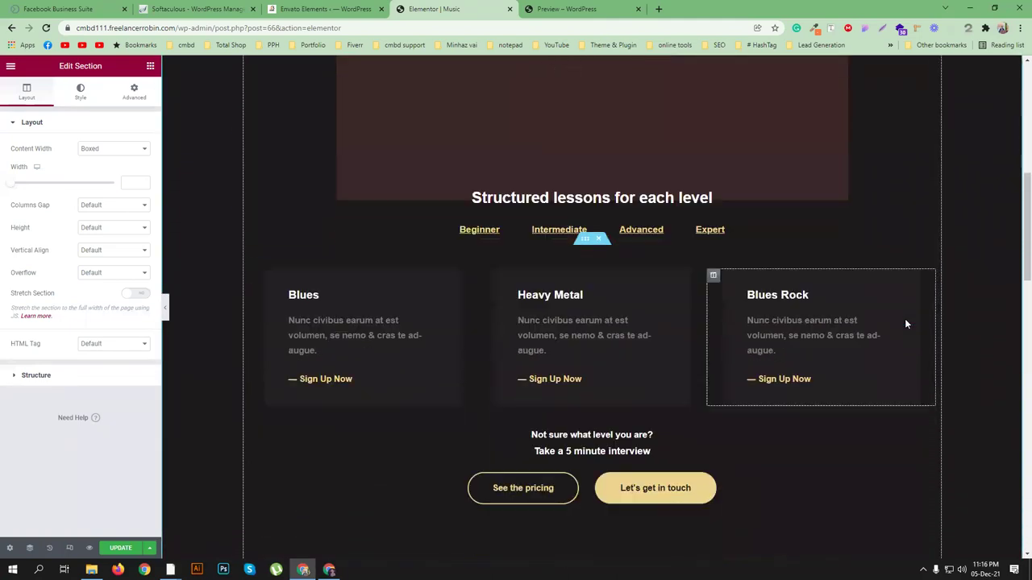
scroll(905, 318, up, 2)
scroll(836, 267, up, 1)
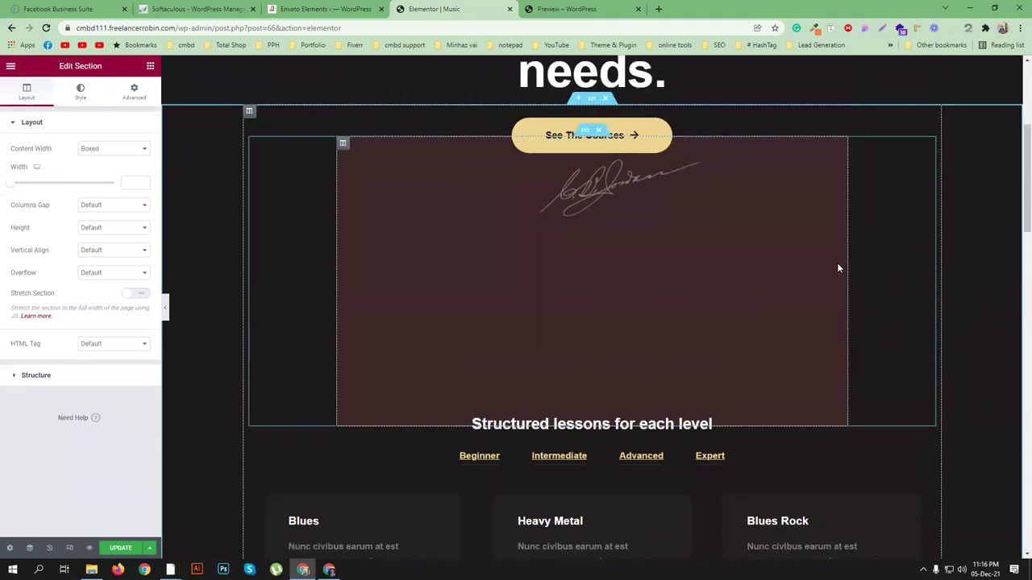
scroll(947, 320, down, 8)
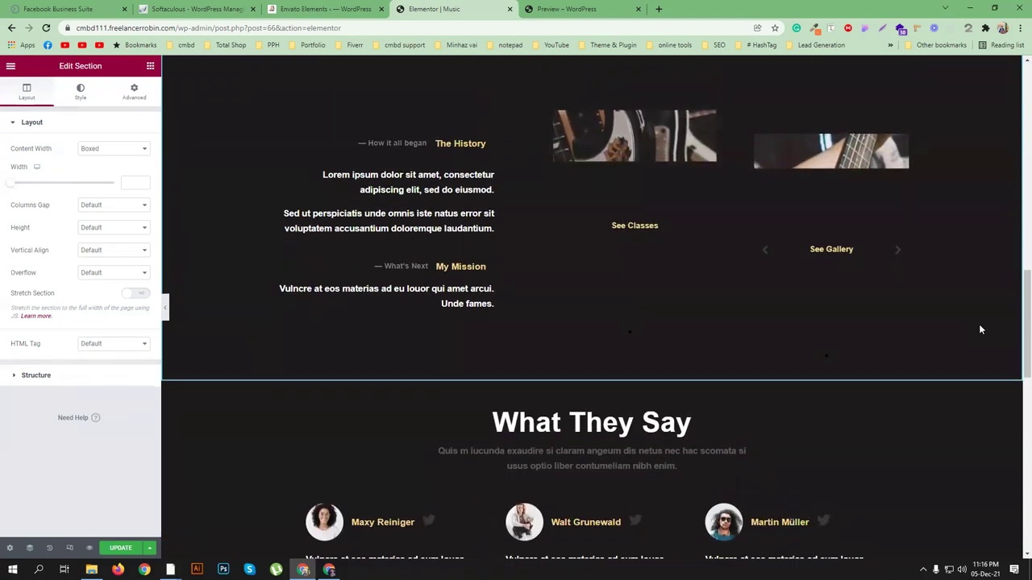
scroll(981, 327, up, 3)
scroll(657, 407, up, 3)
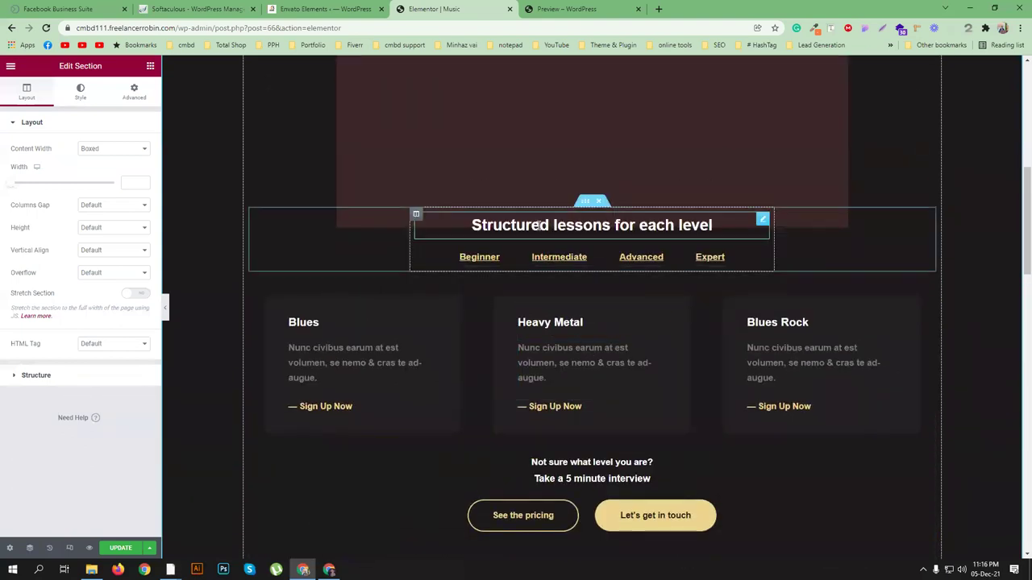
scroll(891, 306, up, 5)
scroll(891, 309, up, 1)
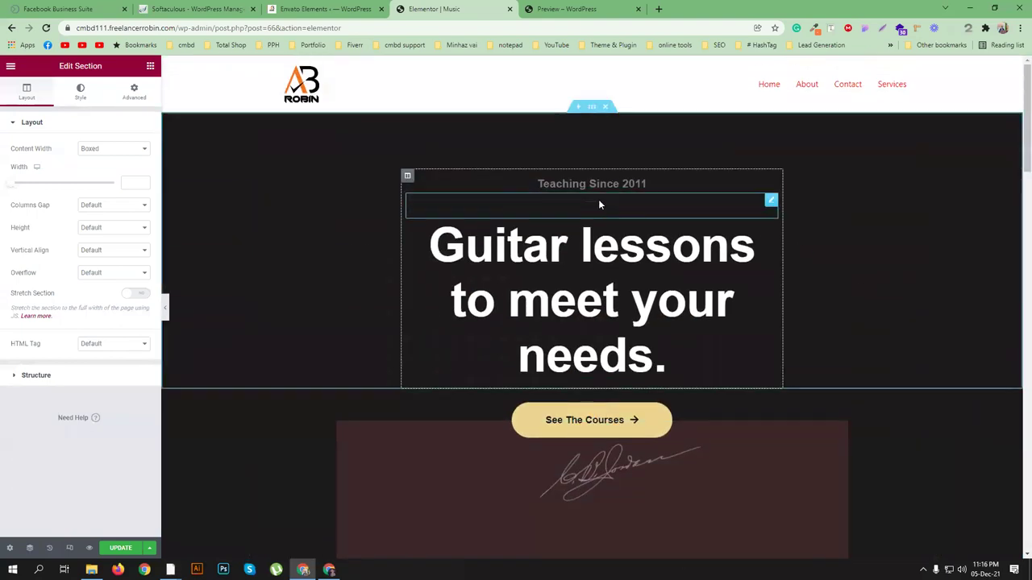
Step: Check the rest of the Music page down to its footer and save it with the inserted template
scroll(948, 292, down, 14)
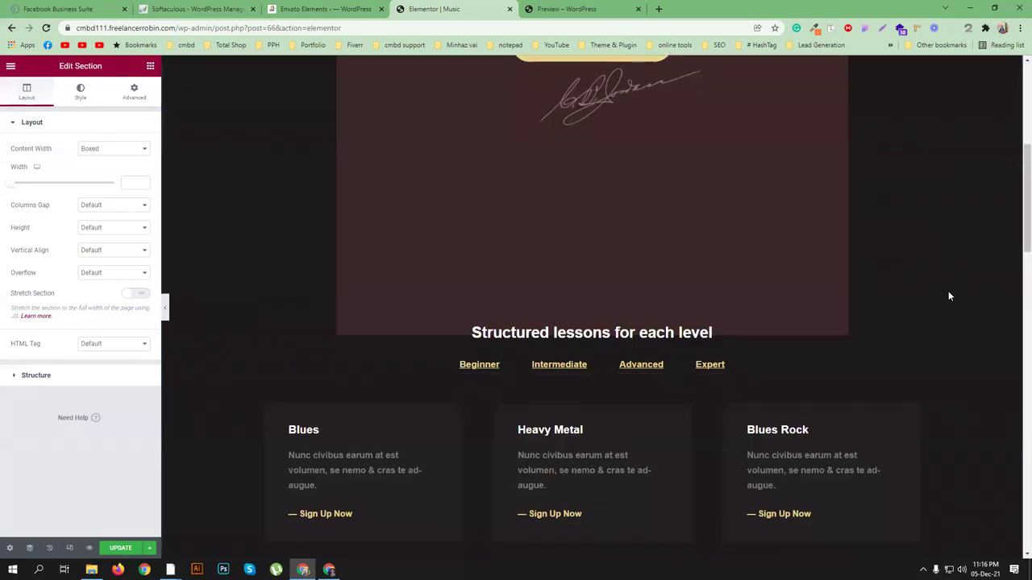
scroll(948, 294, down, 10)
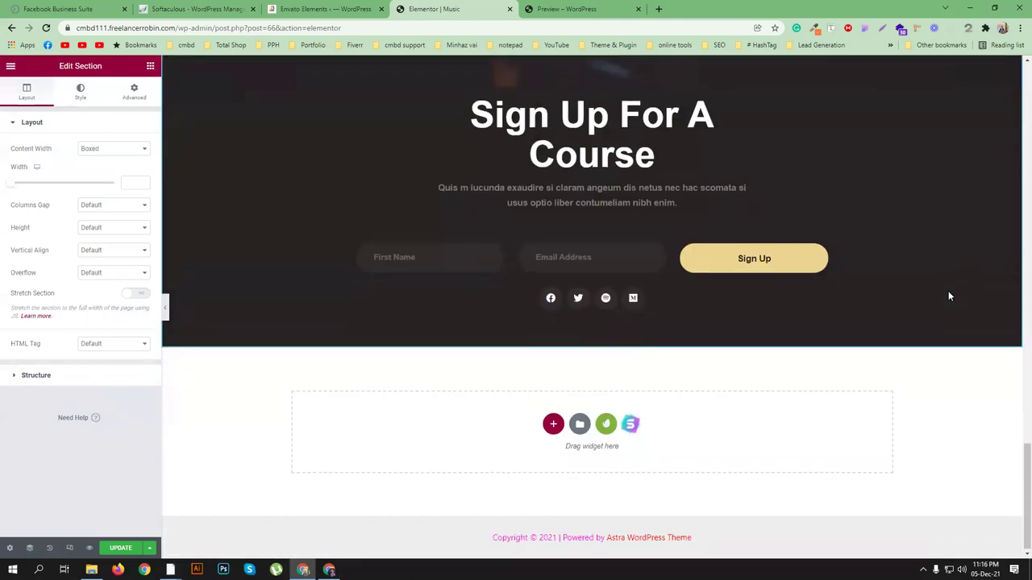
click(120, 549)
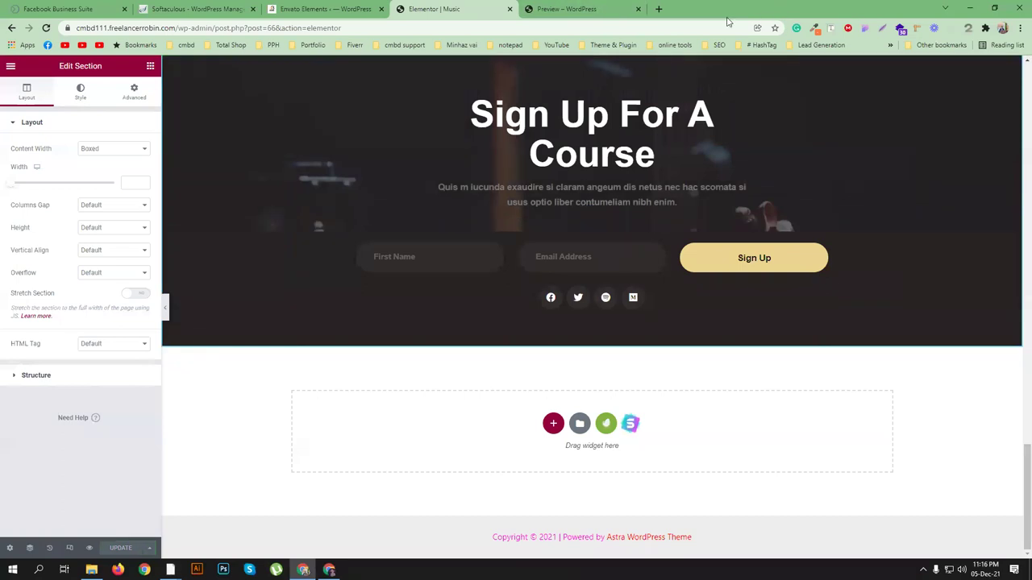
Step: Create a new WordPress page titled "Premium Envato" in a new tab and publish it
click(318, 9)
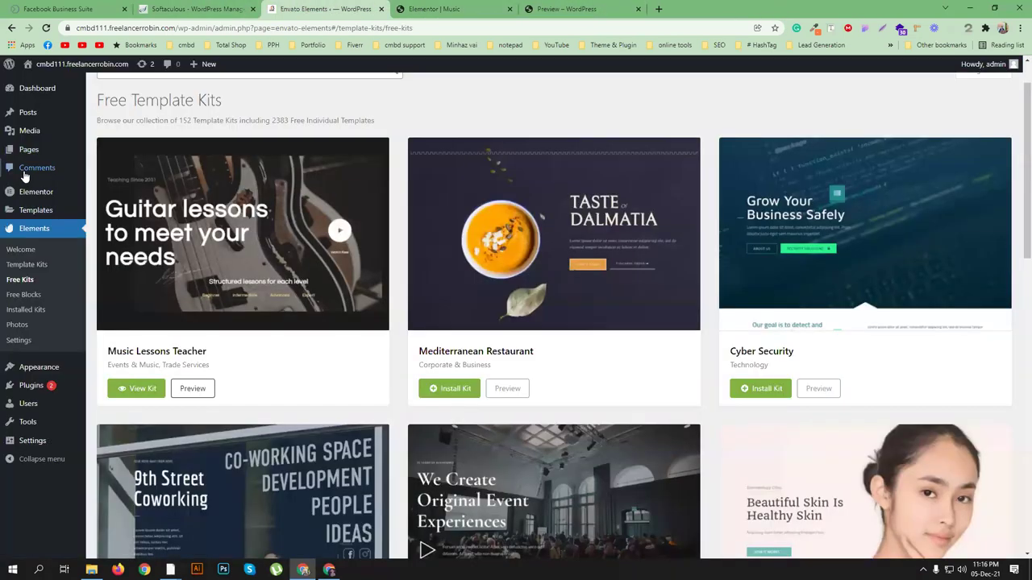
mouse_move(32, 150)
ctrl+click(111, 167)
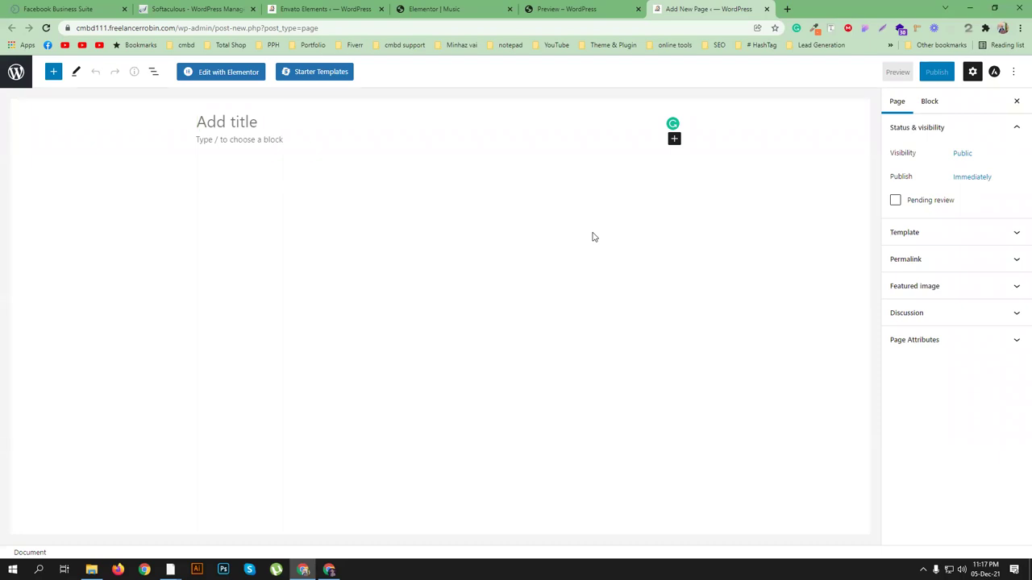
text(Premium Envato)
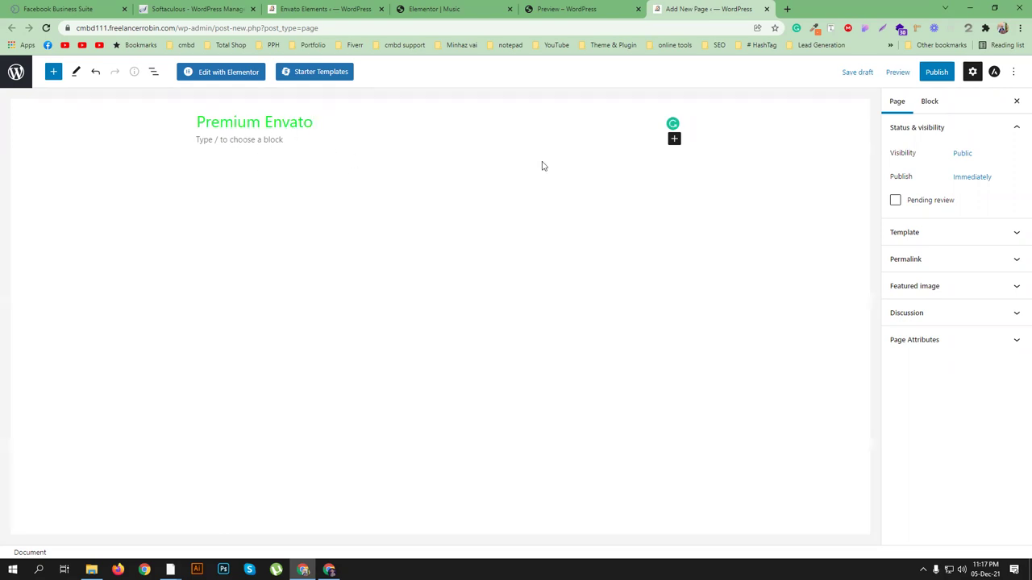
click(933, 72)
click(933, 73)
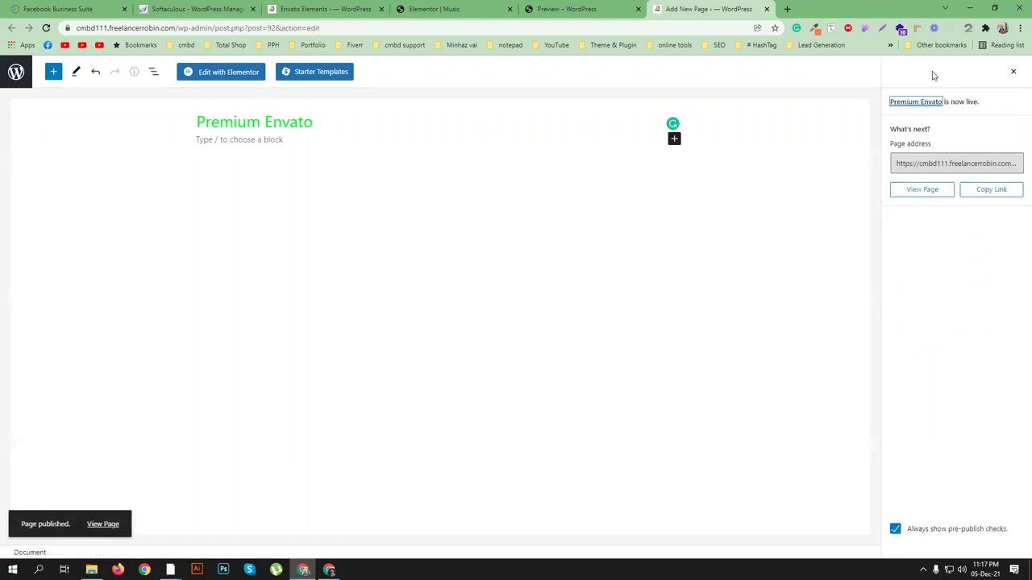
Step: Open the Premium Envato page in Elementor and upload ari-agency-template-kit-JWMUZA9.zip from the web development (E:) drive as a template kit
click(226, 79)
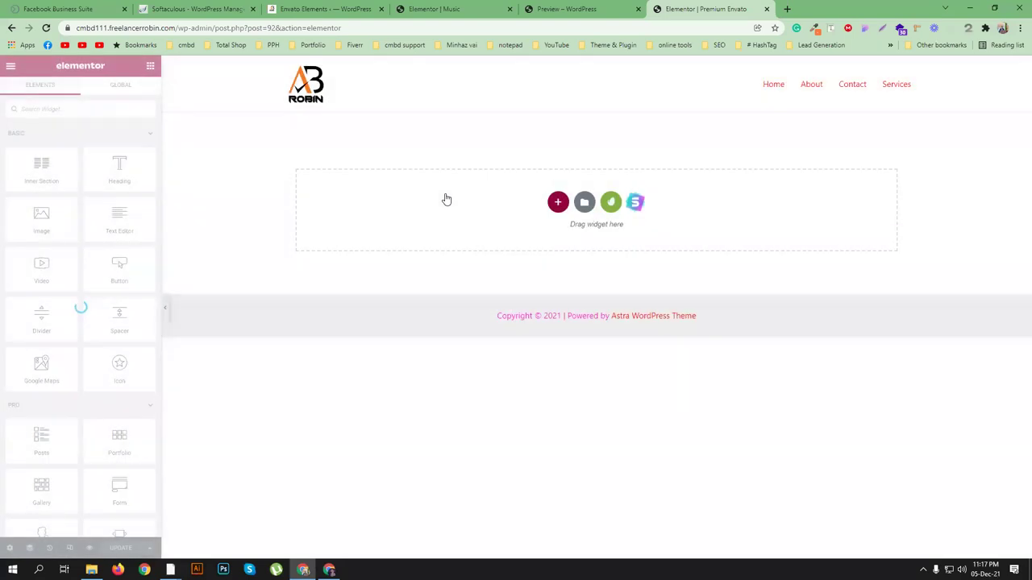
click(610, 202)
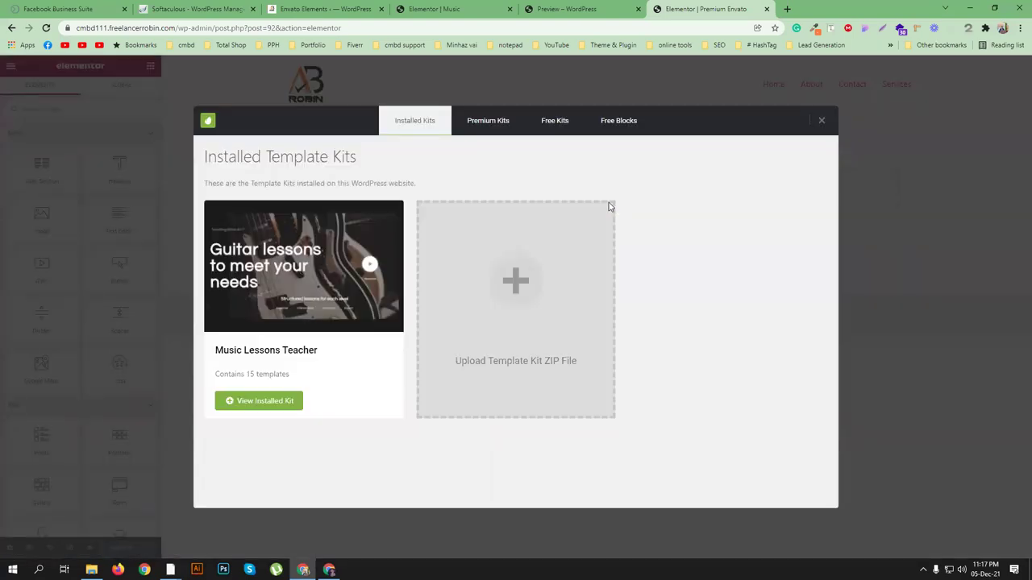
click(516, 283)
scroll(484, 294, down, 3)
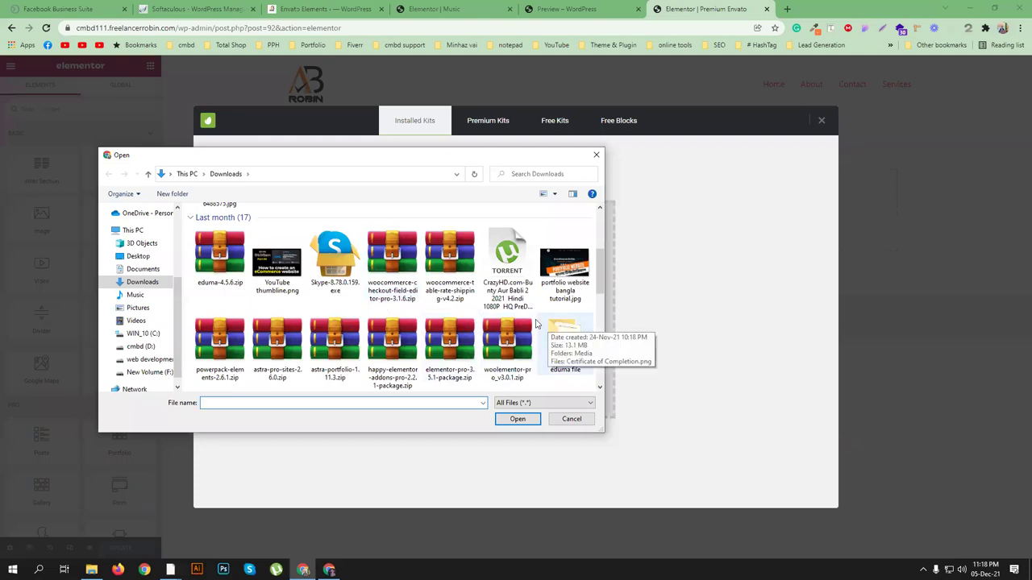
drag(600, 268, 608, 349)
click(158, 360)
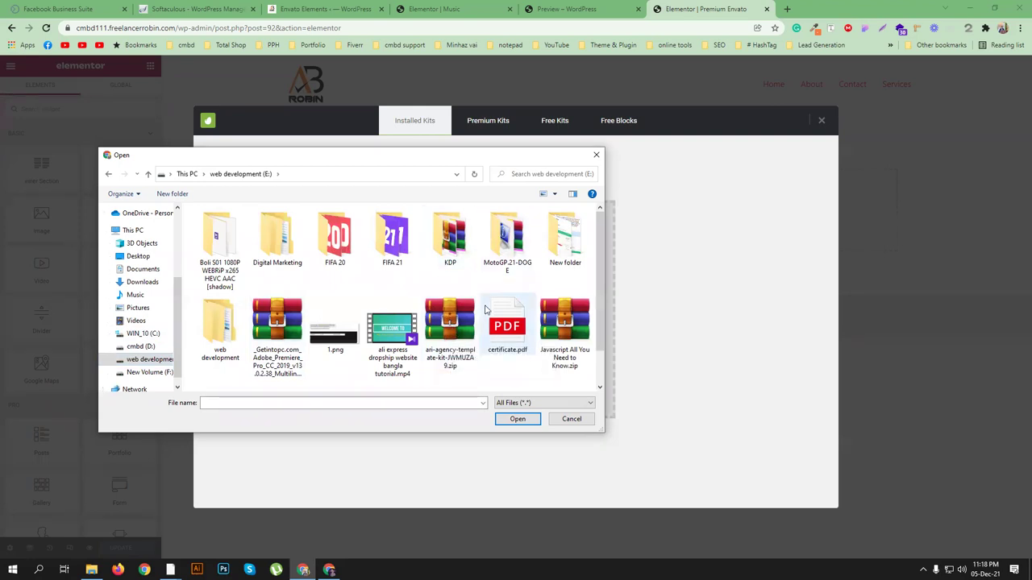
scroll(524, 300, down, 1)
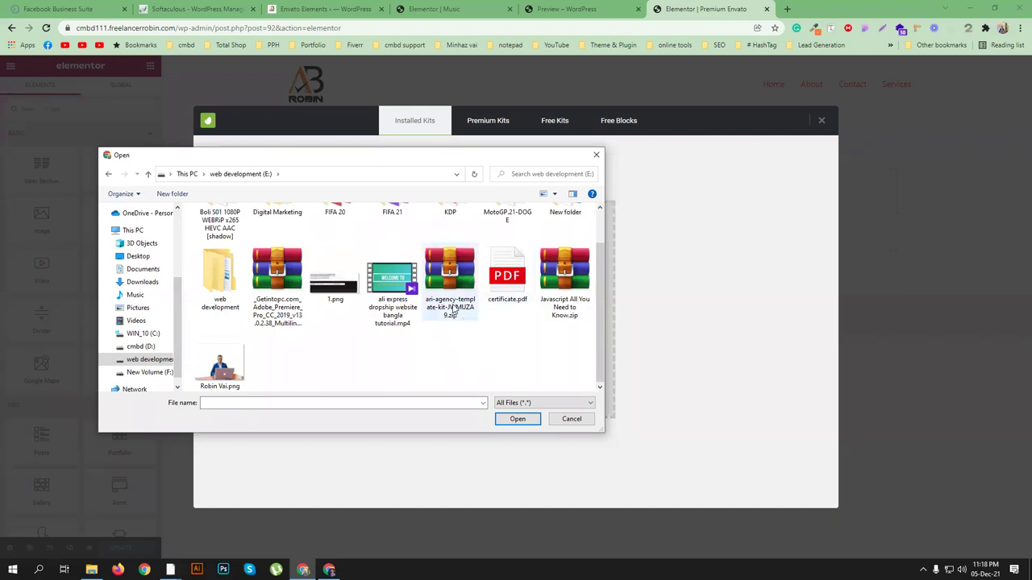
click(454, 310)
click(517, 420)
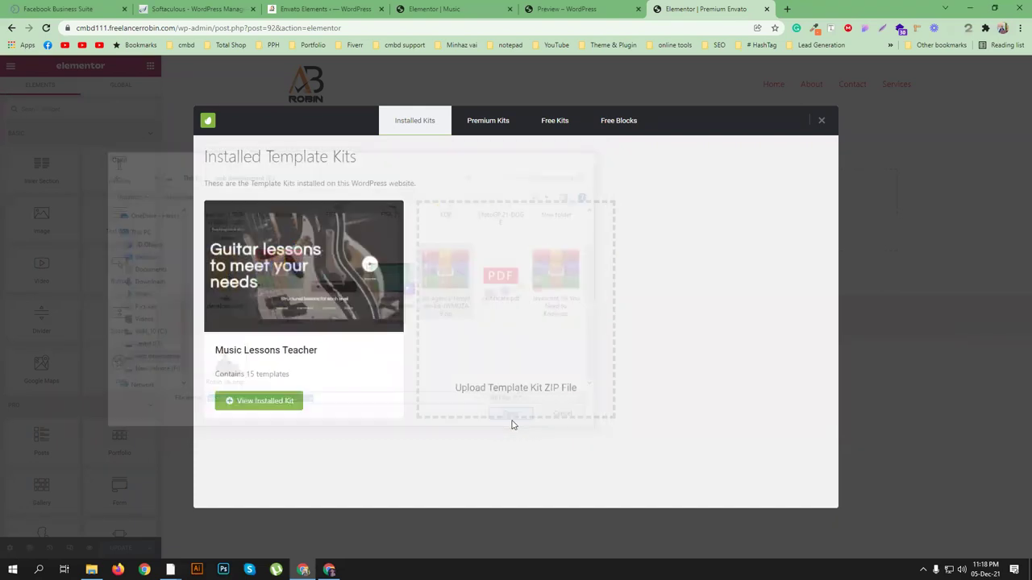
Step: Search Google for "envato elements" in a new tab, open the Envato Elements website and check the kit's upload progress
click(786, 9)
text(envato elements)
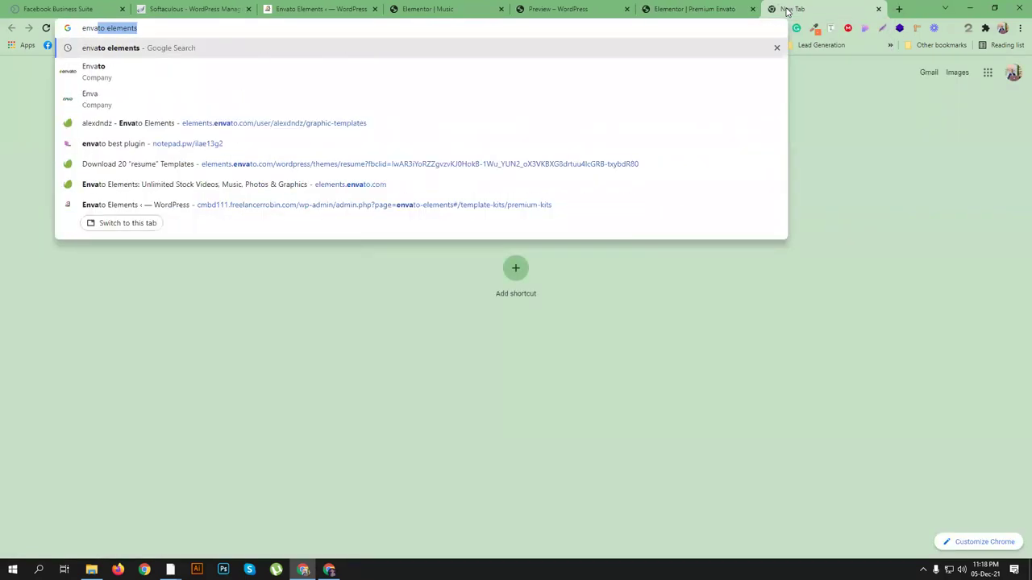
key(Return)
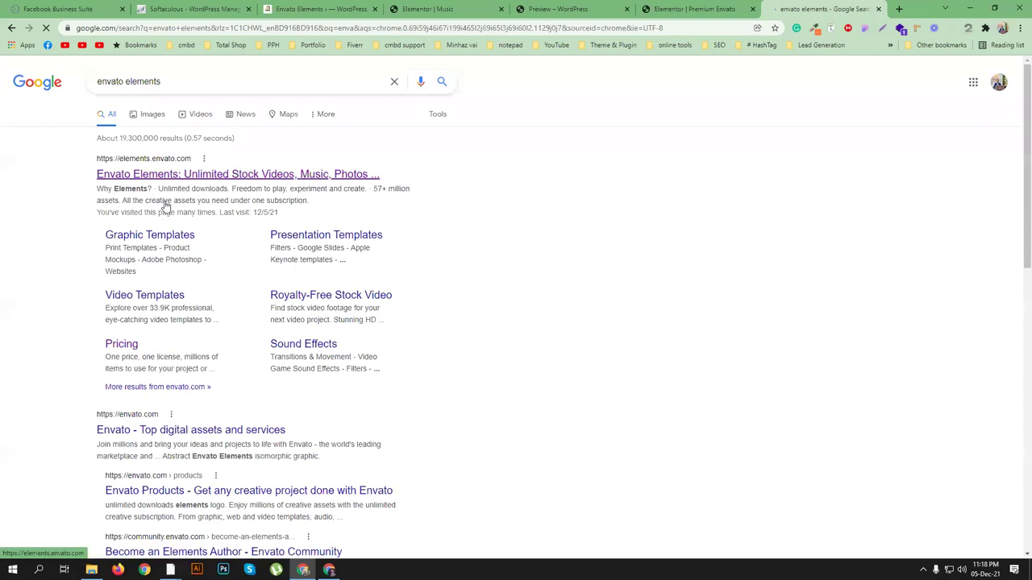
click(169, 176)
click(693, 9)
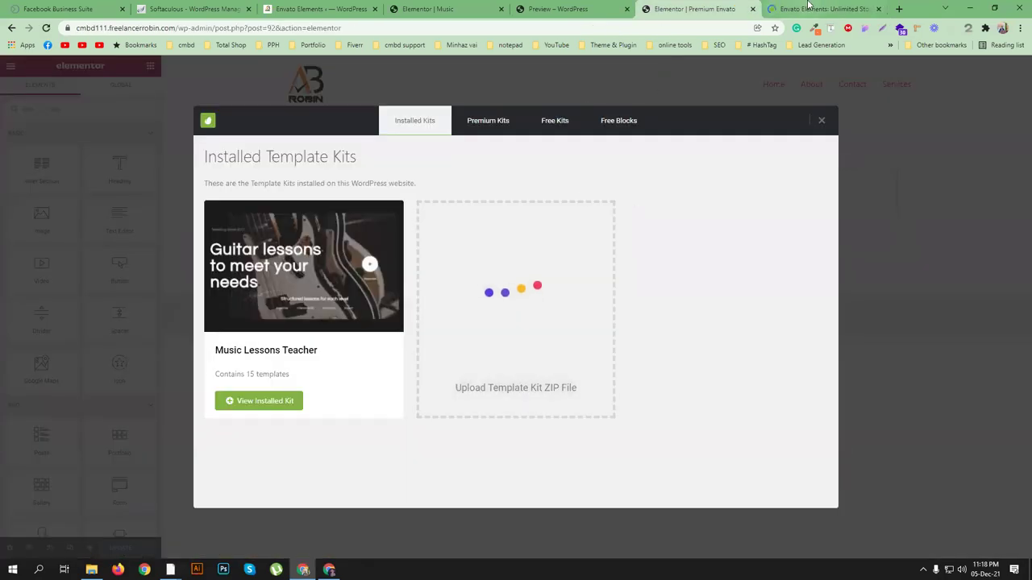
click(773, 9)
Step: Limit the Envato Elements search to WordPress items and search for "aari"
click(275, 72)
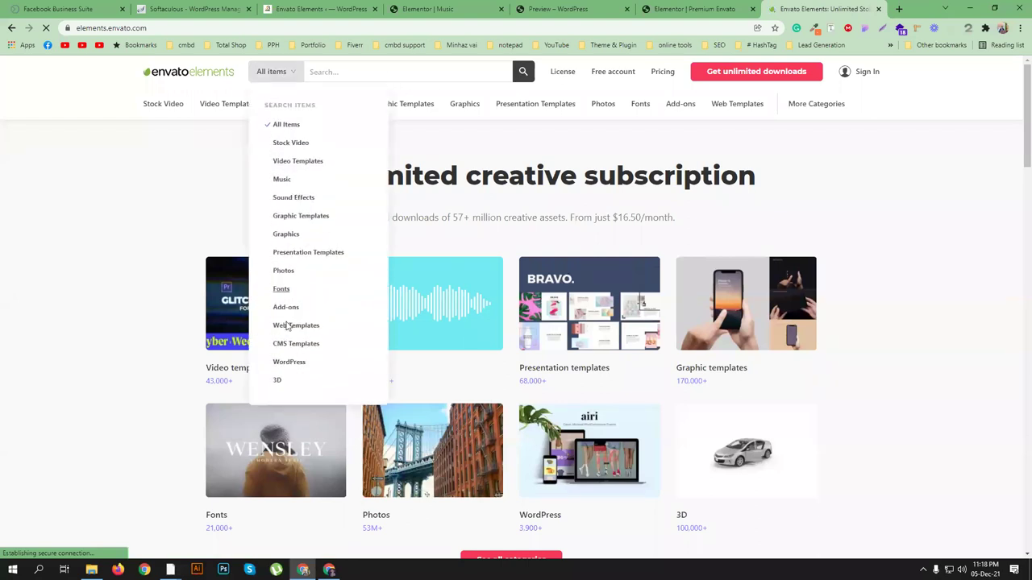
click(285, 362)
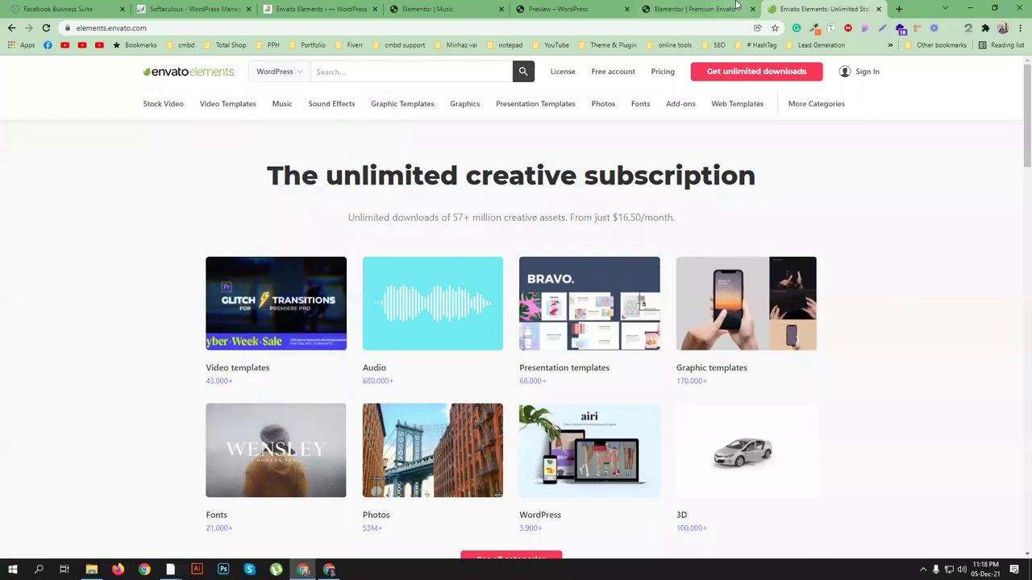
click(669, 9)
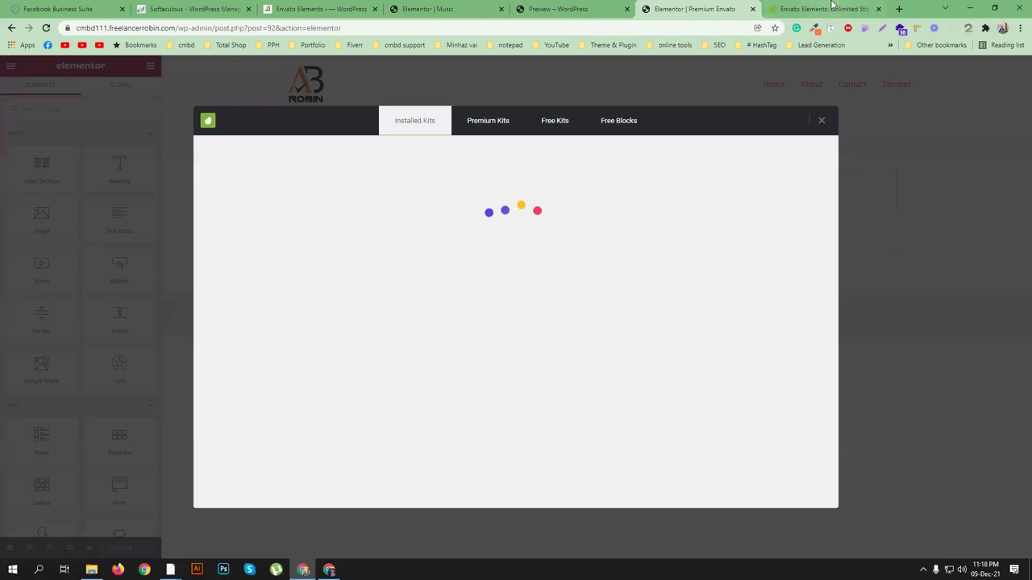
click(822, 9)
click(416, 72)
text(aari)
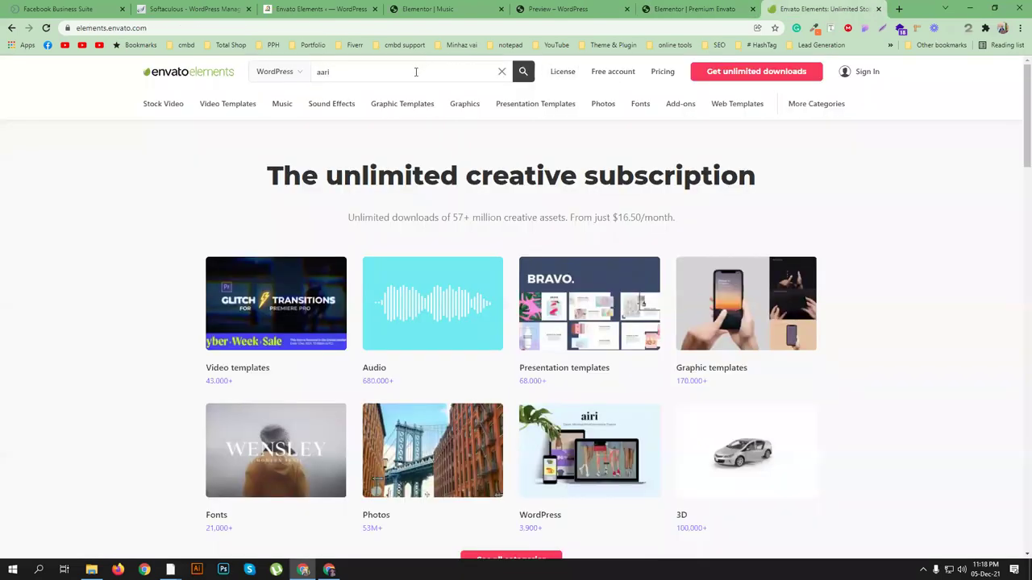
key(Return)
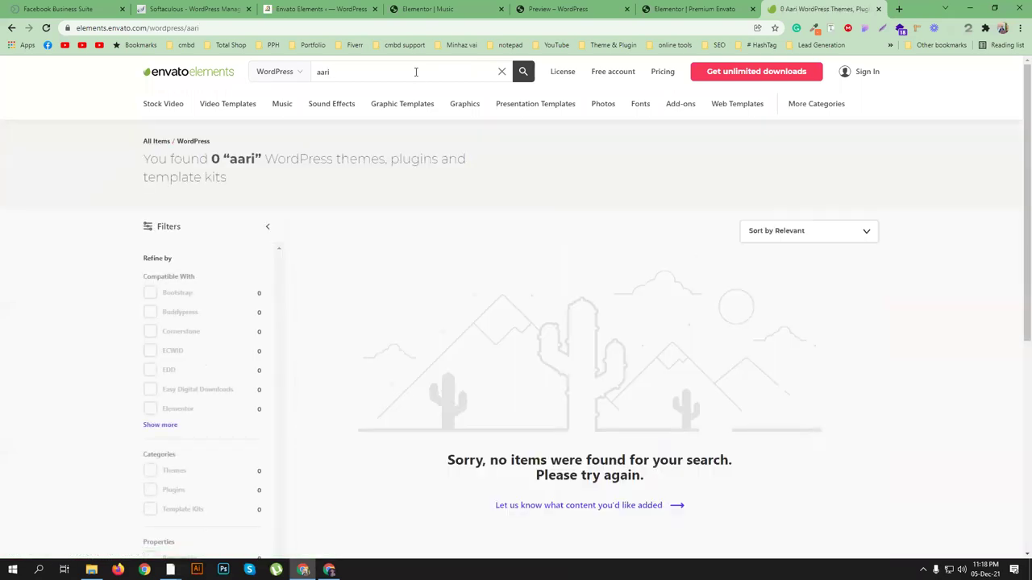
Step: Clear the search, filter the WordPress items to those compatible with Elementor and check the uploaded kit's name in the editor
click(502, 72)
click(170, 437)
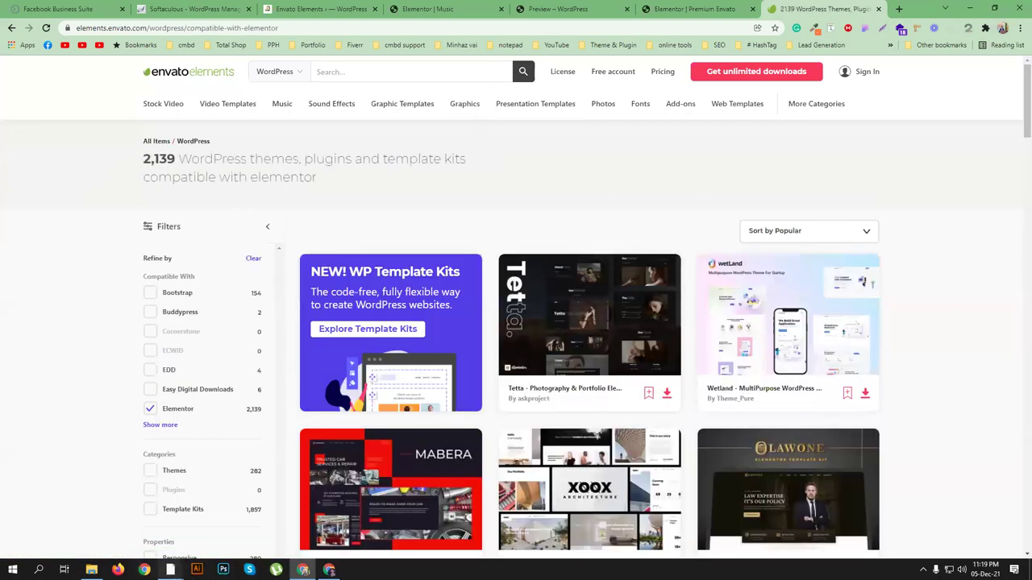
click(680, 8)
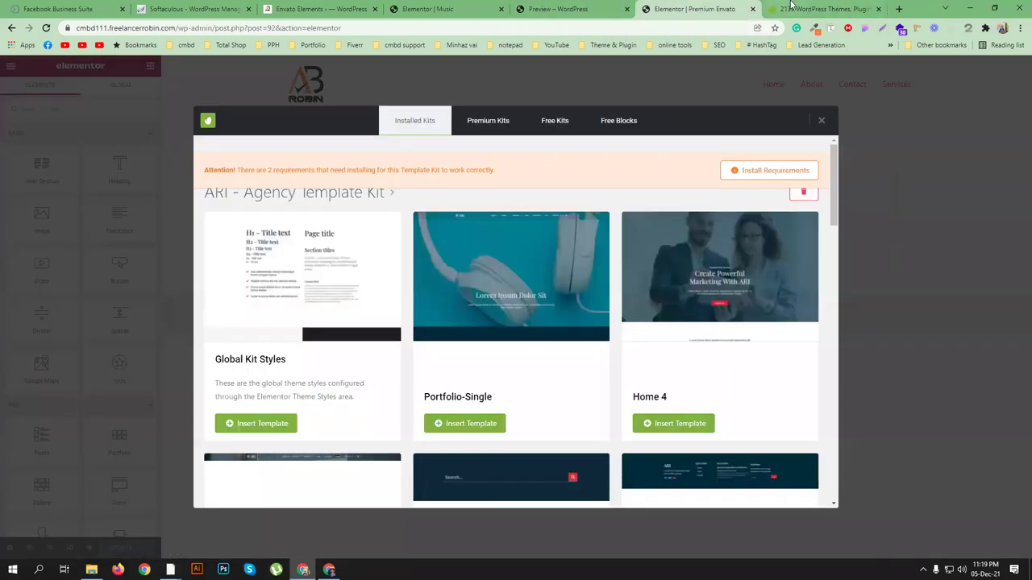
click(798, 8)
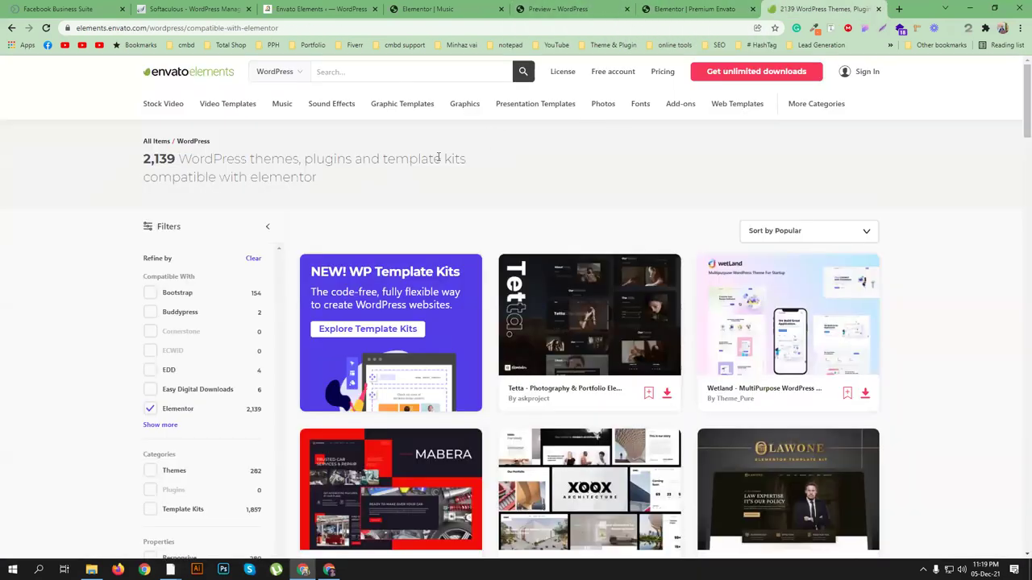
Step: Search the Elementor-compatible items for "ari" and open the ARI - Agency Template Kit page
click(381, 72)
text(ari)
key(Return)
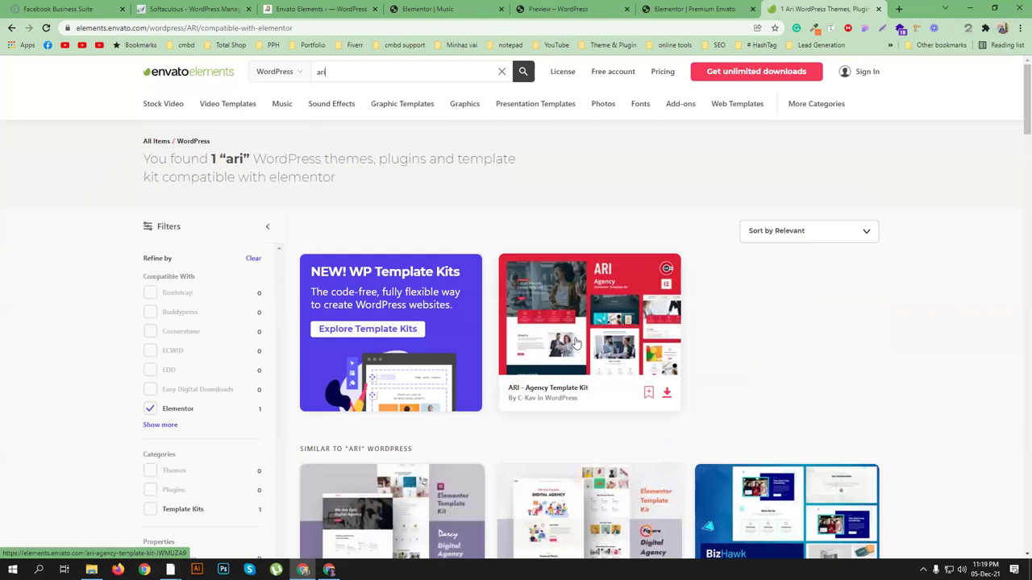
click(577, 340)
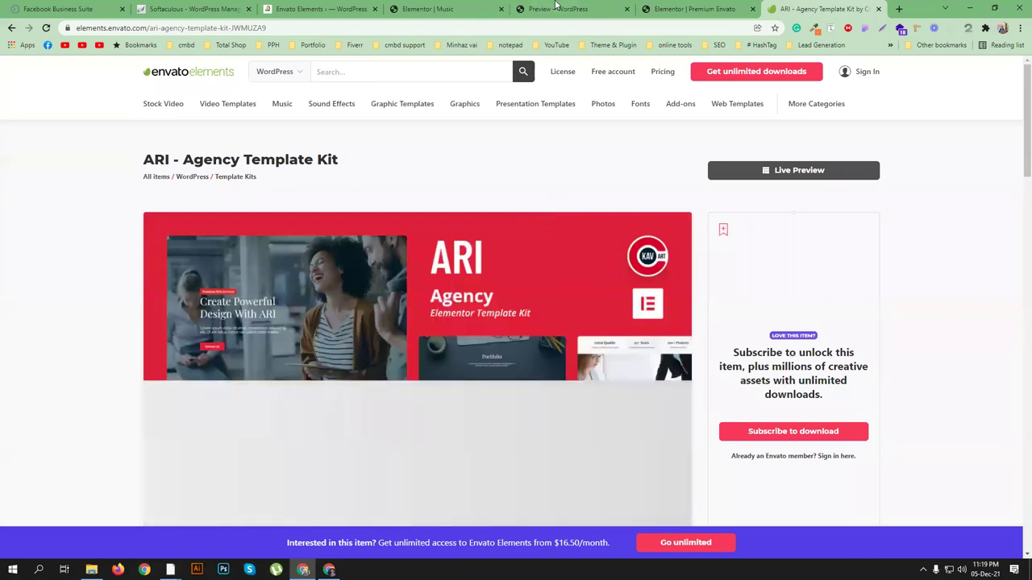
Step: Install the ARI kit's missing requirements, the Essential Addons for Elementor and Sticky Header Effects for Elementor plugins
click(677, 8)
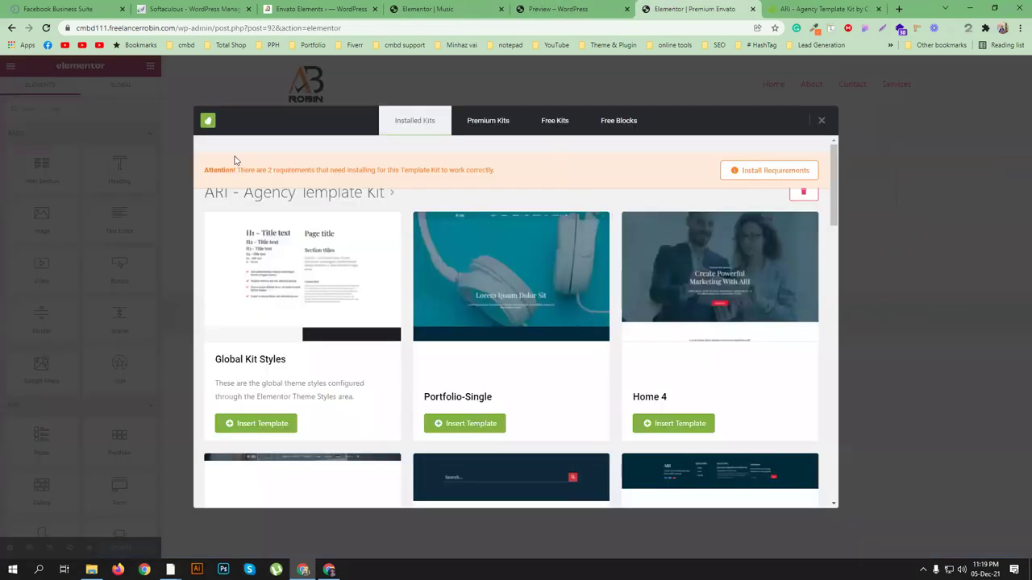
click(772, 171)
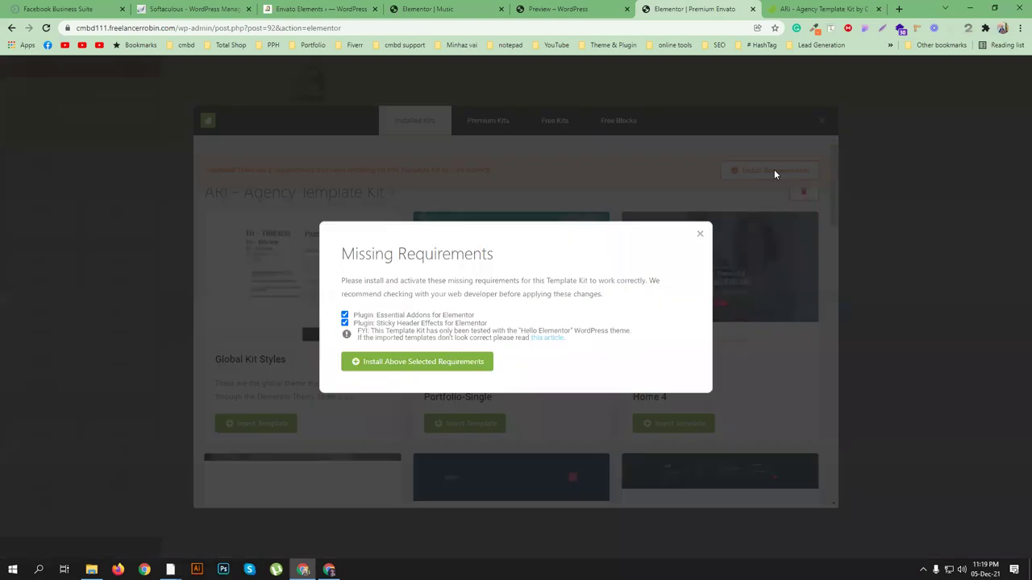
click(423, 362)
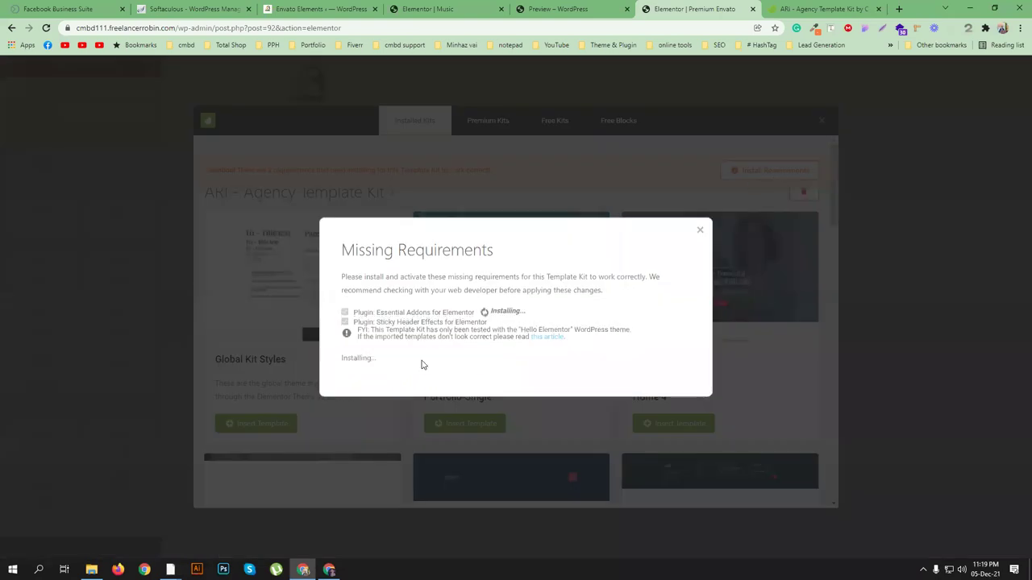